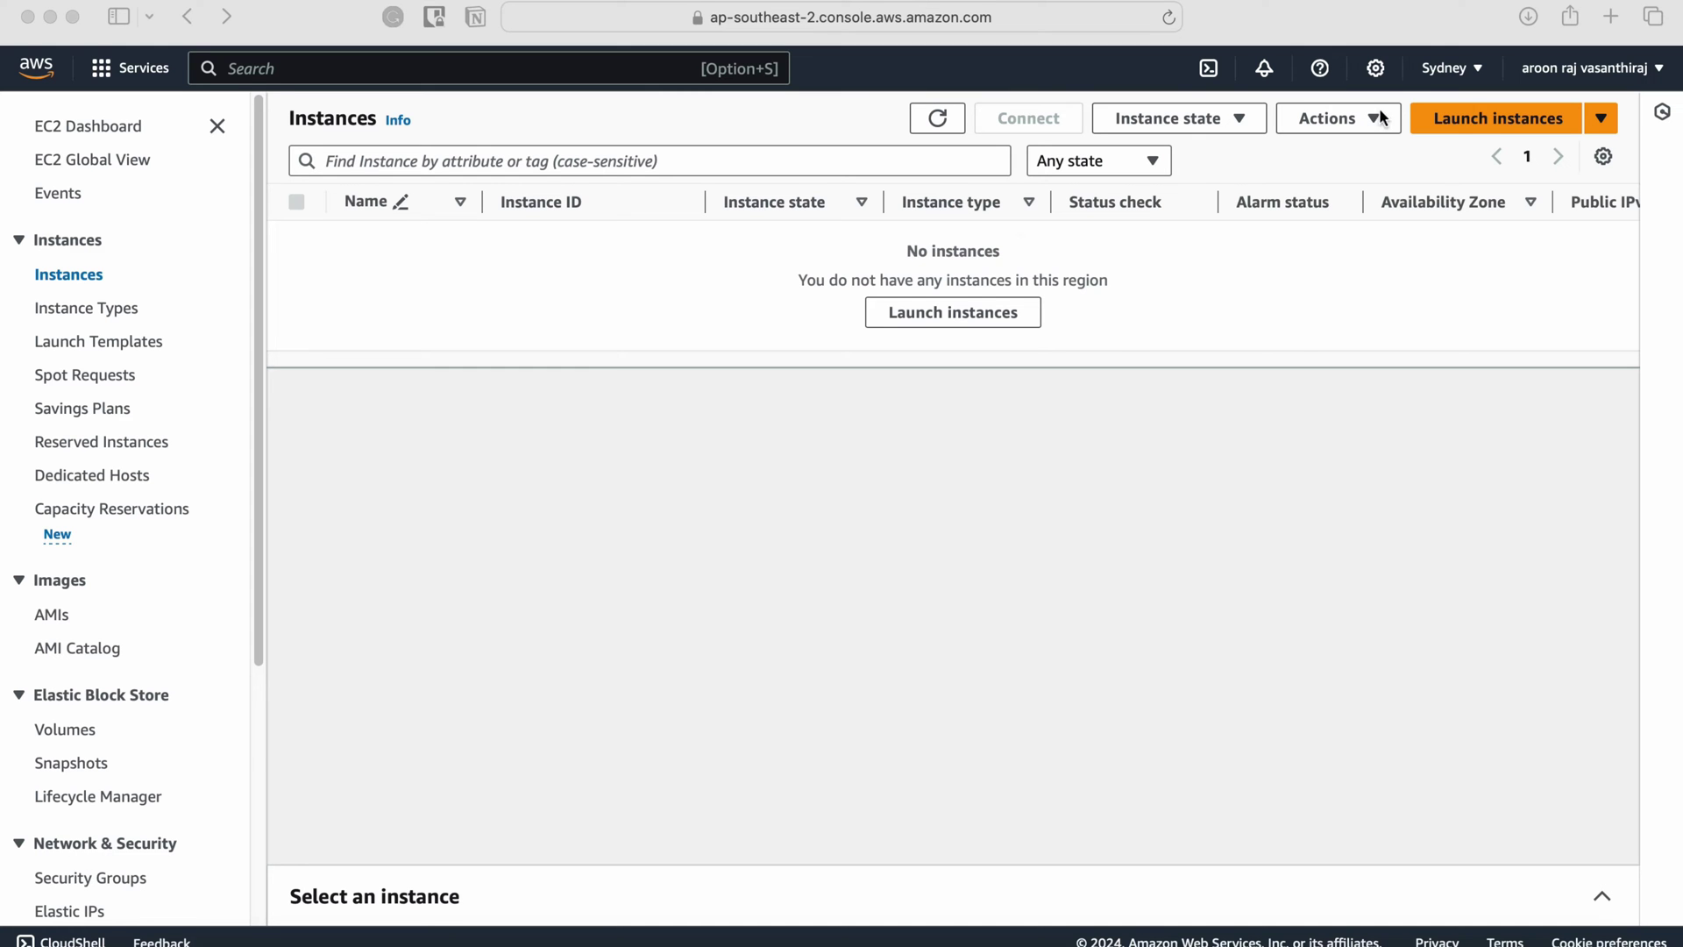
# Start a new instance named 'SAP on Docker' using the Ubuntu Server 22.04 LTS image.
pyautogui.click(951, 309)
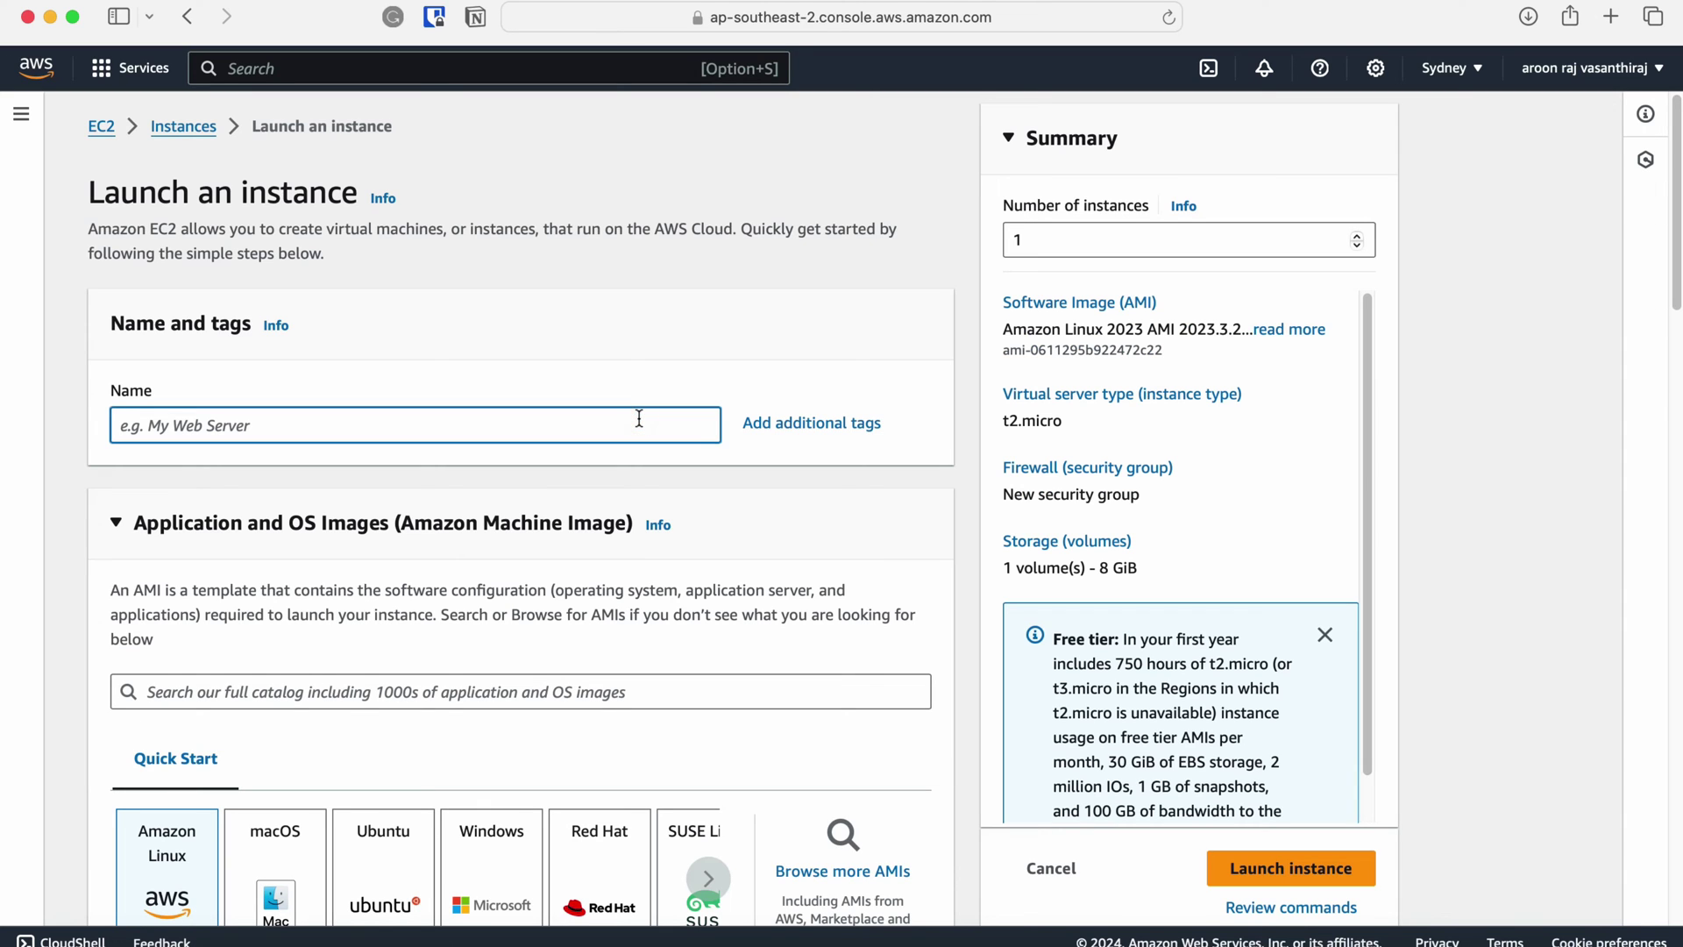
pyautogui.write('SAP on Docker')
pyautogui.scroll(-1, 661, 447)
pyautogui.scroll(-5, 661, 449)
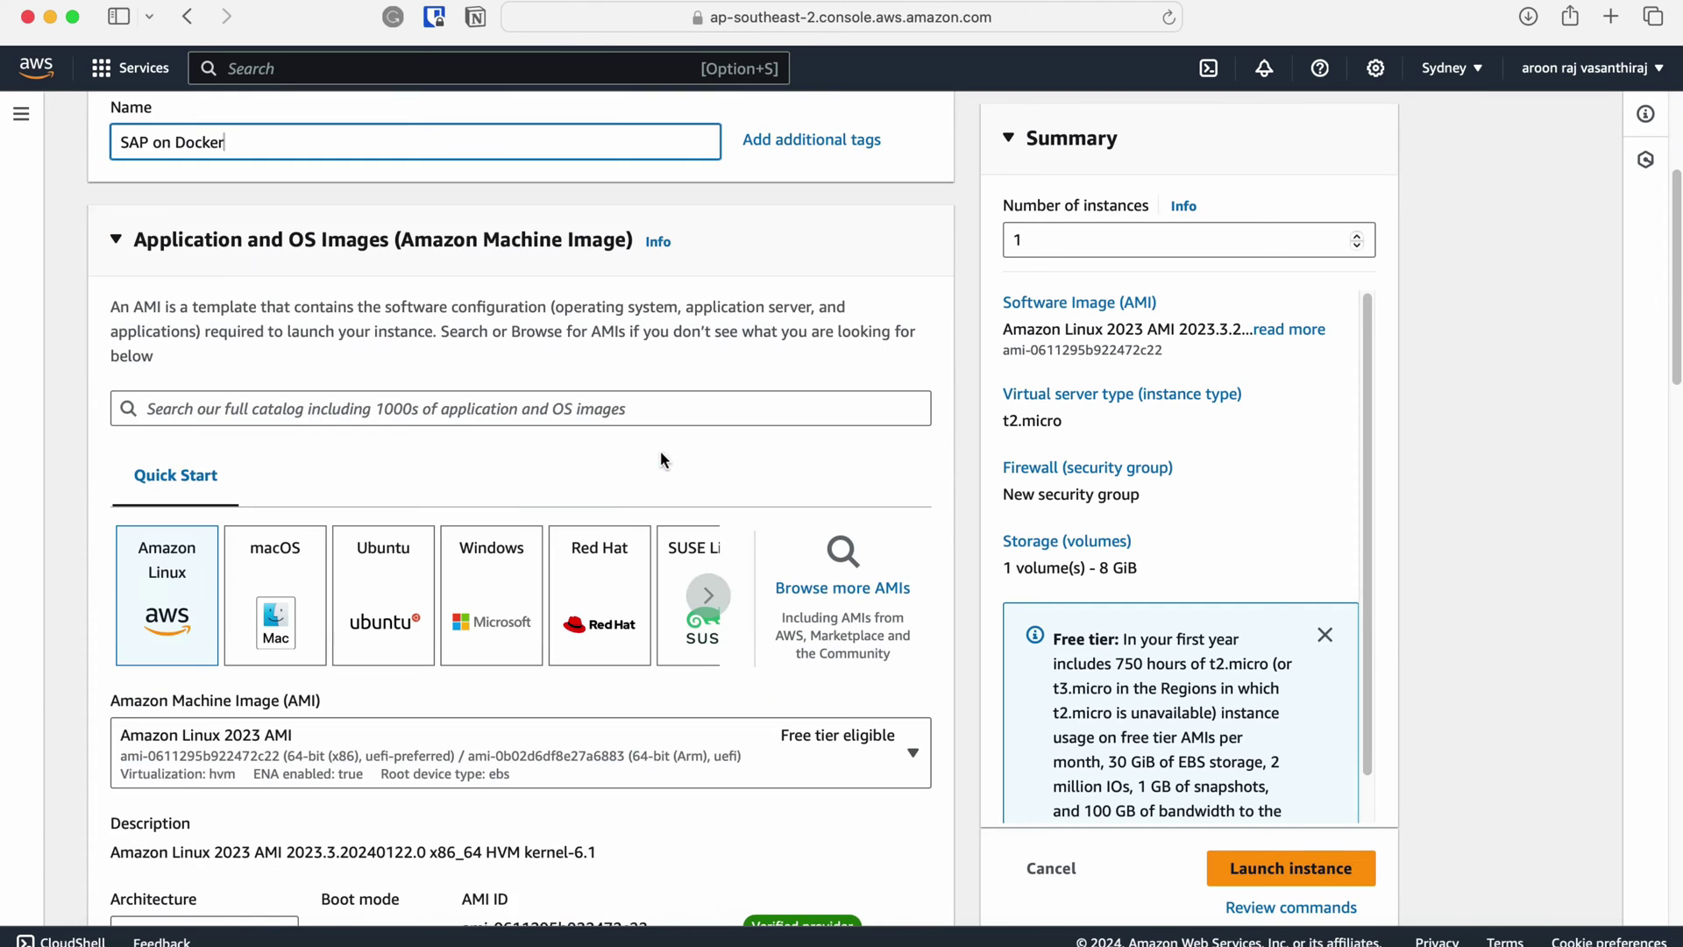
pyautogui.click(392, 583)
# Choose the c5.4xlarge instance type (16 vCPU, 32 GiB).
pyautogui.scroll(-2, 811, 473)
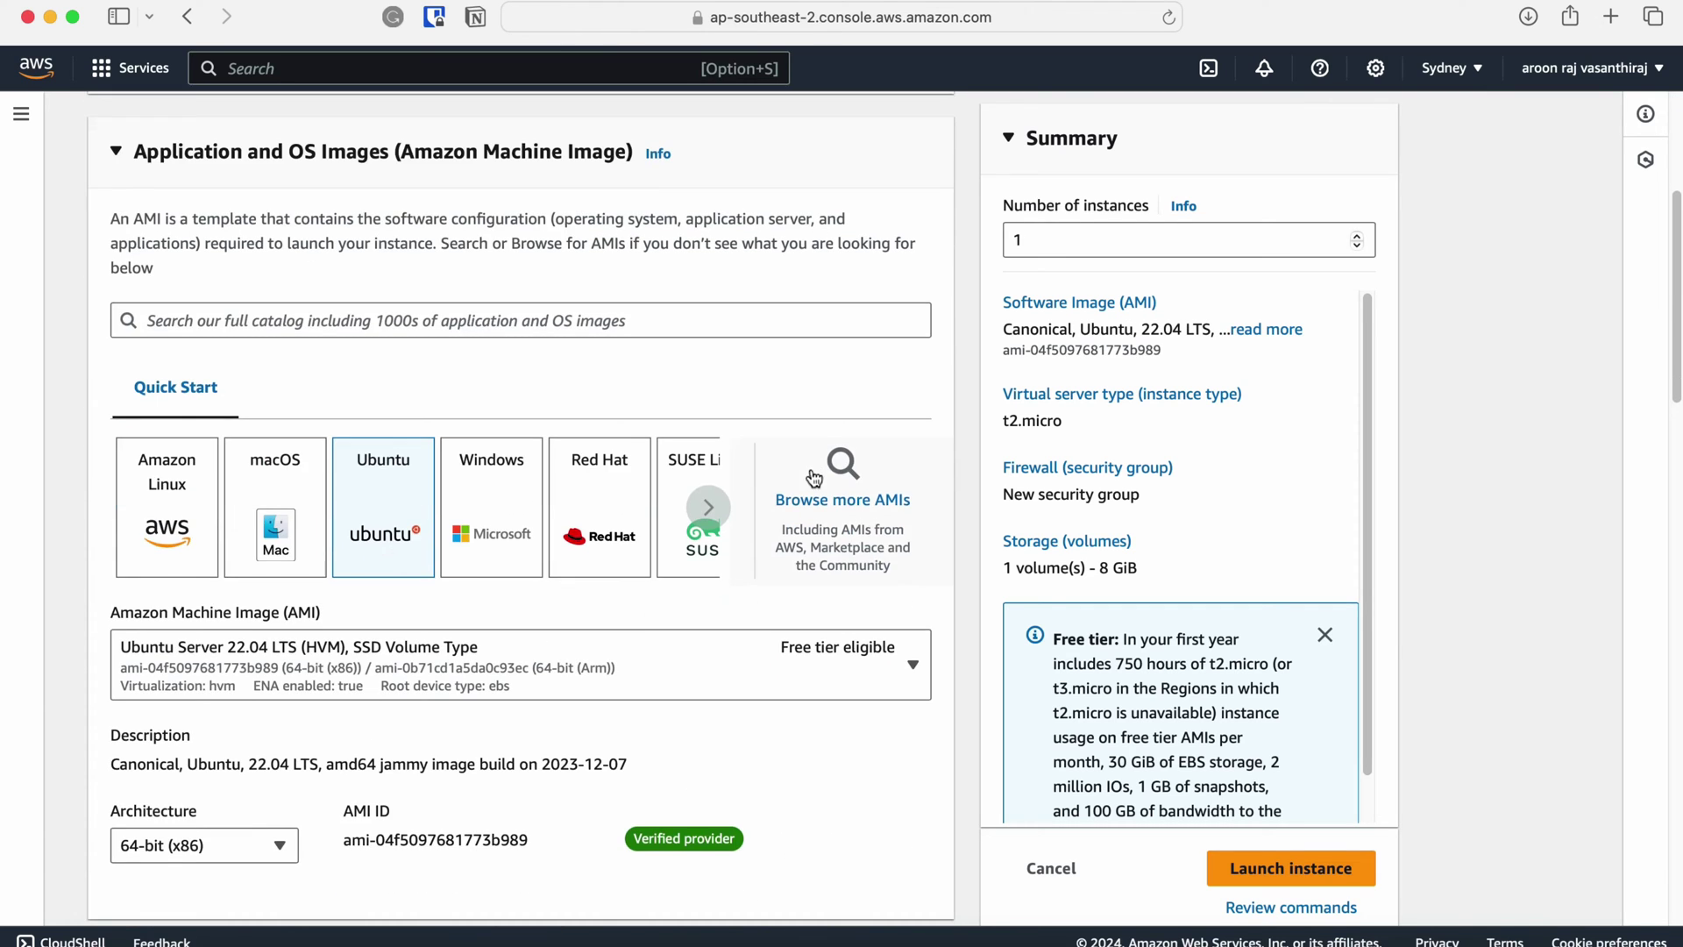
pyautogui.scroll(-6, 800, 488)
pyautogui.scroll(-3, 800, 487)
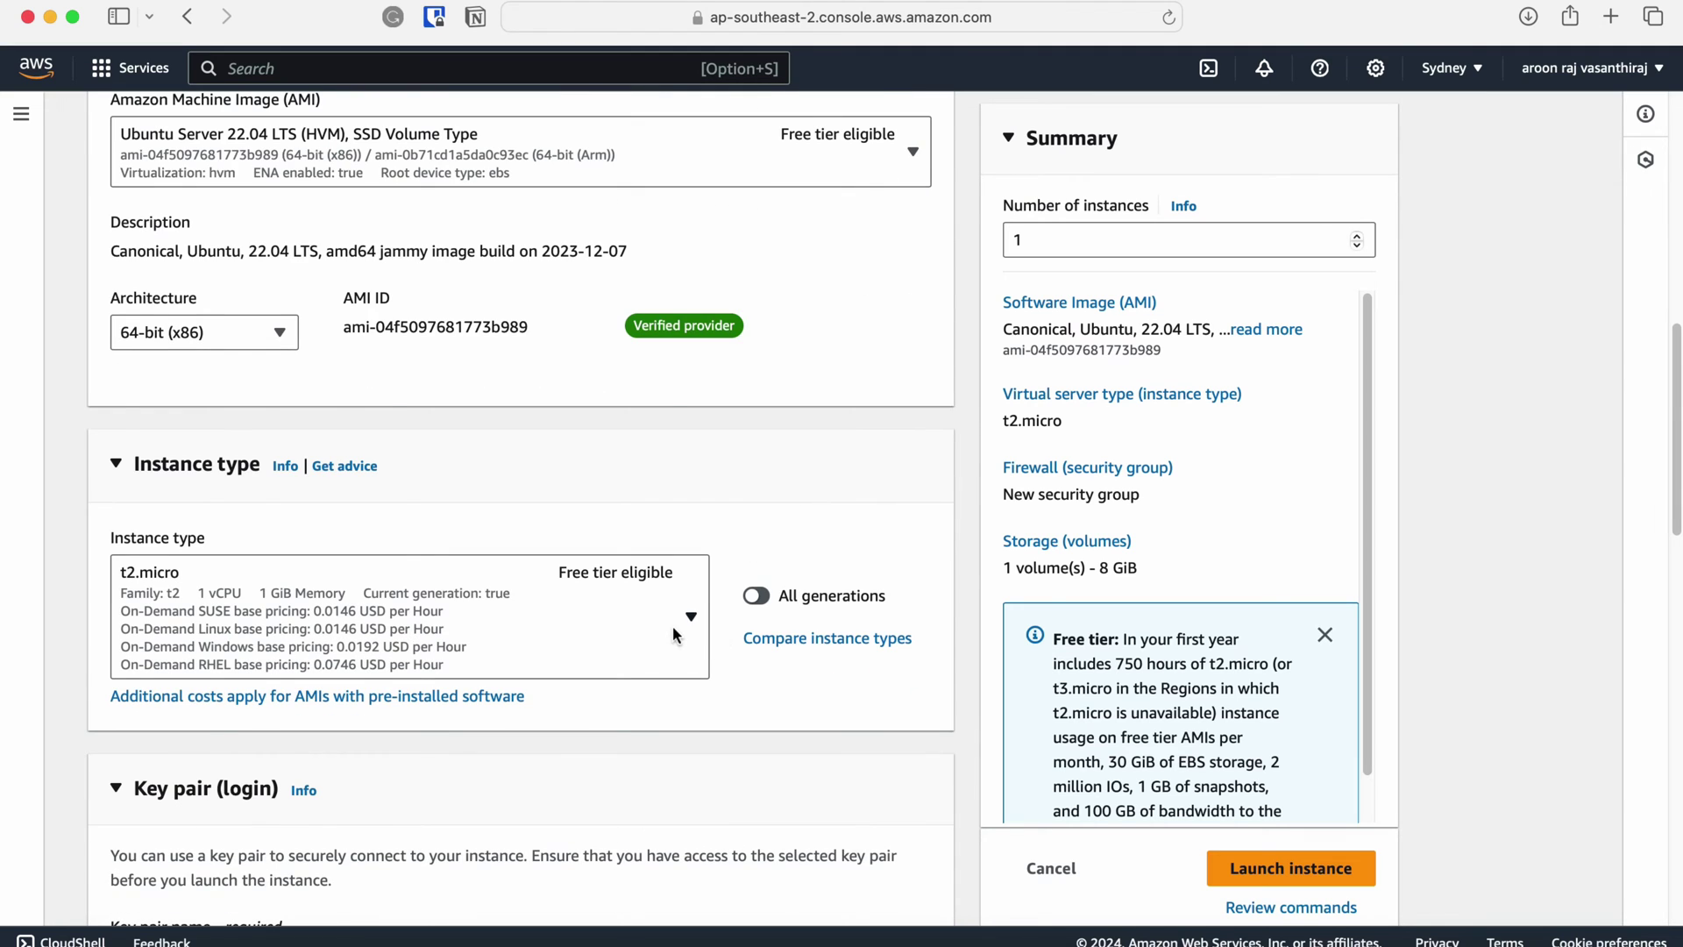
pyautogui.click(674, 630)
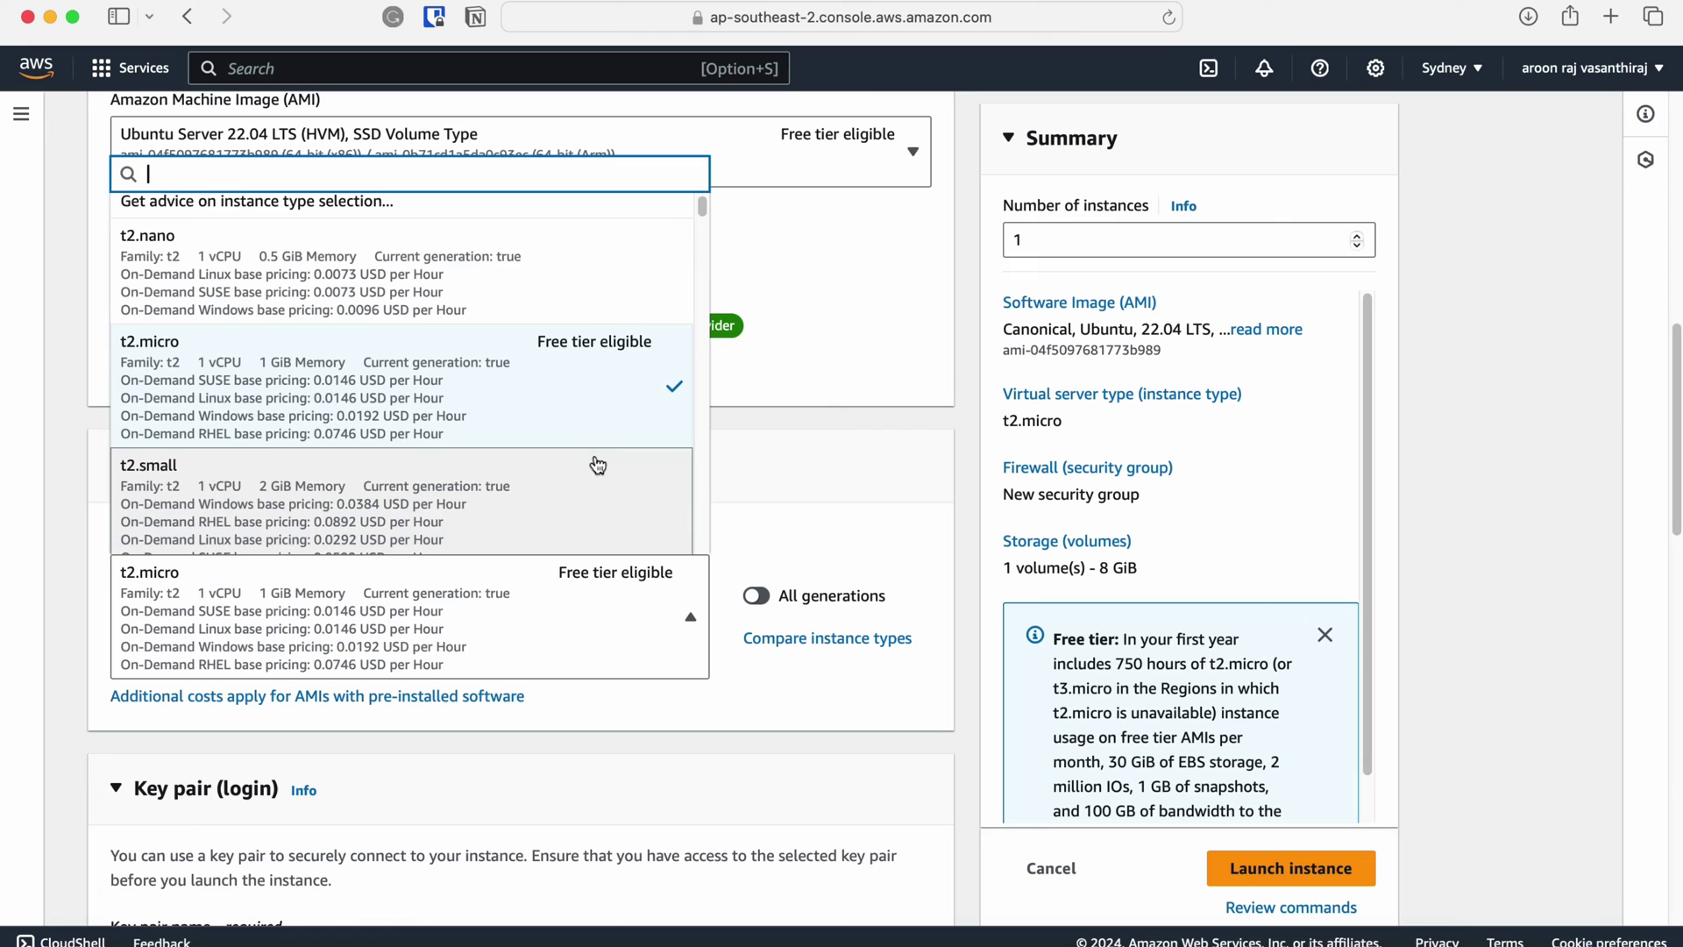
pyautogui.scroll(-4, 598, 465)
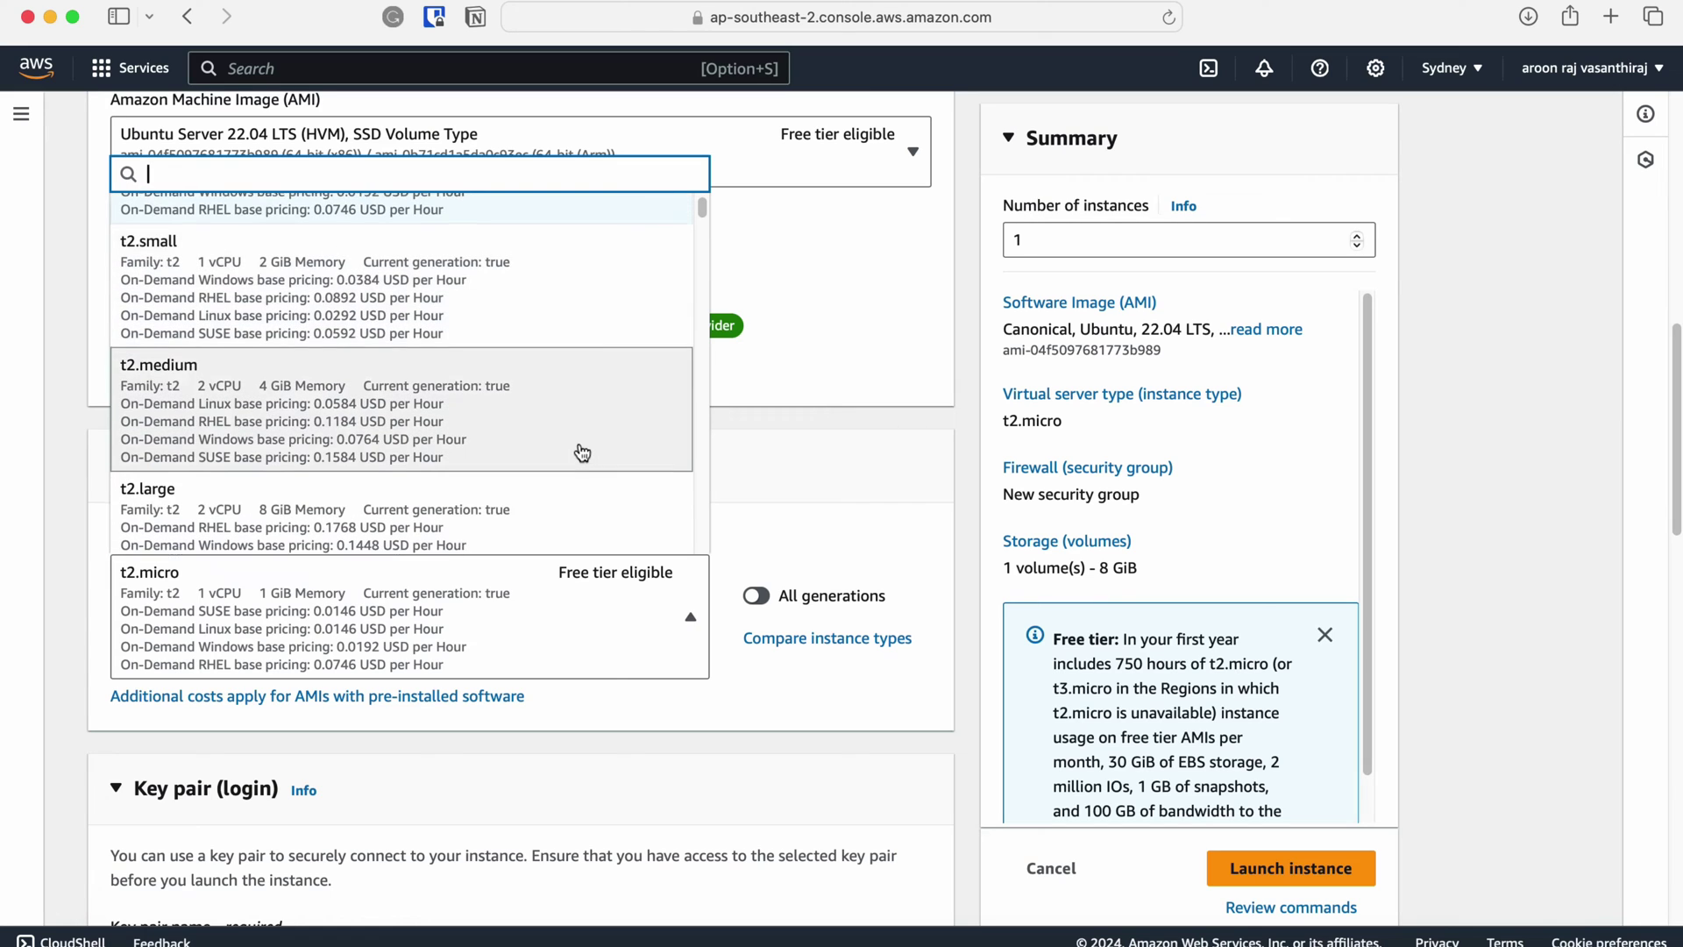
pyautogui.scroll(-6, 582, 452)
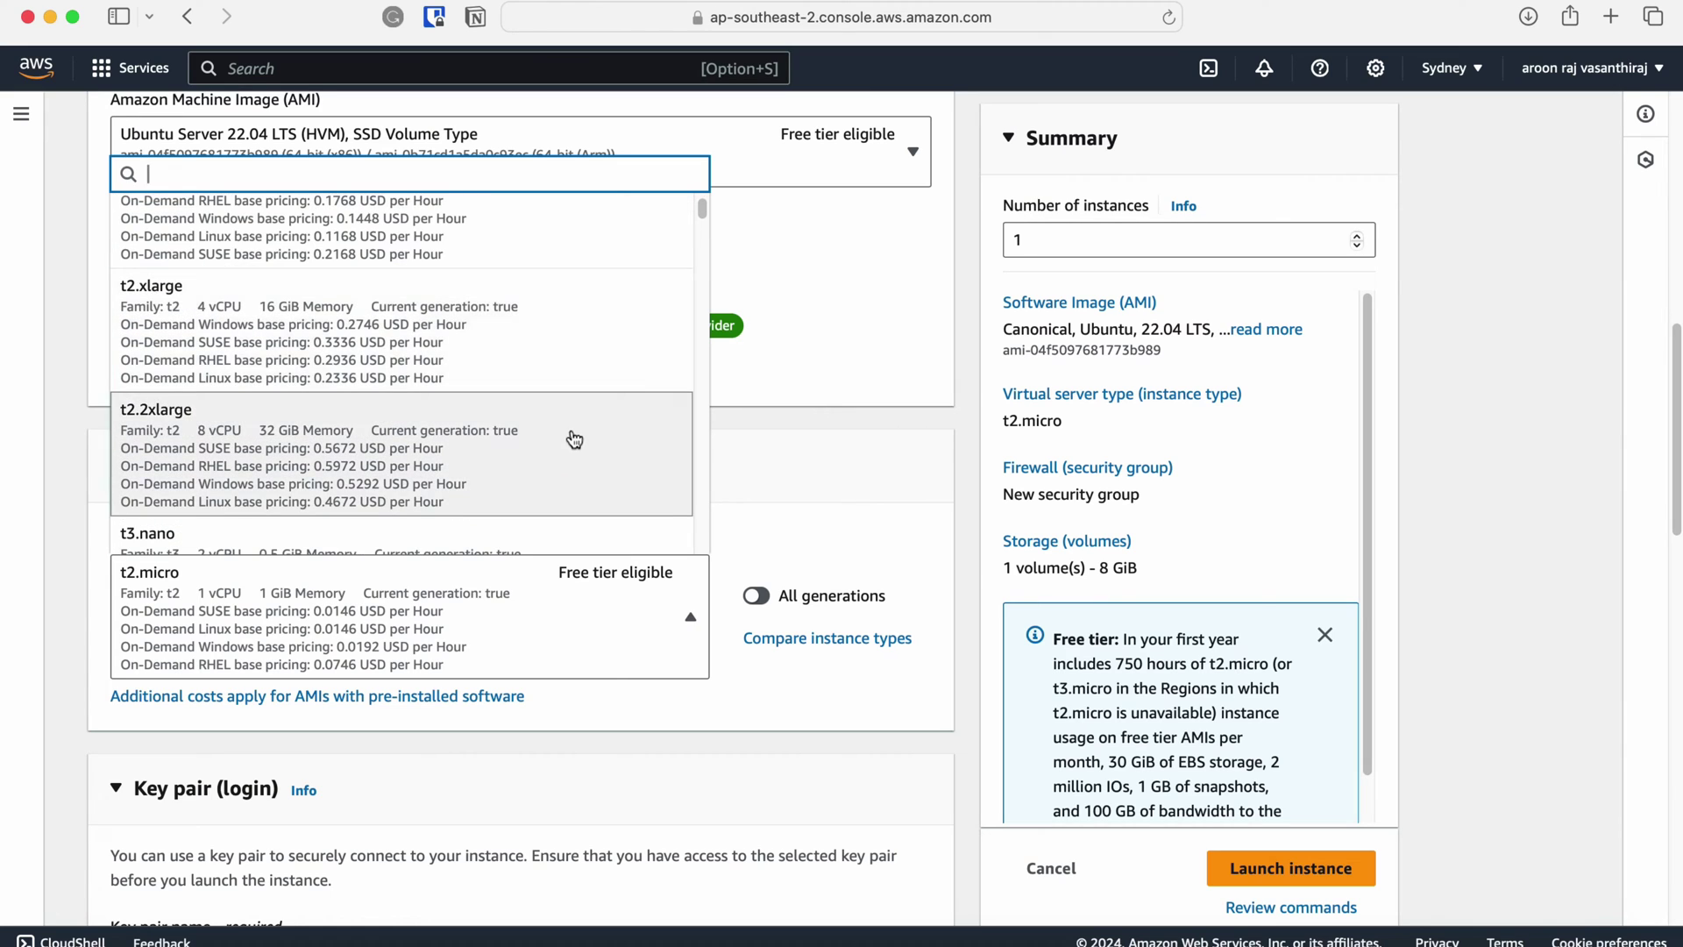
pyautogui.scroll(-5, 575, 438)
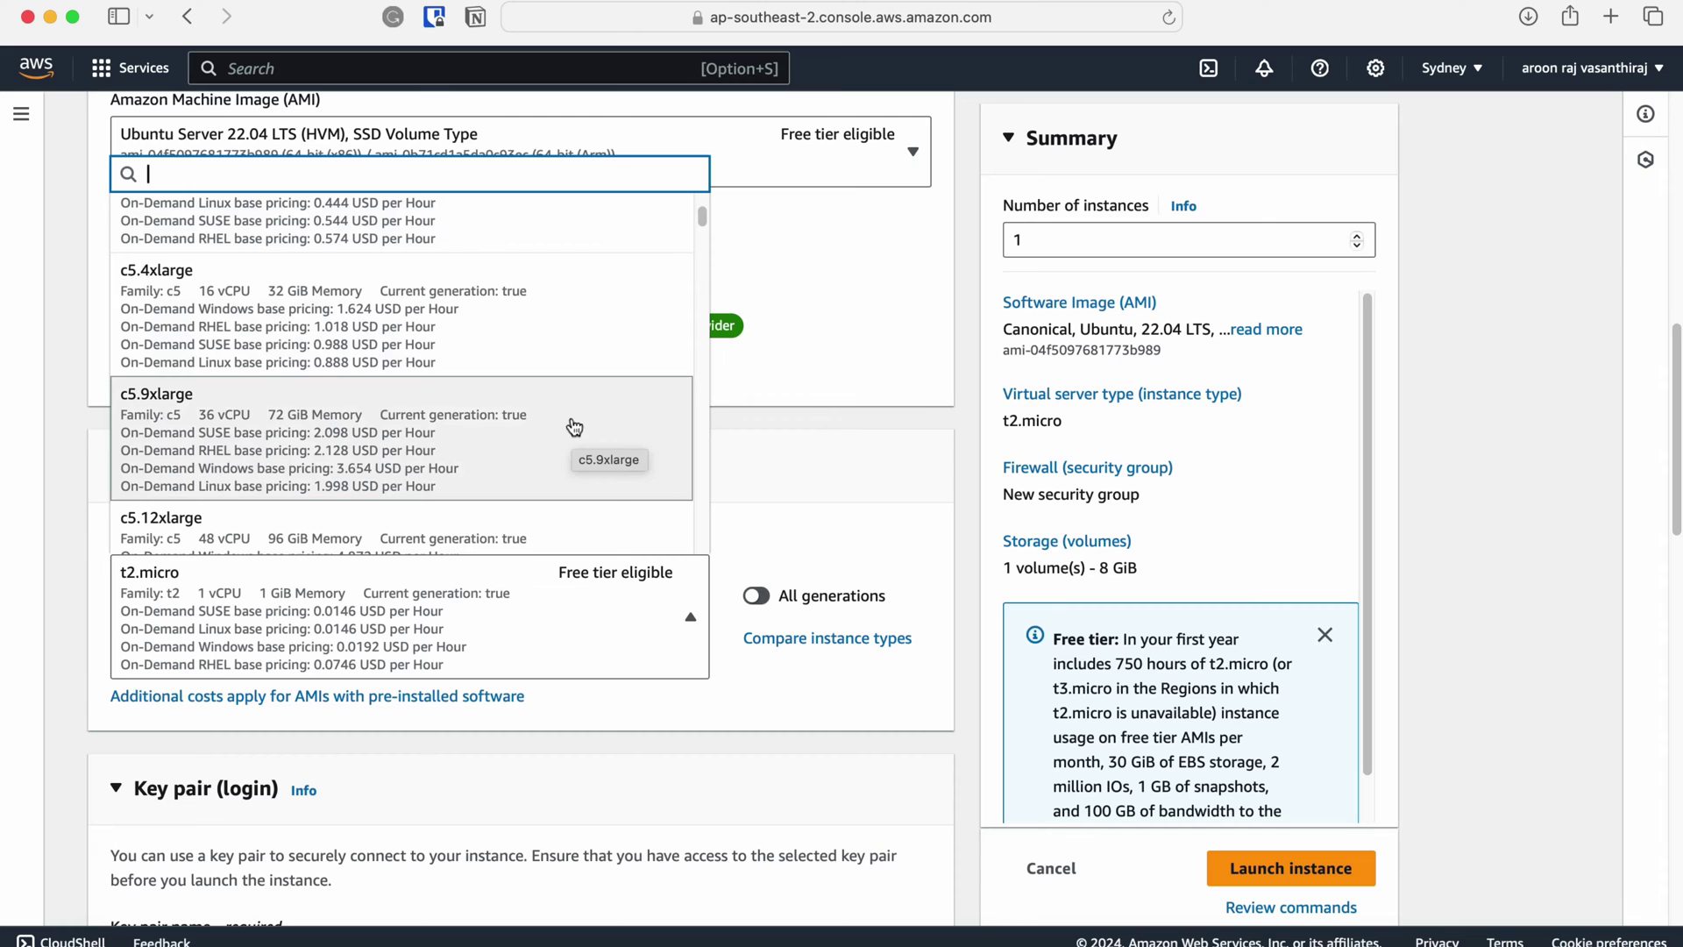
pyautogui.click(594, 312)
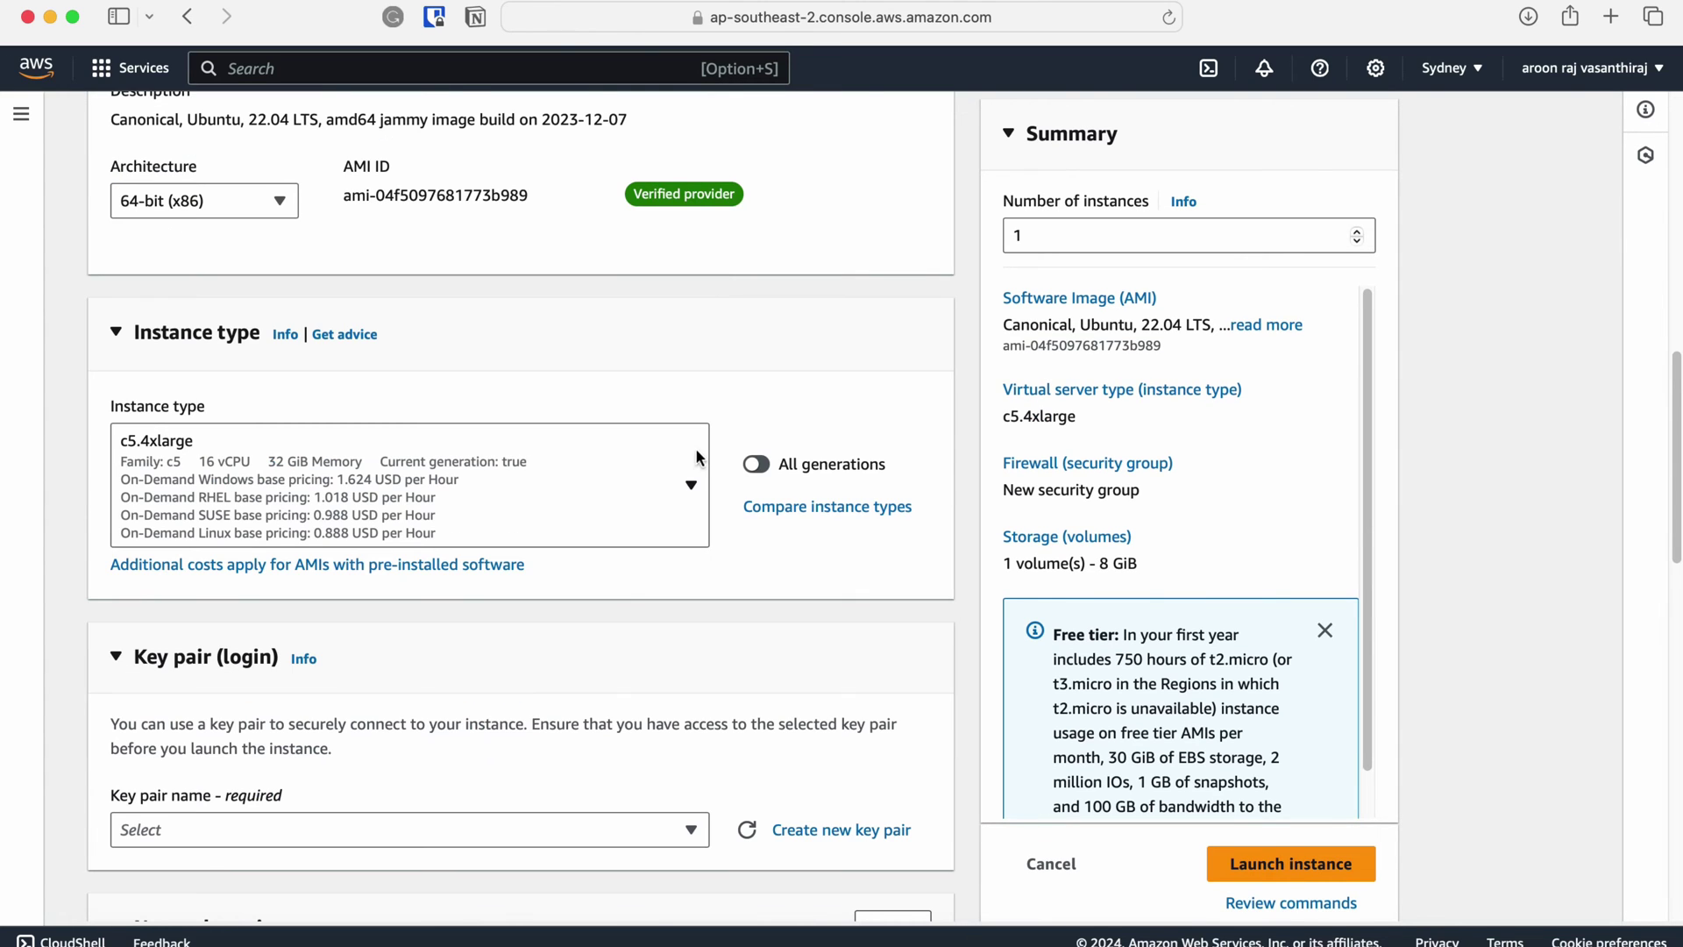
pyautogui.scroll(-5, 696, 455)
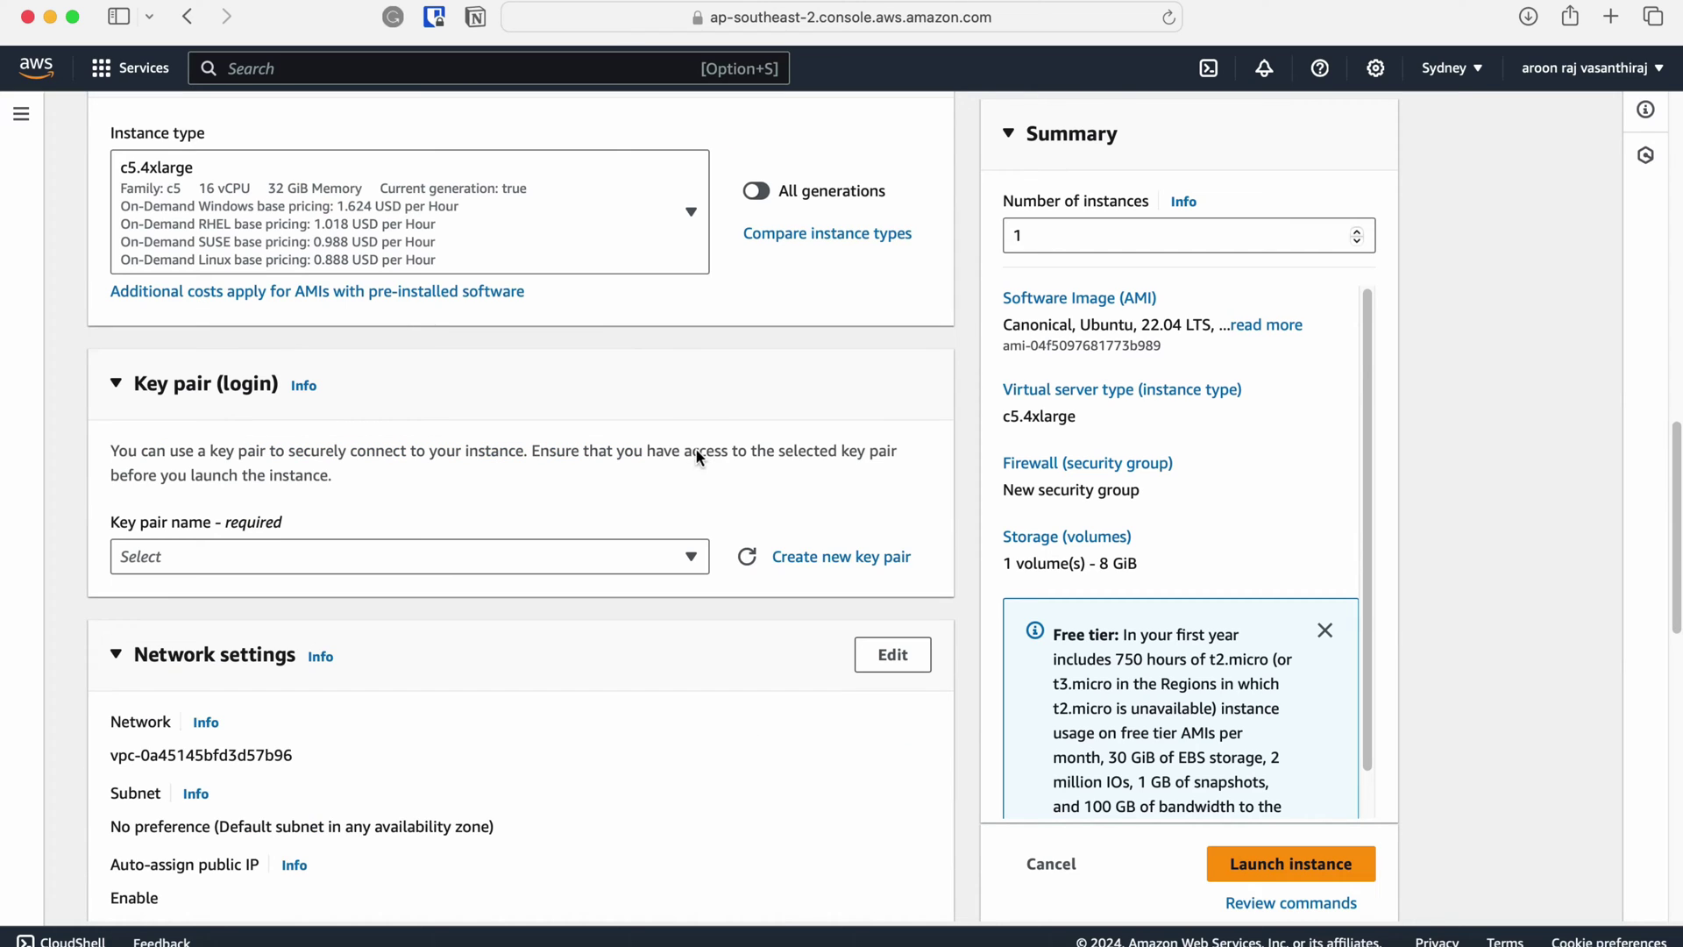
# Name a new RSA .pem key pair 'SAP on Docker Linux'.
pyautogui.scroll(-2, 696, 450)
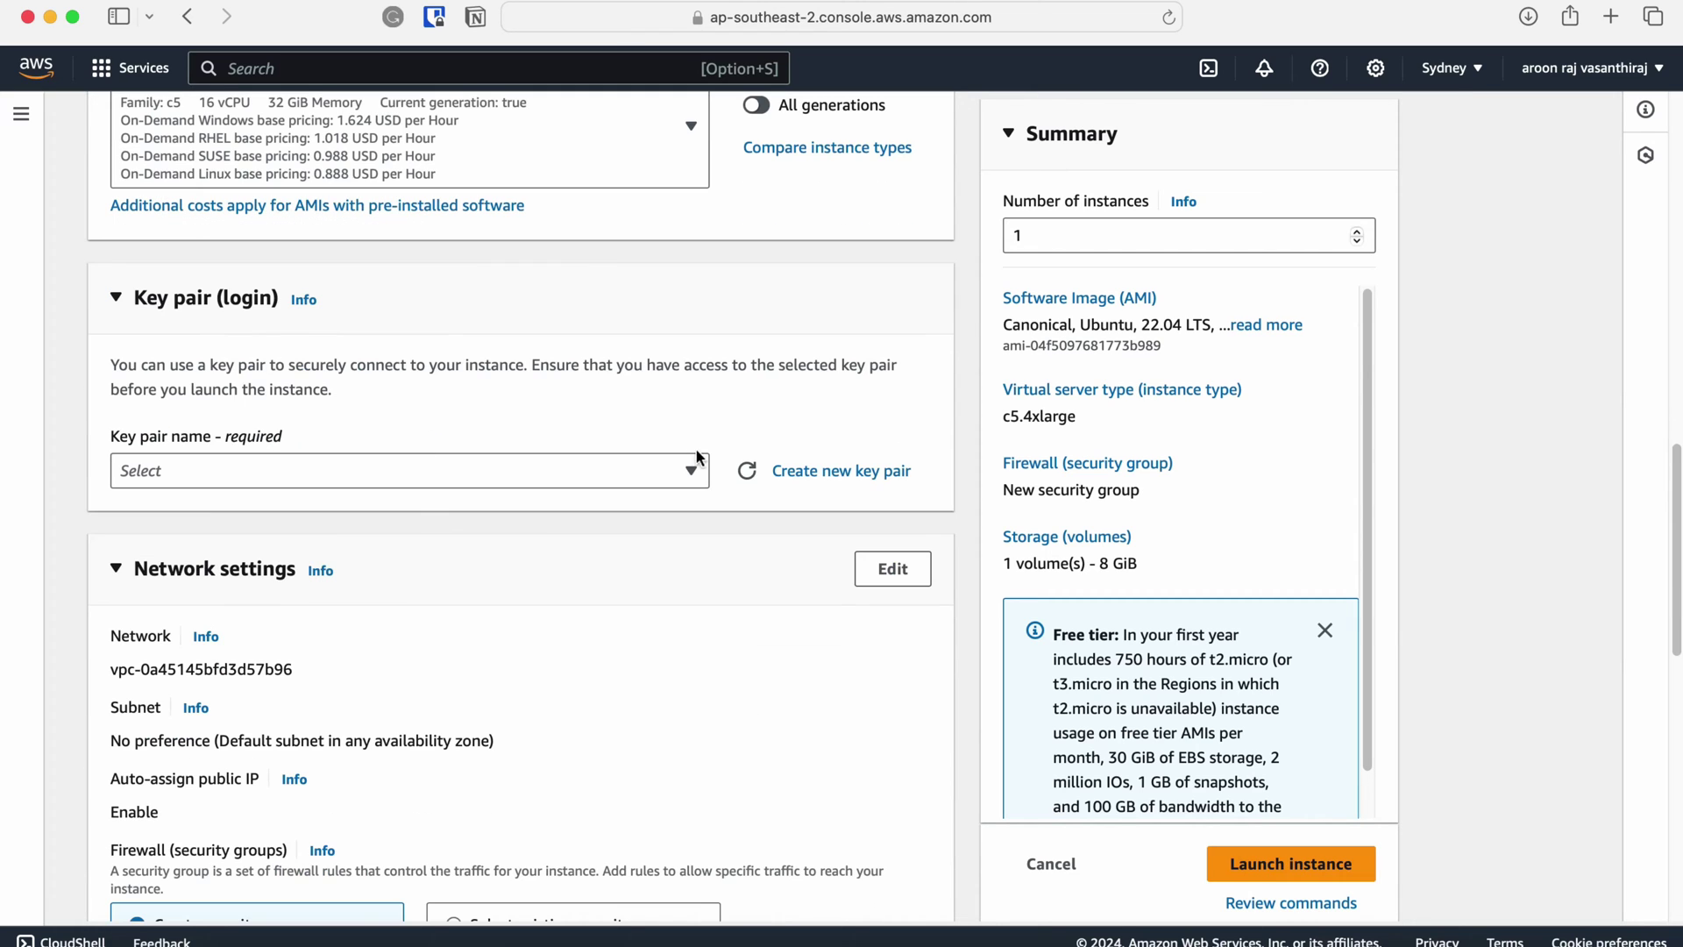
pyautogui.click(796, 473)
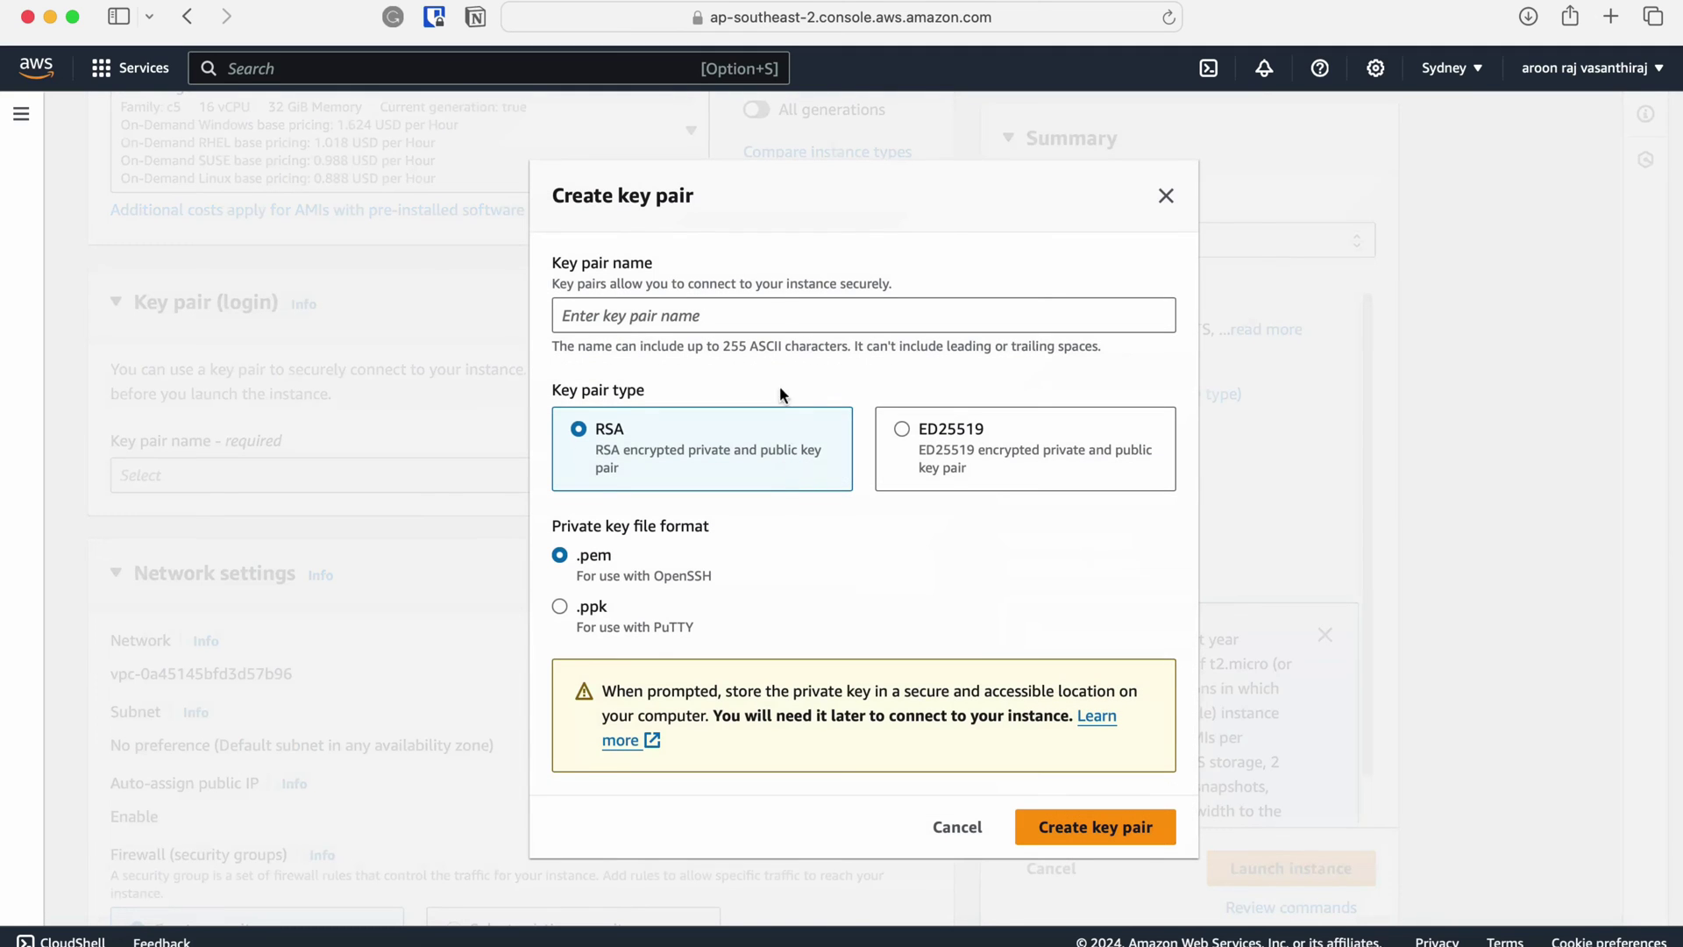
pyautogui.click(784, 310)
pyautogui.write('SAP on Docker')
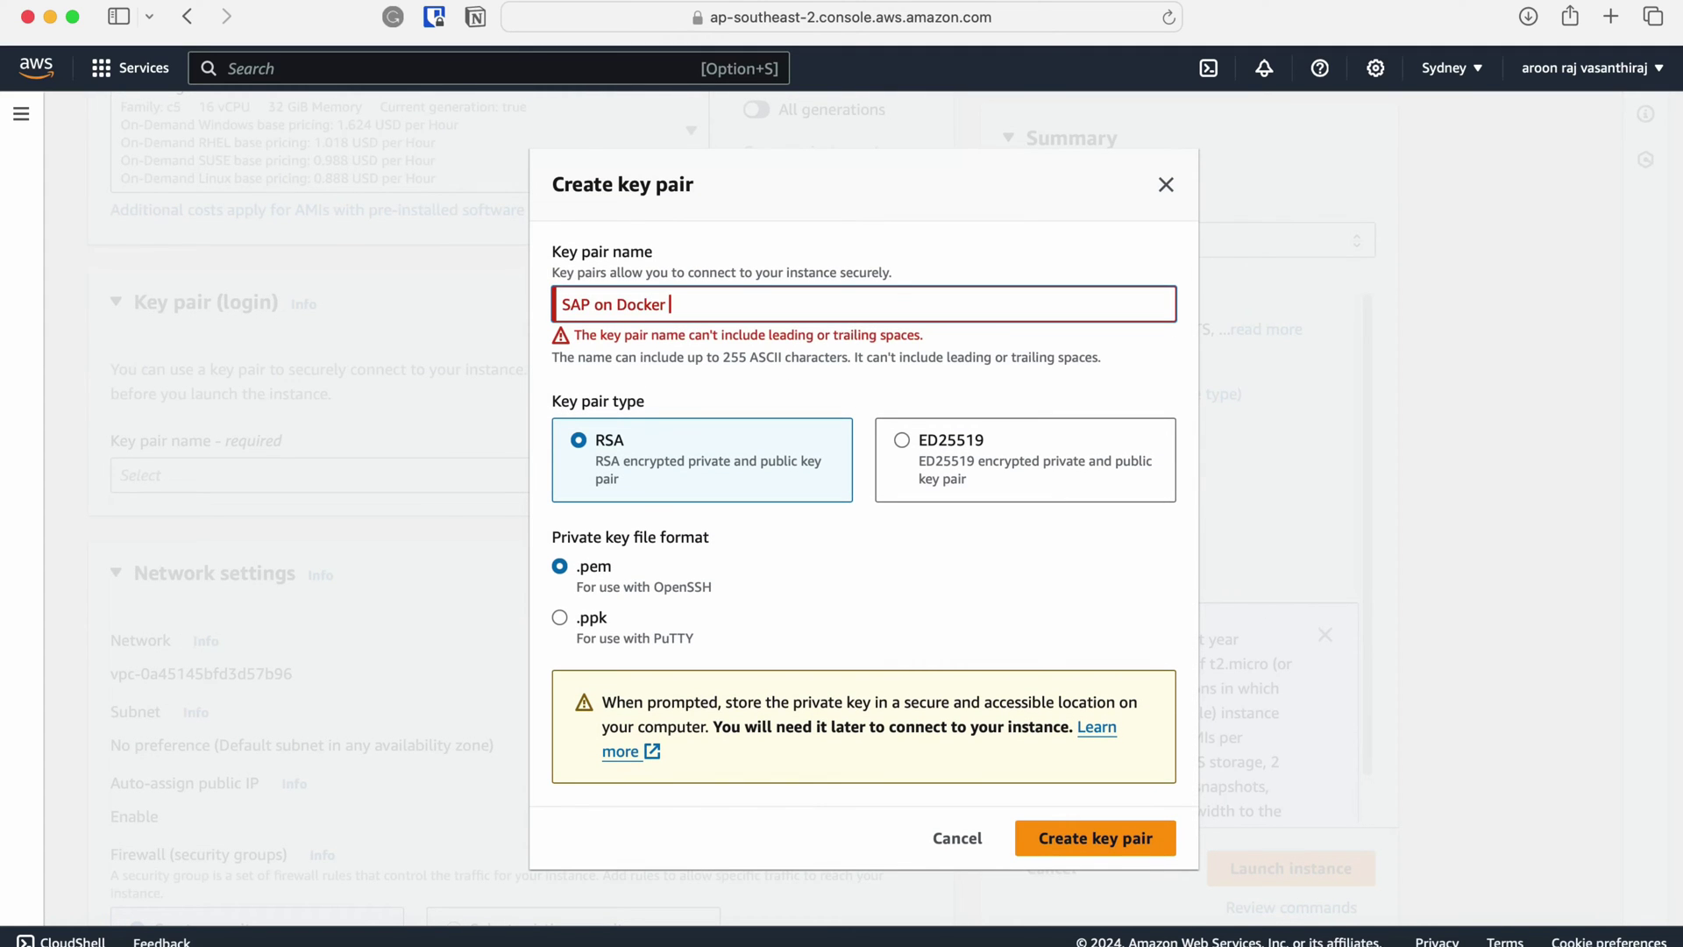
pyautogui.write('Linux')
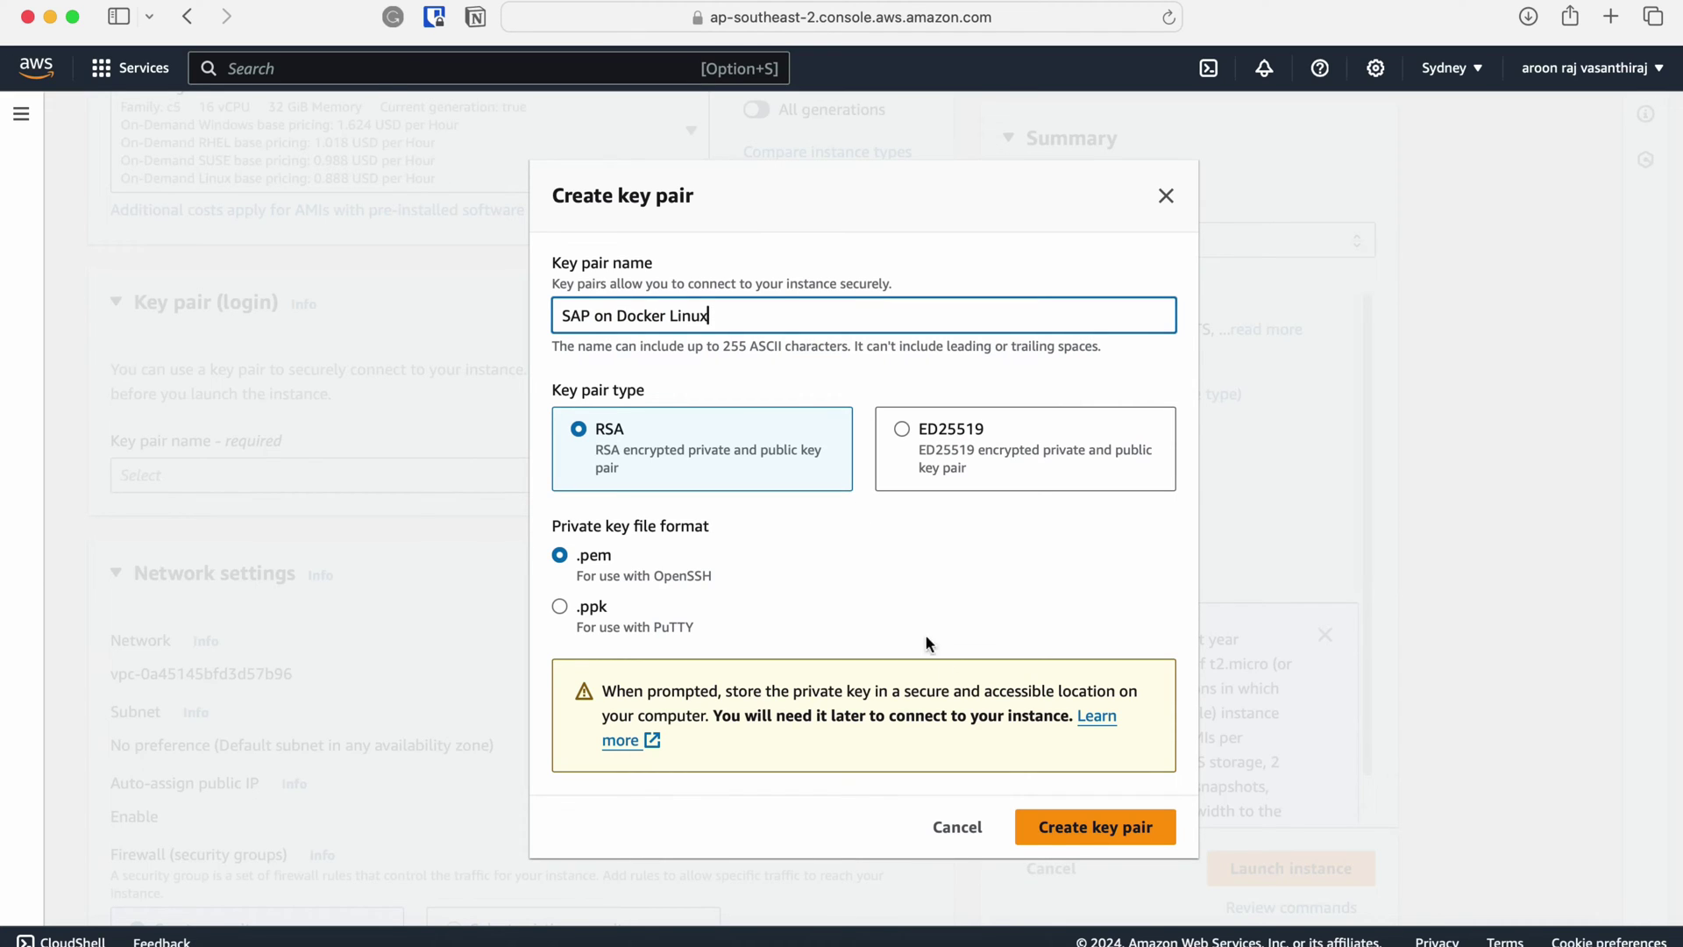
# Create the key pair and restrict the SSH inbound rule's source to My IP.
pyautogui.click(1095, 841)
pyautogui.scroll(-3, 964, 526)
pyautogui.click(890, 296)
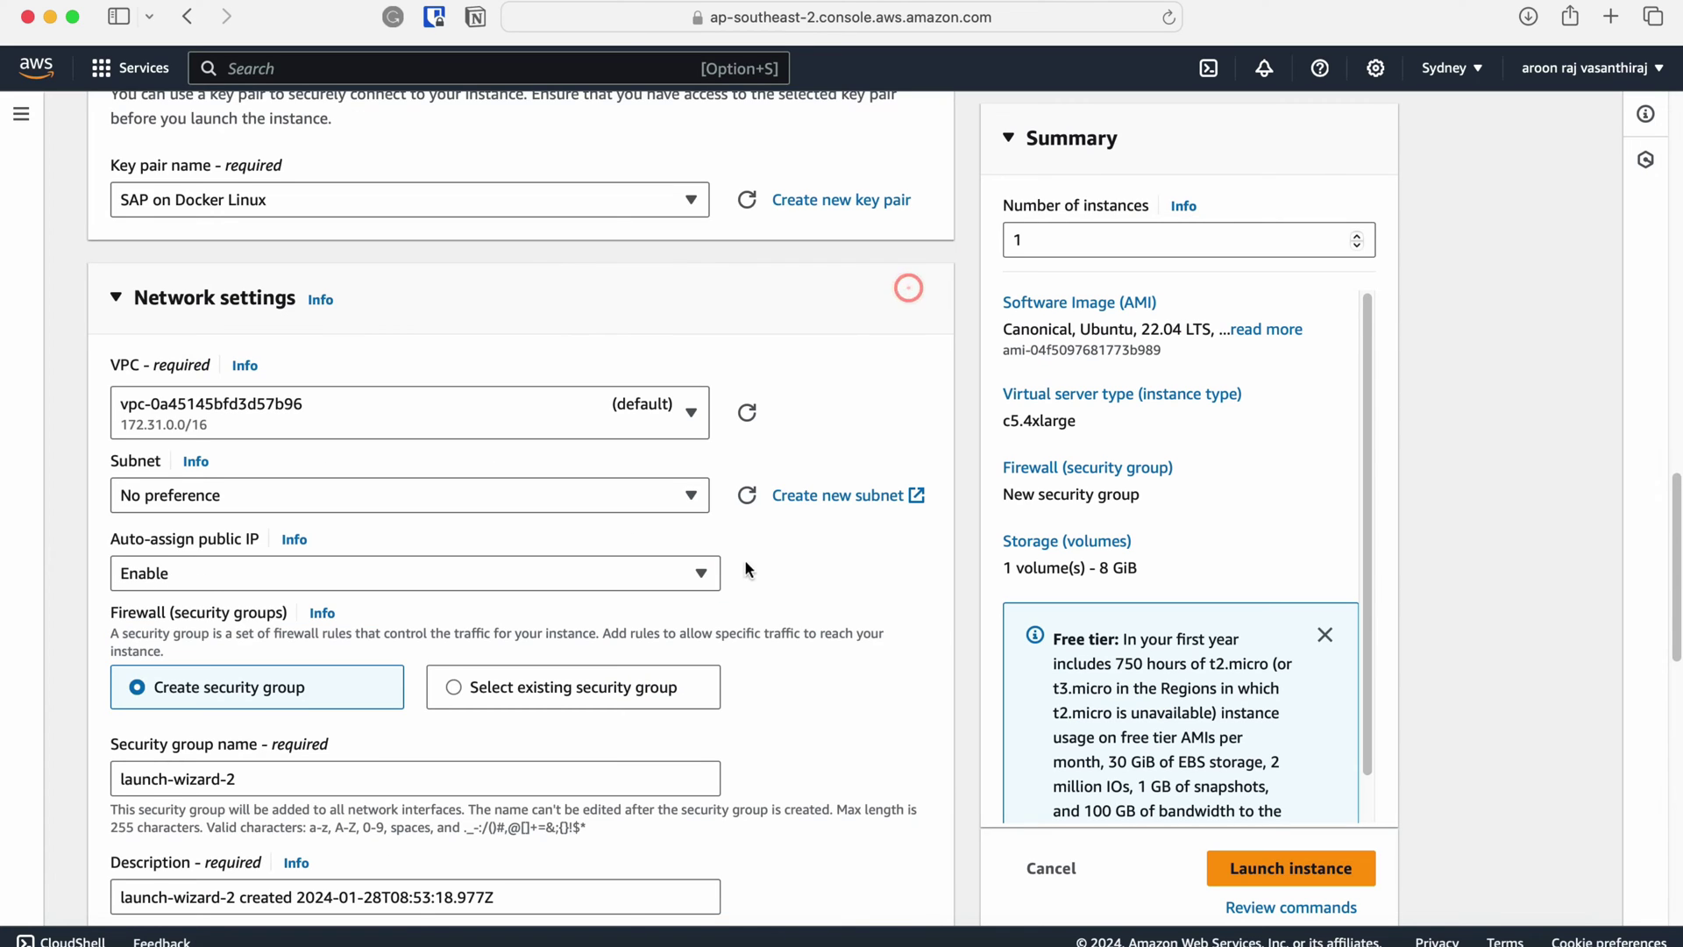
pyautogui.scroll(-2, 759, 575)
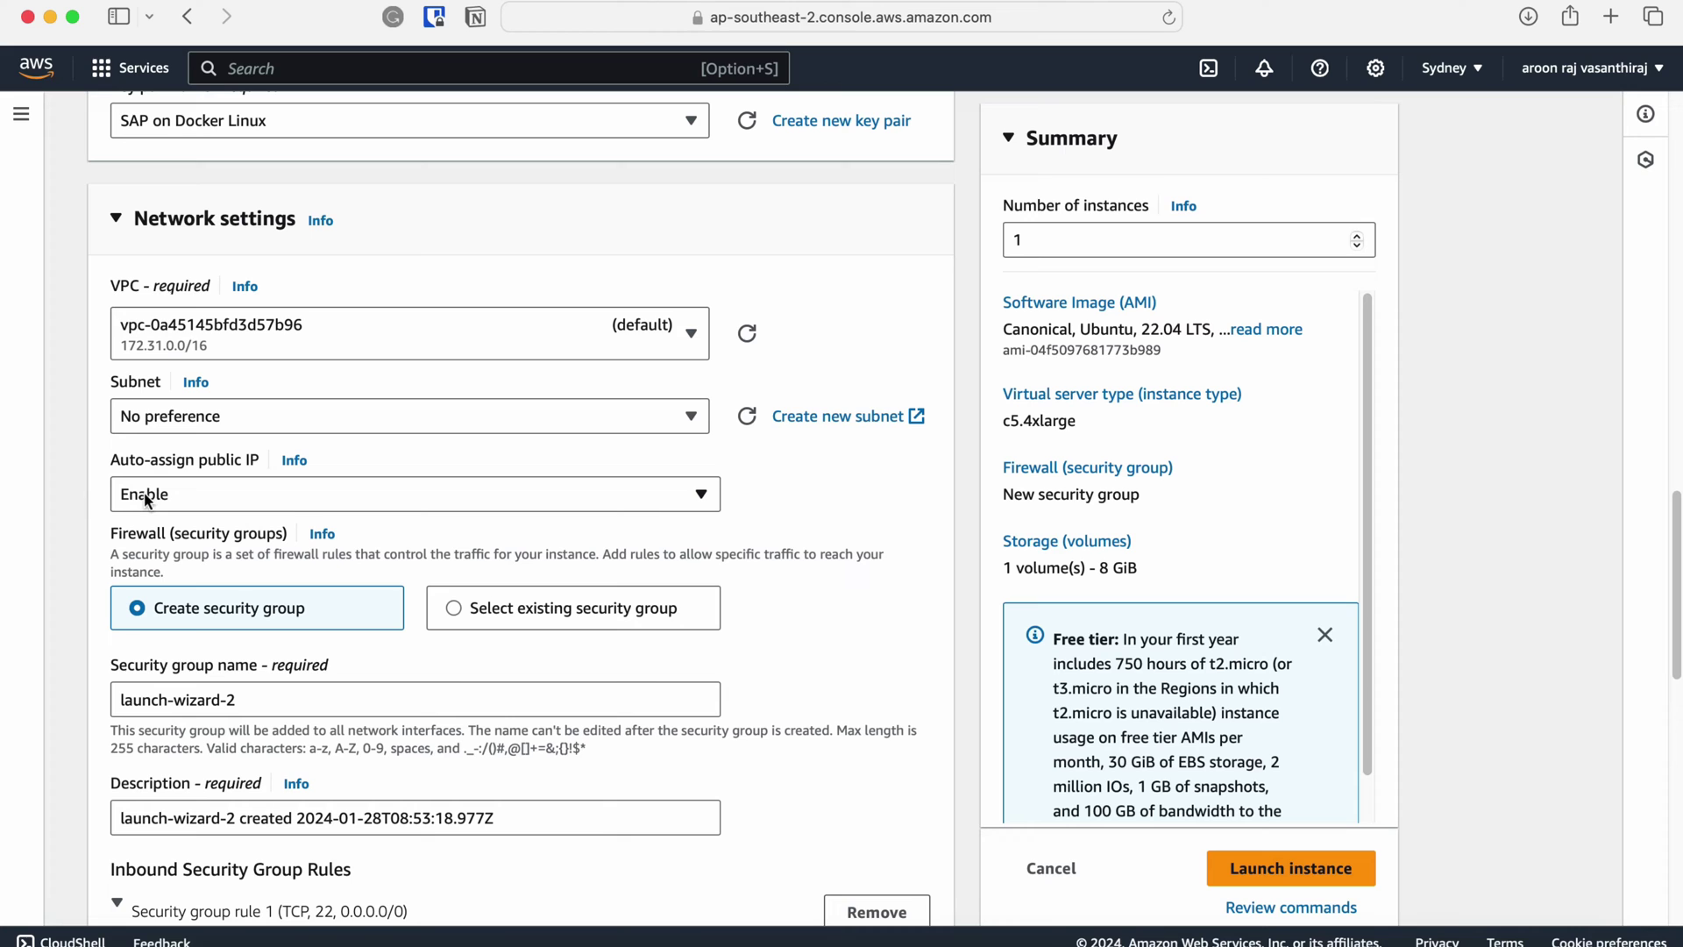
pyautogui.scroll(-5, 727, 523)
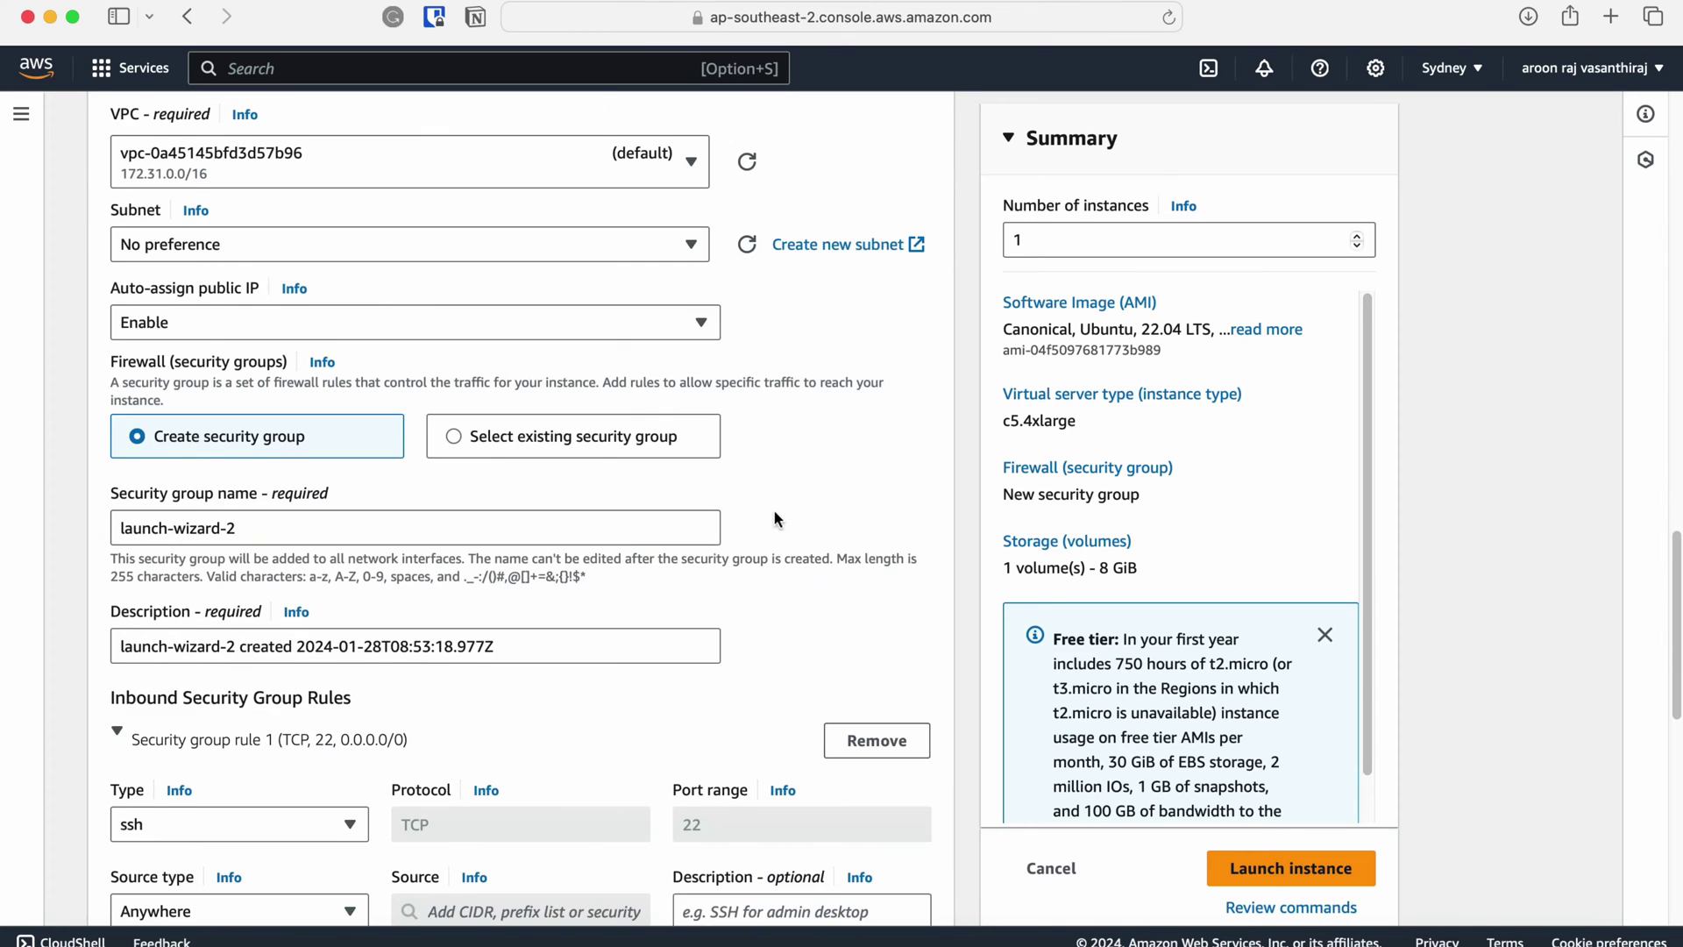
pyautogui.scroll(-4, 775, 519)
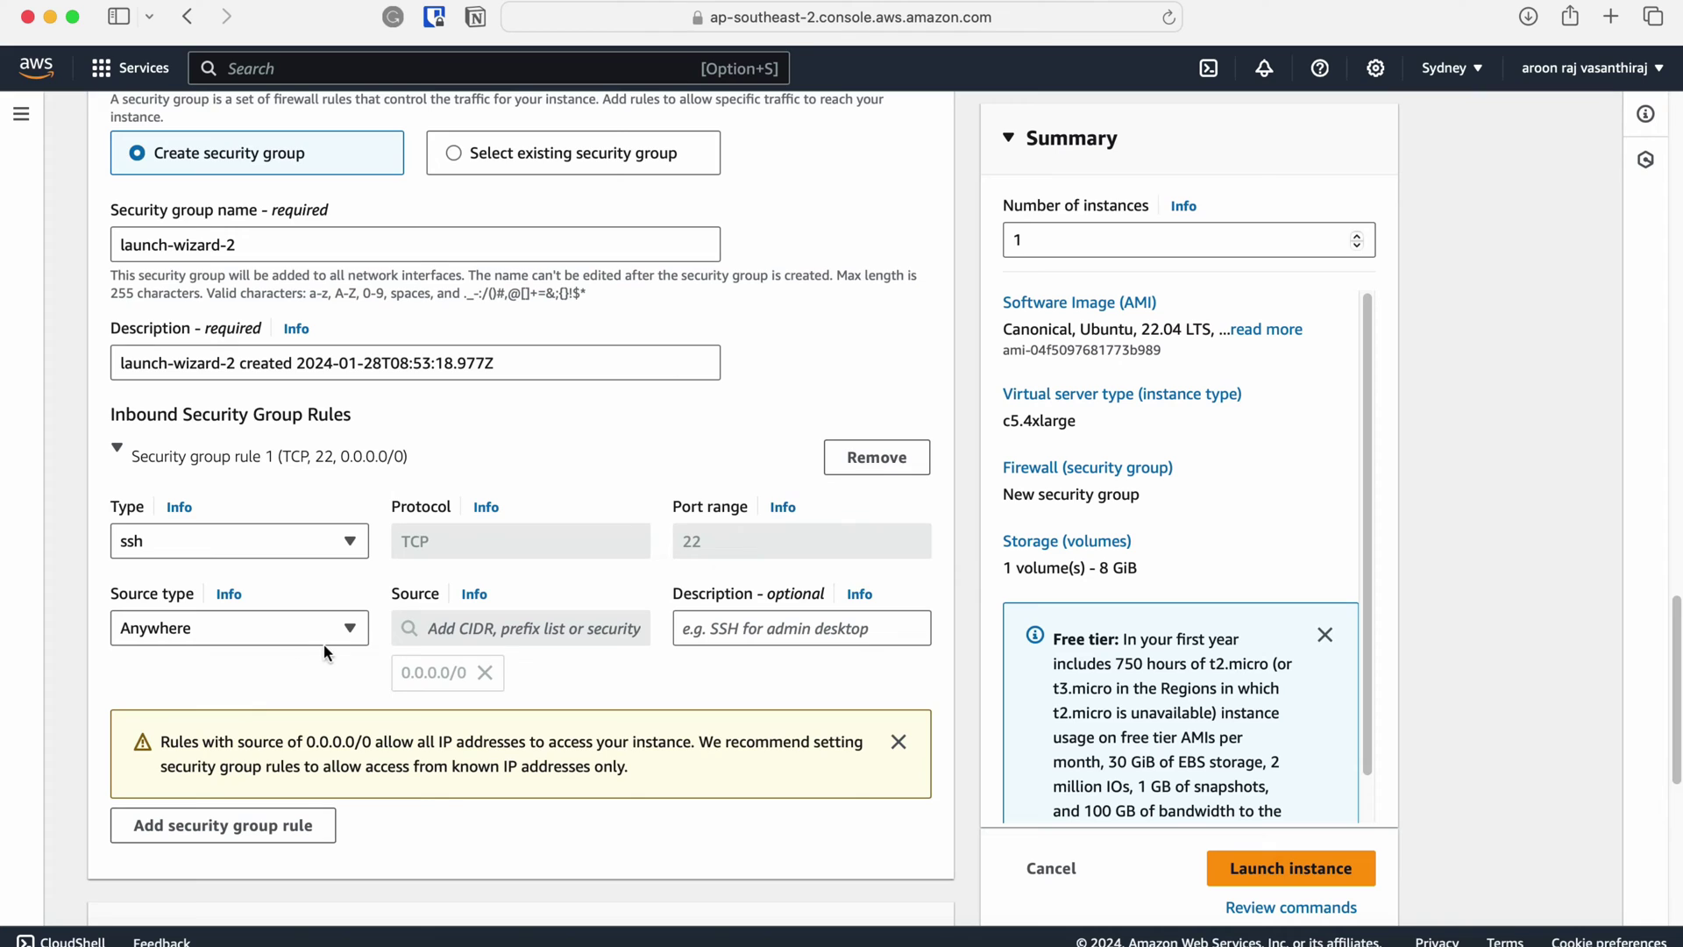
pyautogui.scroll(-1, 326, 651)
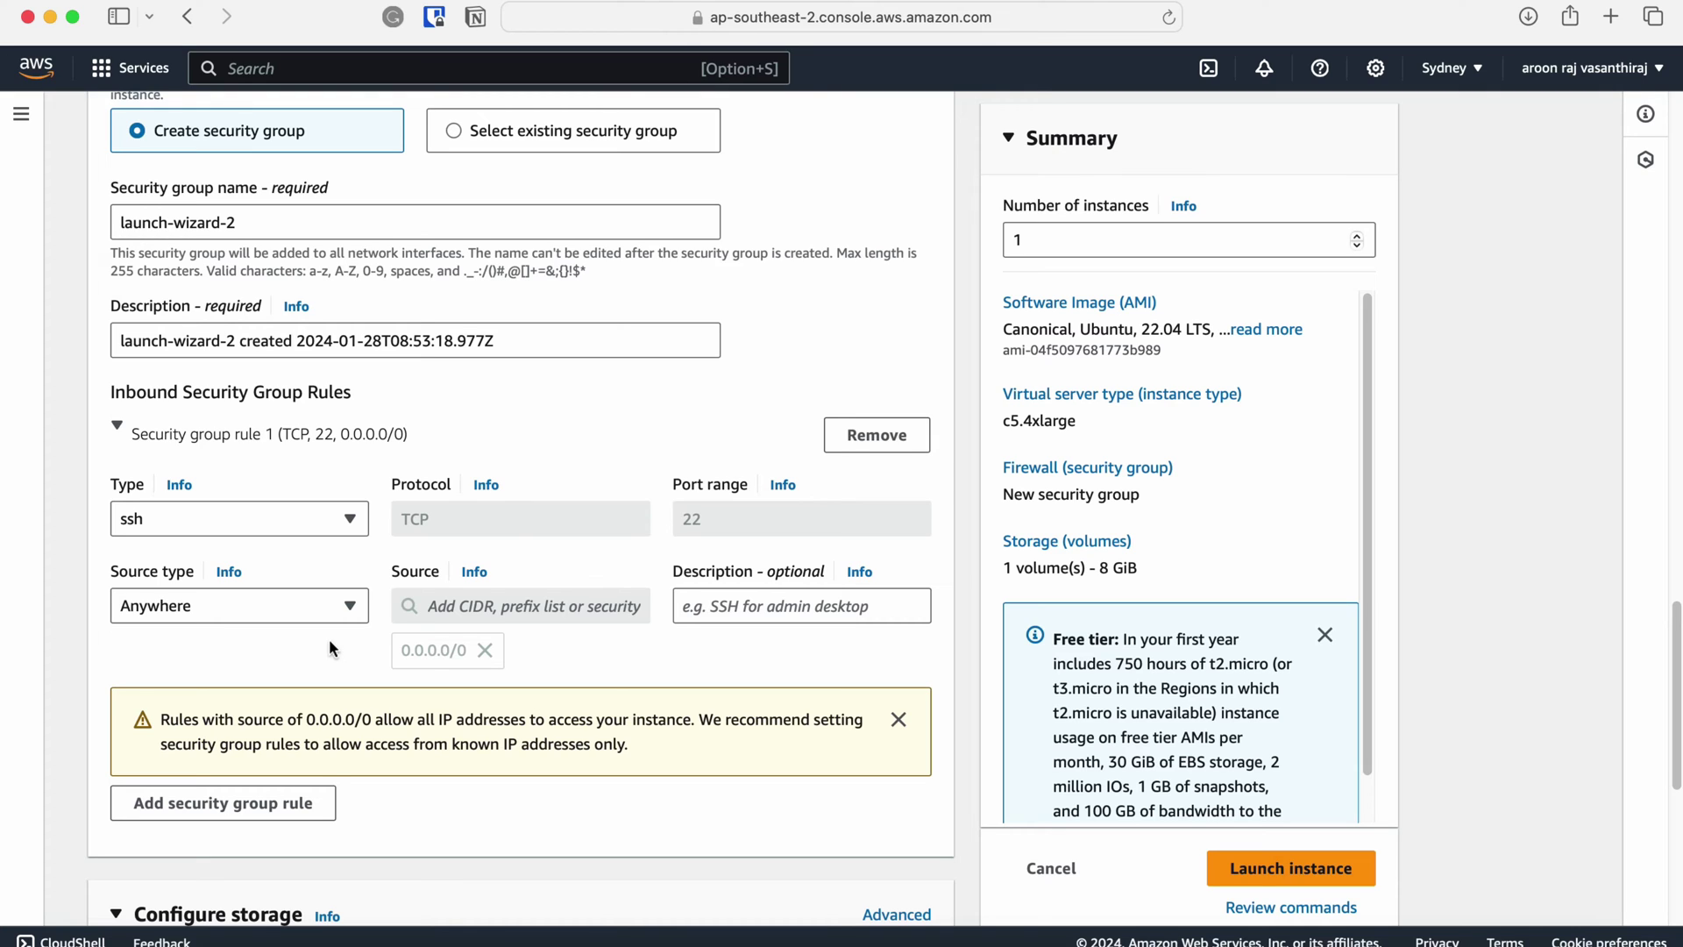
pyautogui.click(338, 613)
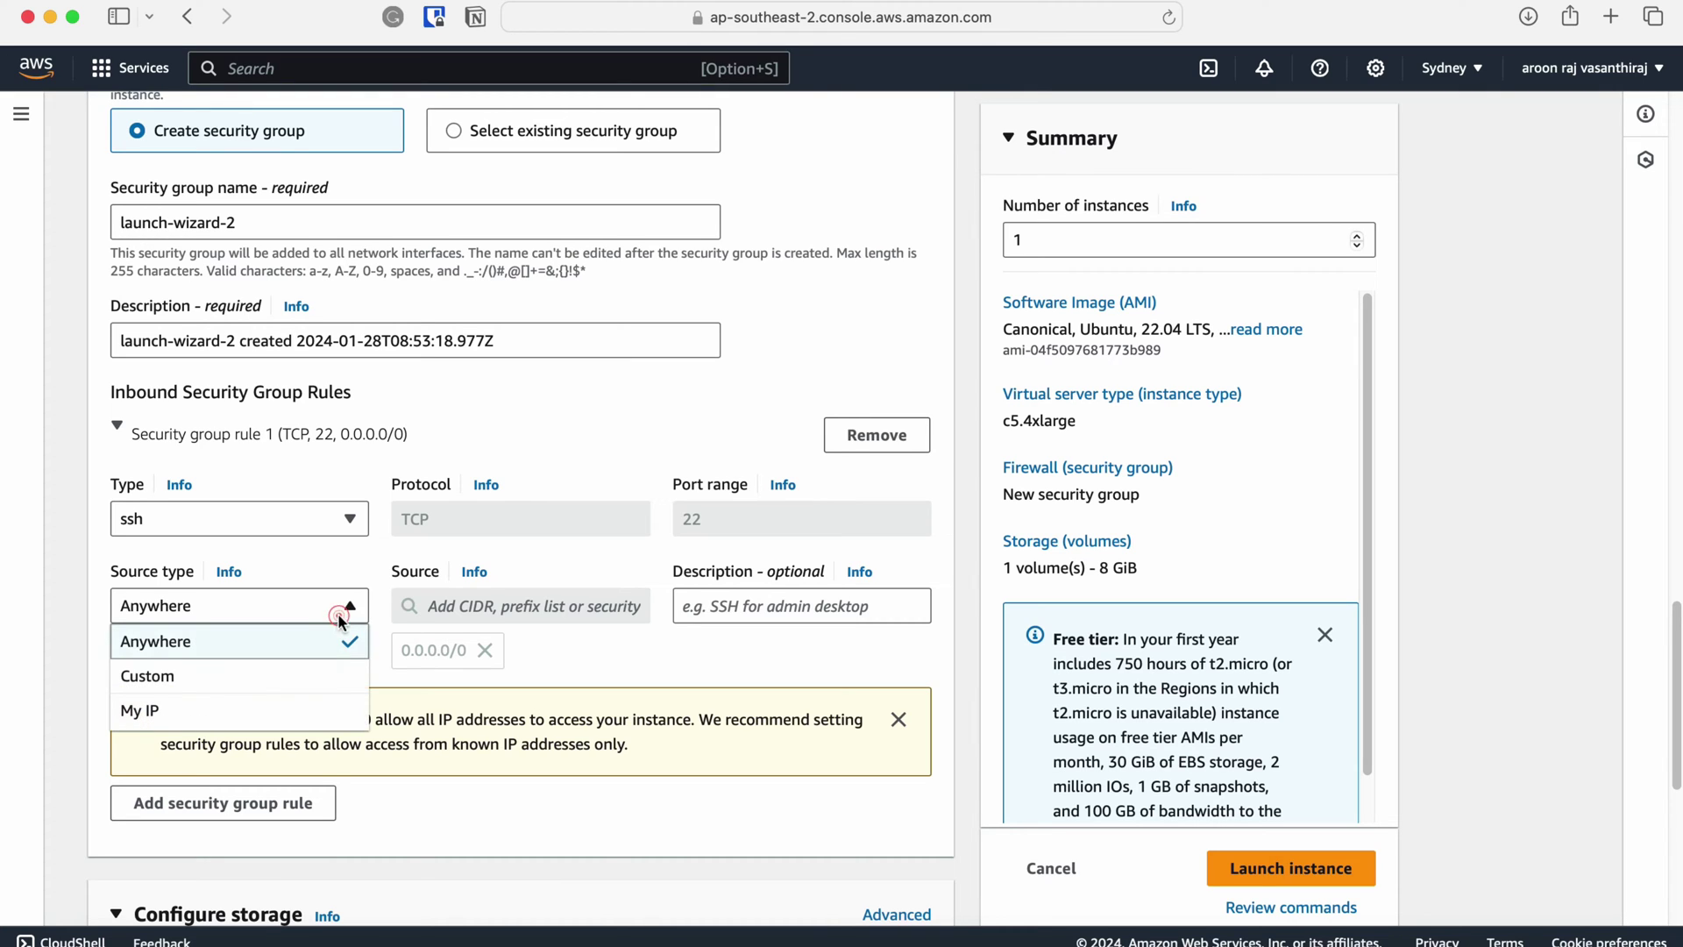
pyautogui.click(317, 709)
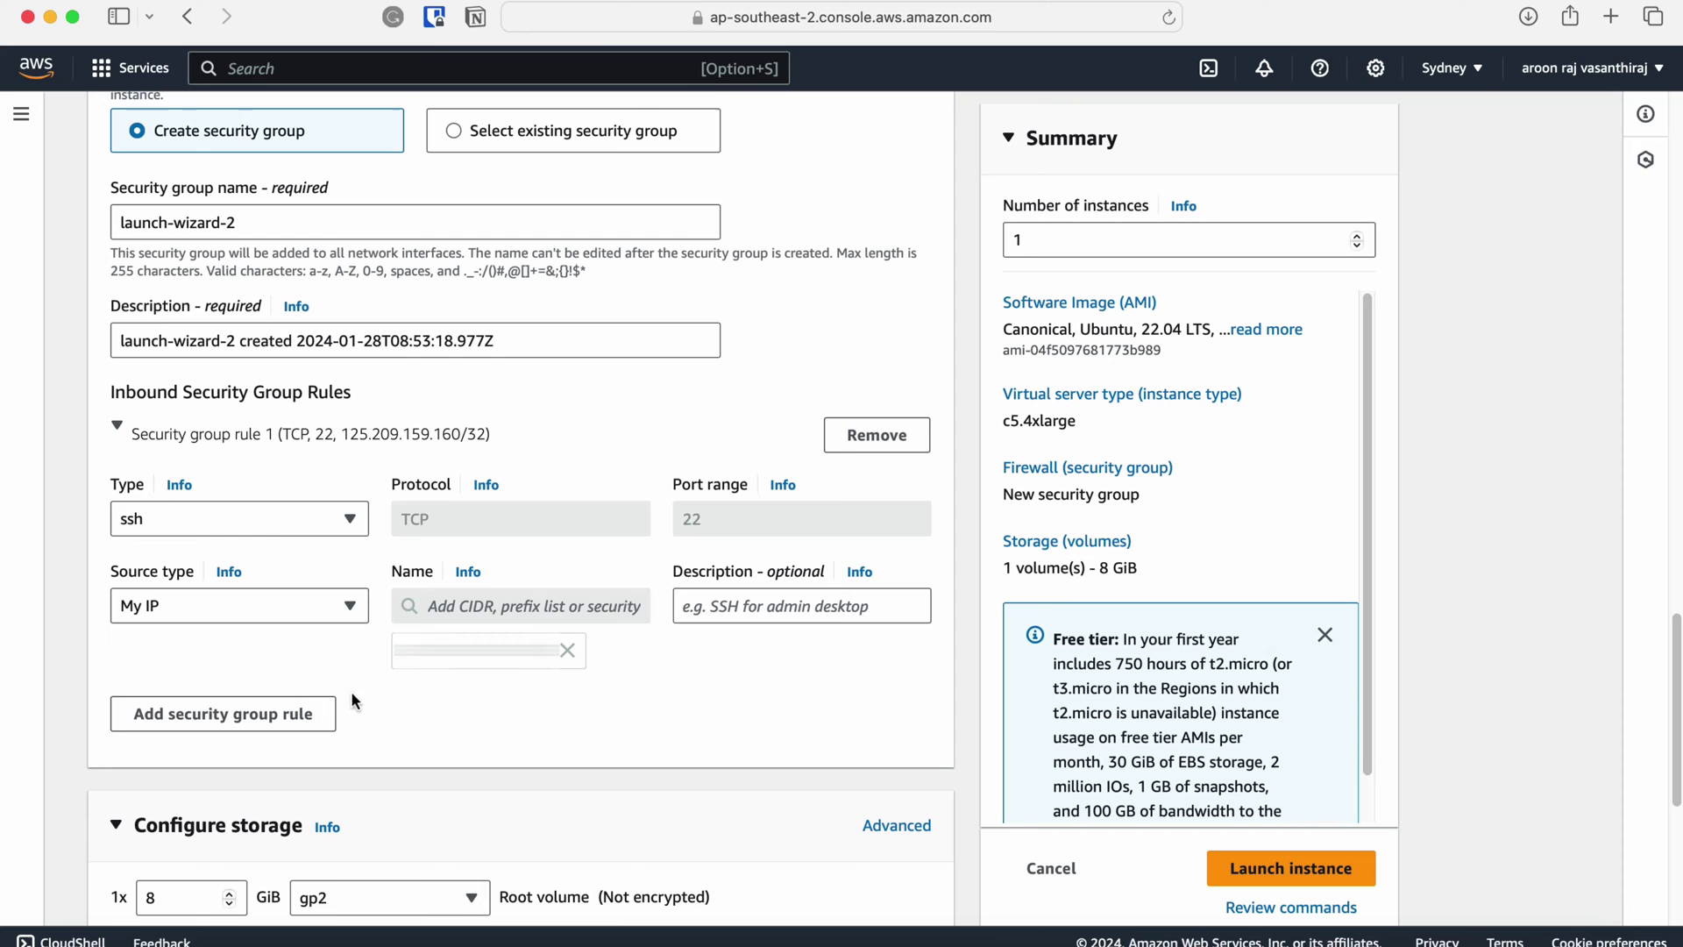
# Add a second inbound rule allowing All TCP (ports 0-65535) from My IP.
pyautogui.click(330, 712)
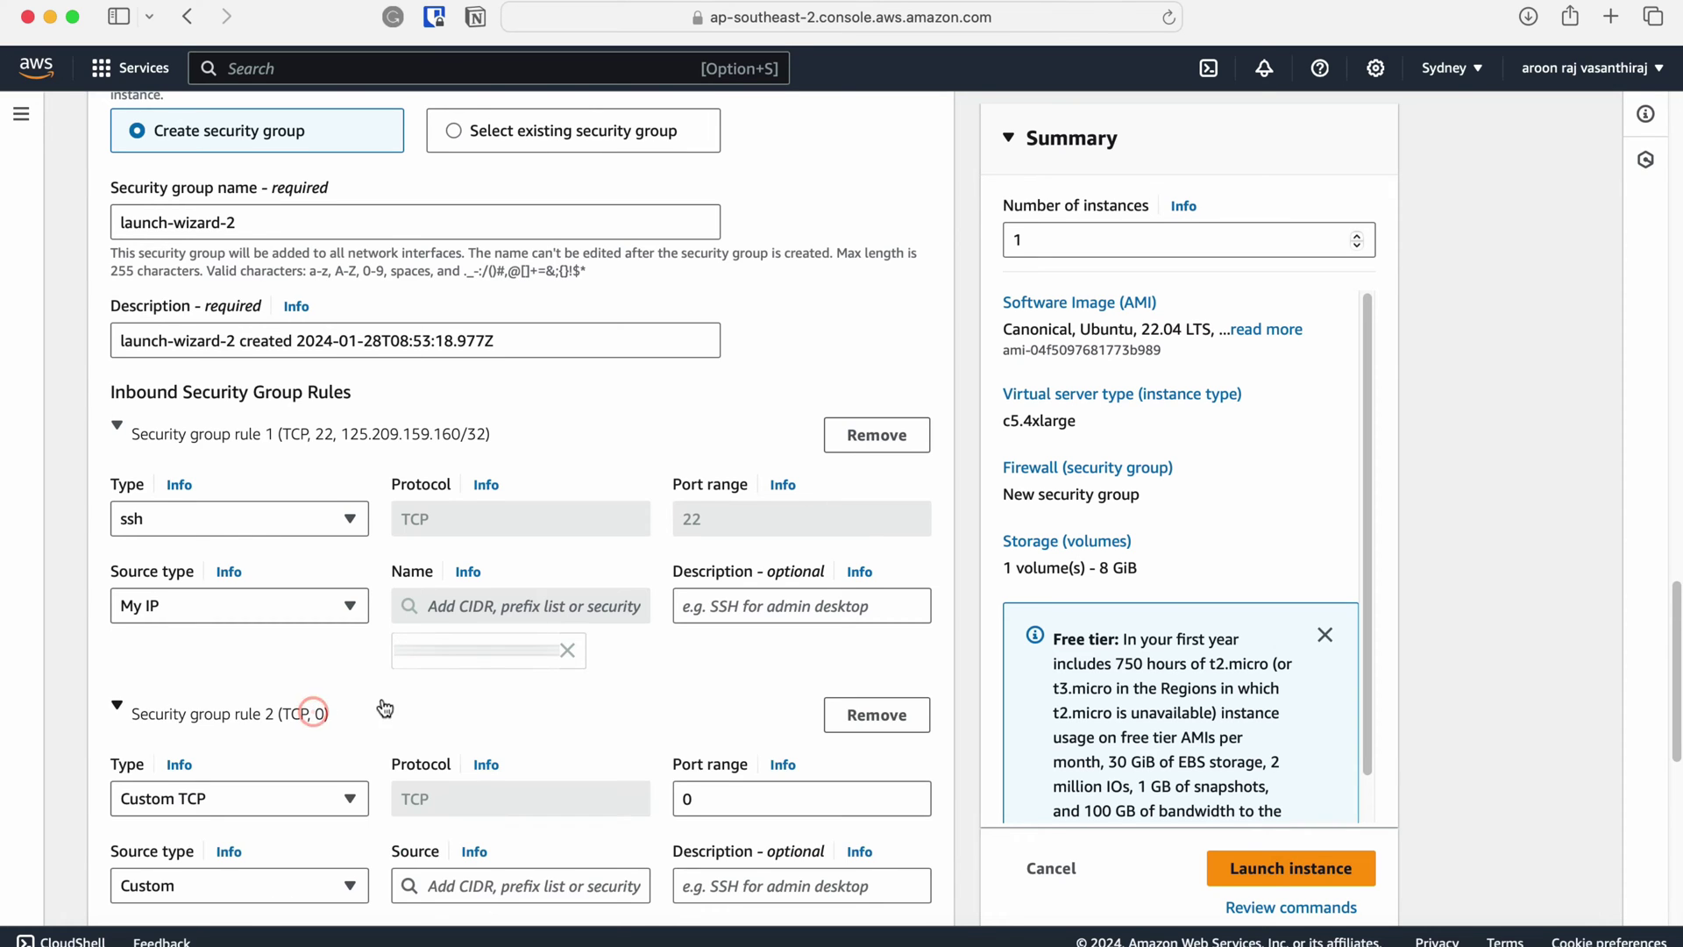
pyautogui.scroll(-3, 382, 693)
pyautogui.scroll(-1, 382, 691)
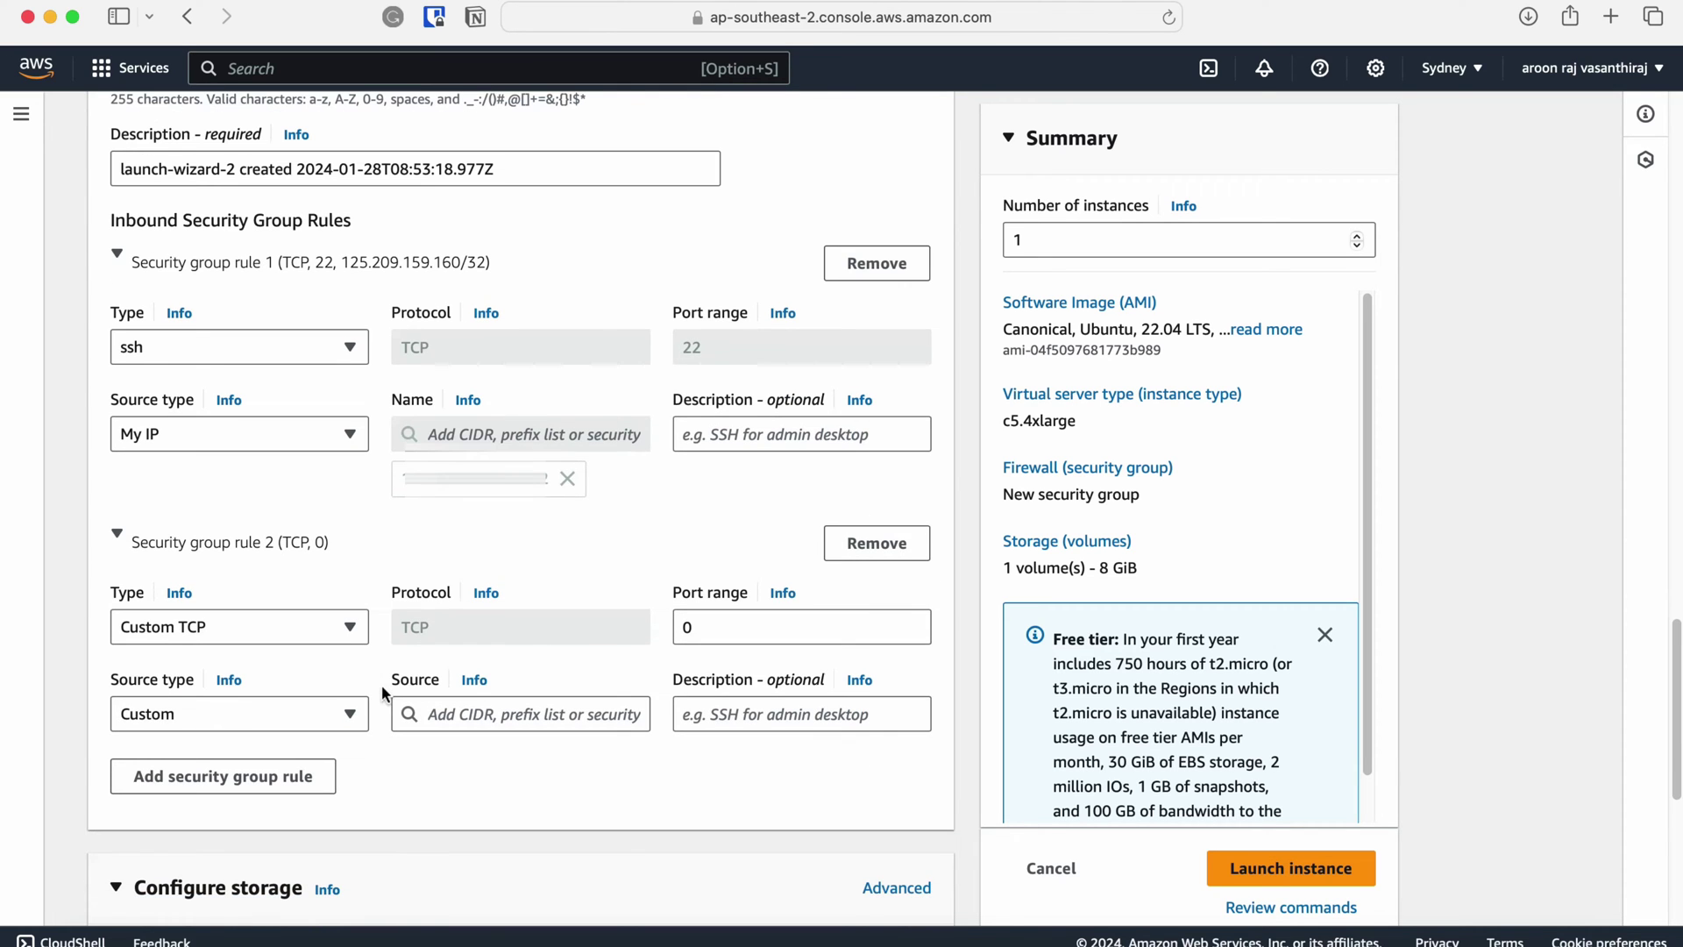
pyautogui.click(350, 628)
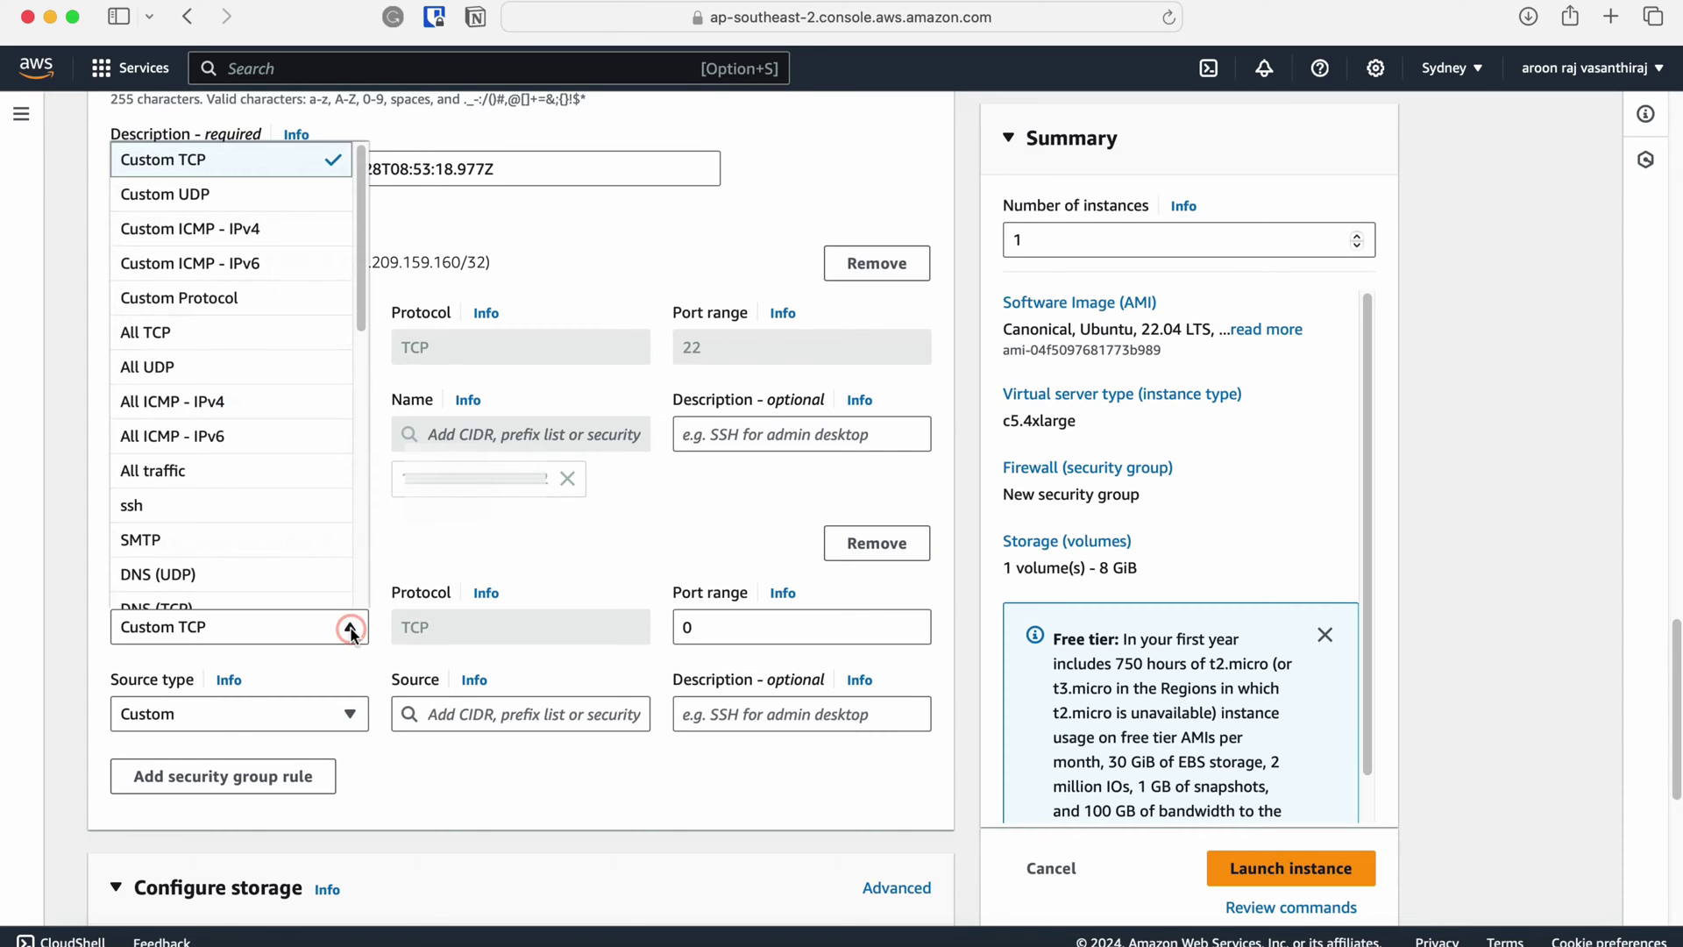
pyautogui.click(326, 333)
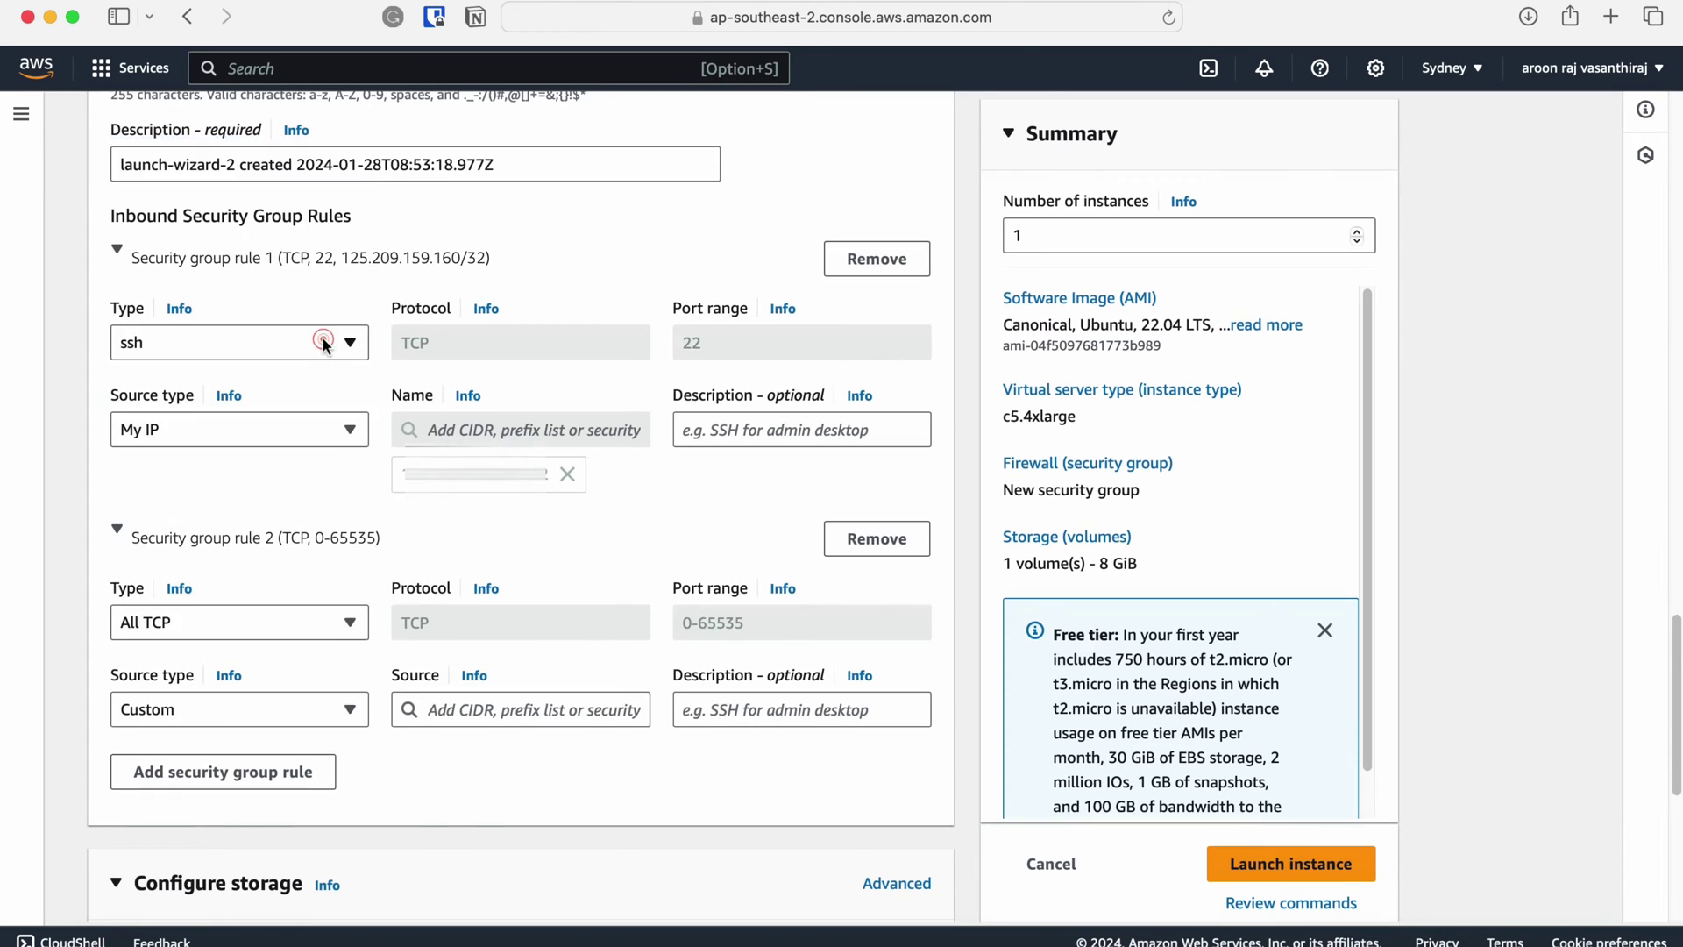
pyautogui.click(350, 708)
pyautogui.click(308, 816)
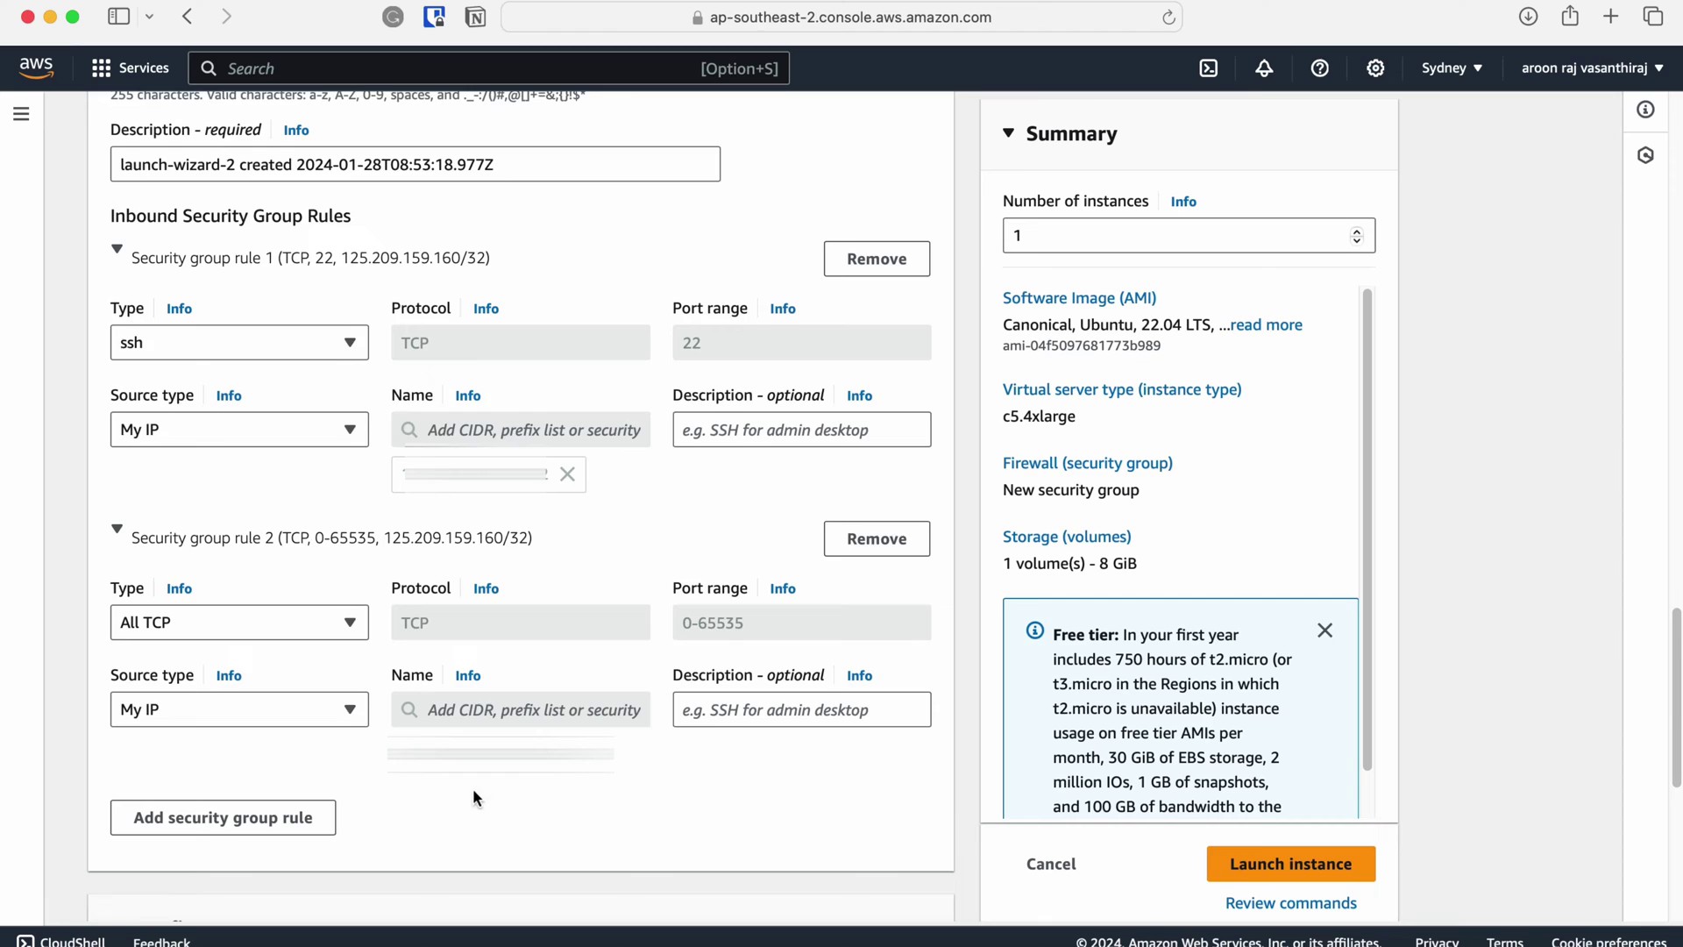
pyautogui.scroll(-5, 267, 597)
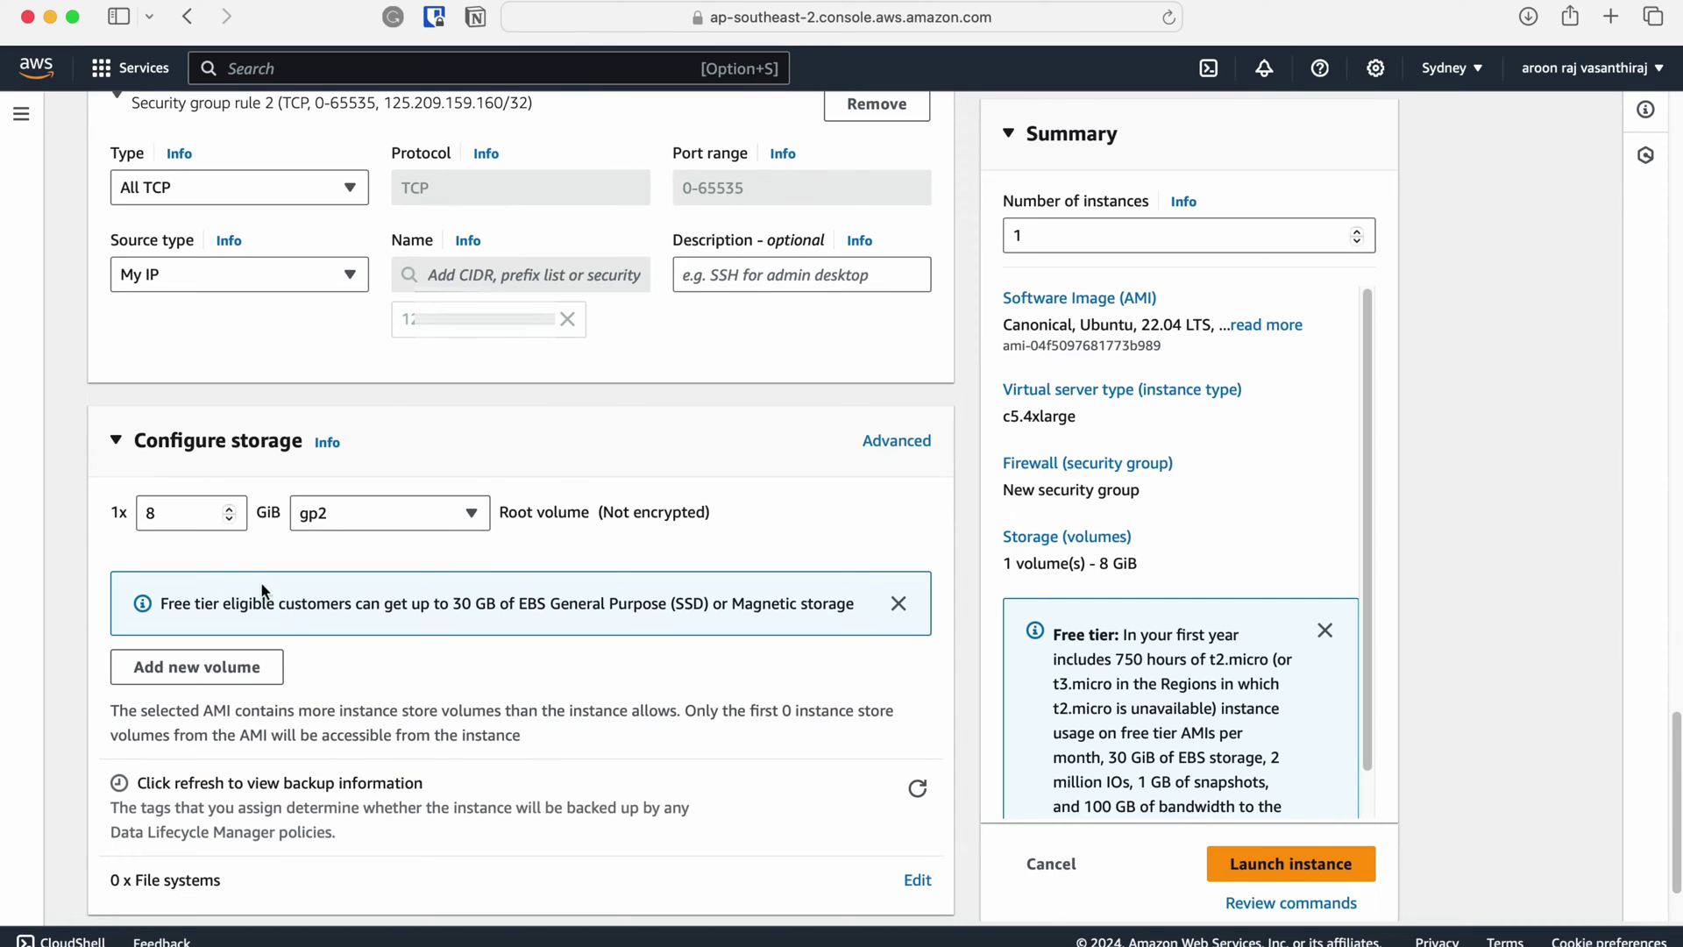
# Enlarge the root volume from 8 GiB to 250 GiB gp2.
pyautogui.click(167, 515)
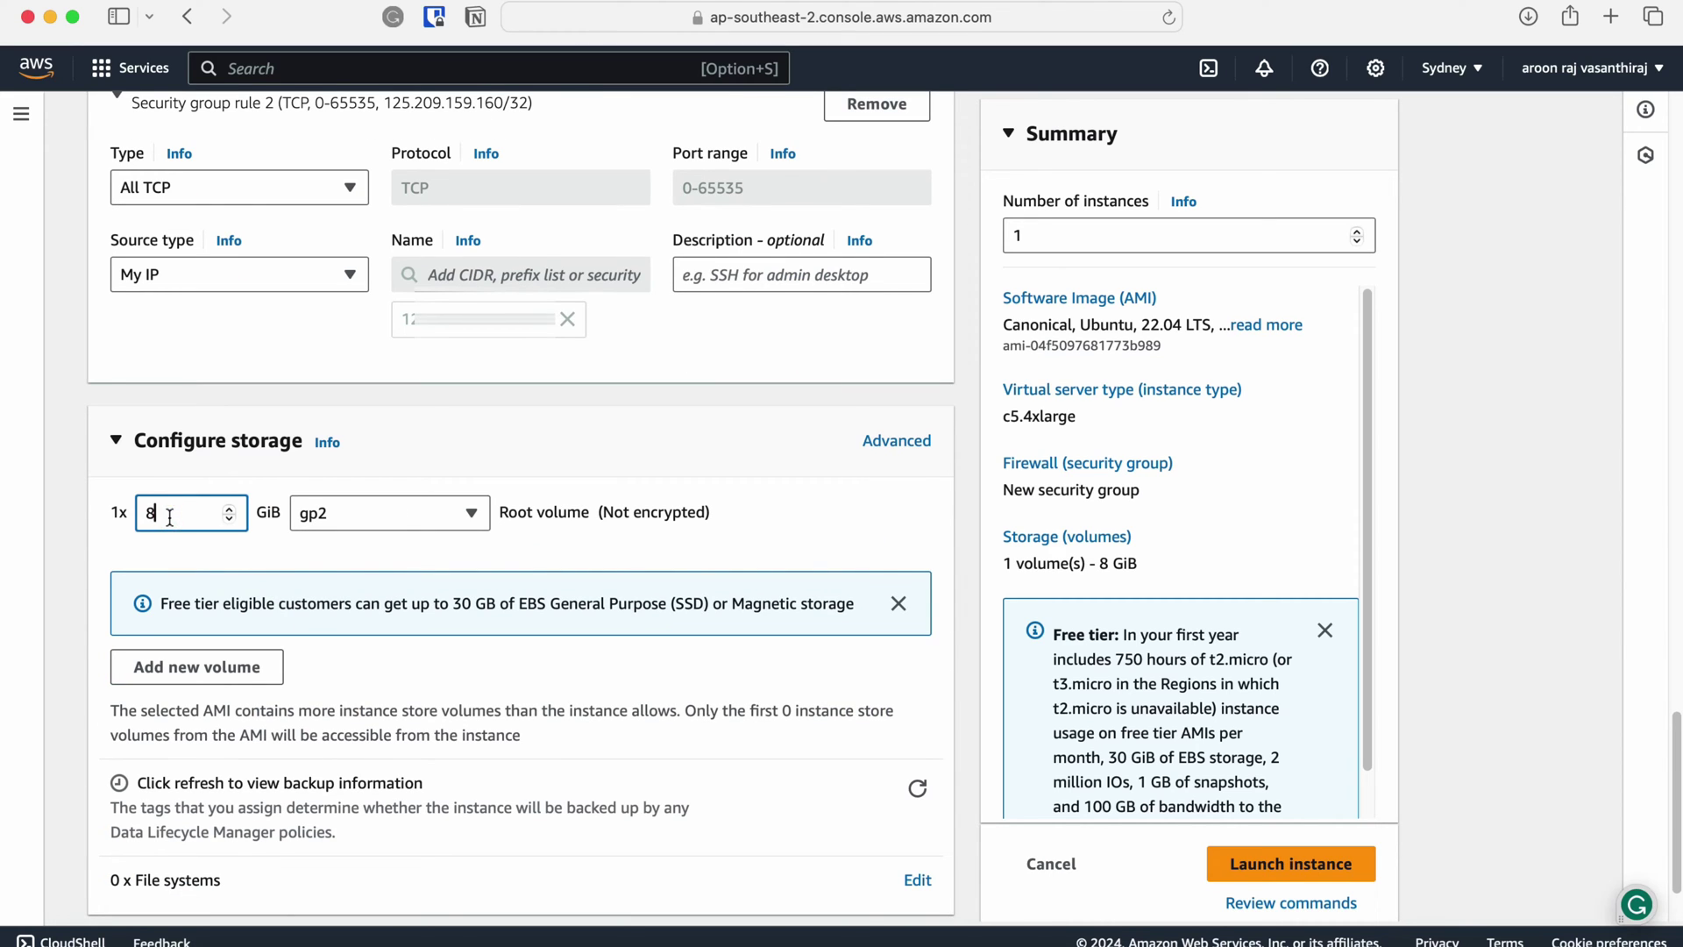
pyautogui.press('BackSpace')
pyautogui.write('250')
pyautogui.click(848, 543)
# Launch the instance and open it from the launch confirmation.
pyautogui.scroll(-2, 1087, 693)
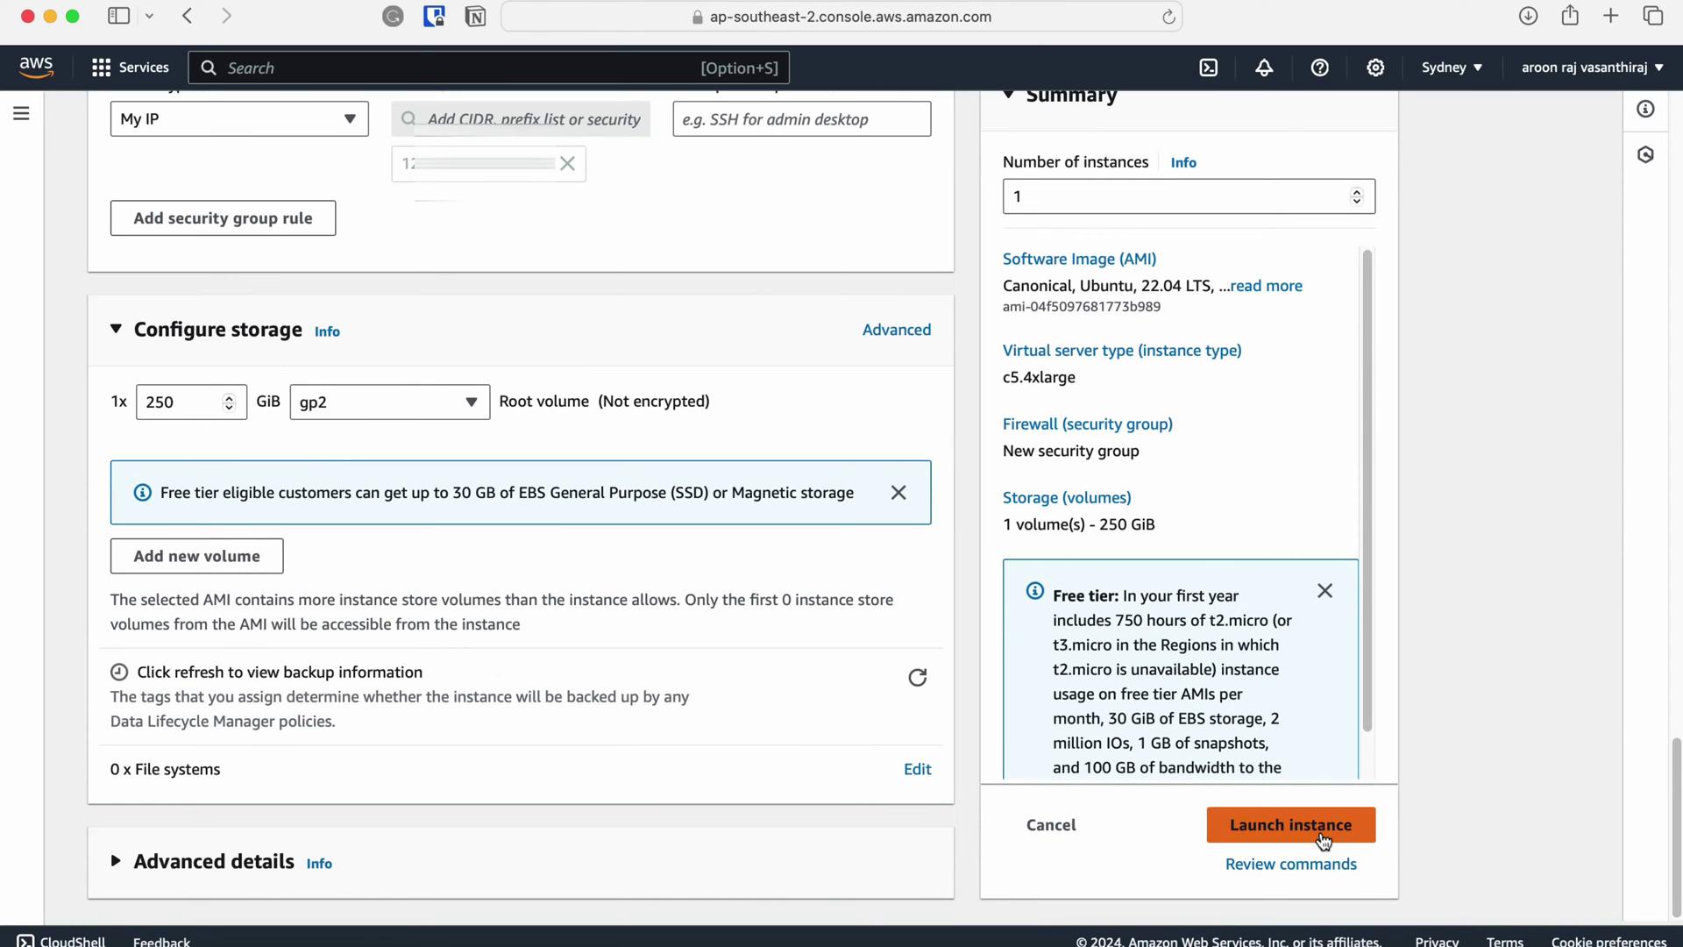
pyautogui.click(1323, 840)
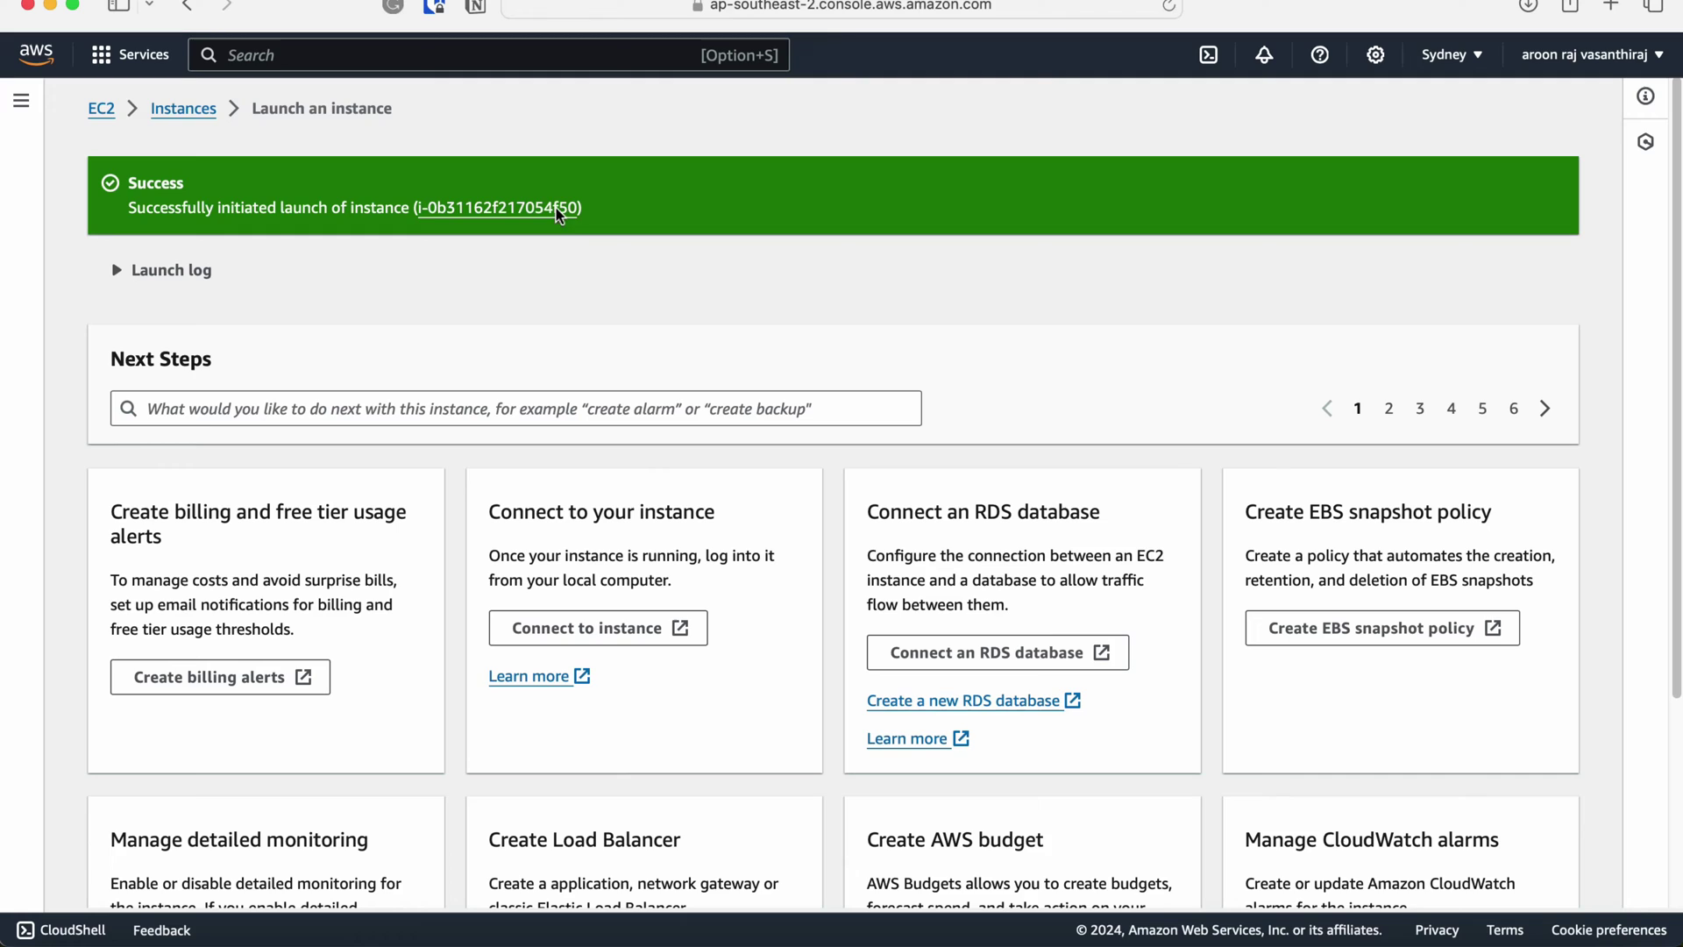
pyautogui.click(554, 220)
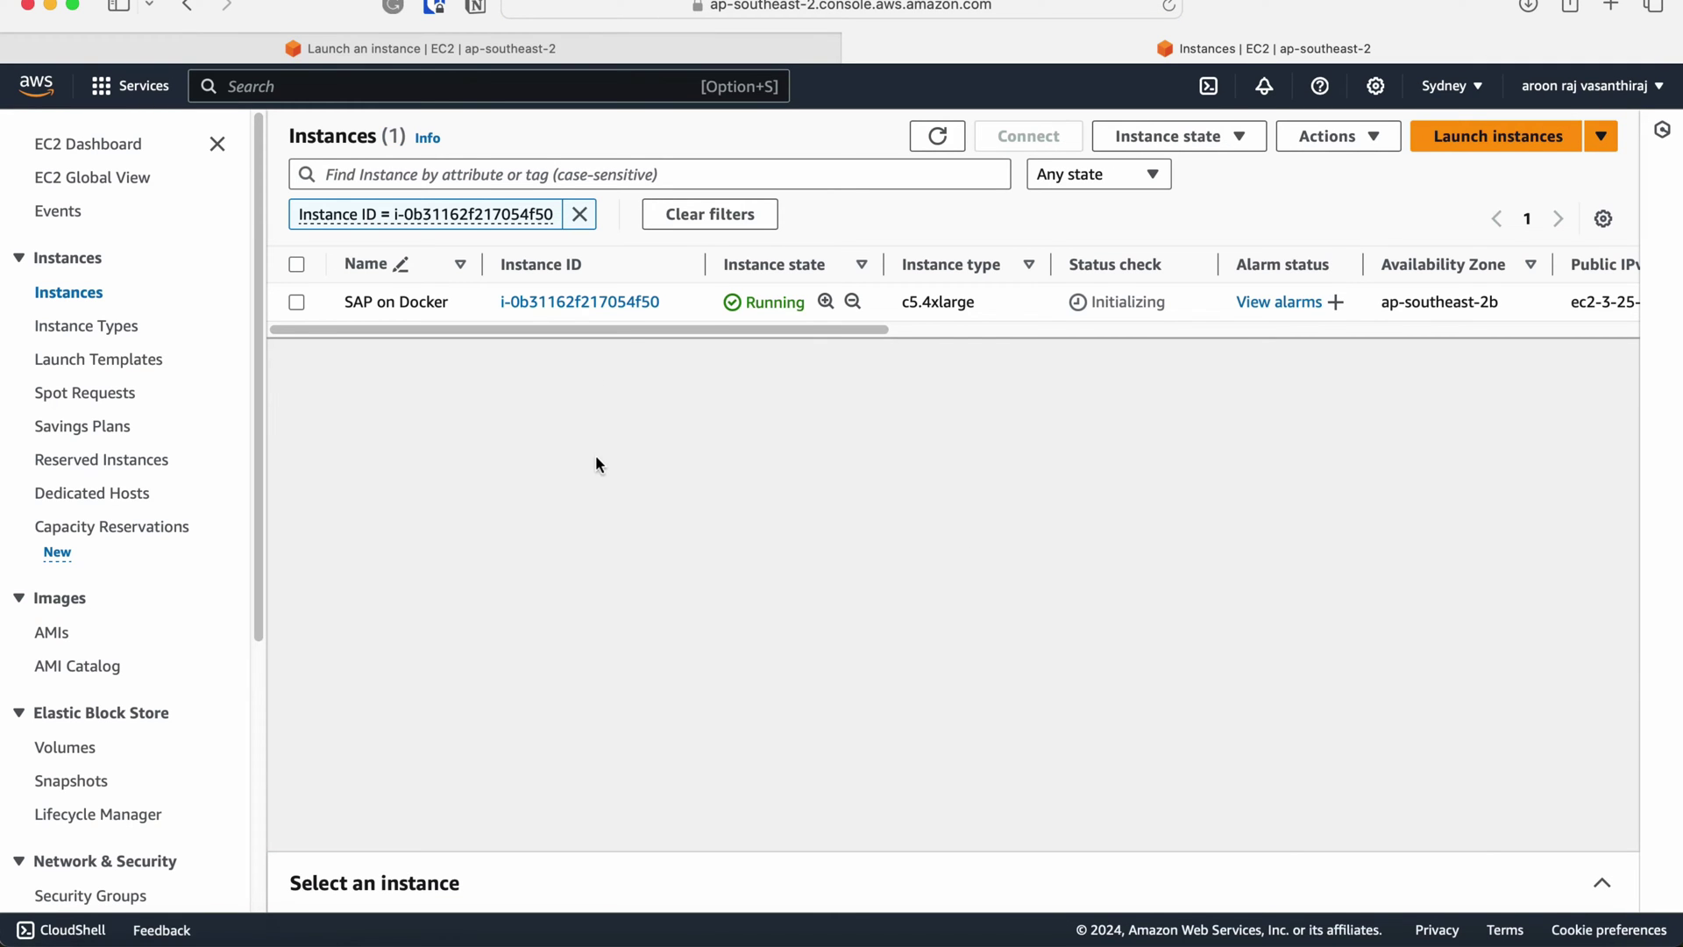
# Copy the example ssh command from SAP on Docker's SSH client connection instructions.
pyautogui.click(605, 302)
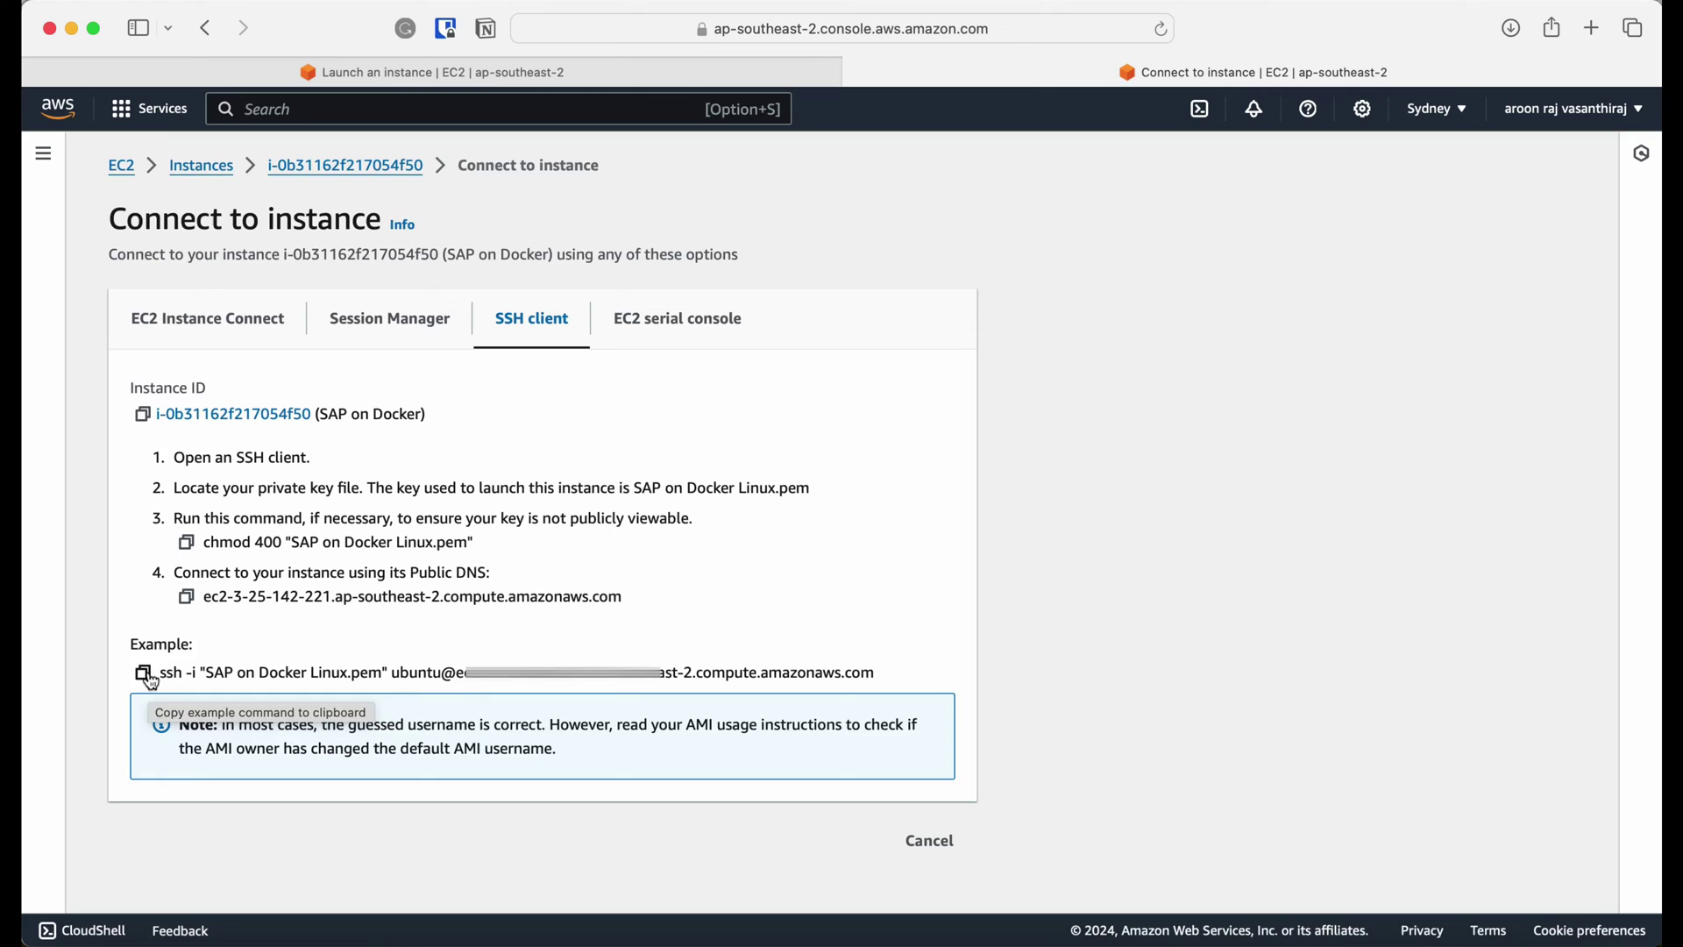
pyautogui.click(143, 675)
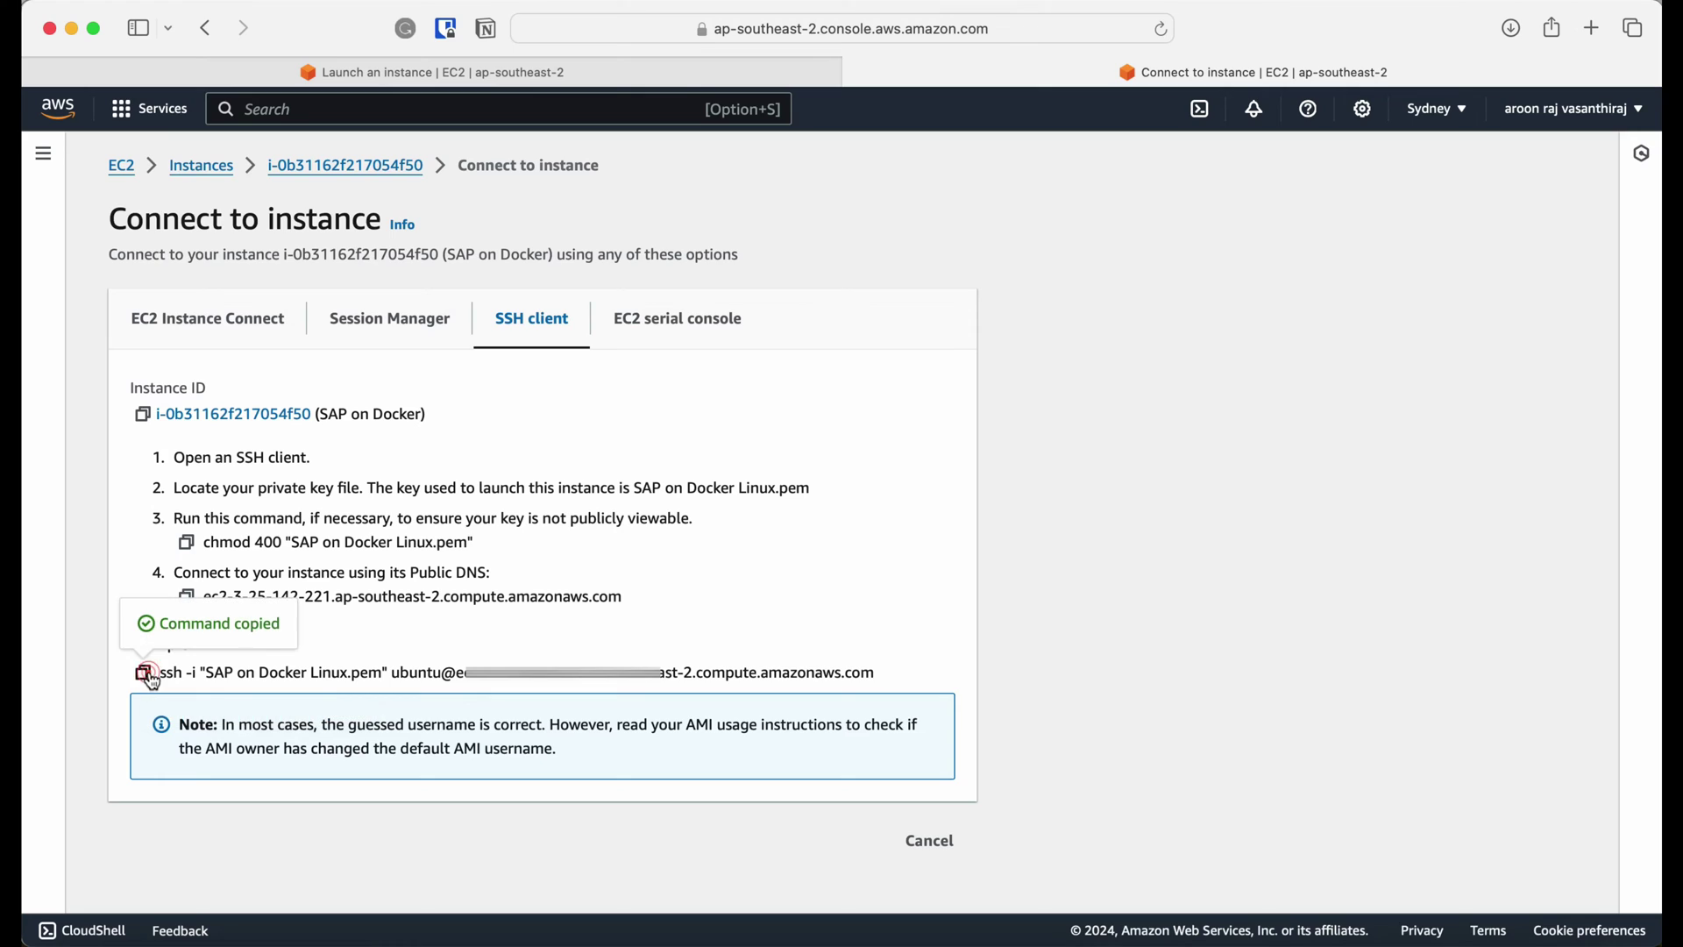
pyautogui.click(749, 601)
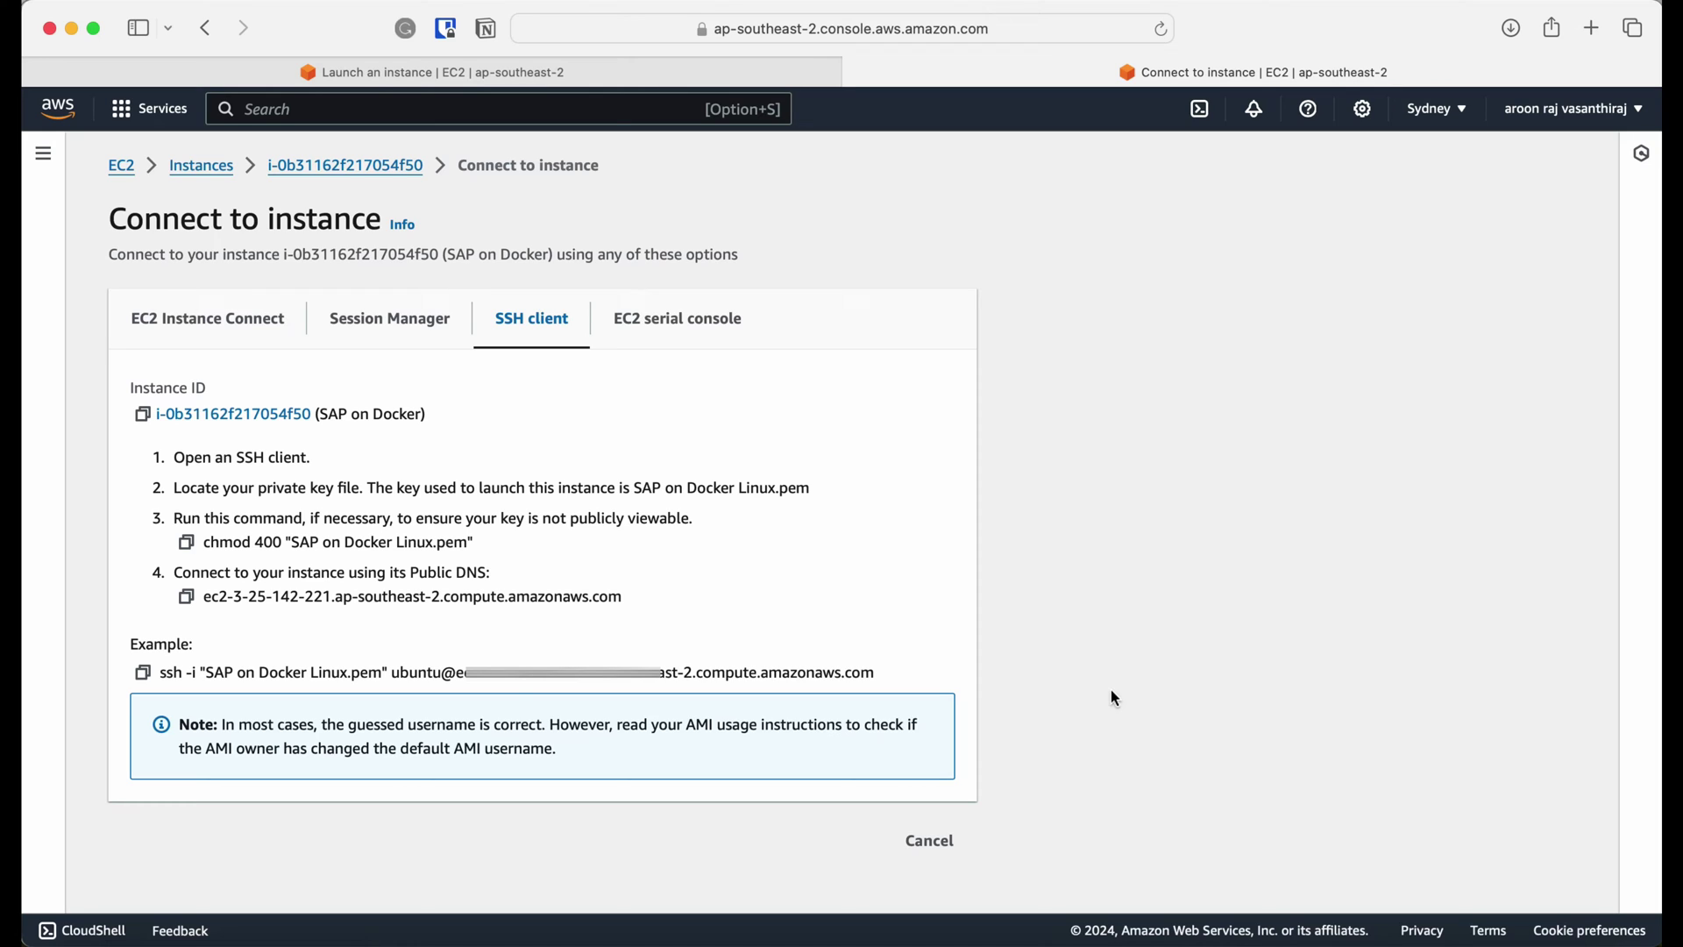
# In a maximized Terminal, move 'SAP on Docker Linux.pem' from ~/Downloads into ~/.ssh.
pyautogui.click(1173, 943)
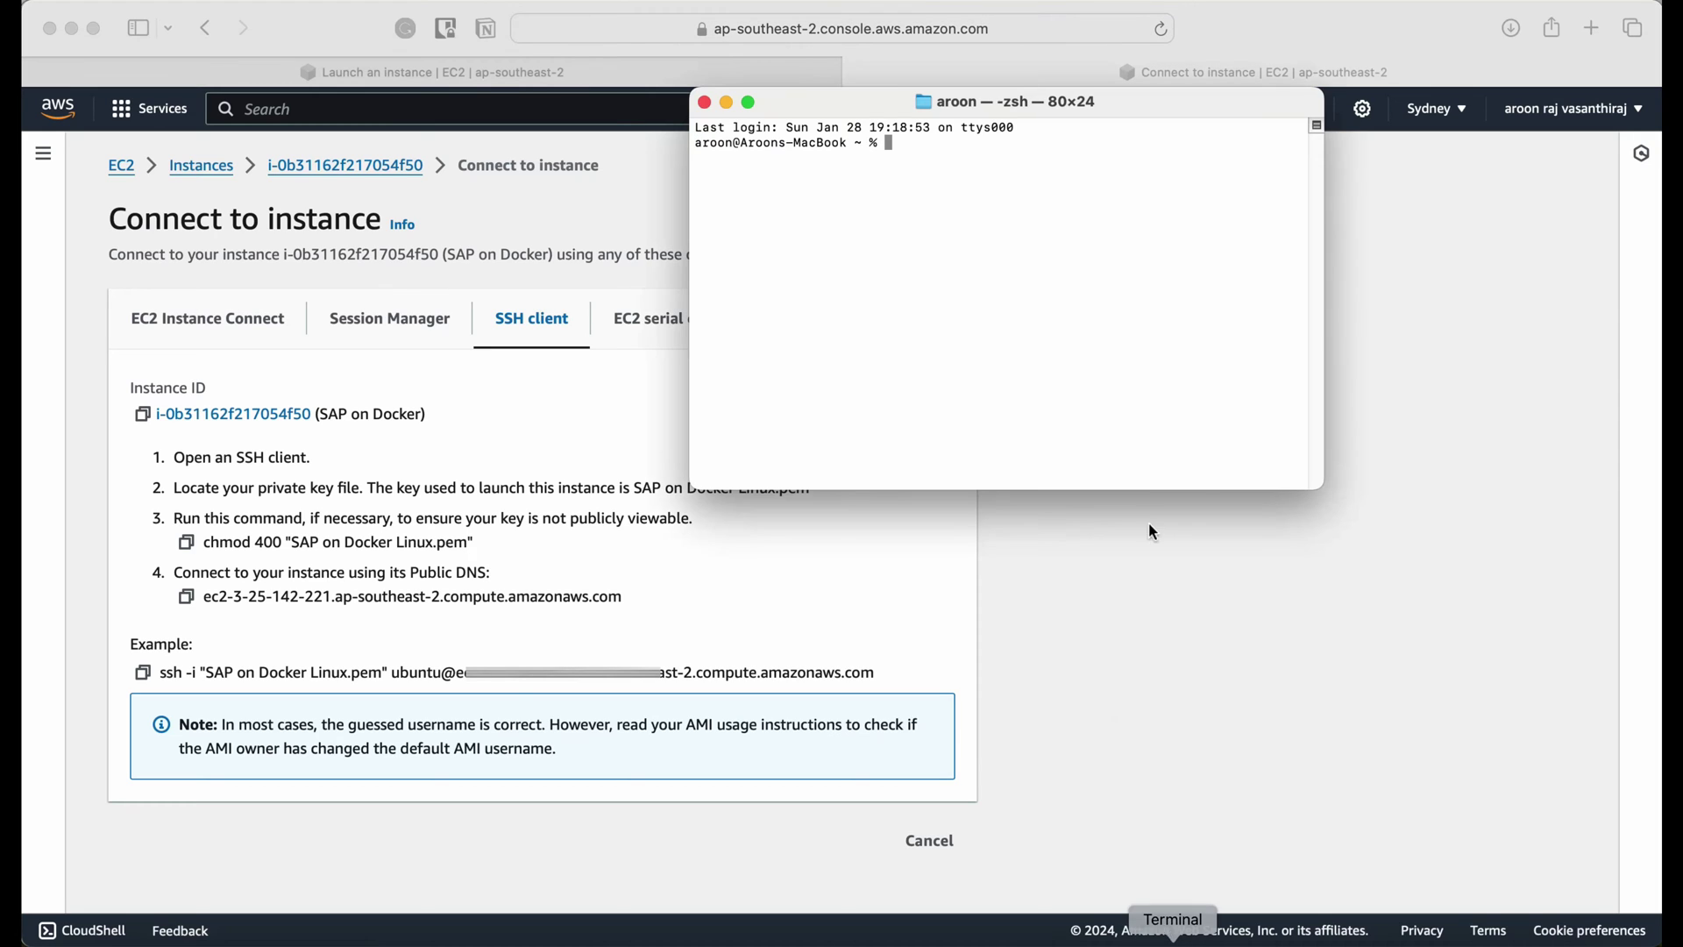
pyautogui.doubleClick(1218, 104)
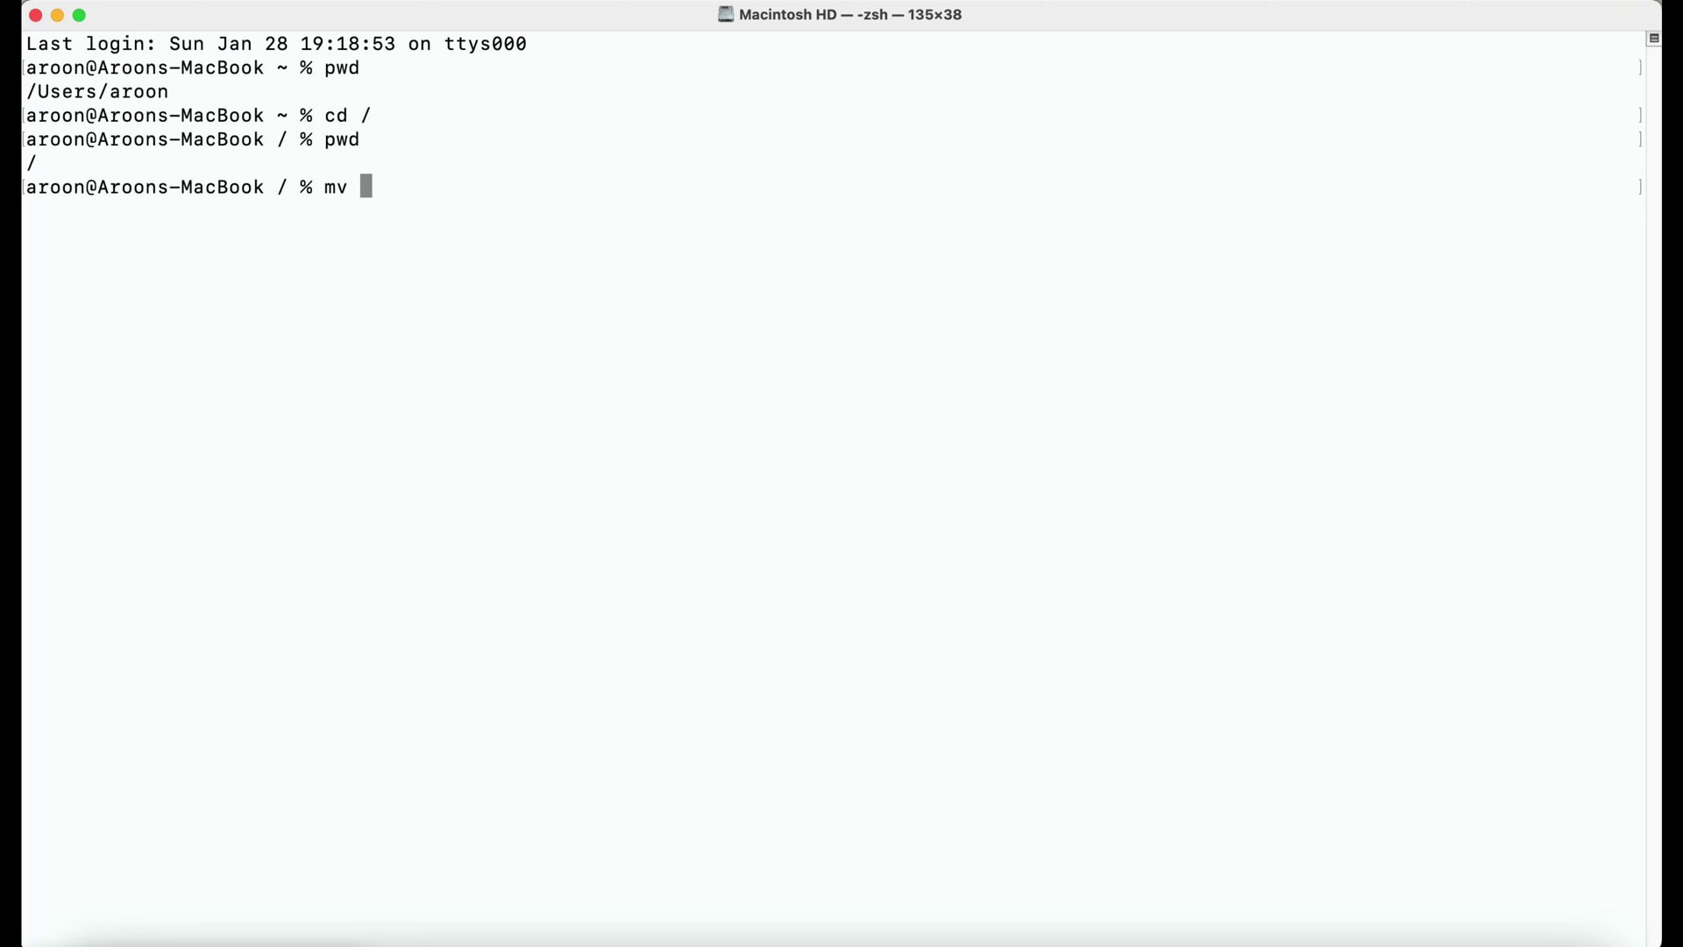
pyautogui.write('~/D')
pyautogui.press('Tab')
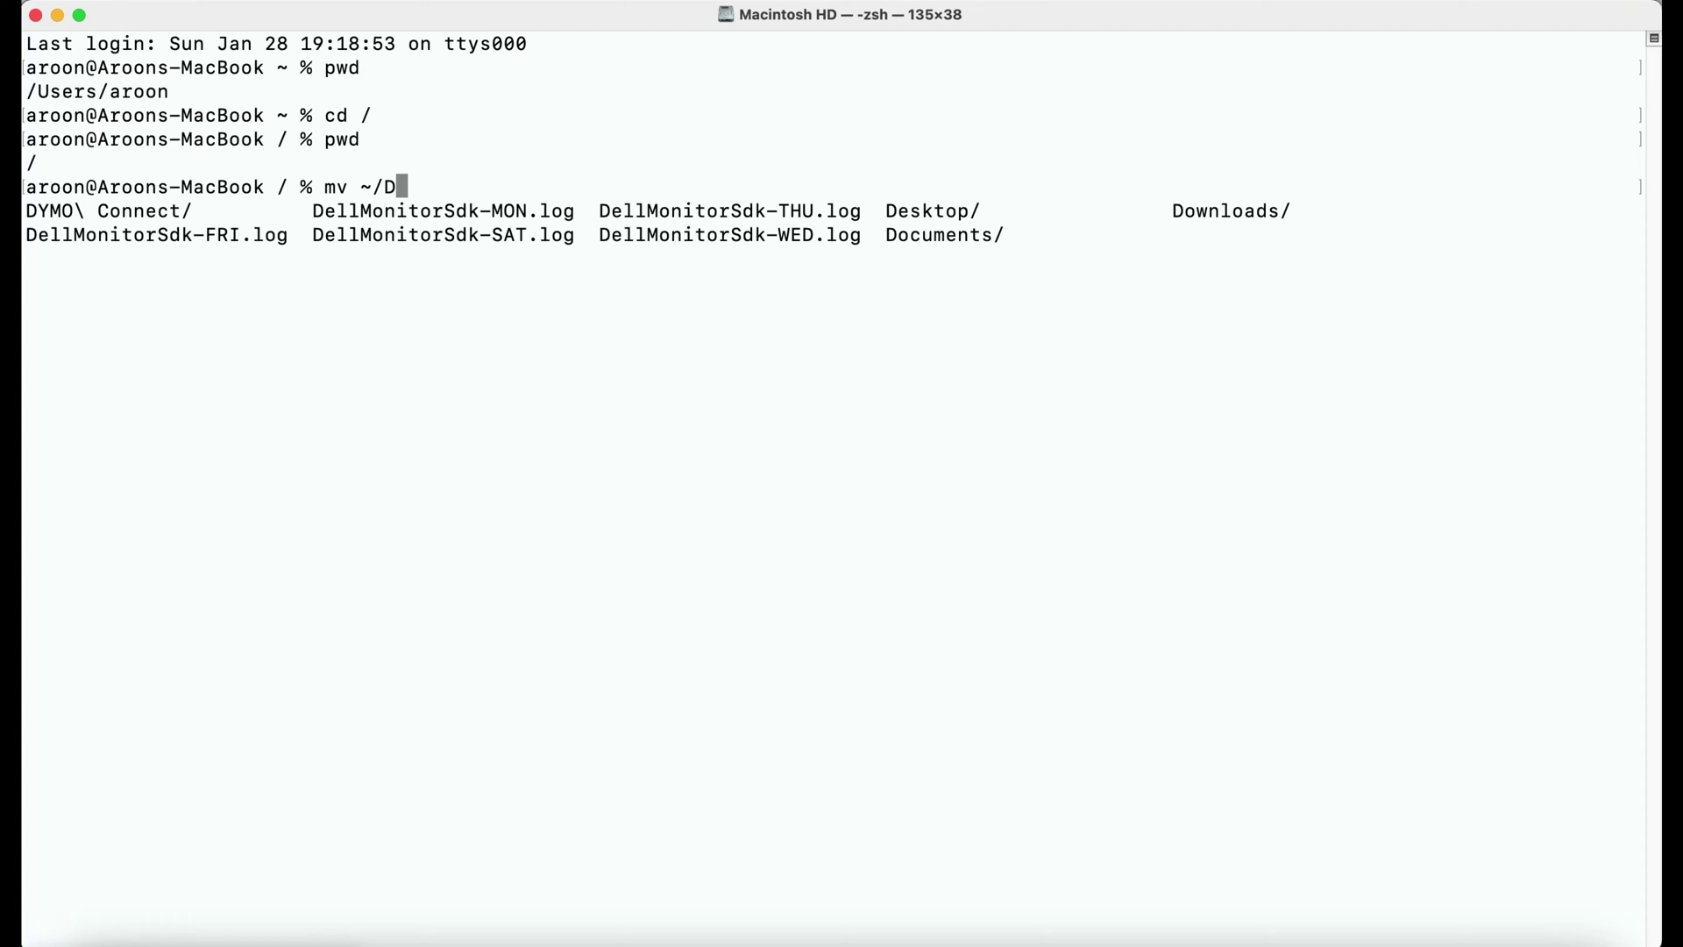
pyautogui.write('ow')
pyautogui.press('Tab')
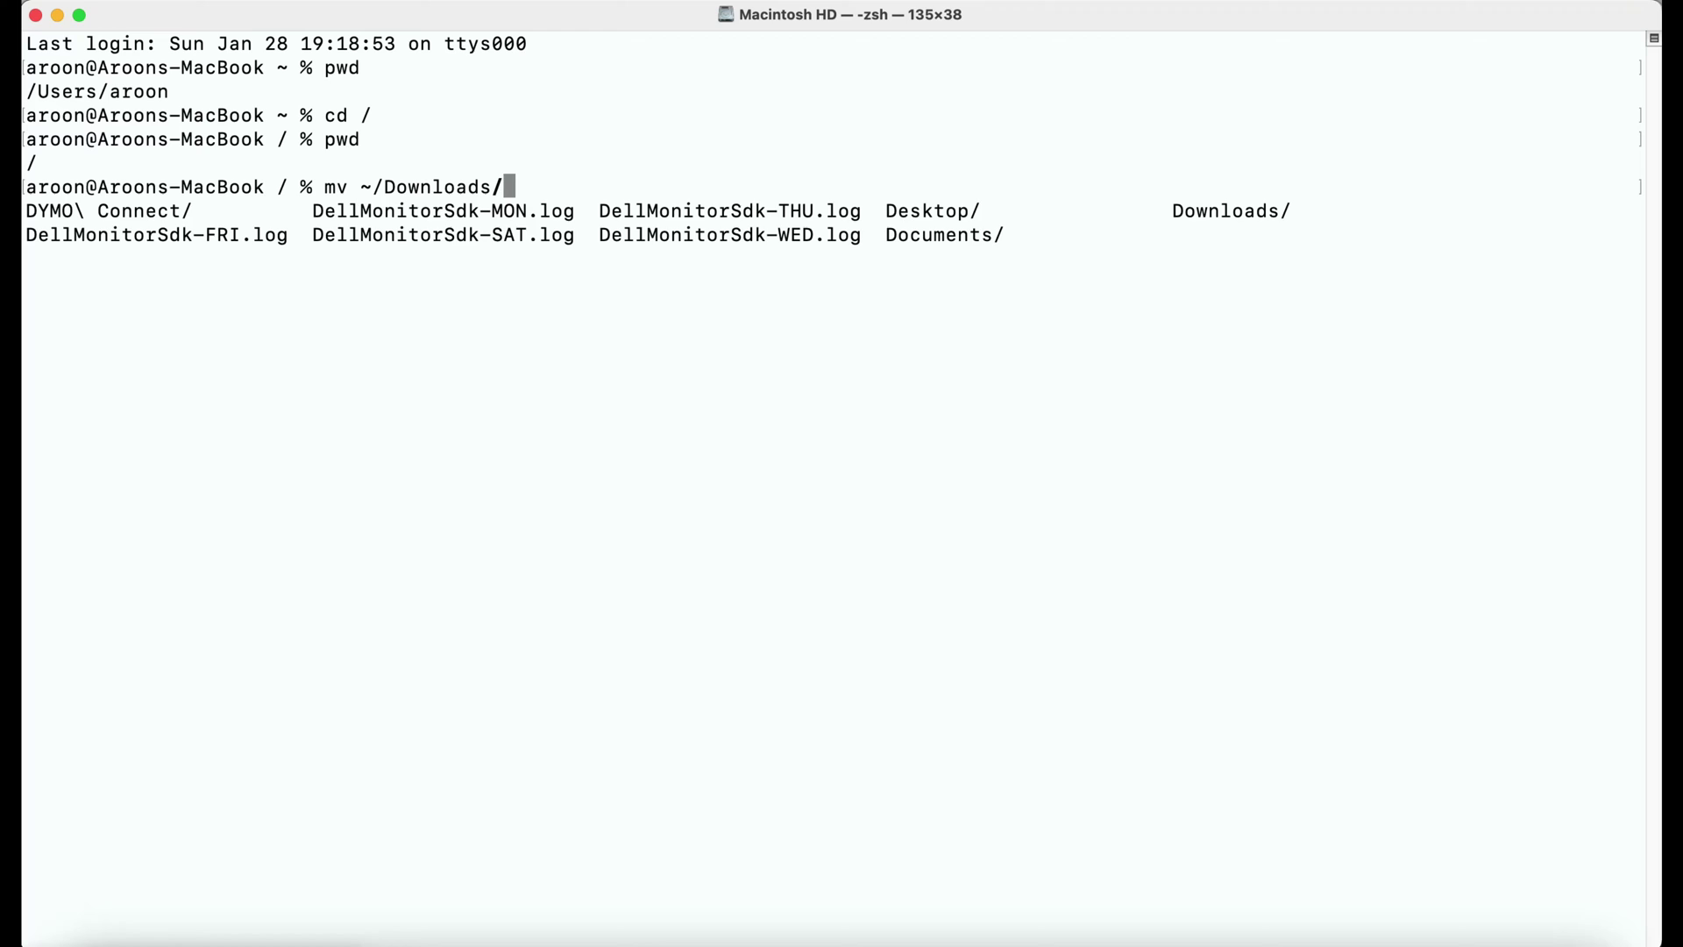
pyautogui.write('SA')
pyautogui.press('Tab')
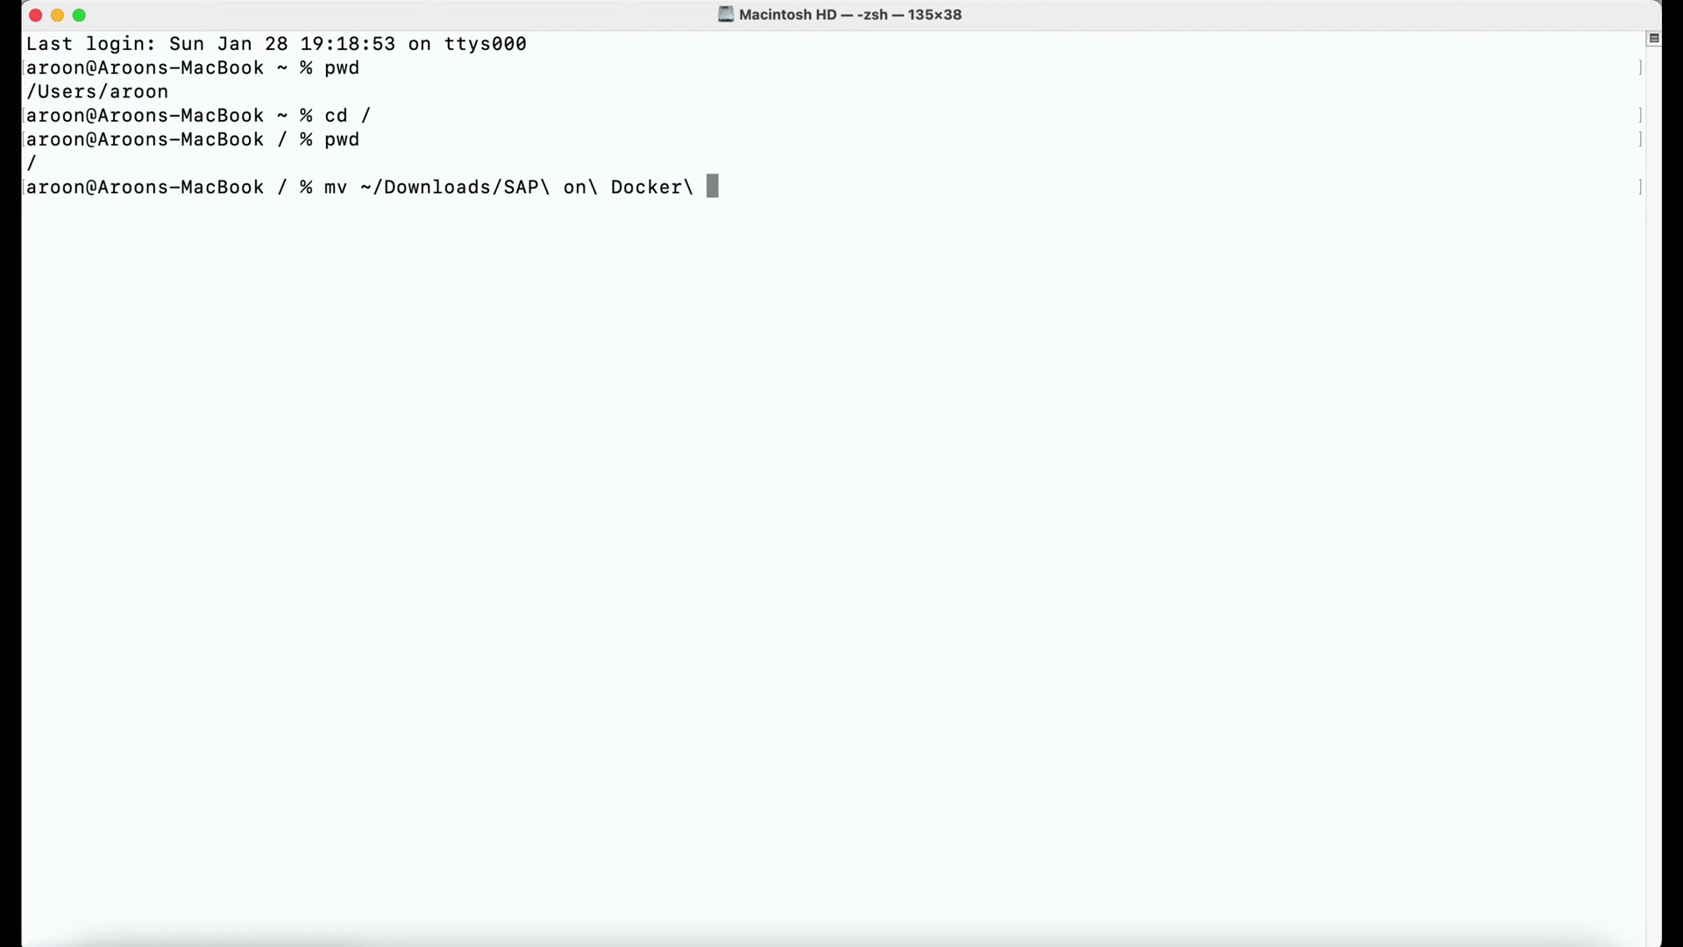
pyautogui.press('Tab')
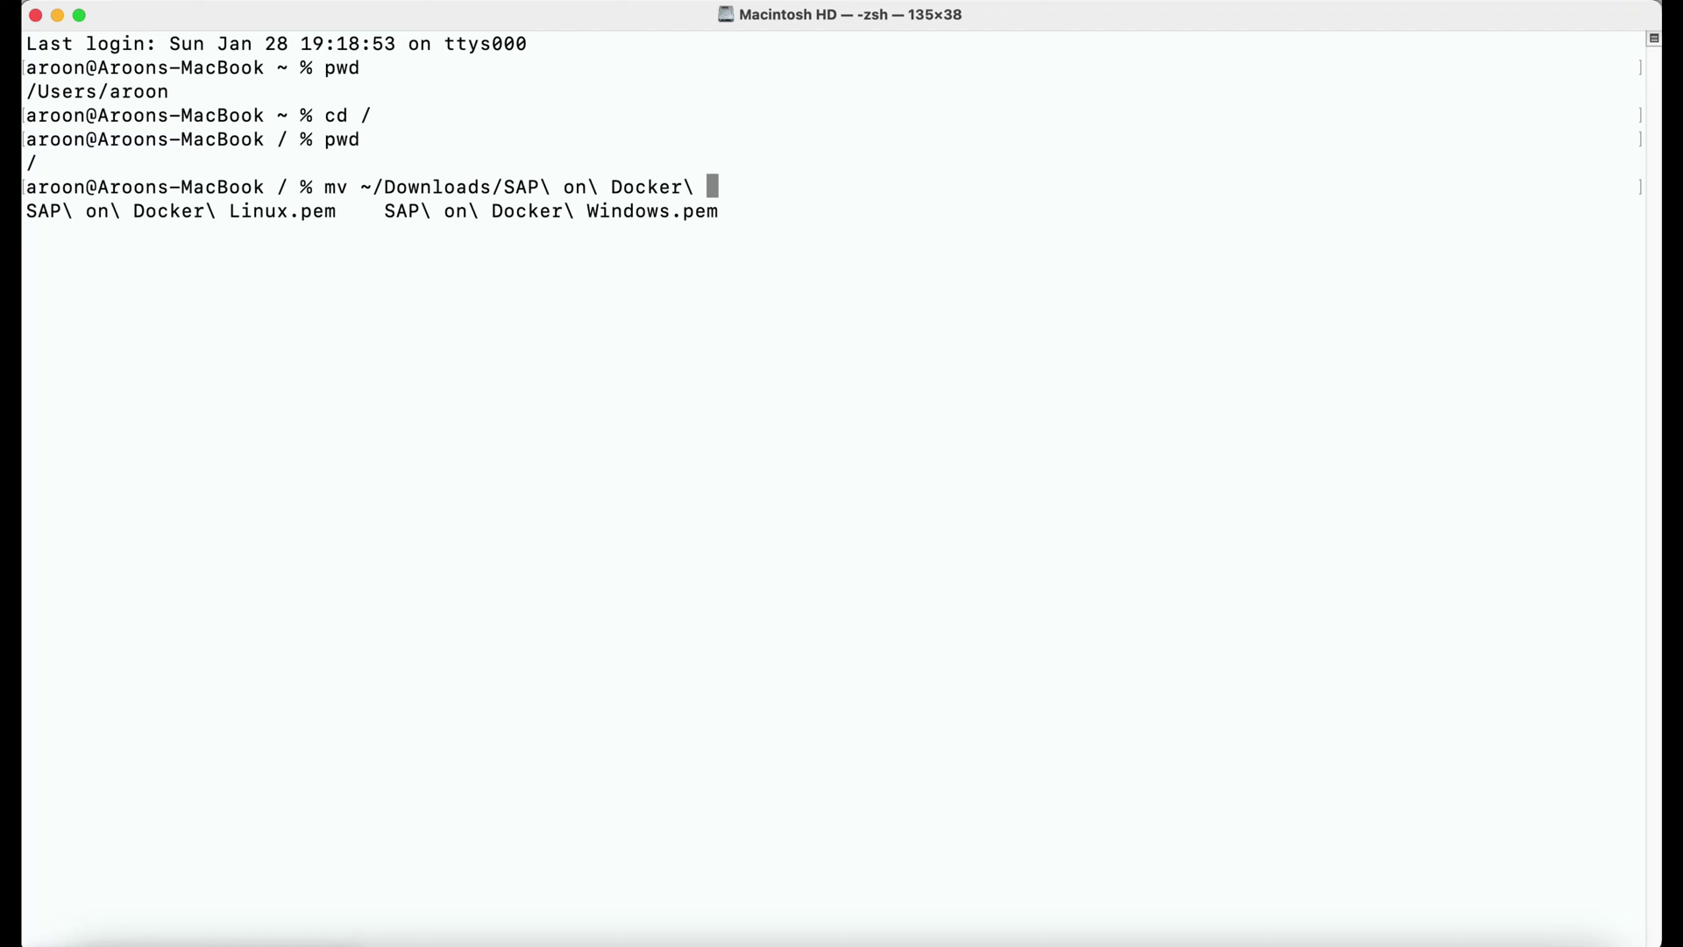
pyautogui.write('L')
pyautogui.press('Tab')
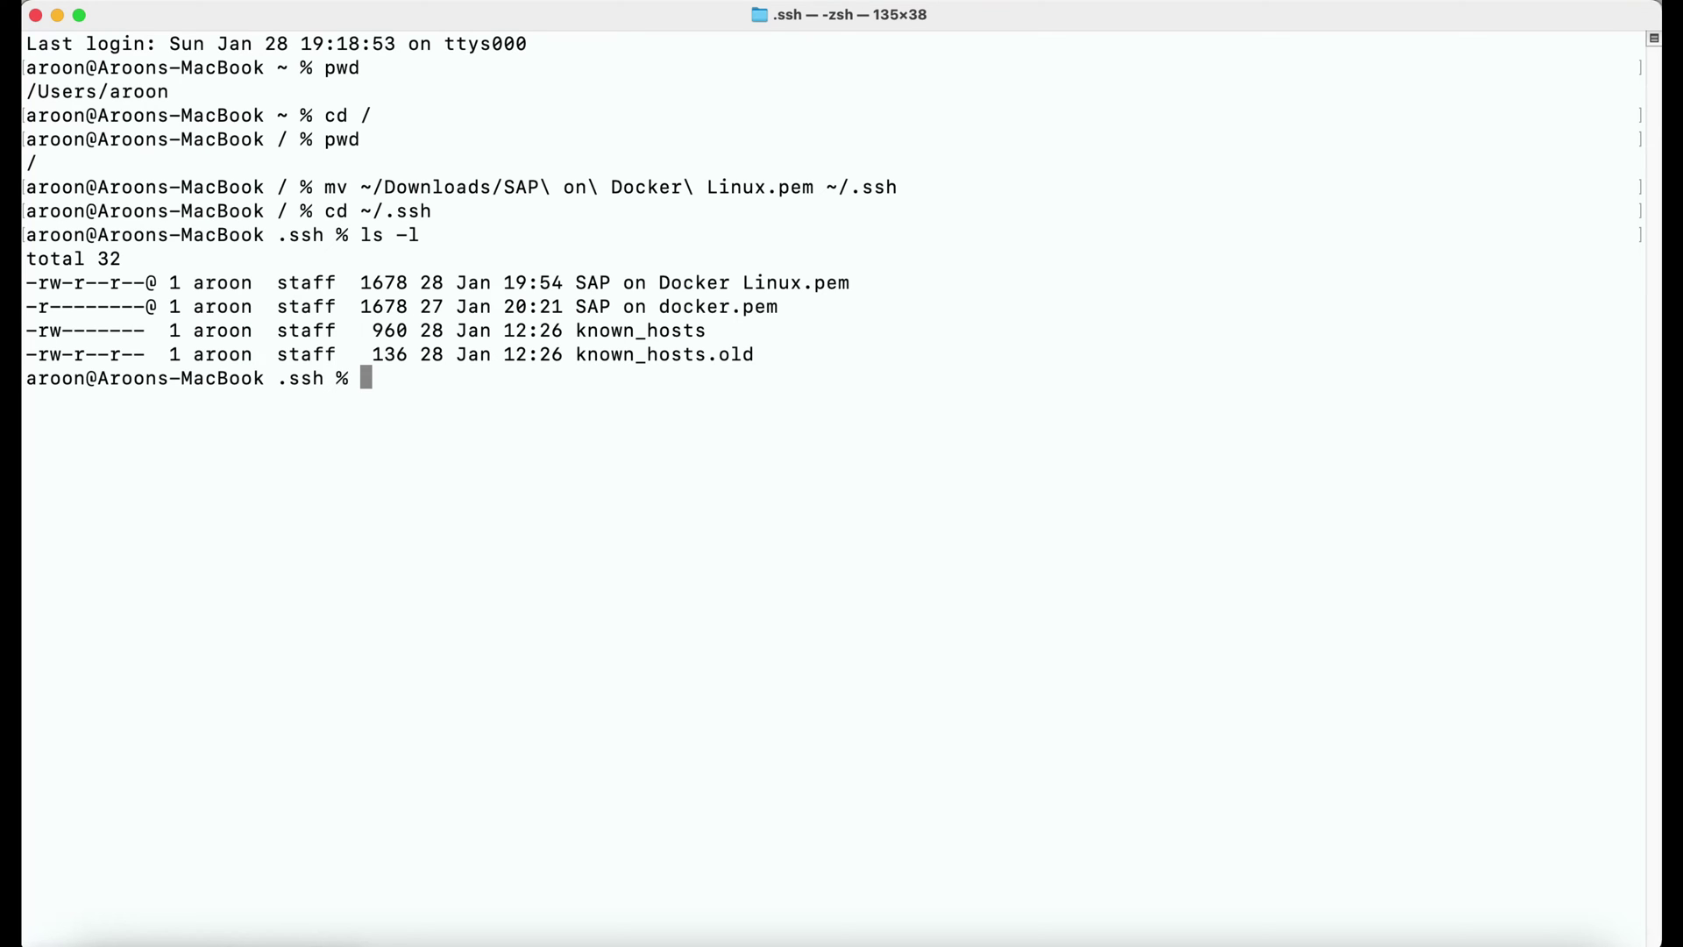
# Paste the instance's example ssh command at the Terminal prompt.
pyautogui.hotkey('alt', 'Tab')
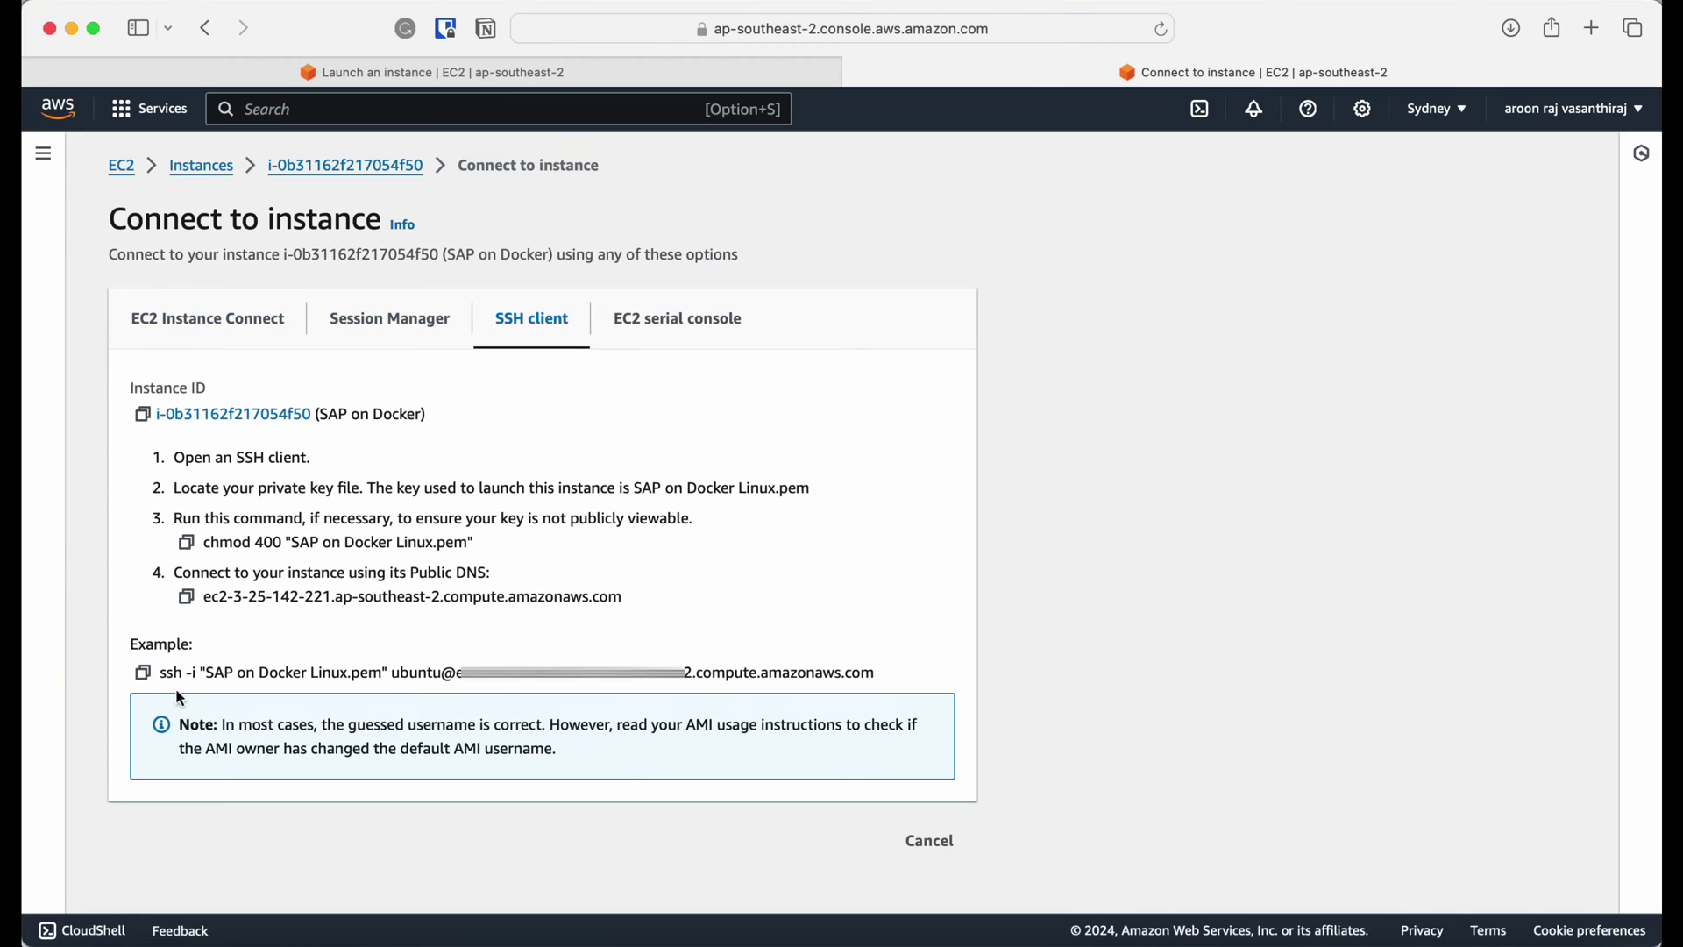
pyautogui.click(142, 673)
pyautogui.hotkey('alt', 'Tab')
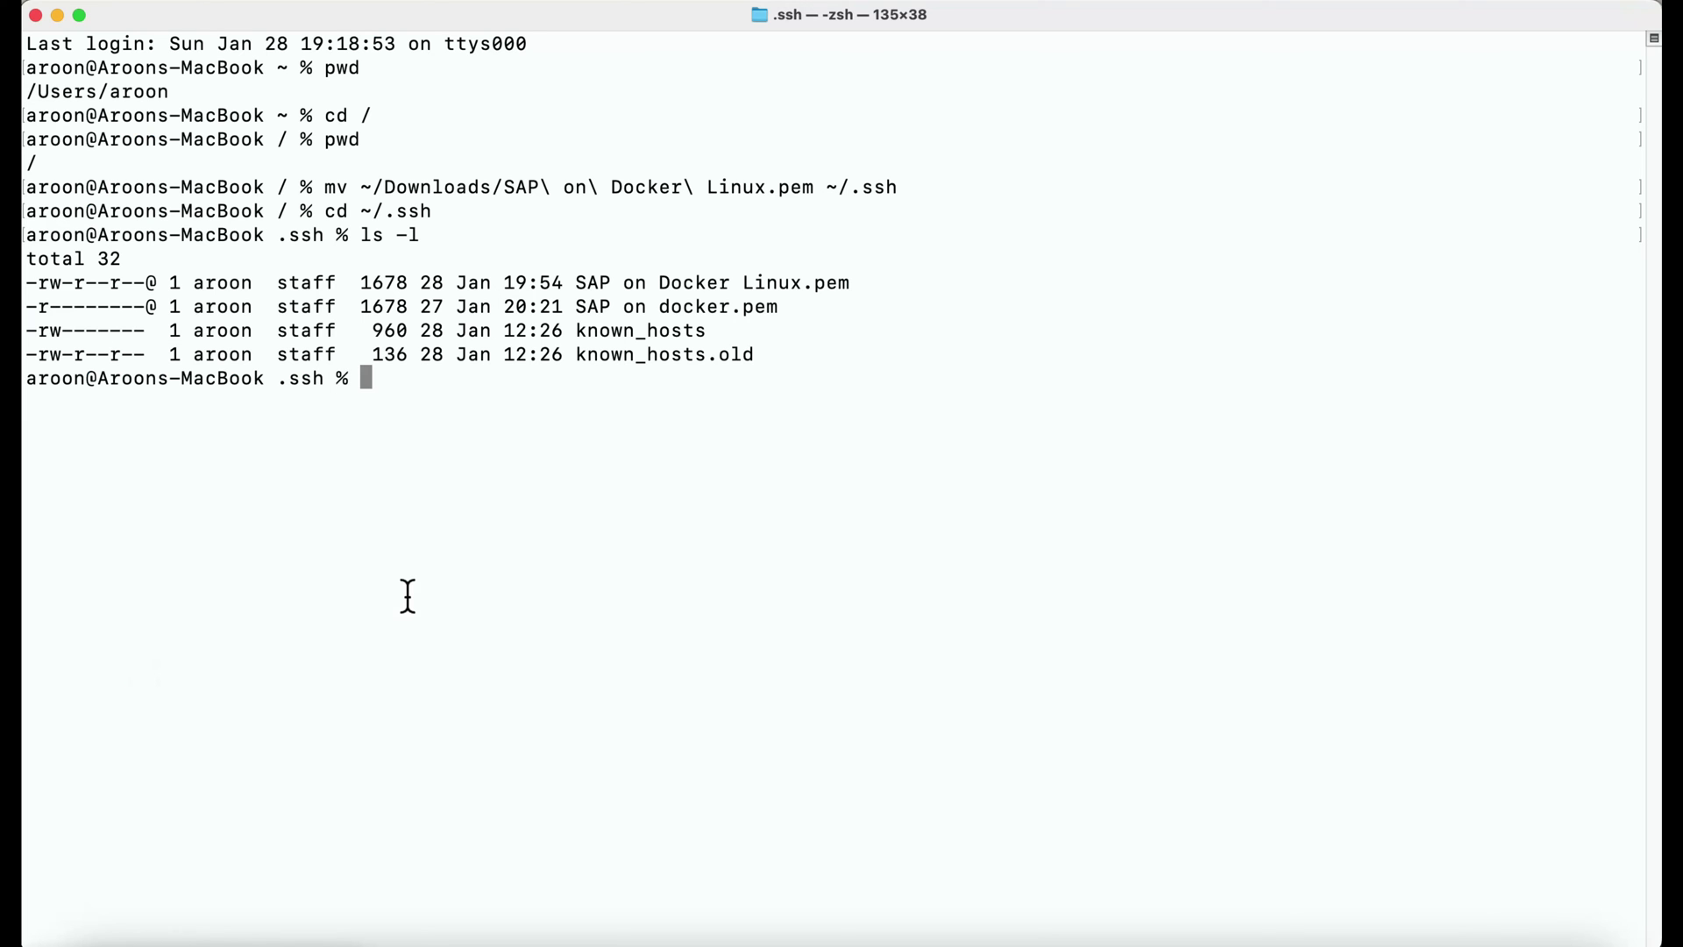
pyautogui.press('super+v')
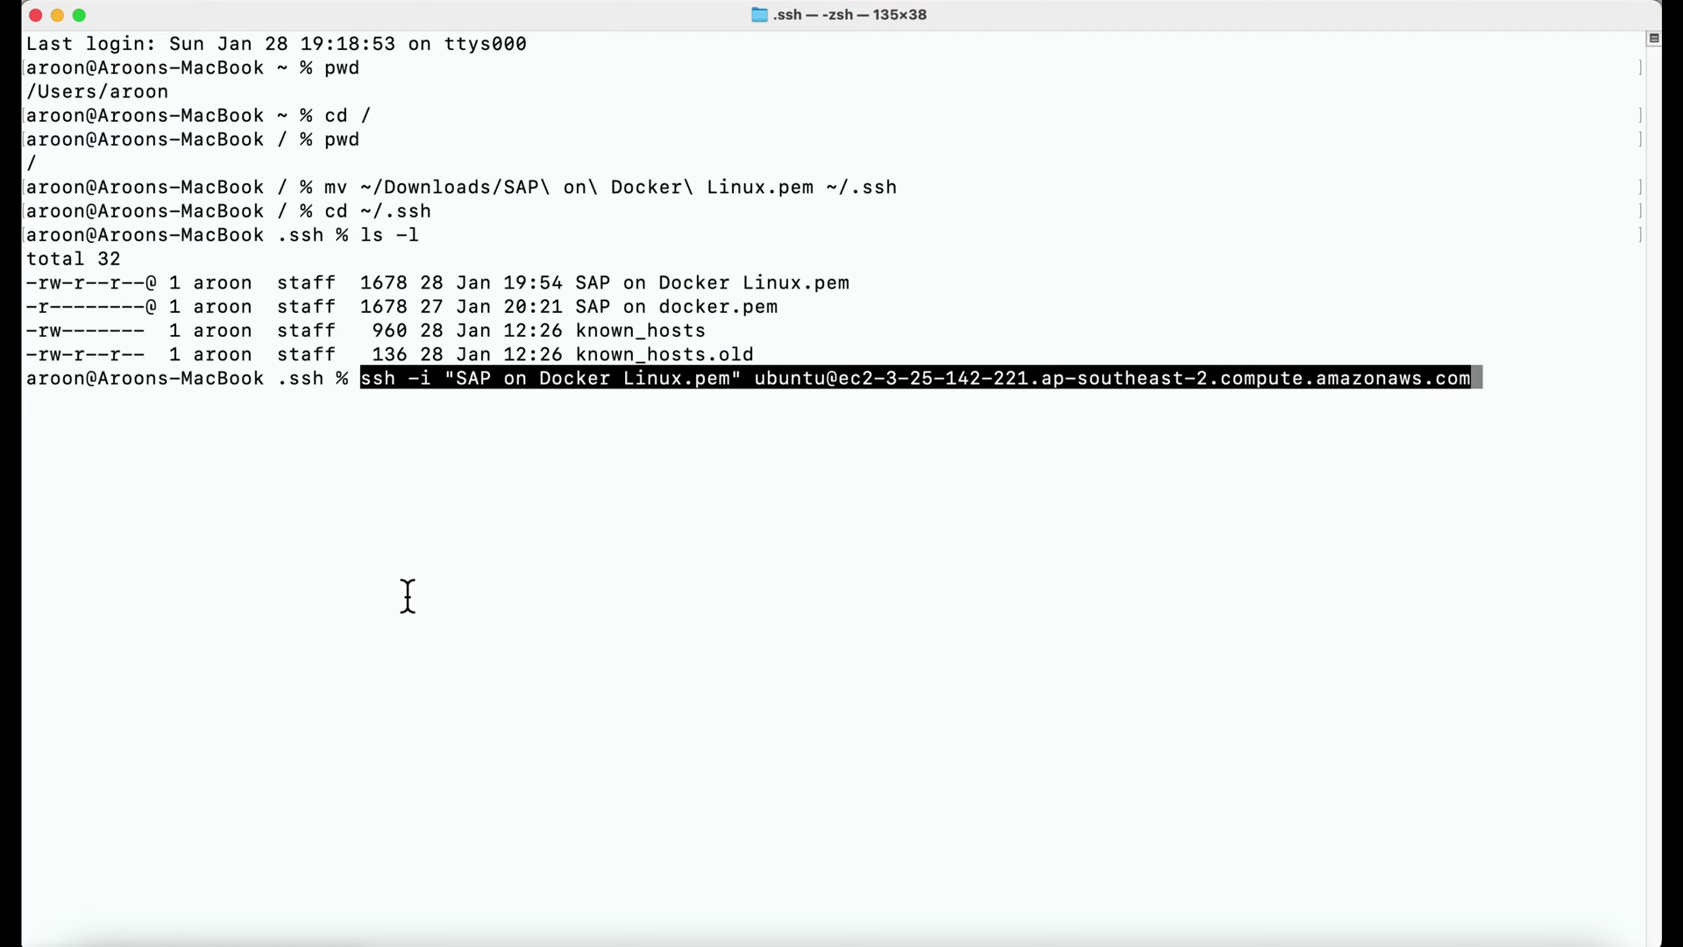
# Replace the quoted key name with ~/.ssh/SAP\ on\ Docker\ Linux.pem.
pyautogui.press('Left')
pyautogui.press('Left')
pyautogui.press('Left')
pyautogui.press('Left')
pyautogui.press('Left')
pyautogui.press('Left')
pyautogui.press('Left')
pyautogui.press('Left')
pyautogui.press('Left')
pyautogui.press('Left')
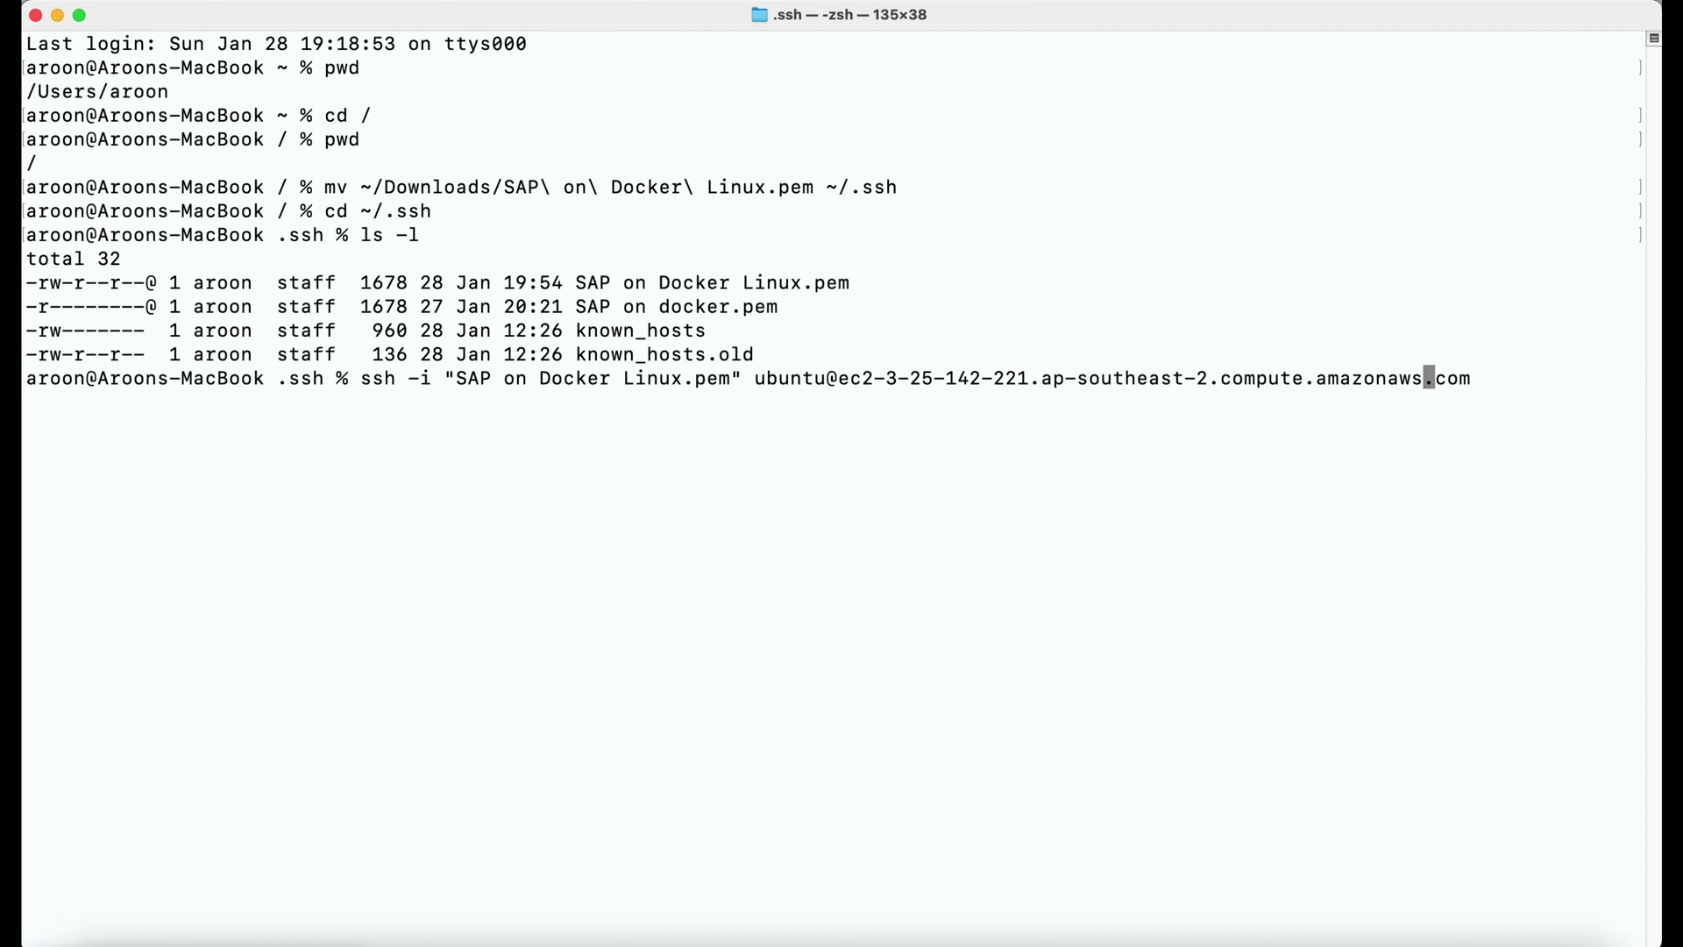
pyautogui.press('Left')
pyautogui.press('Left')
pyautogui.press('Left')
pyautogui.press('Left')
pyautogui.press('Left')
pyautogui.press('Left')
pyautogui.press('Left')
pyautogui.press('Left')
pyautogui.press('Left')
pyautogui.press('Left')
pyautogui.press('Left')
pyautogui.press('Left')
pyautogui.press('Left')
pyautogui.press('Left')
pyautogui.press('Left')
pyautogui.press('Left')
pyautogui.press('Left')
pyautogui.press('Left')
pyautogui.press('Left')
pyautogui.press('Left')
pyautogui.press('Left')
pyautogui.press('Left')
pyautogui.press('Left')
pyautogui.press('Left')
pyautogui.press('Left')
pyautogui.press('Left')
pyautogui.press('Left')
pyautogui.press('Left')
pyautogui.press('Left')
pyautogui.press('Left')
pyautogui.press('Left')
pyautogui.press('Left')
pyautogui.press('Left')
pyautogui.press('Left')
pyautogui.press('Left')
pyautogui.press('Left')
pyautogui.press('Left')
pyautogui.press('Left')
pyautogui.press('Left')
pyautogui.press('Left')
pyautogui.press('Left')
pyautogui.press('Left')
pyautogui.press('BackSpace')
pyautogui.press('BackSpace')
pyautogui.press('BackSpace')
pyautogui.press('BackSpace')
pyautogui.press('BackSpace')
pyautogui.press('BackSpace')
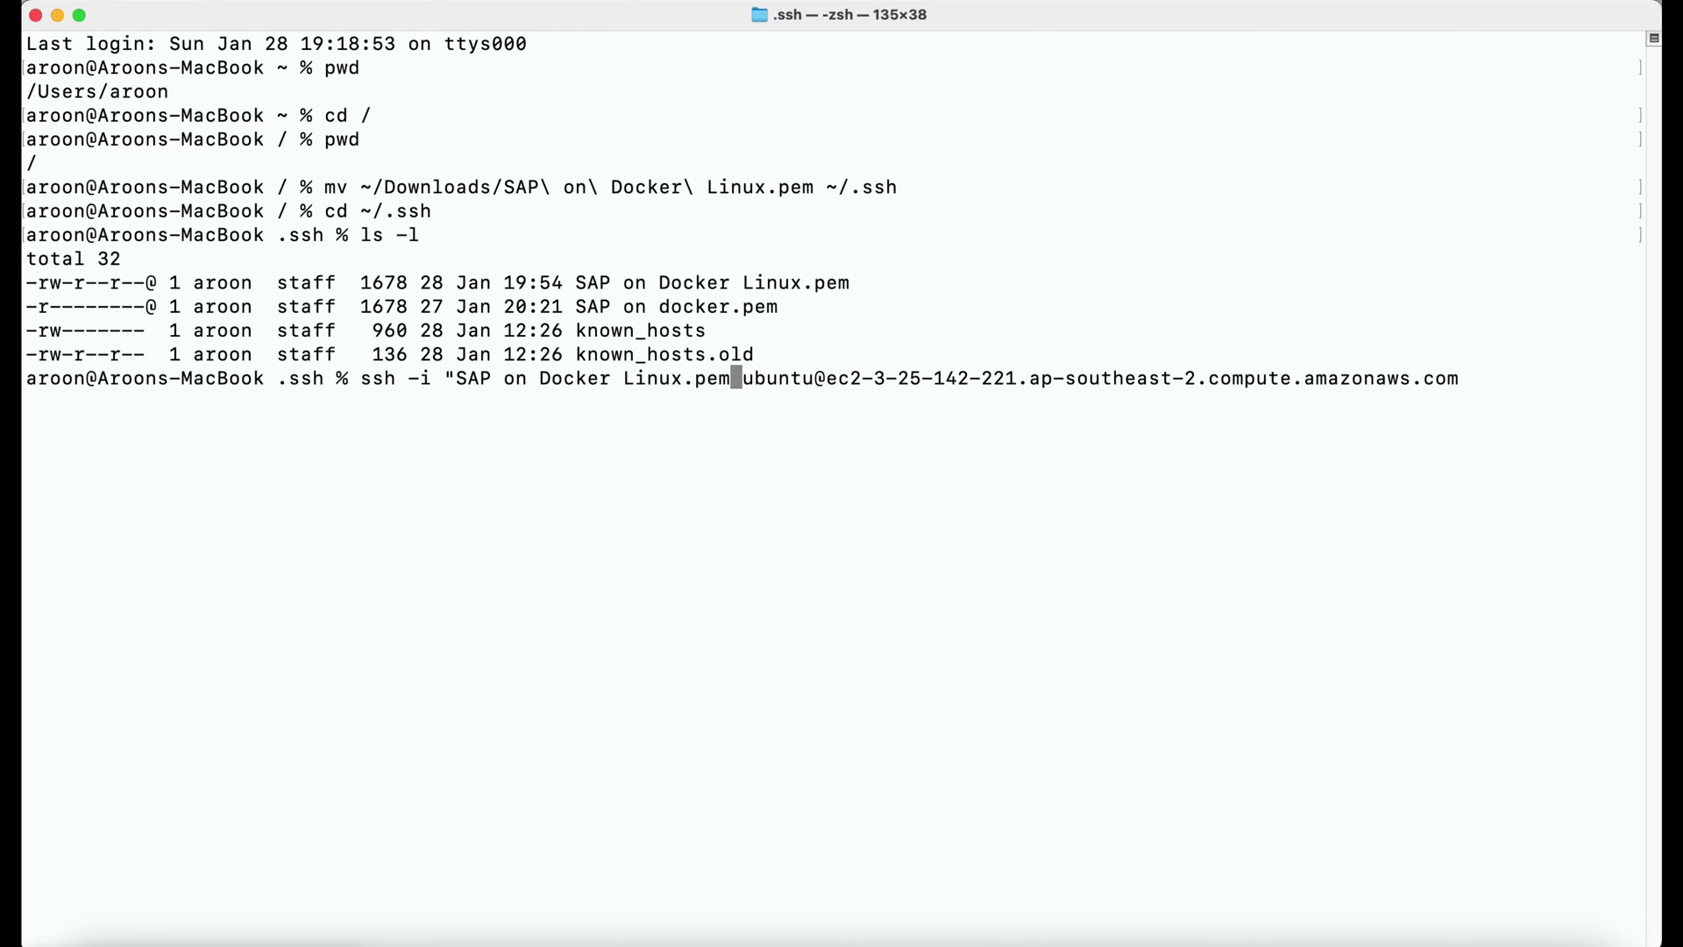
pyautogui.press('BackSpace')
pyautogui.press('BackSpace')
pyautogui.press('BackSpace')
pyautogui.press('BackSpace')
pyautogui.press('BackSpace')
pyautogui.press('BackSpace')
pyautogui.press('BackSpace')
pyautogui.press('BackSpace')
pyautogui.press('BackSpace')
pyautogui.press('BackSpace')
pyautogui.press('BackSpace')
pyautogui.press('BackSpace')
pyautogui.press('BackSpace')
pyautogui.press('BackSpace')
pyautogui.press('BackSpace')
pyautogui.press('BackSpace')
pyautogui.press('BackSpace')
pyautogui.press('BackSpace')
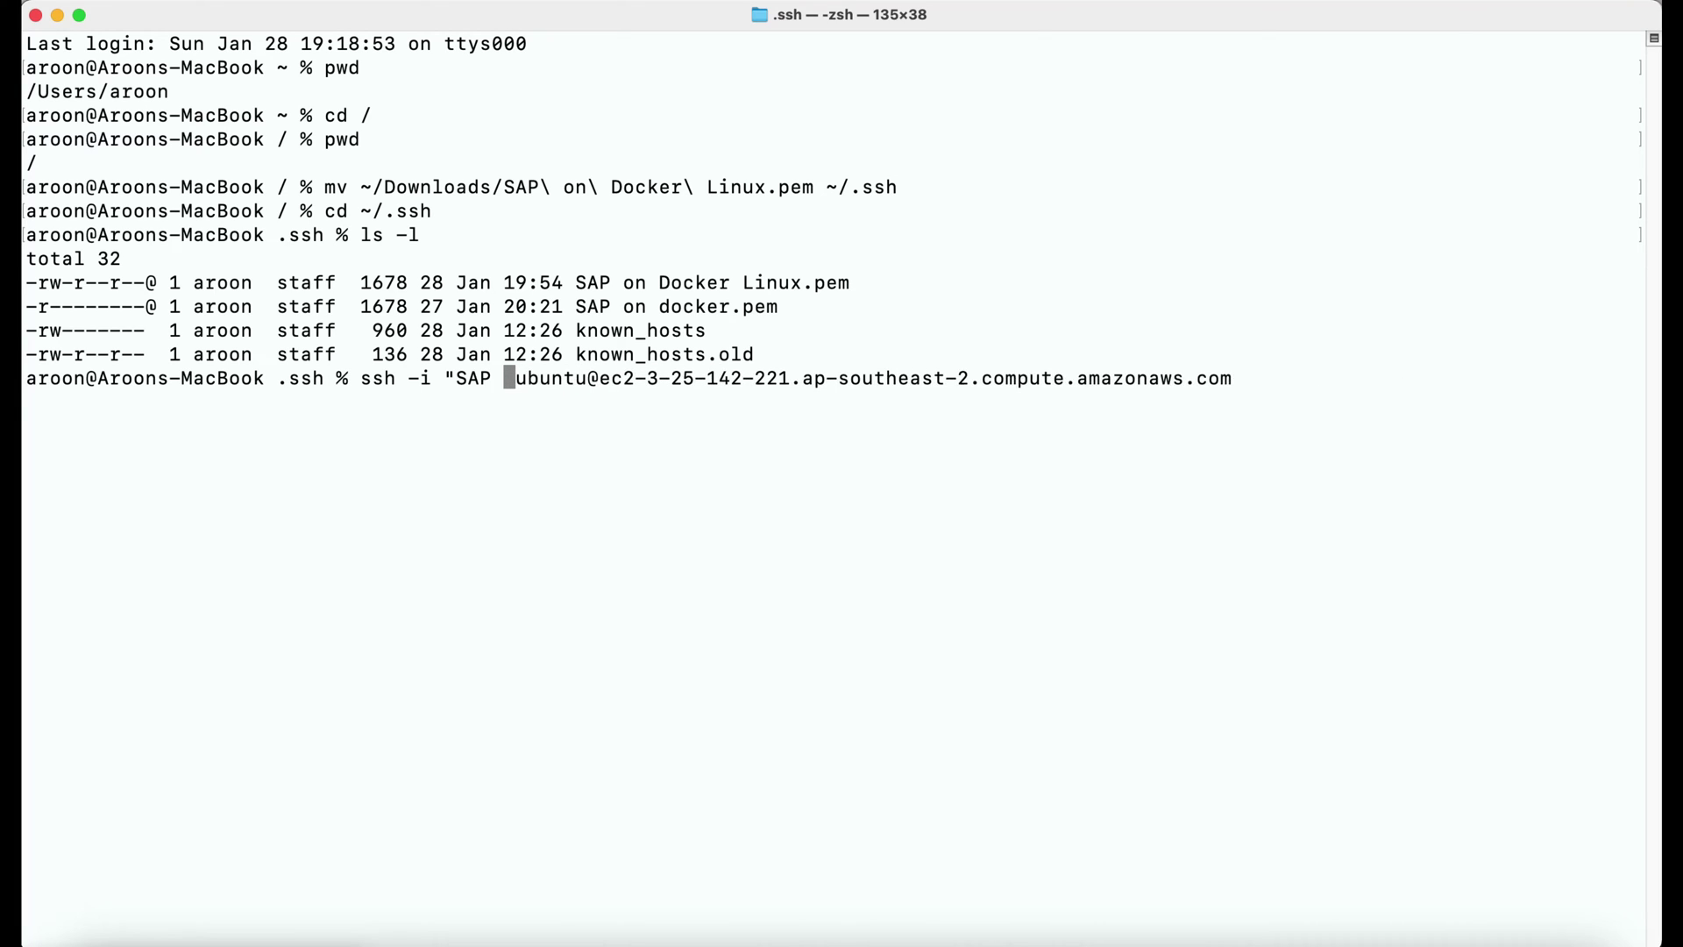
pyautogui.press('BackSpace')
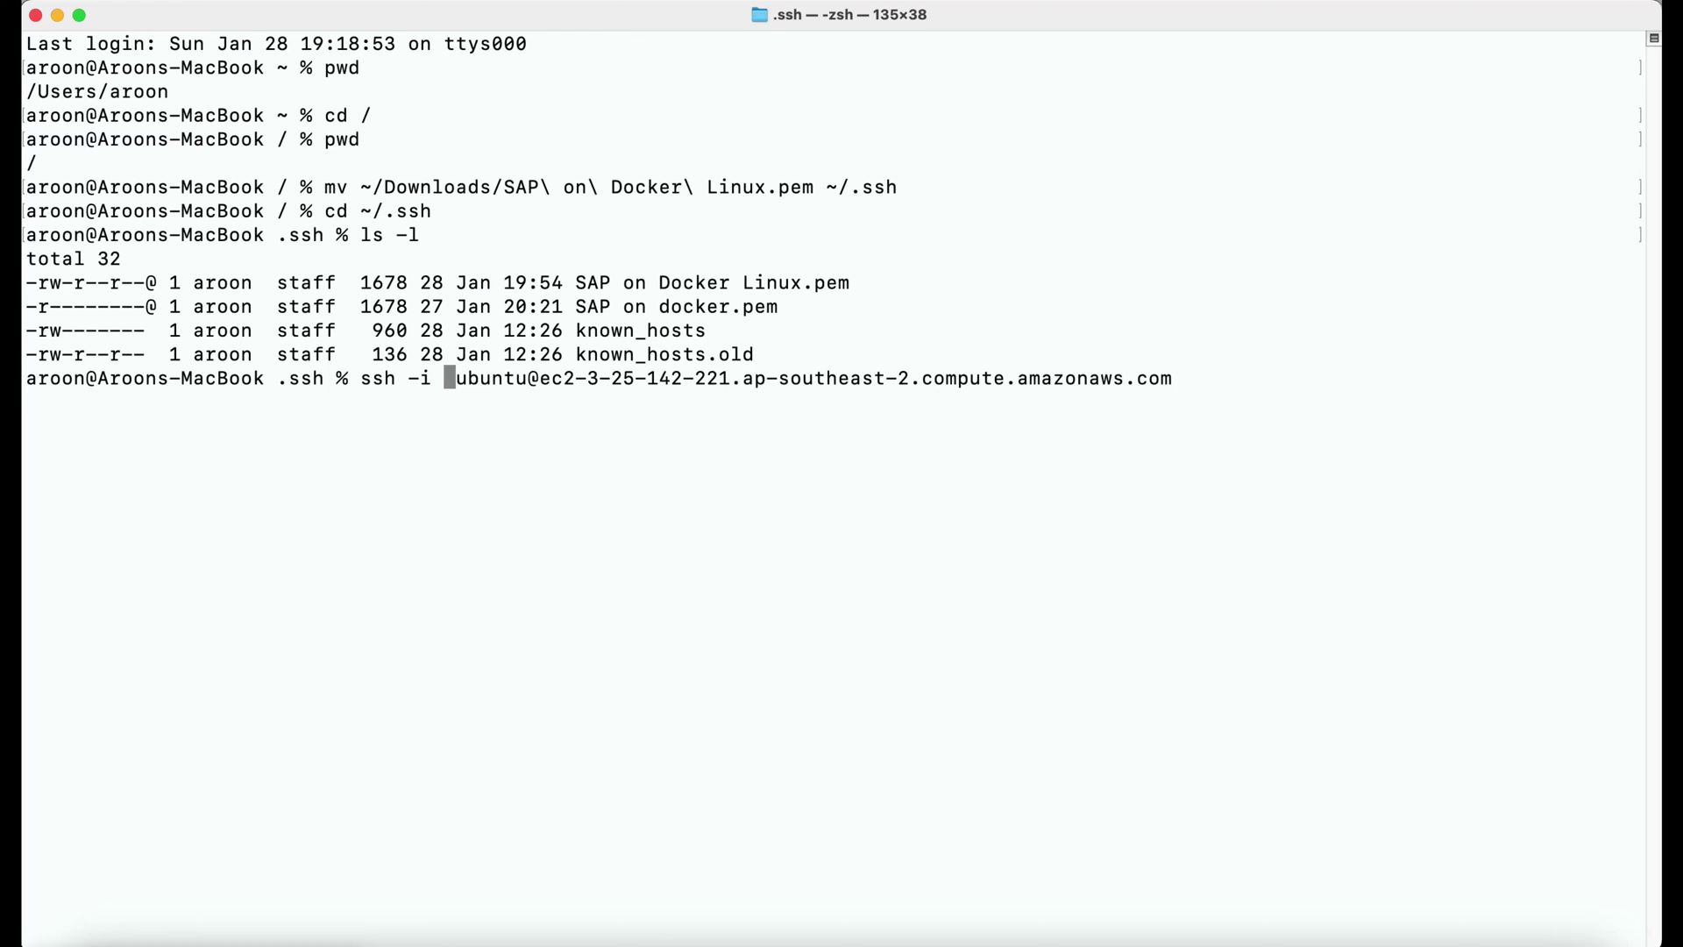
pyautogui.write('~/.ssh/')
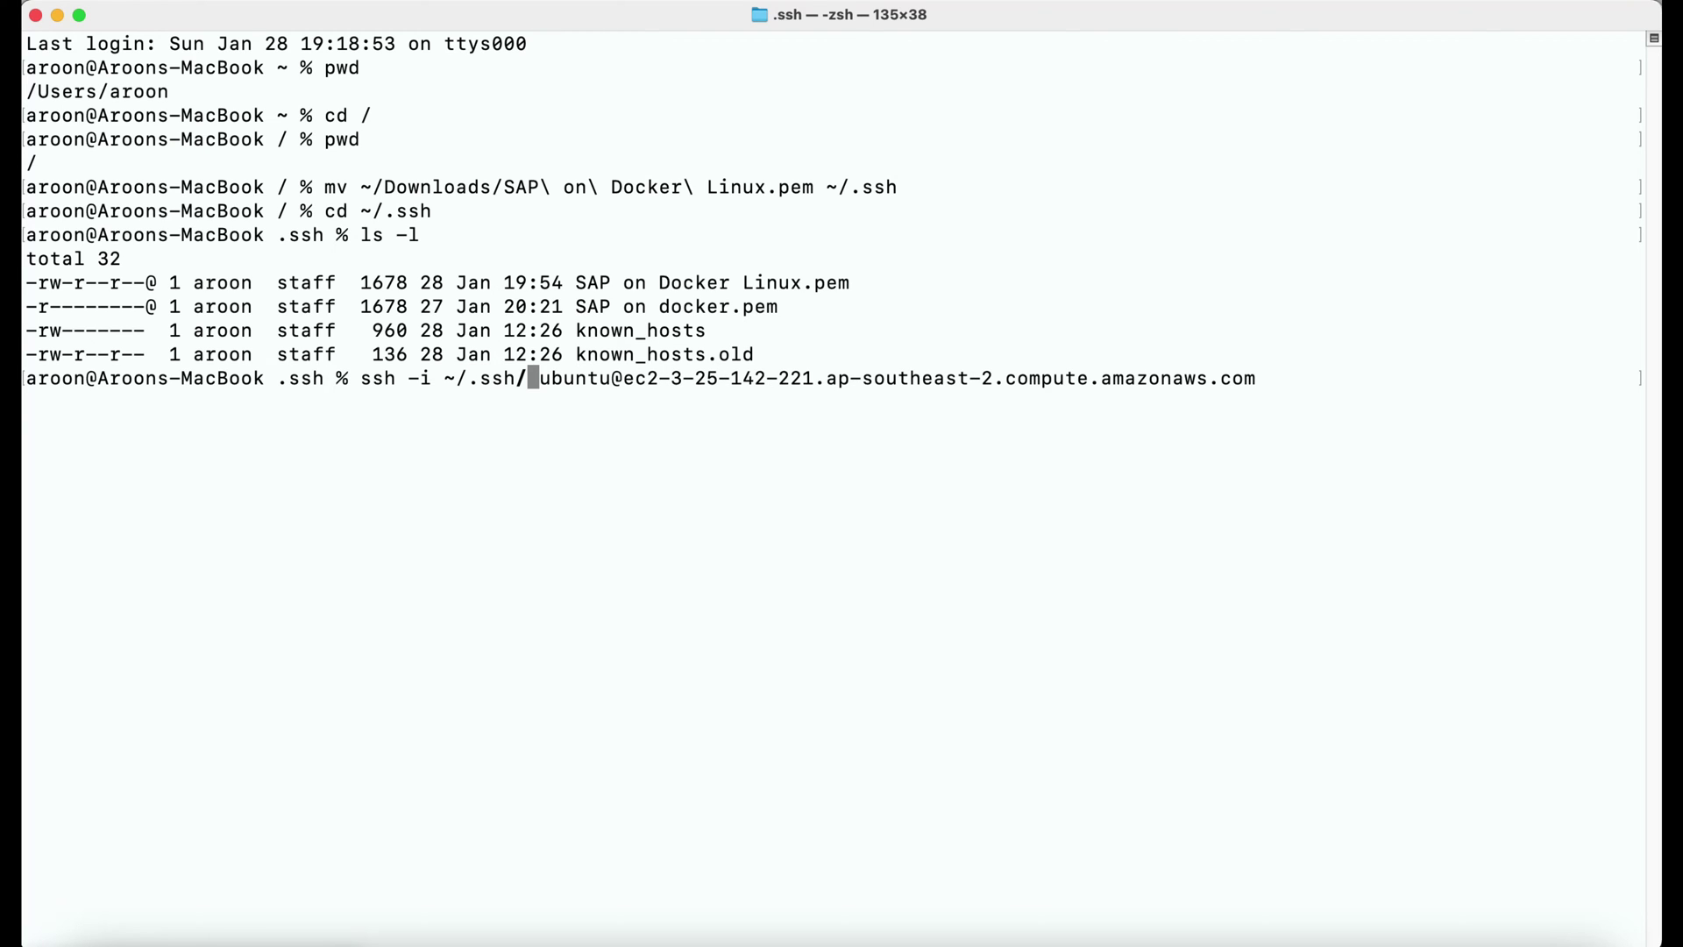
pyautogui.write('SAP')
pyautogui.press('Tab')
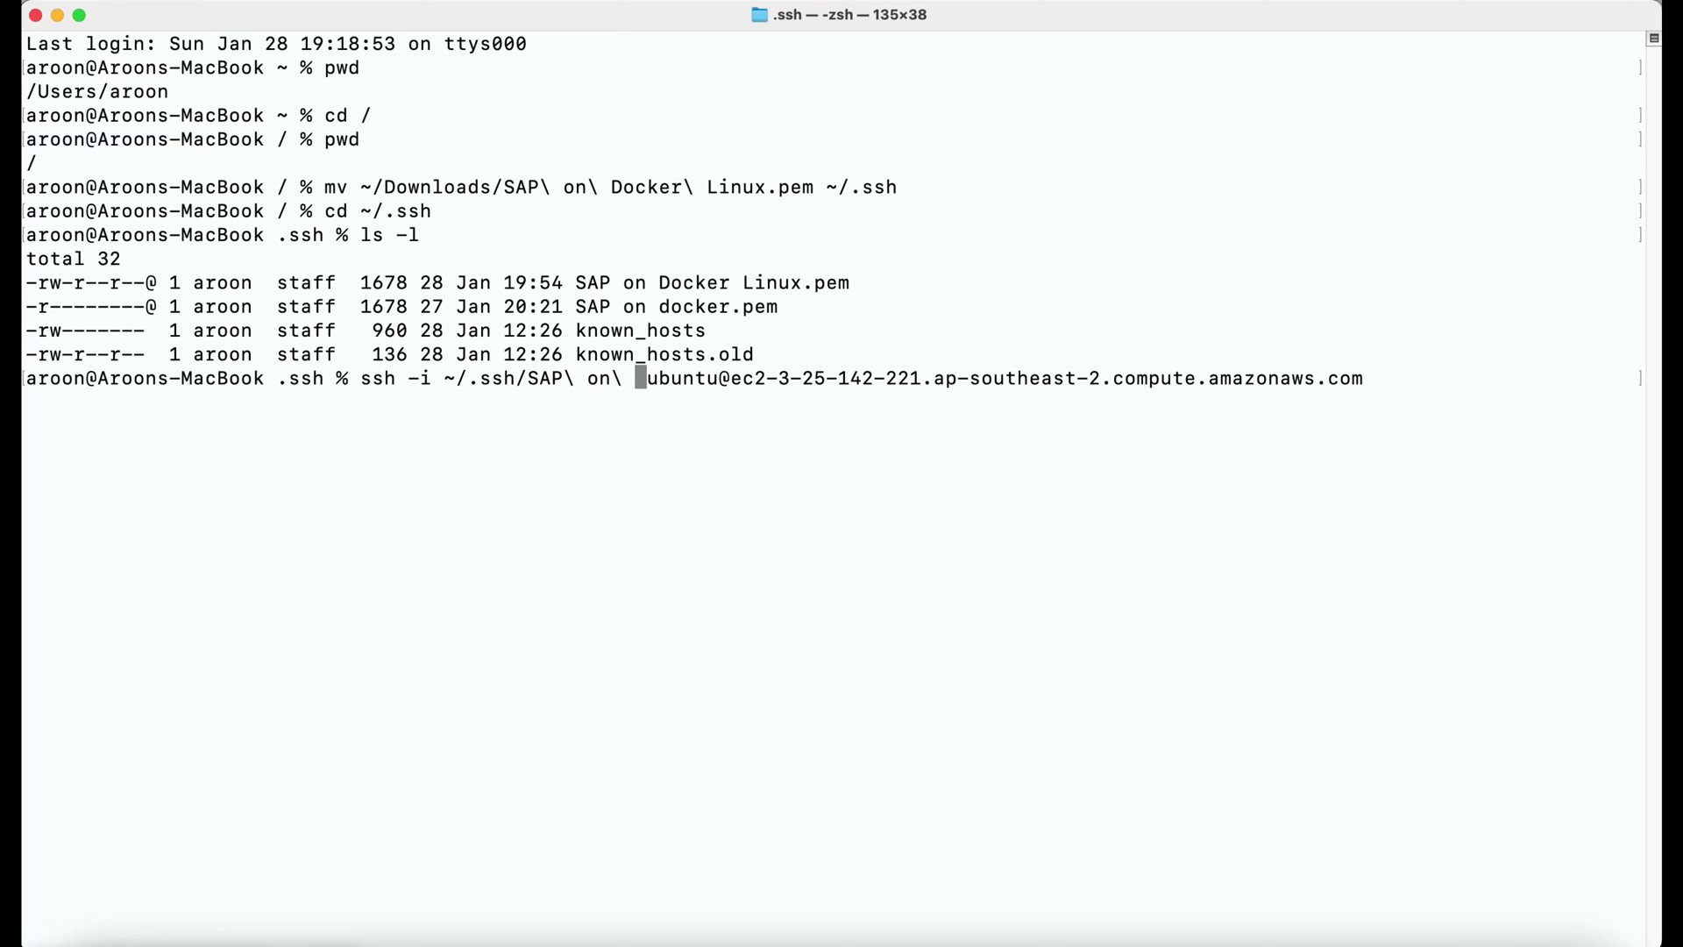
pyautogui.write('L')
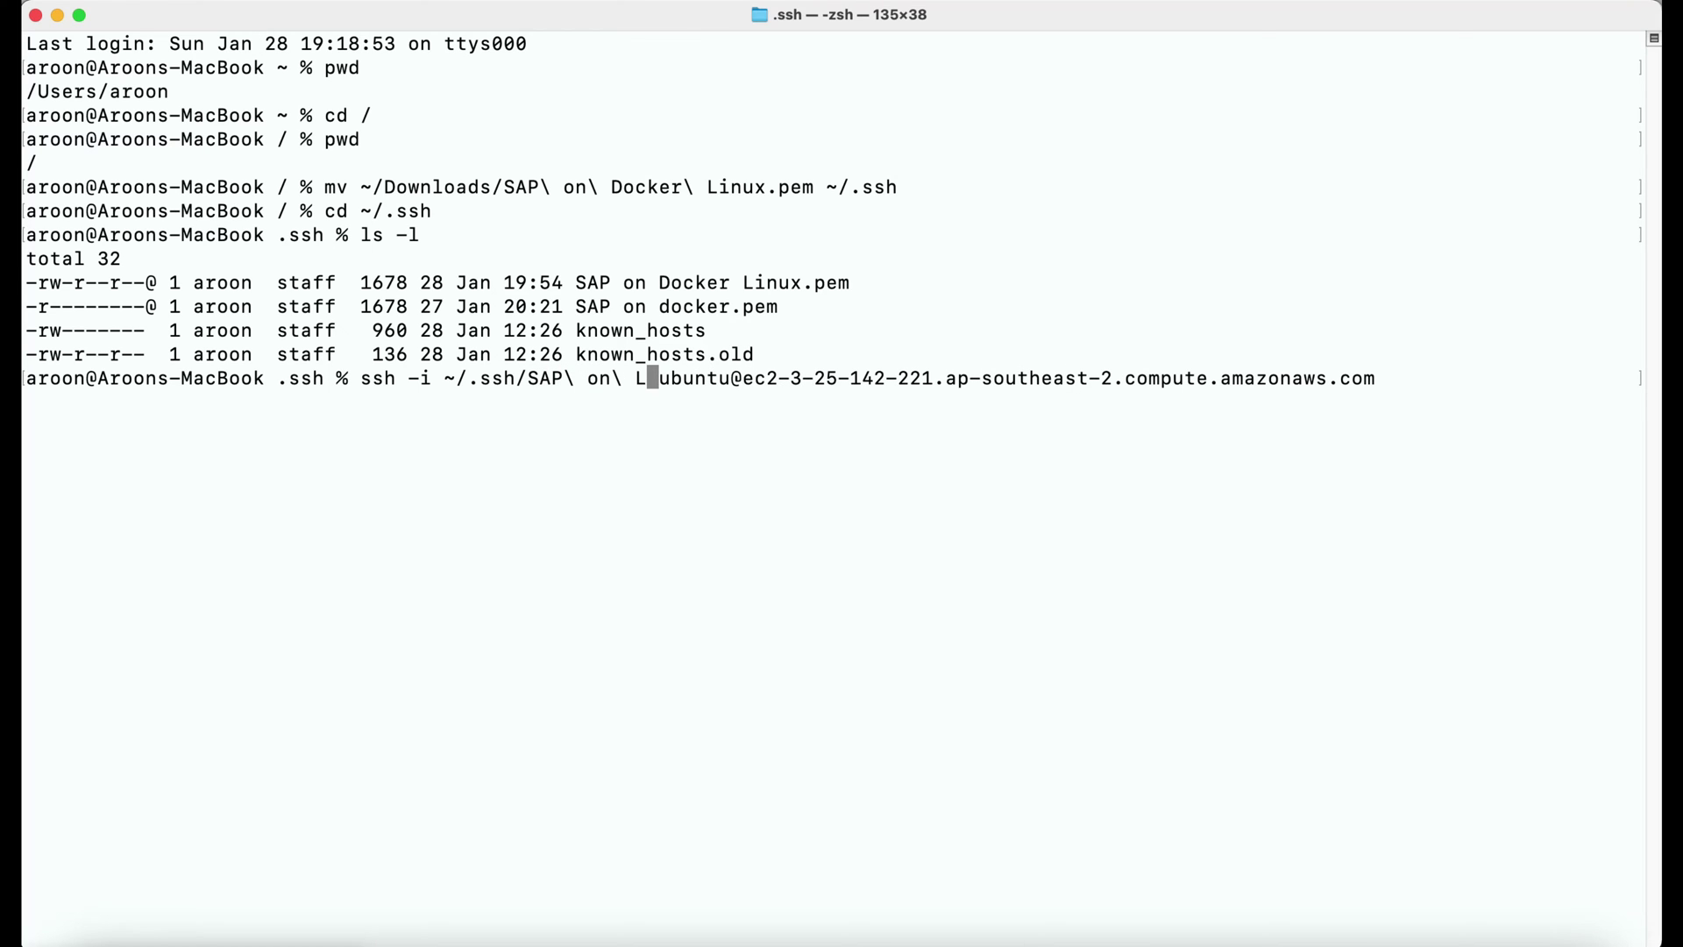
pyautogui.press('BackSpace')
pyautogui.write('D')
pyautogui.press('Tab')
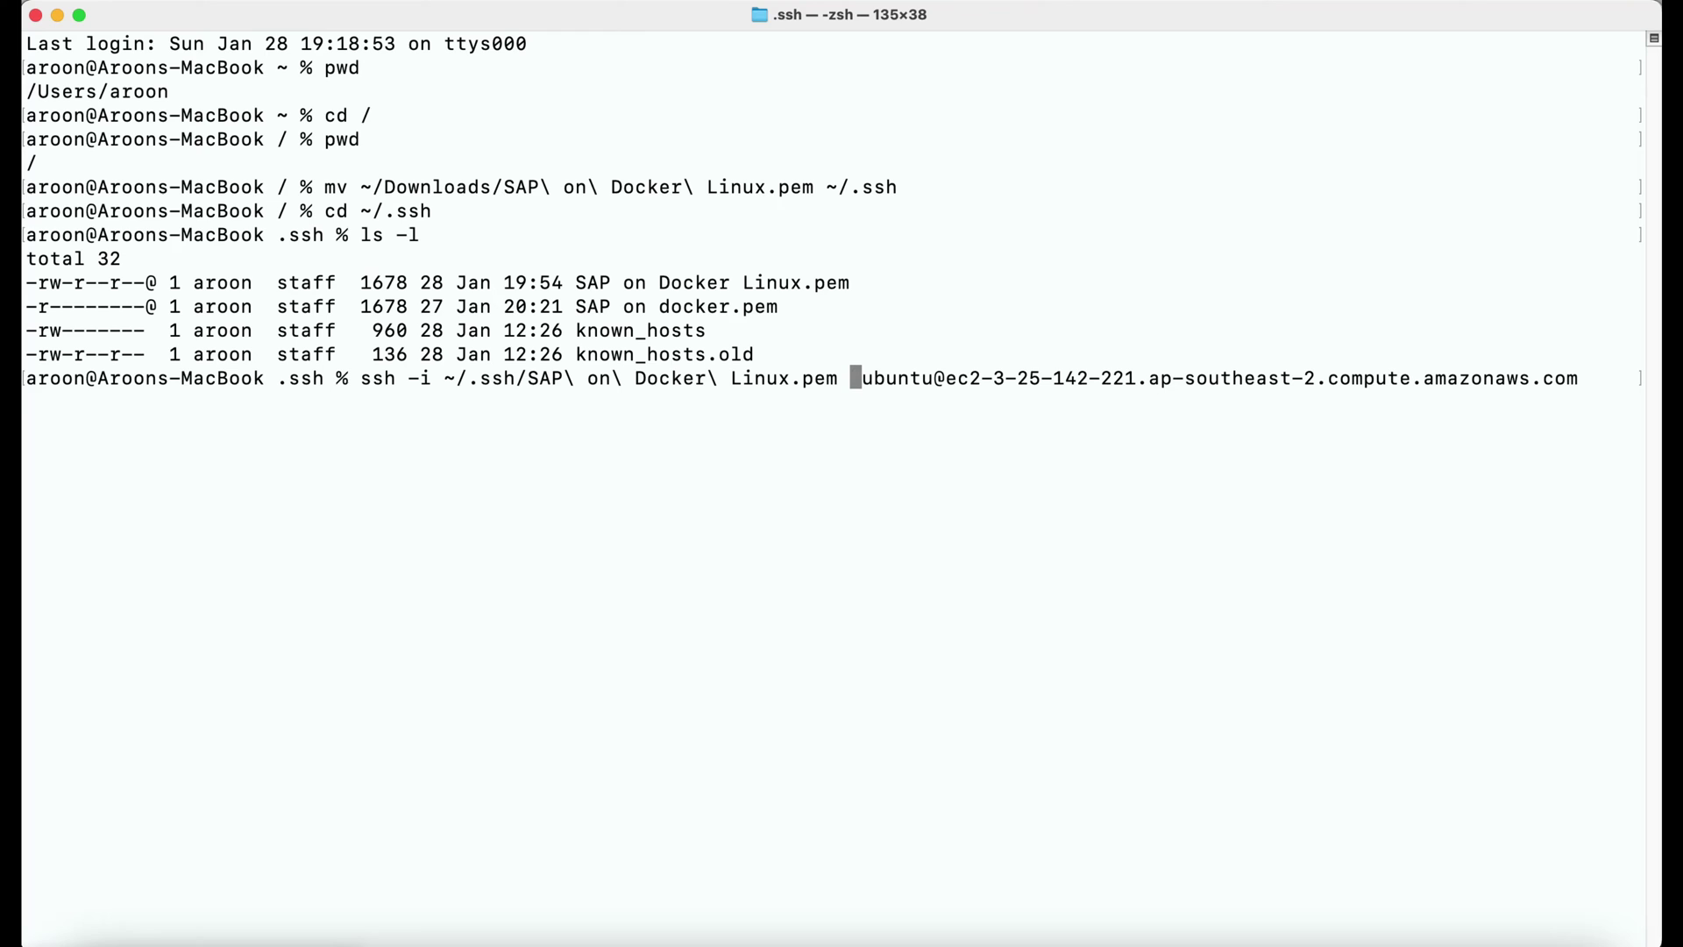
# Run the ssh command, accept the host fingerprint with 'yes', and list file permissions.
pyautogui.press('Return')
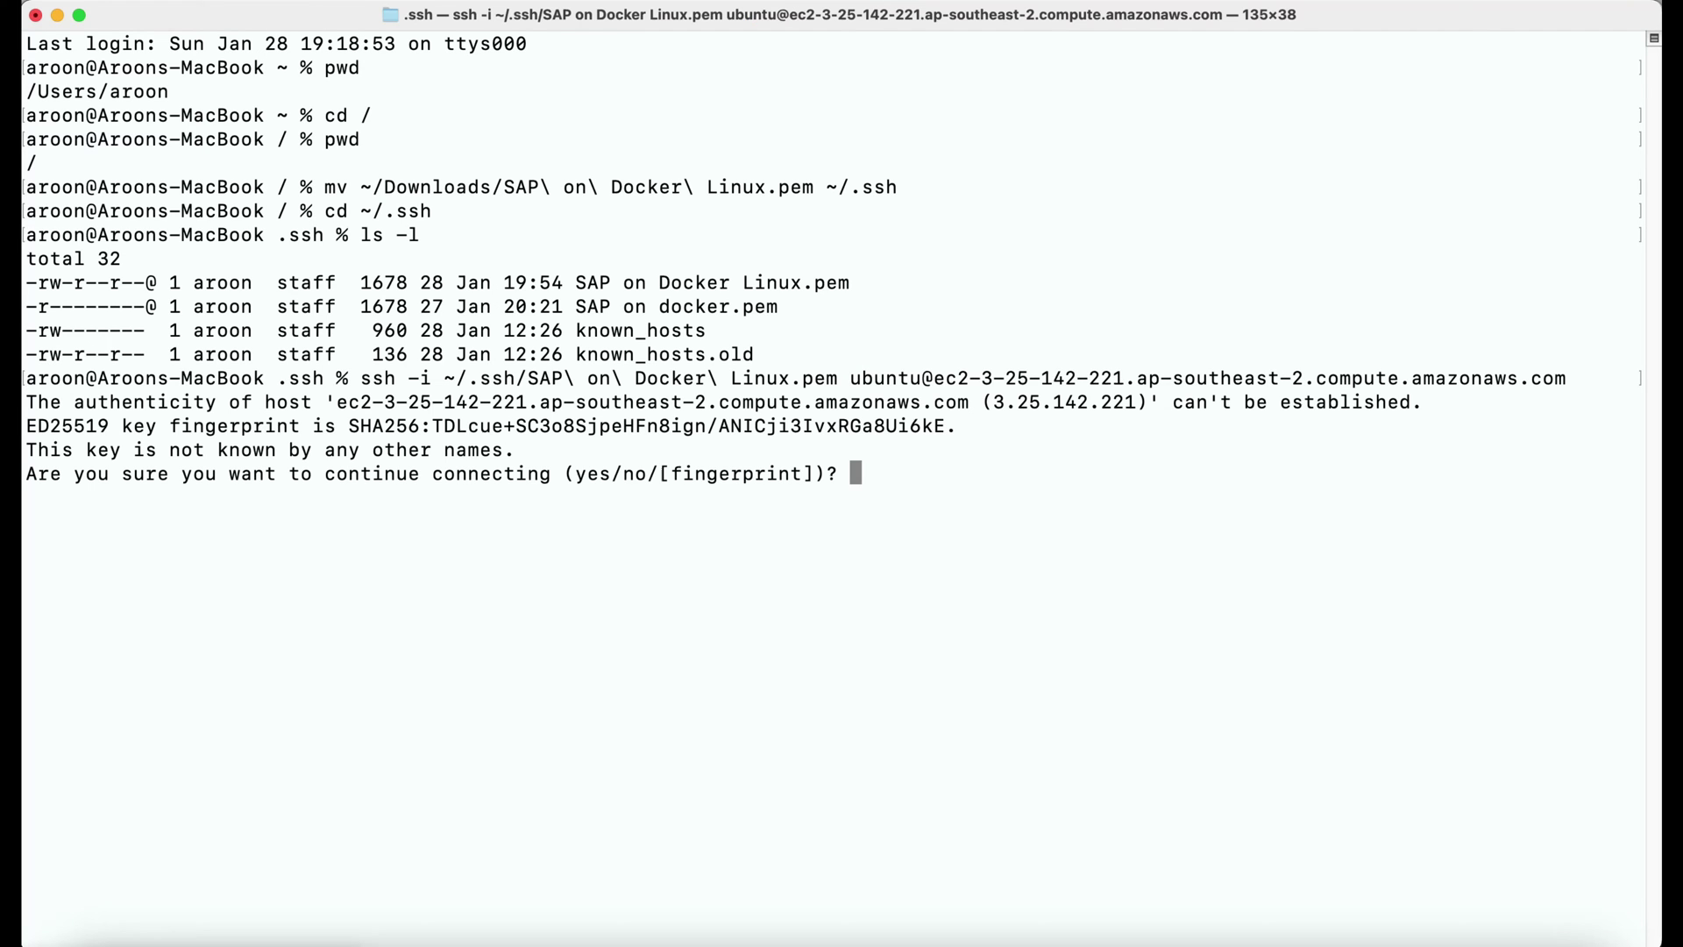
pyautogui.write('yes')
pyautogui.press('Return')
pyautogui.write('ls -l')
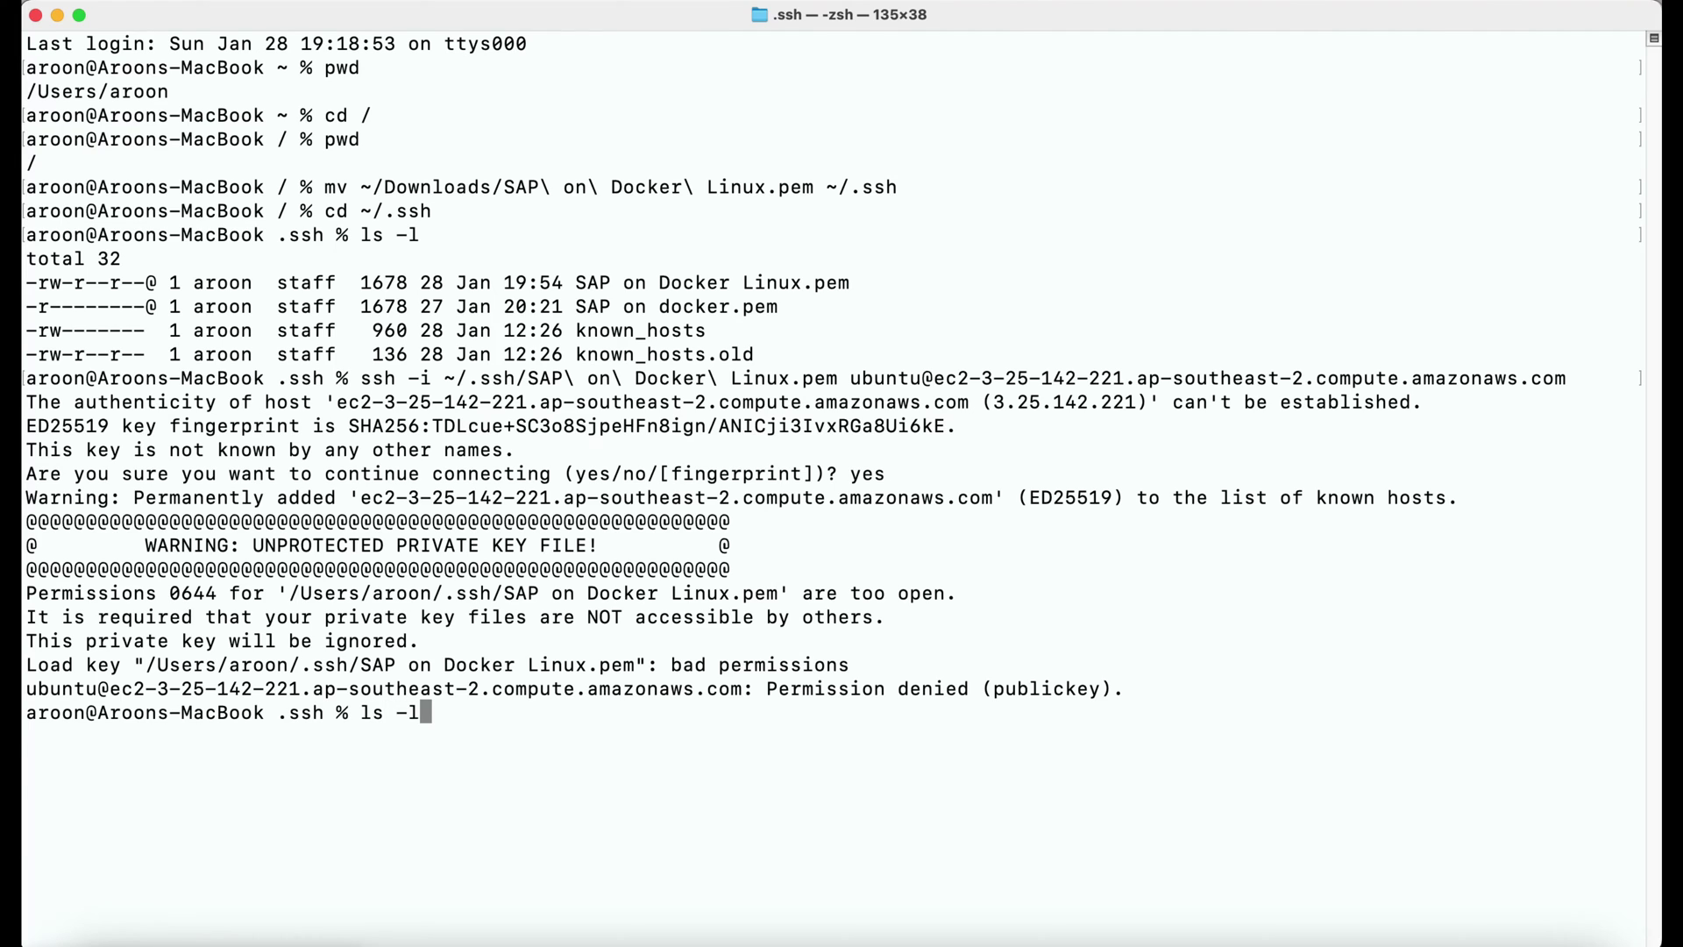
pyautogui.press('Return')
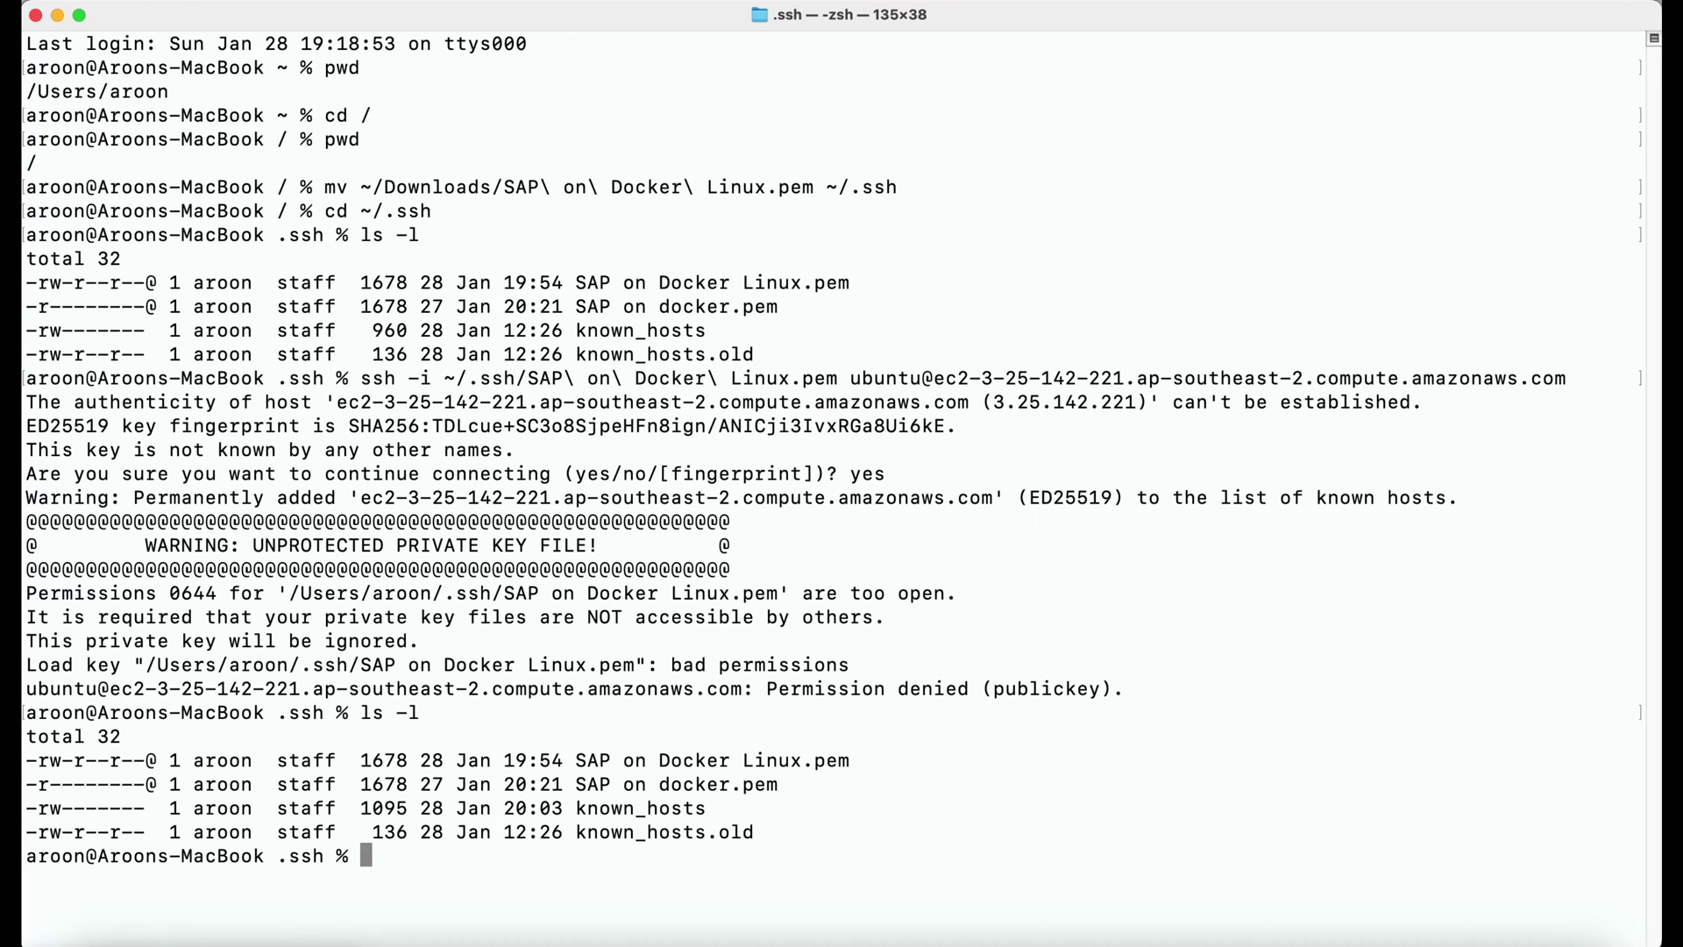
# Apply chmod 400 to SAP on Docker Linux.pem and rerun the ssh command.
pyautogui.write('chmod 400 SAP')
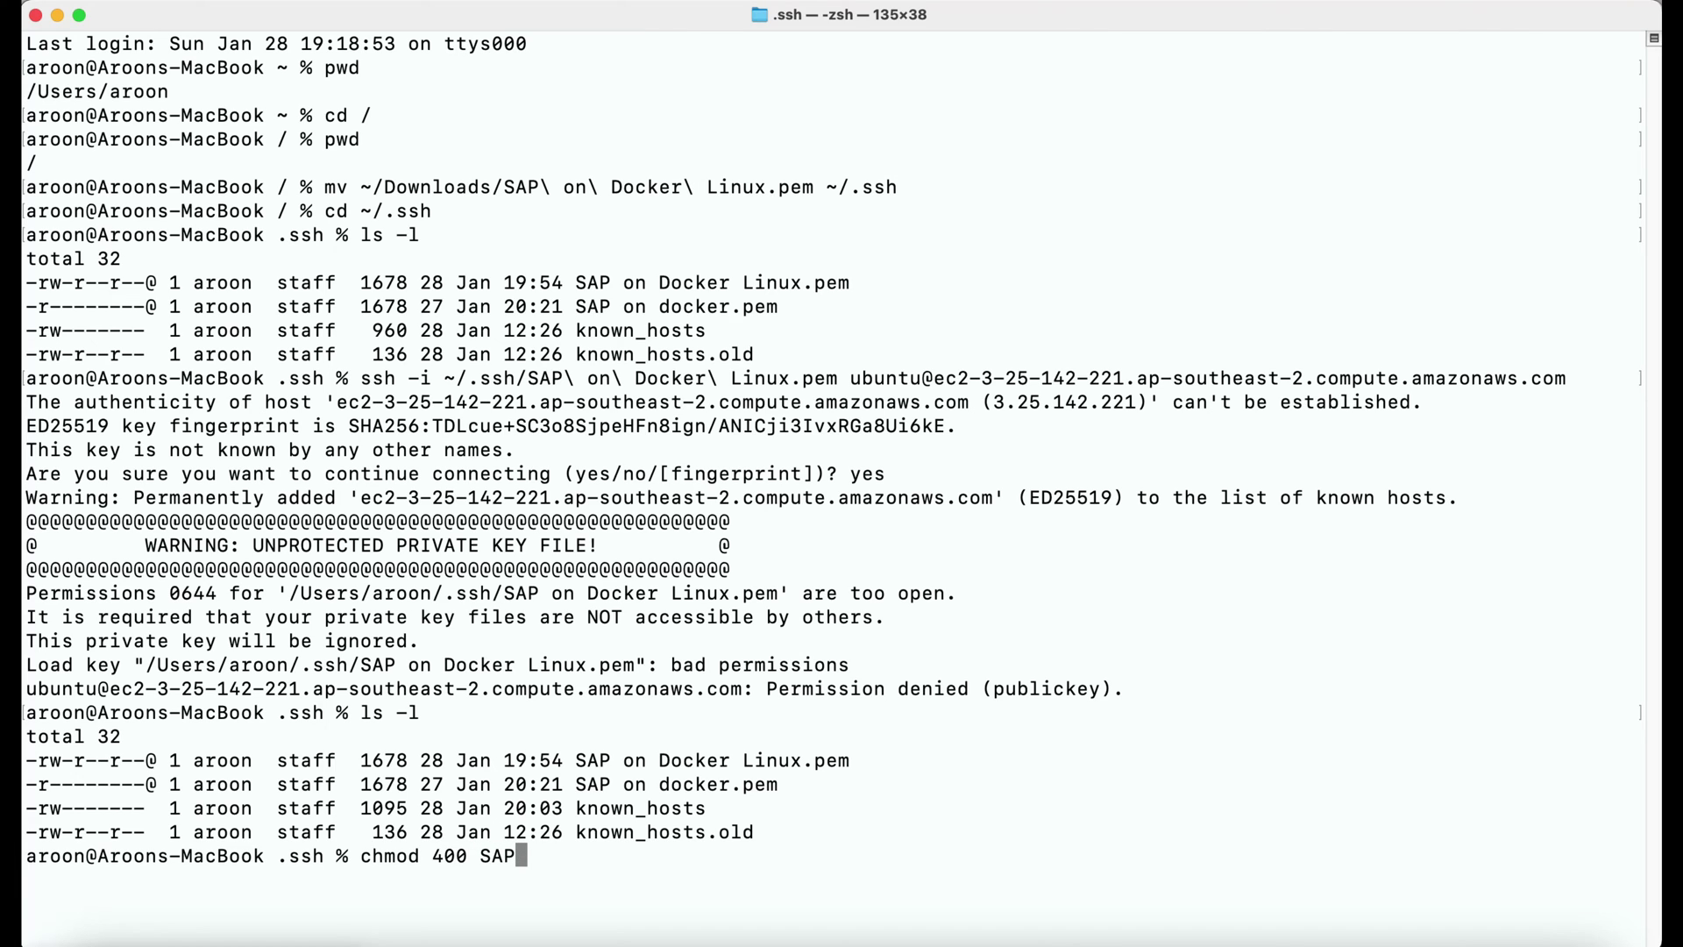
pyautogui.press('Tab')
pyautogui.write('D')
pyautogui.press('Tab')
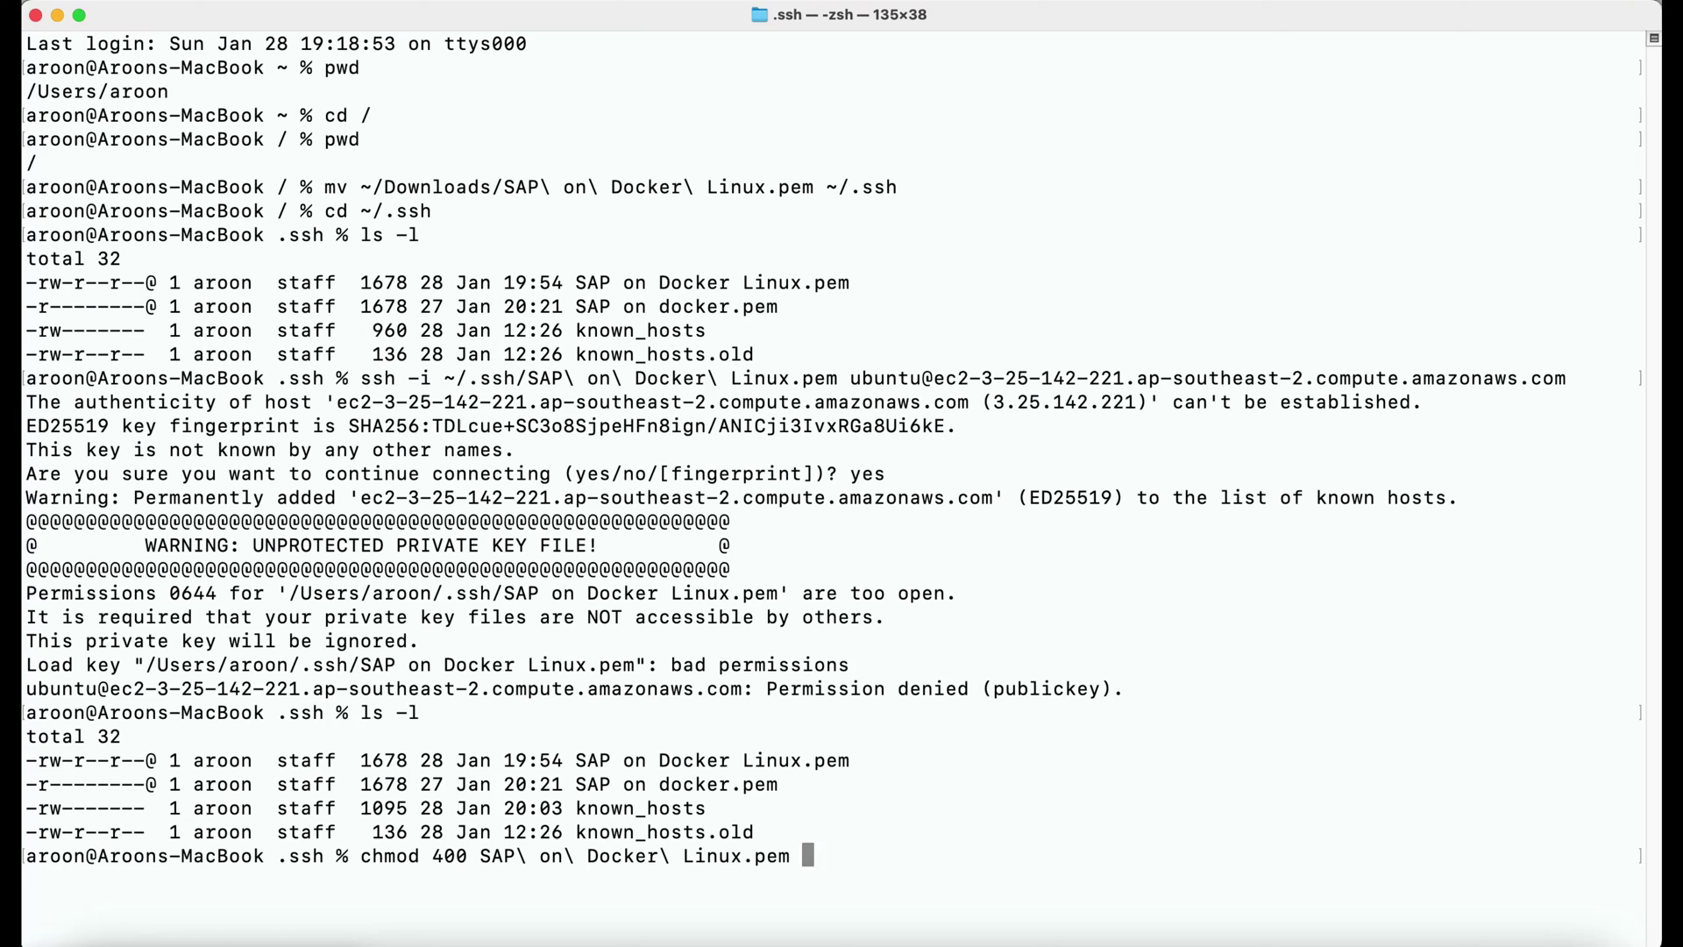
pyautogui.press('Return')
pyautogui.write('ls -l')
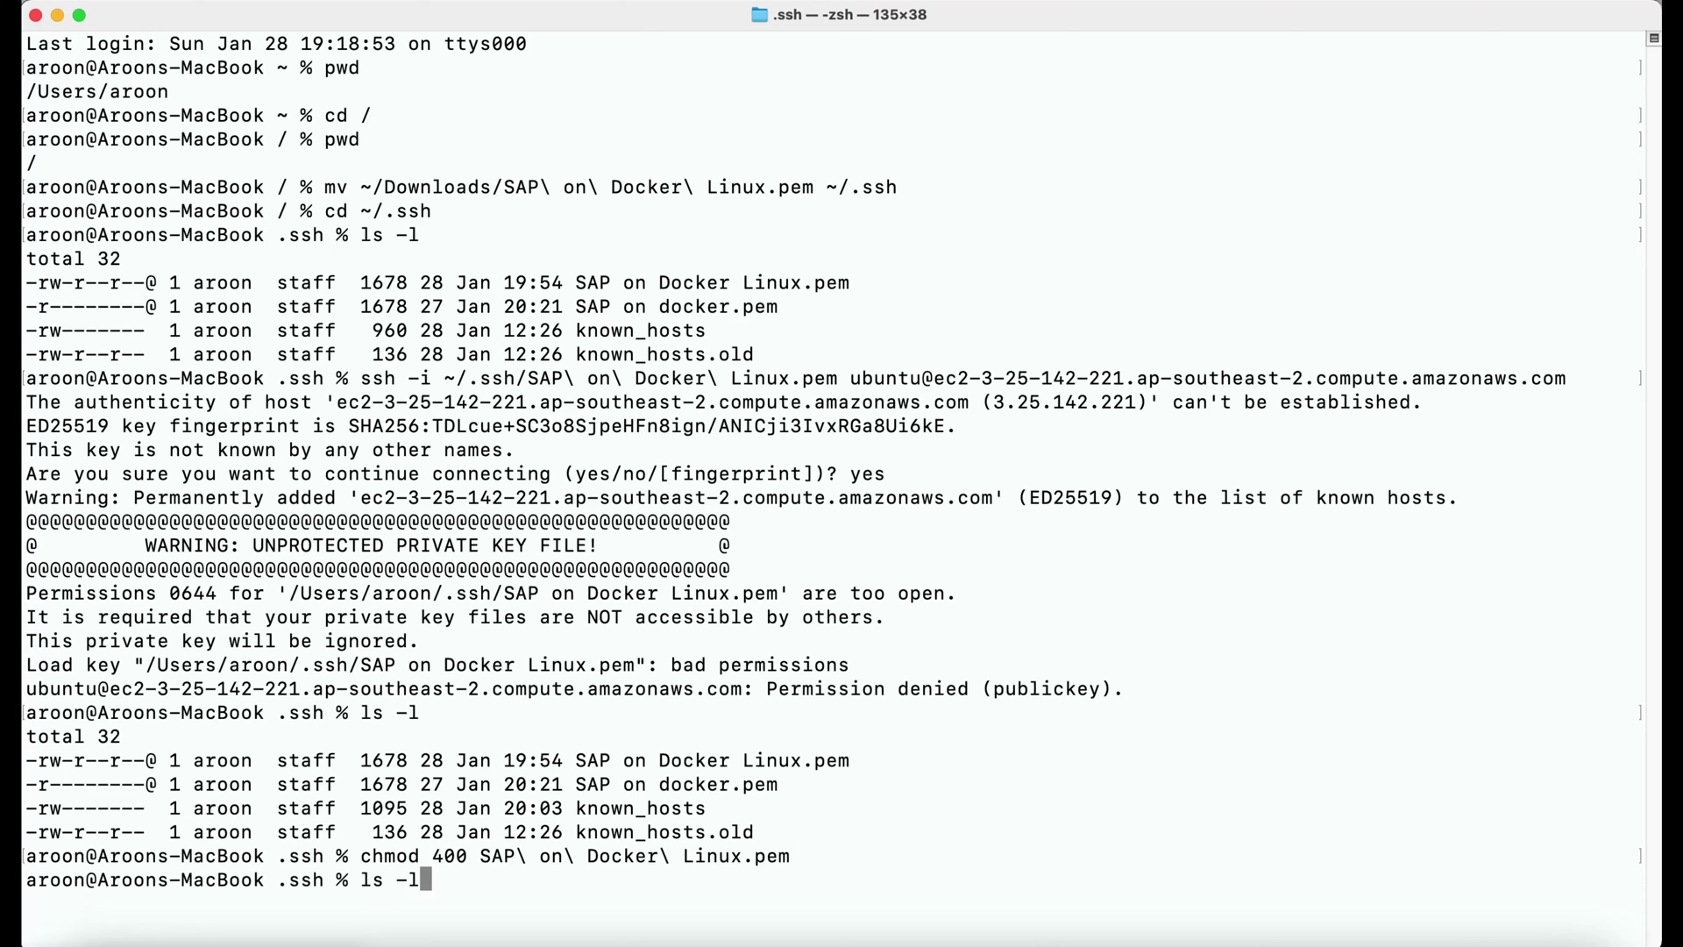
pyautogui.press('Up')
pyautogui.press('Up')
pyautogui.press('Up')
pyautogui.press('Return')
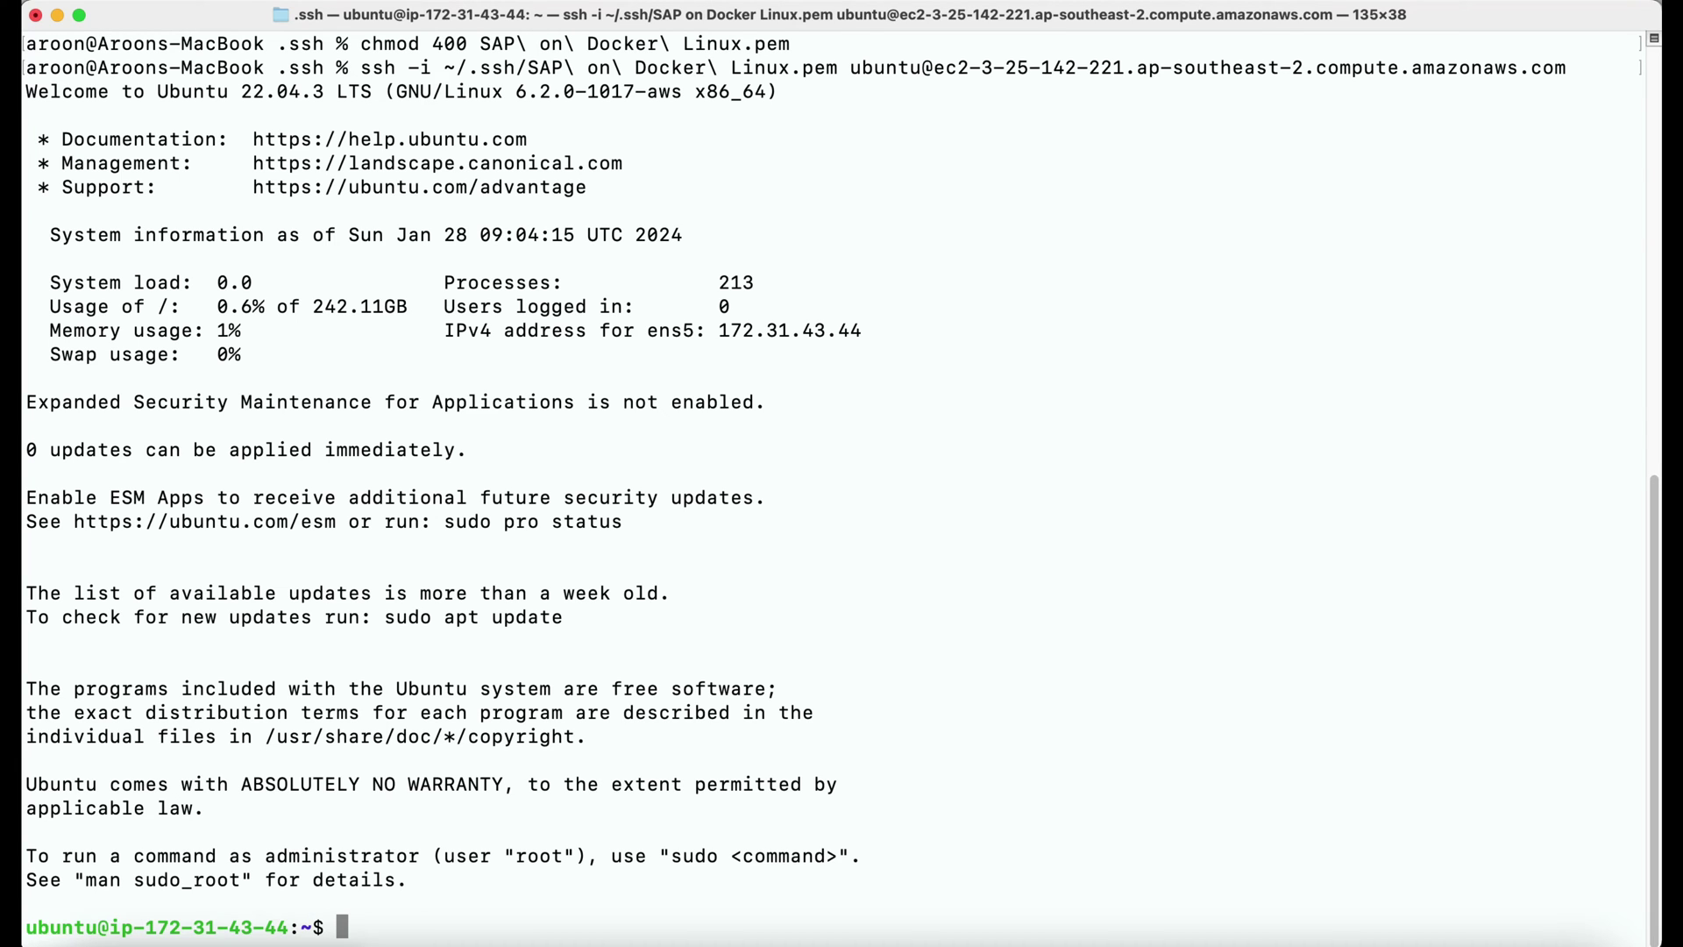
# Run pwd and sudo apt update, then install apt-transport-https, ca-certificates, curl and software-properties-common.
pyautogui.write('pwd')
pyautogui.press('Return')
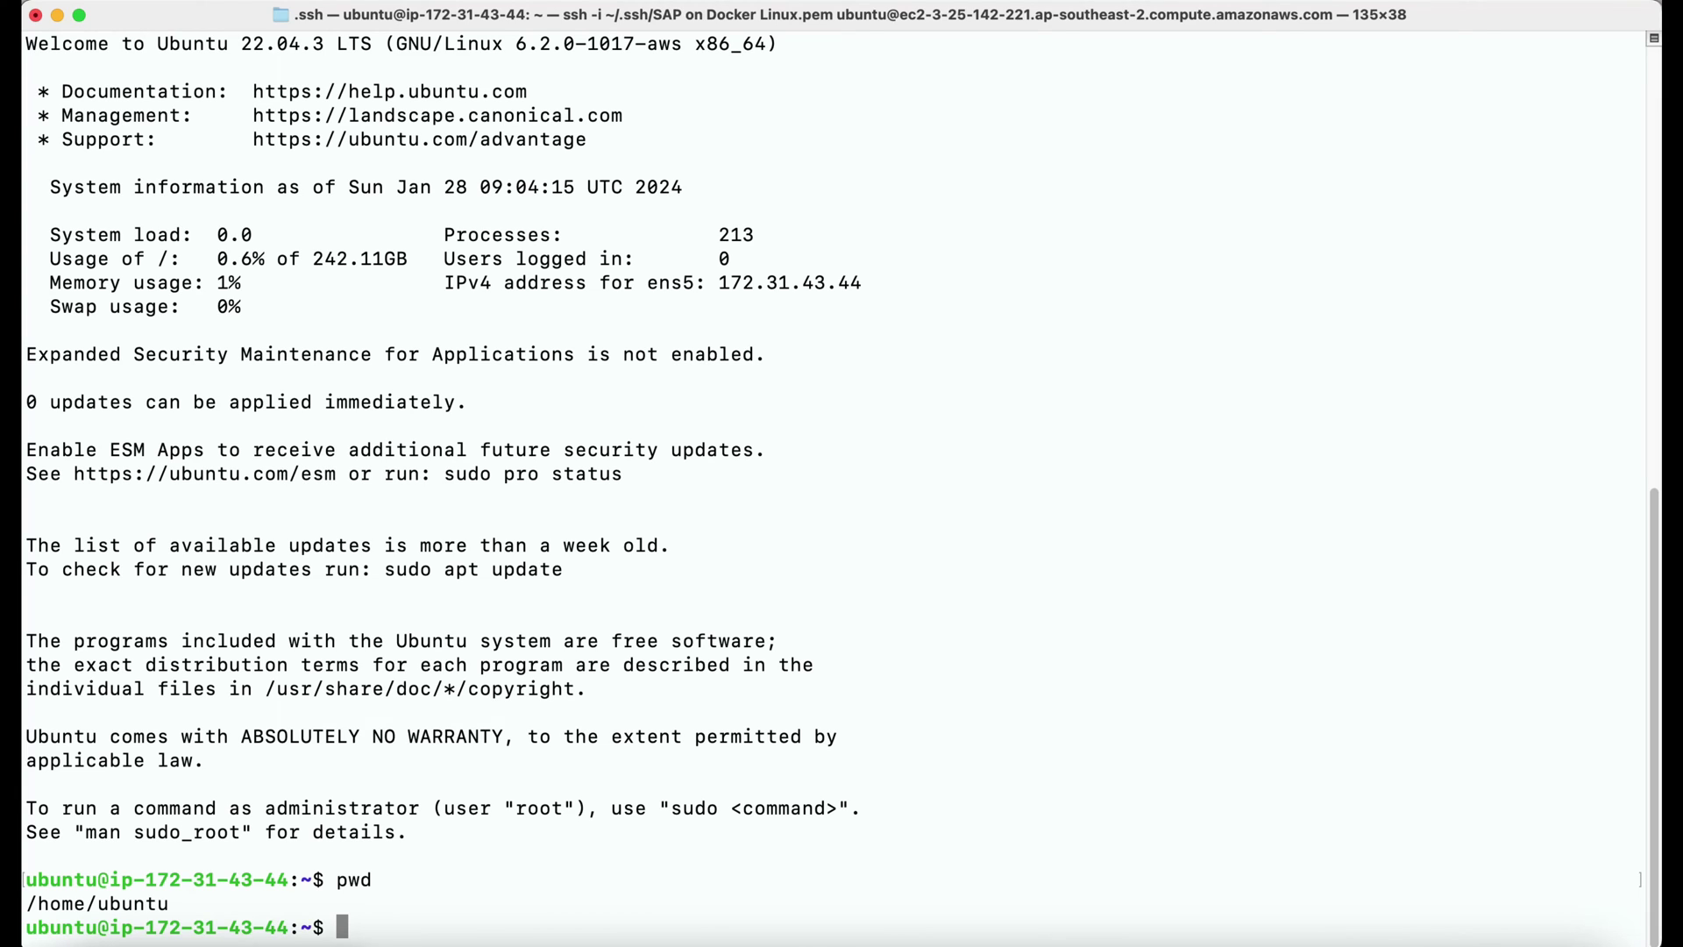
pyautogui.write('sudo apt update')
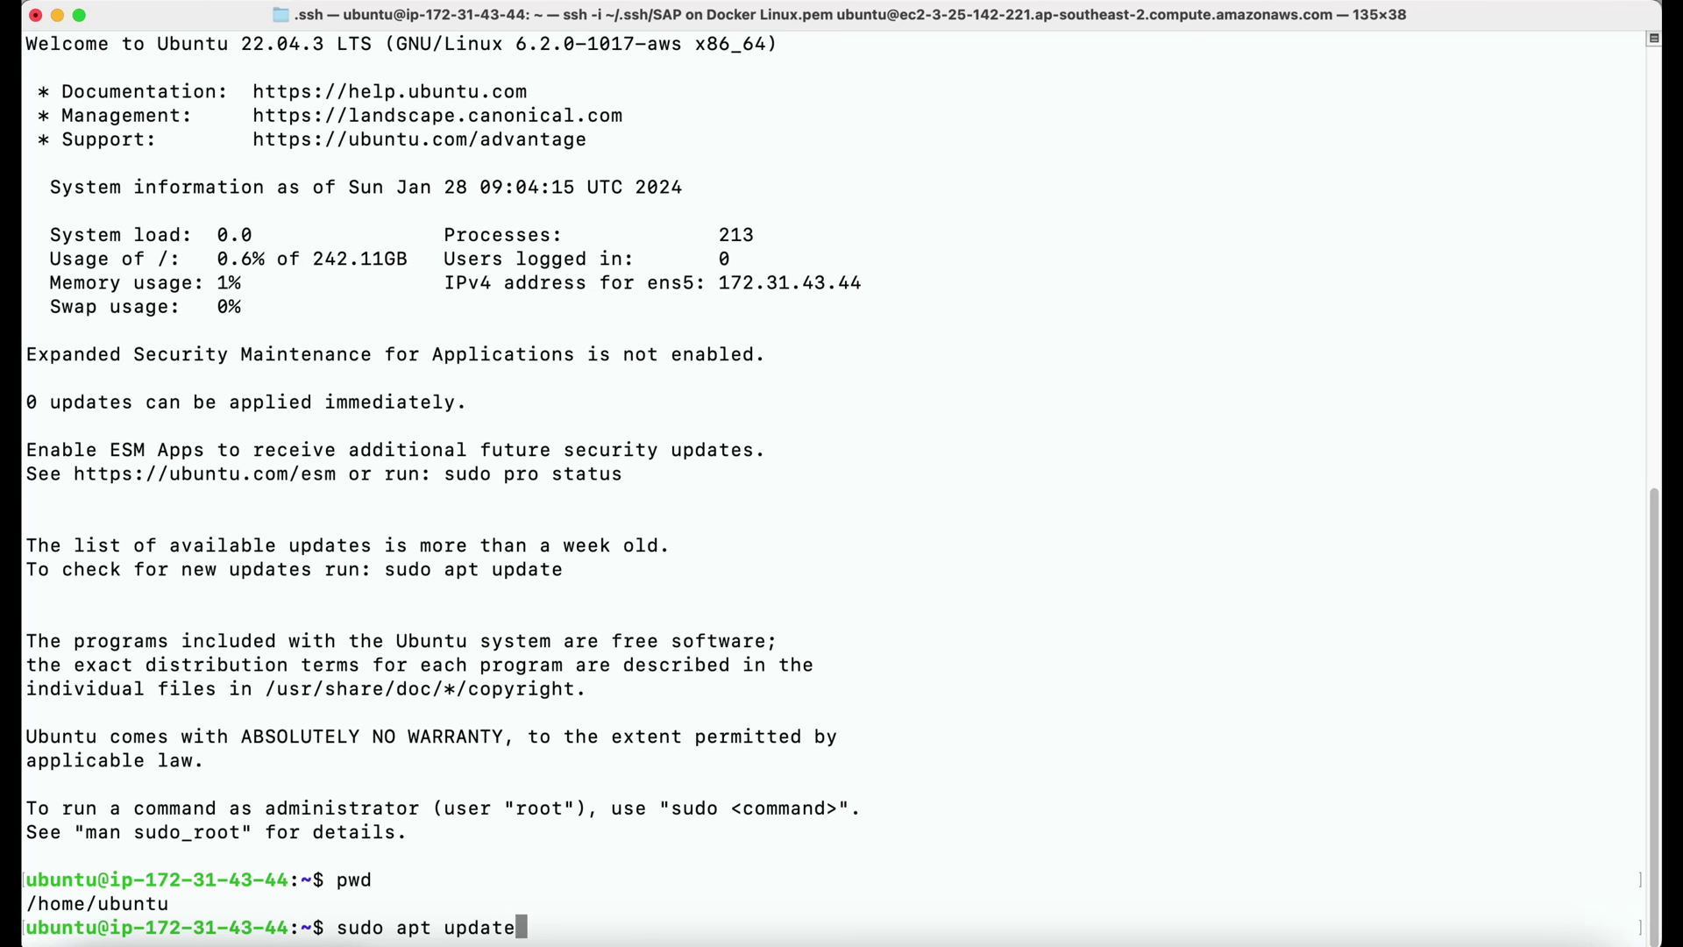
pyautogui.press('Return')
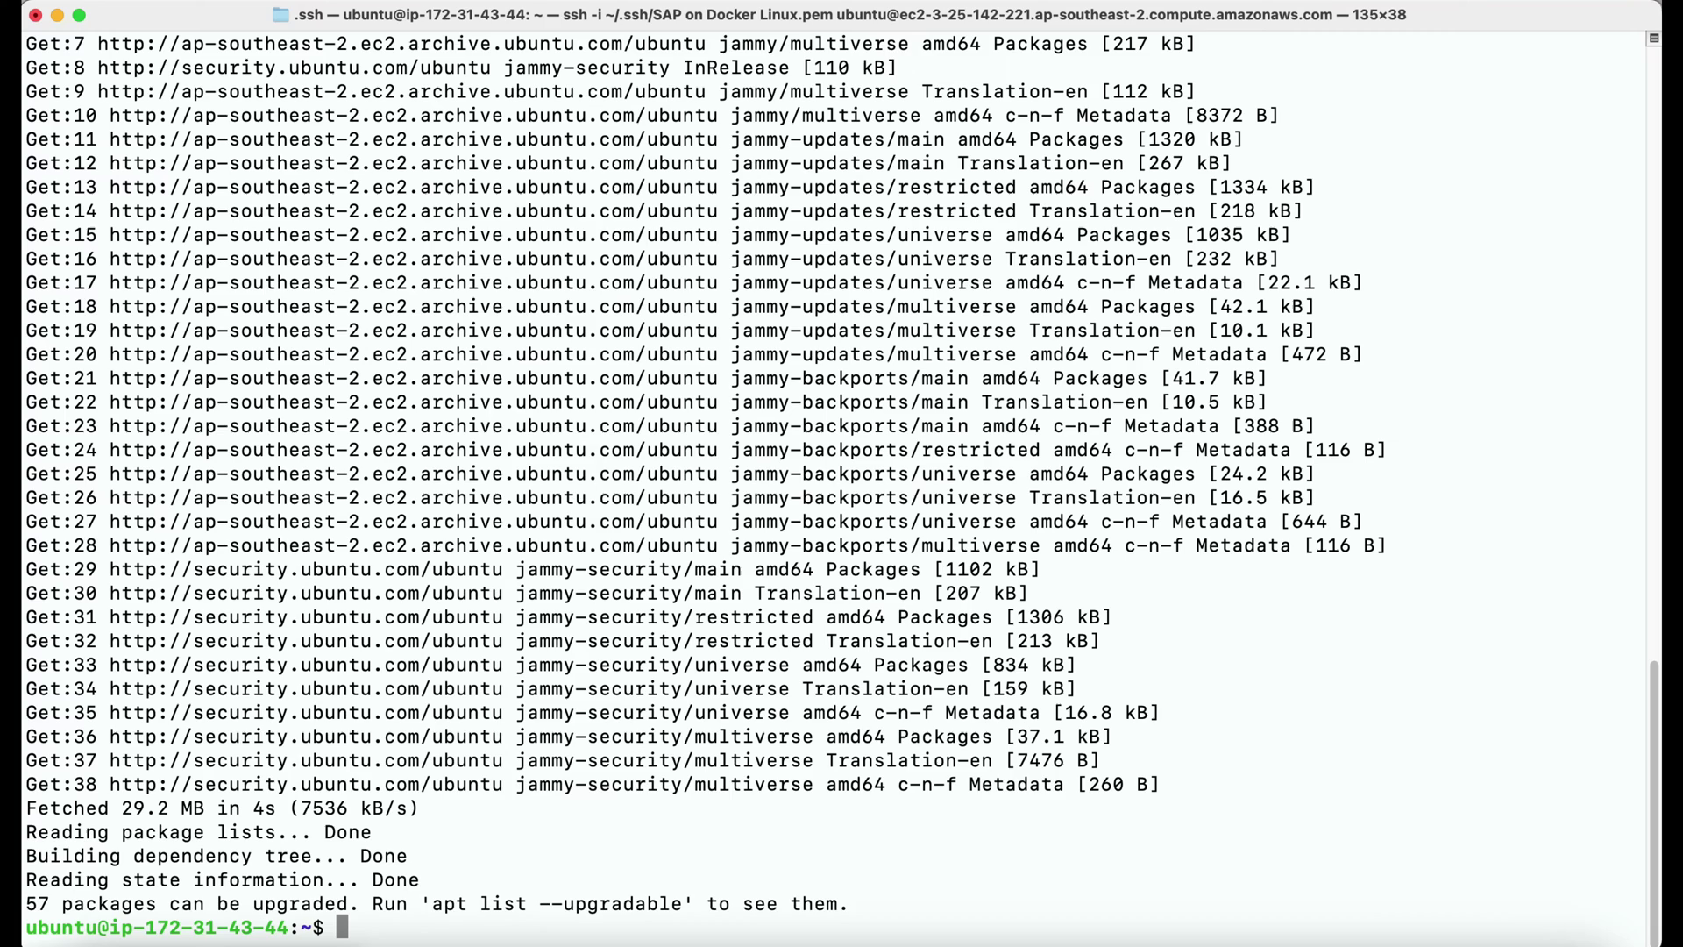
pyautogui.write('sudo apt install -y apt-transport-https ca-certificates curl software-properties-common')
pyautogui.press('Return')
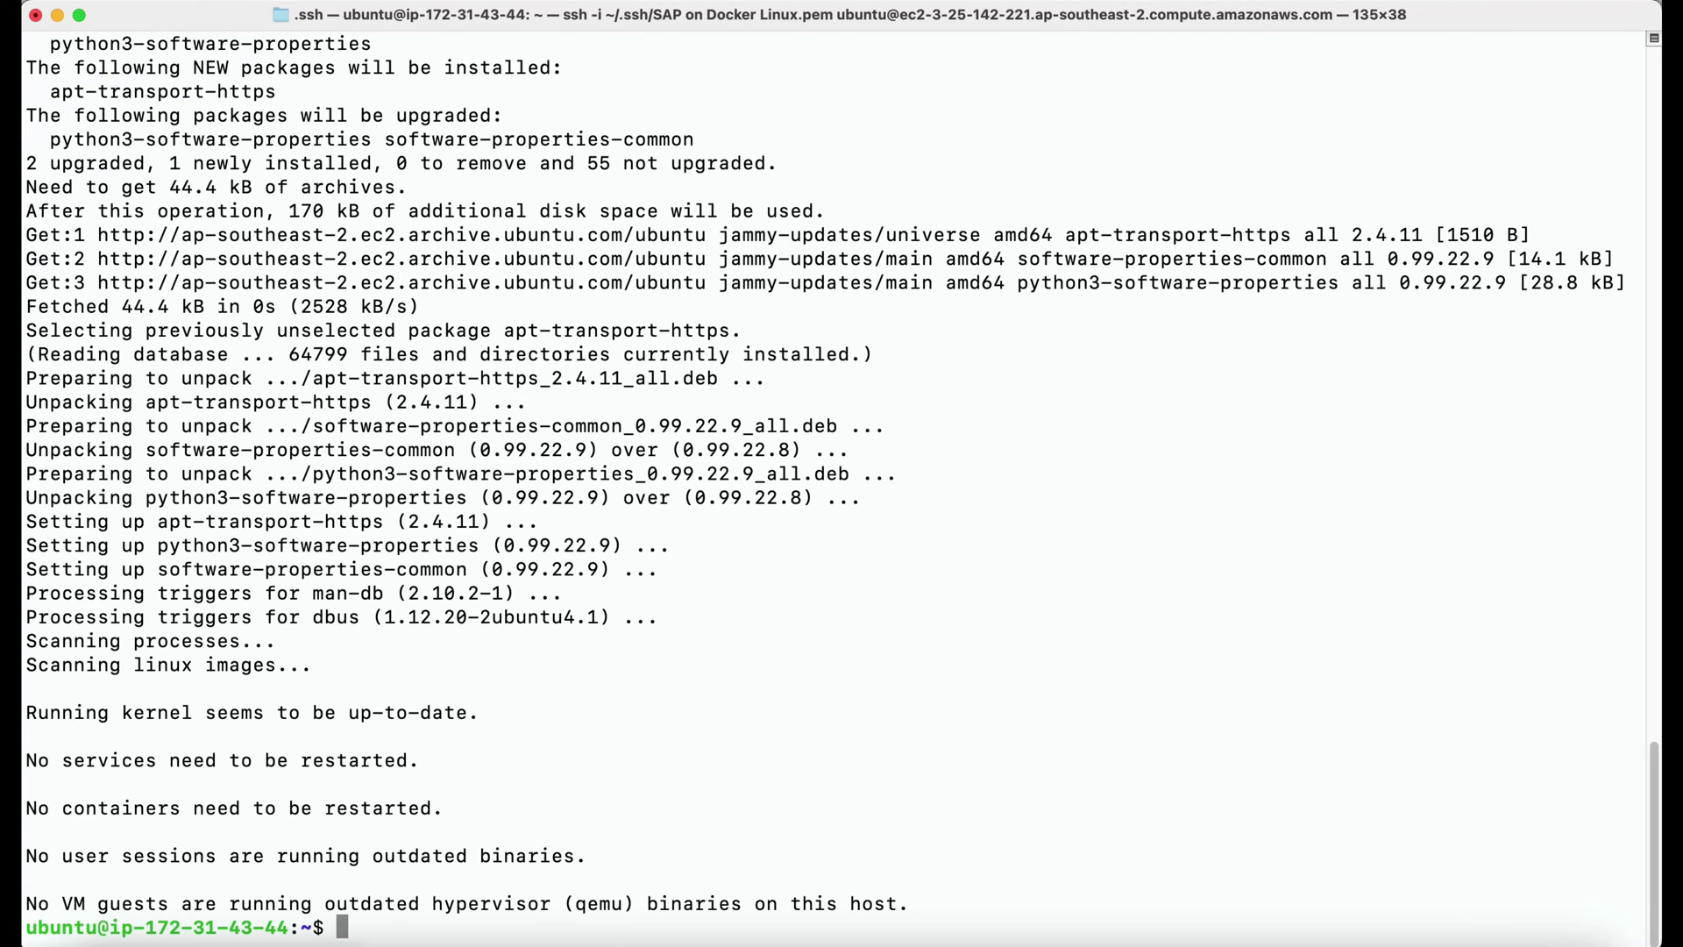
# Save Docker's GPG key, register its apt repository, and install docker-ce, docker-ce-cli and containerd.io.
pyautogui.write('curl -fsSL https://download.docker.com/linux/ubuntu/gpg | sudo gpg --dearmor -o /usr/share/keyrings/docker-archive-keyring.gpg')
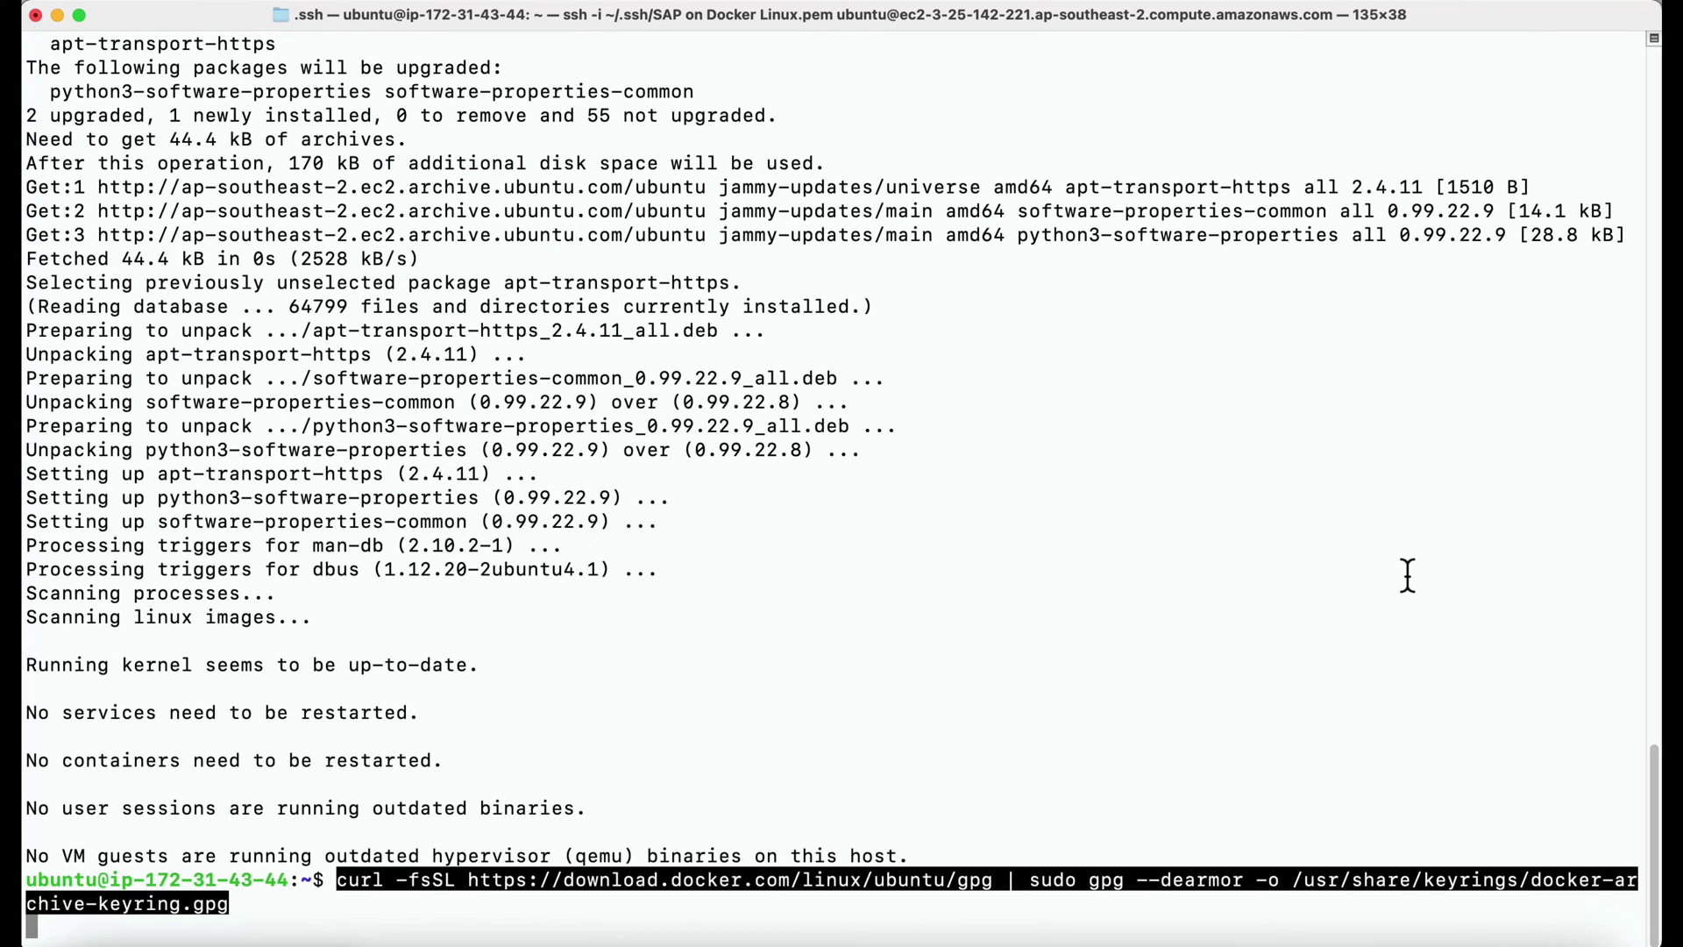
pyautogui.press('Return')
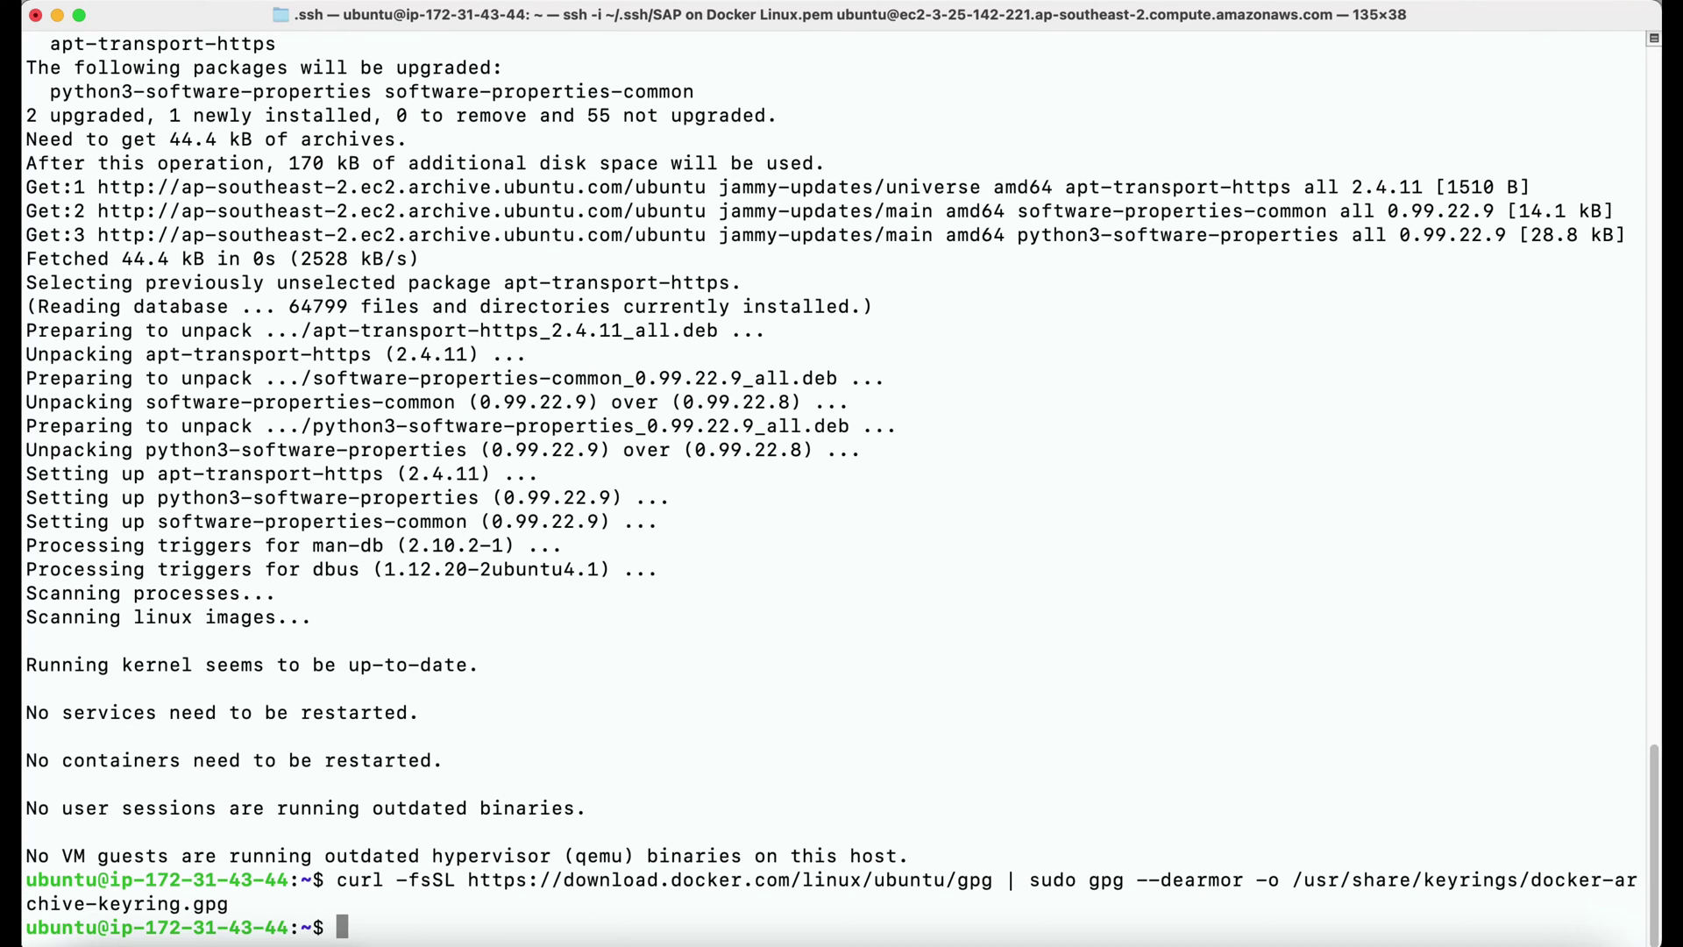
pyautogui.press('super+v')
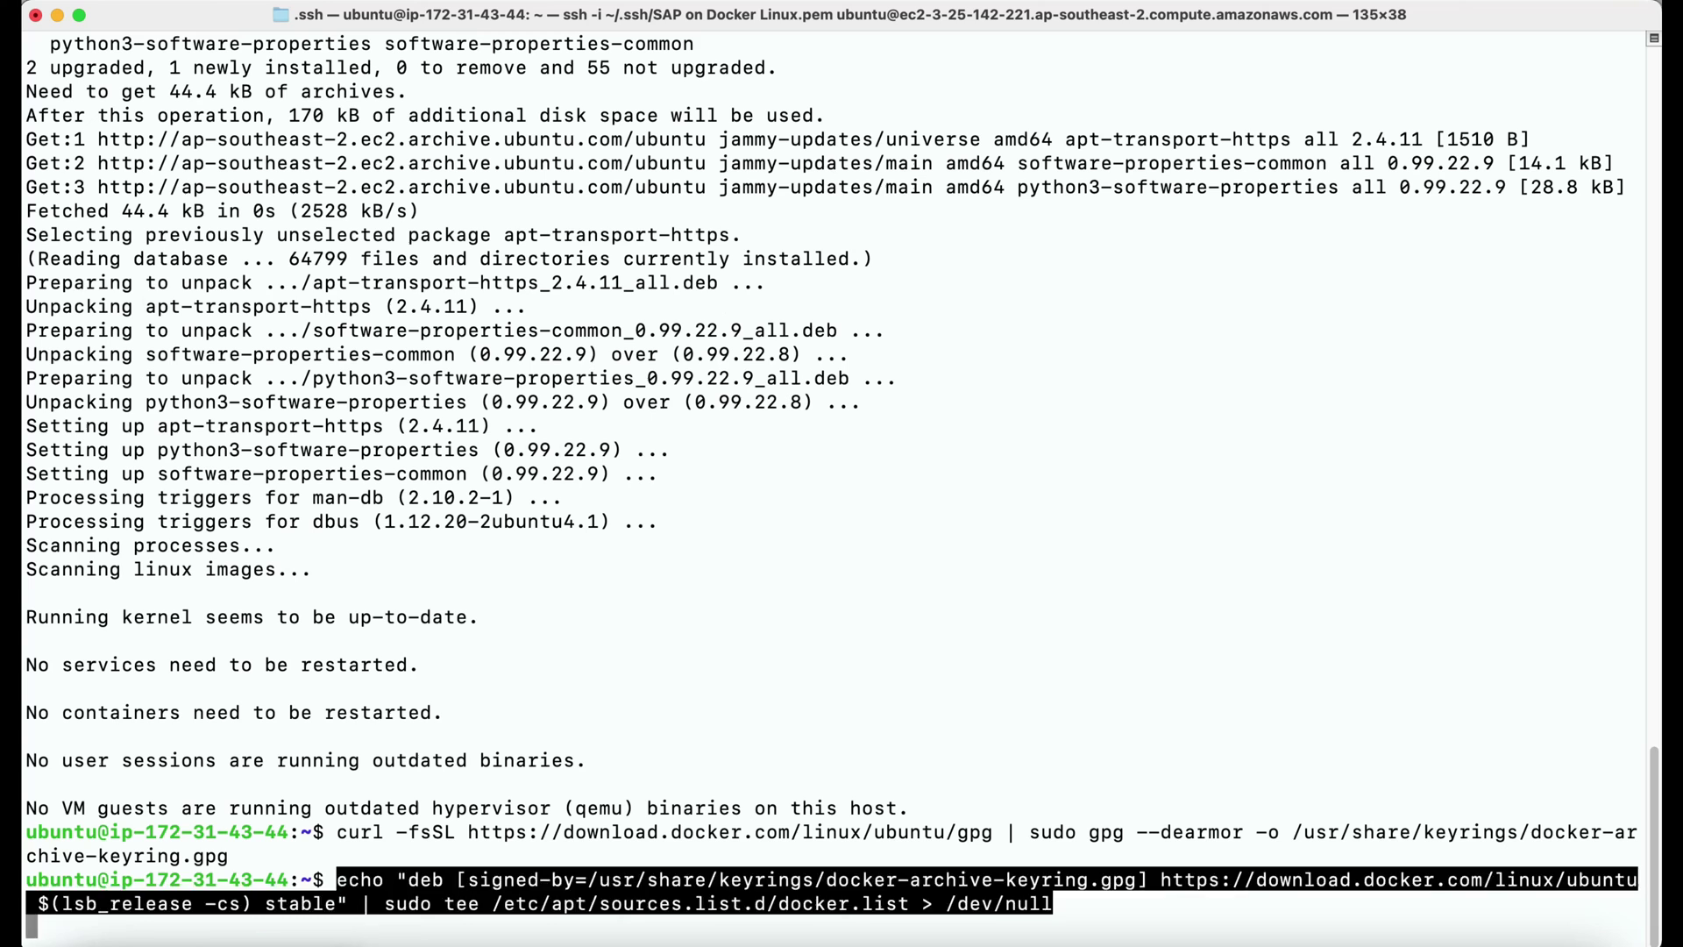
pyautogui.press('Return')
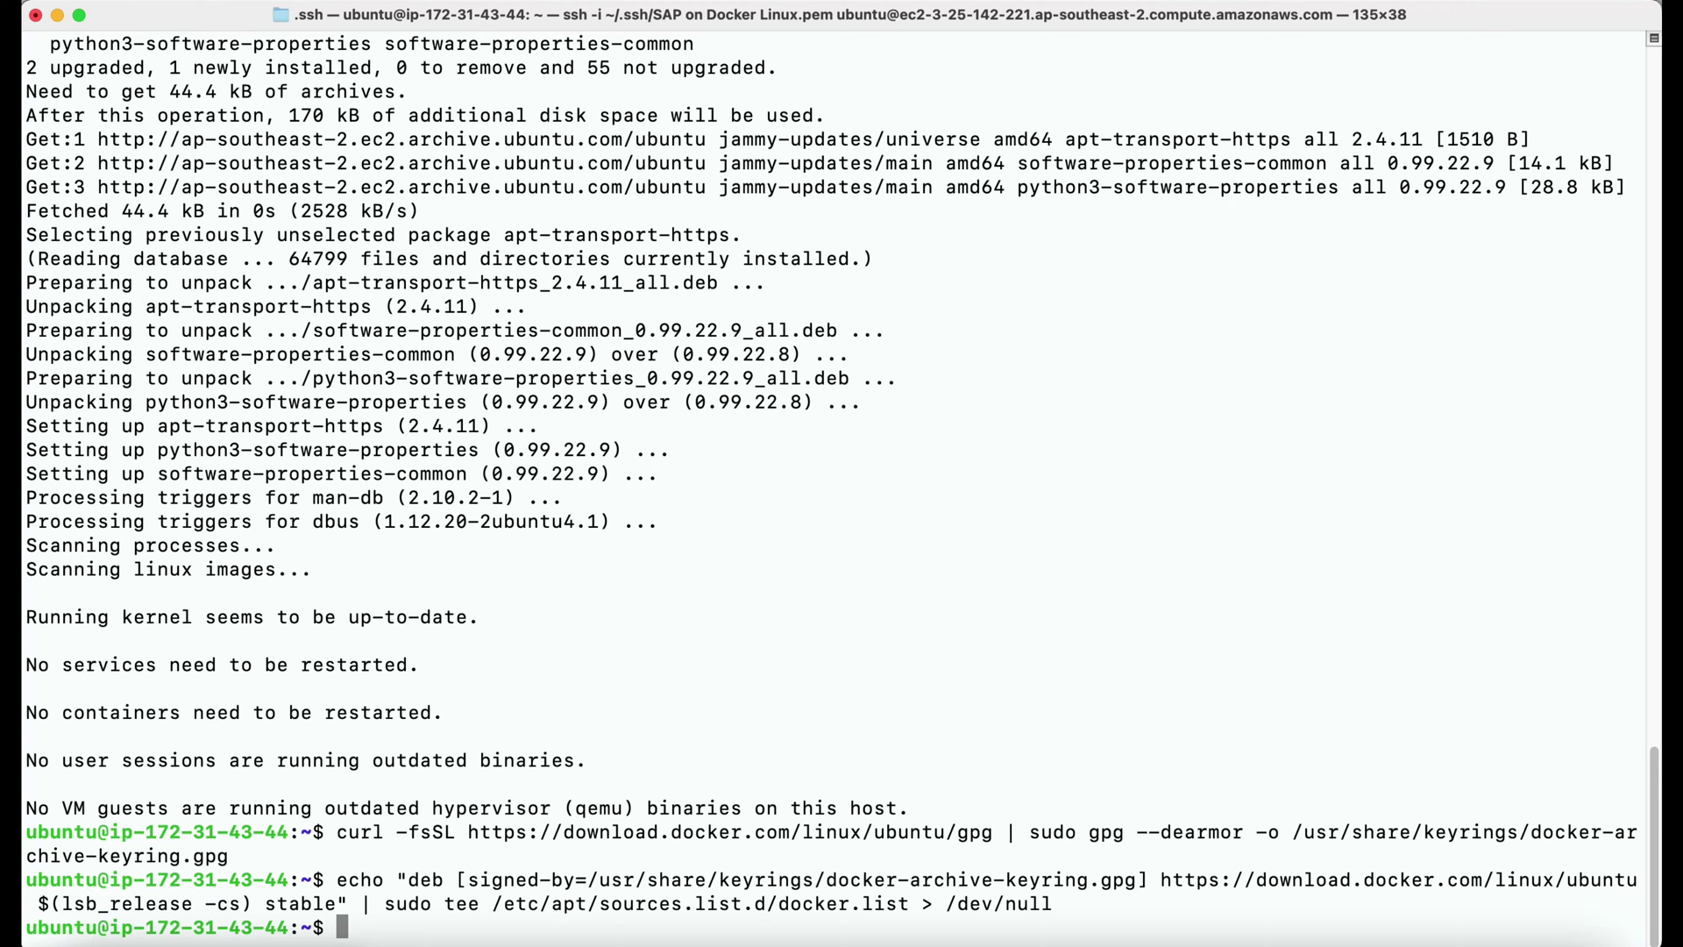
pyautogui.write('sudo apt update sudo apt install -y docker-ce docker-ce-cli containerd.io')
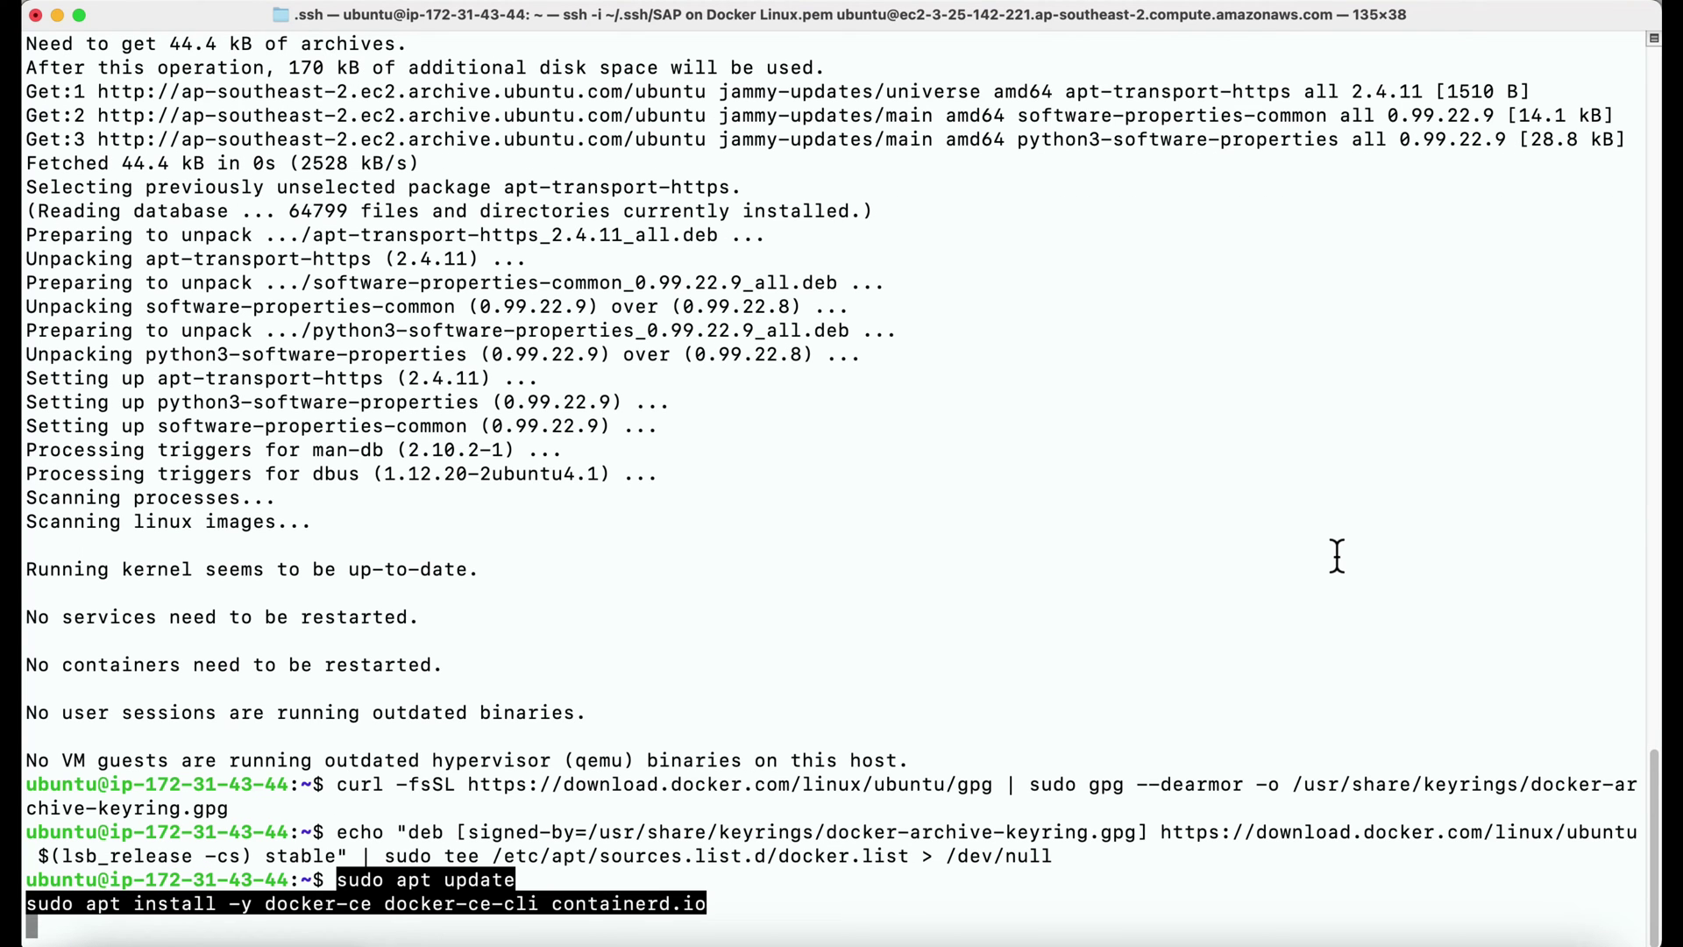
pyautogui.press('Return')
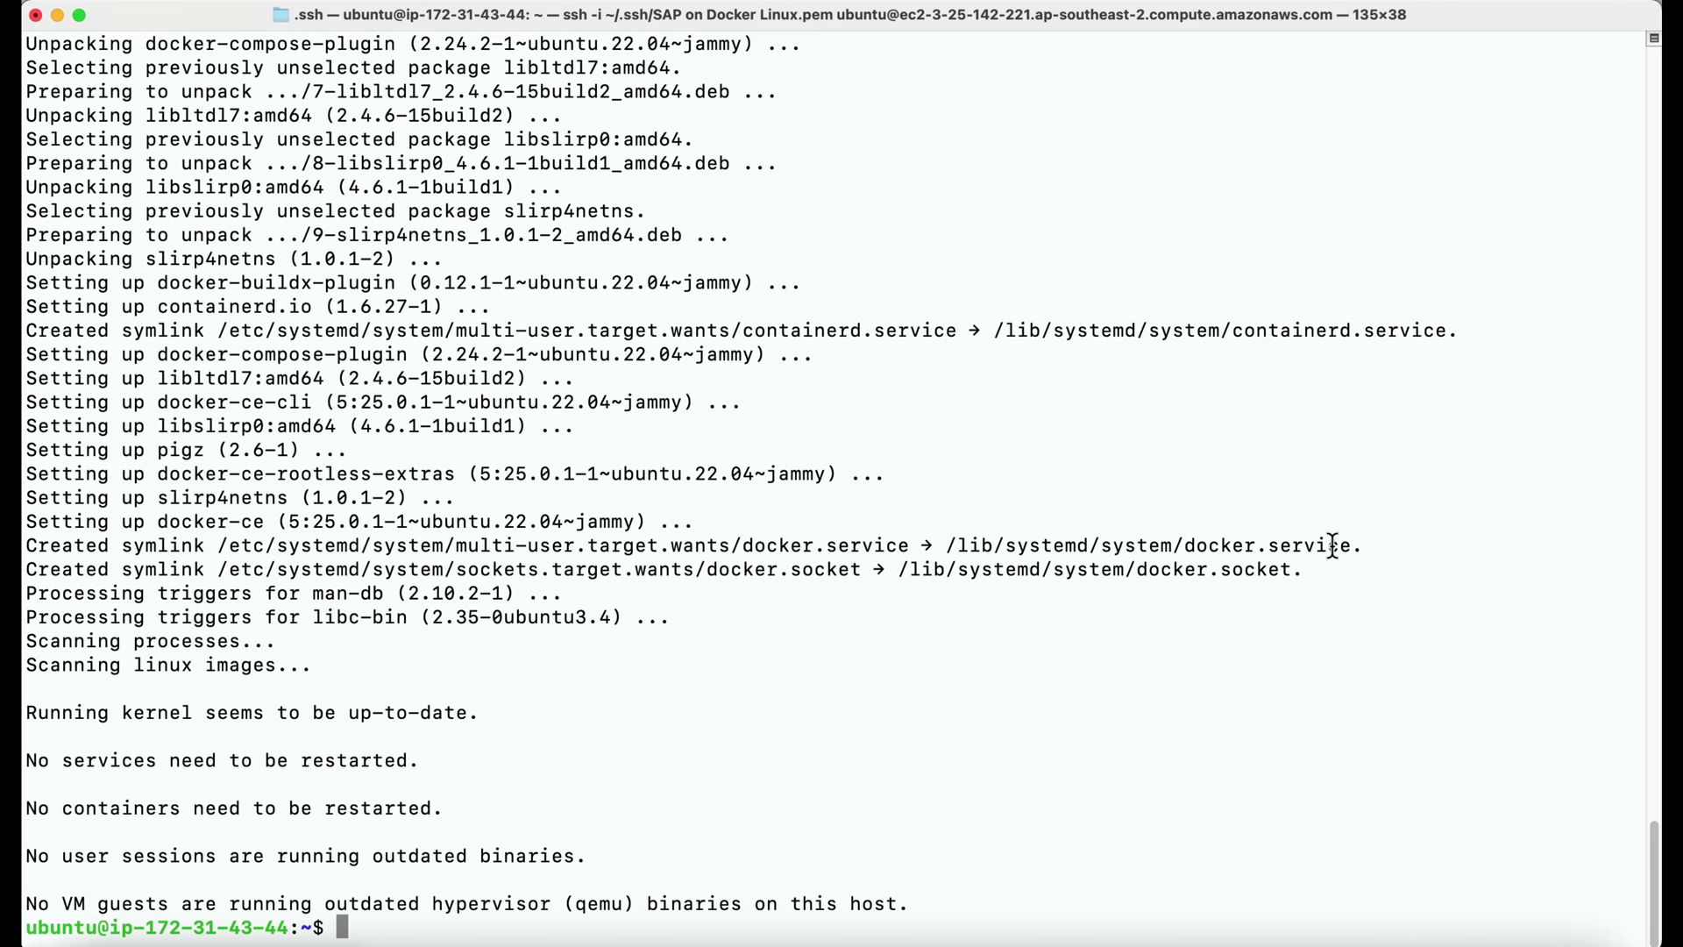
# Run sudo docker --version to confirm Docker 25.0.1, build 29cf629, is installed.
pyautogui.write('sudo do')
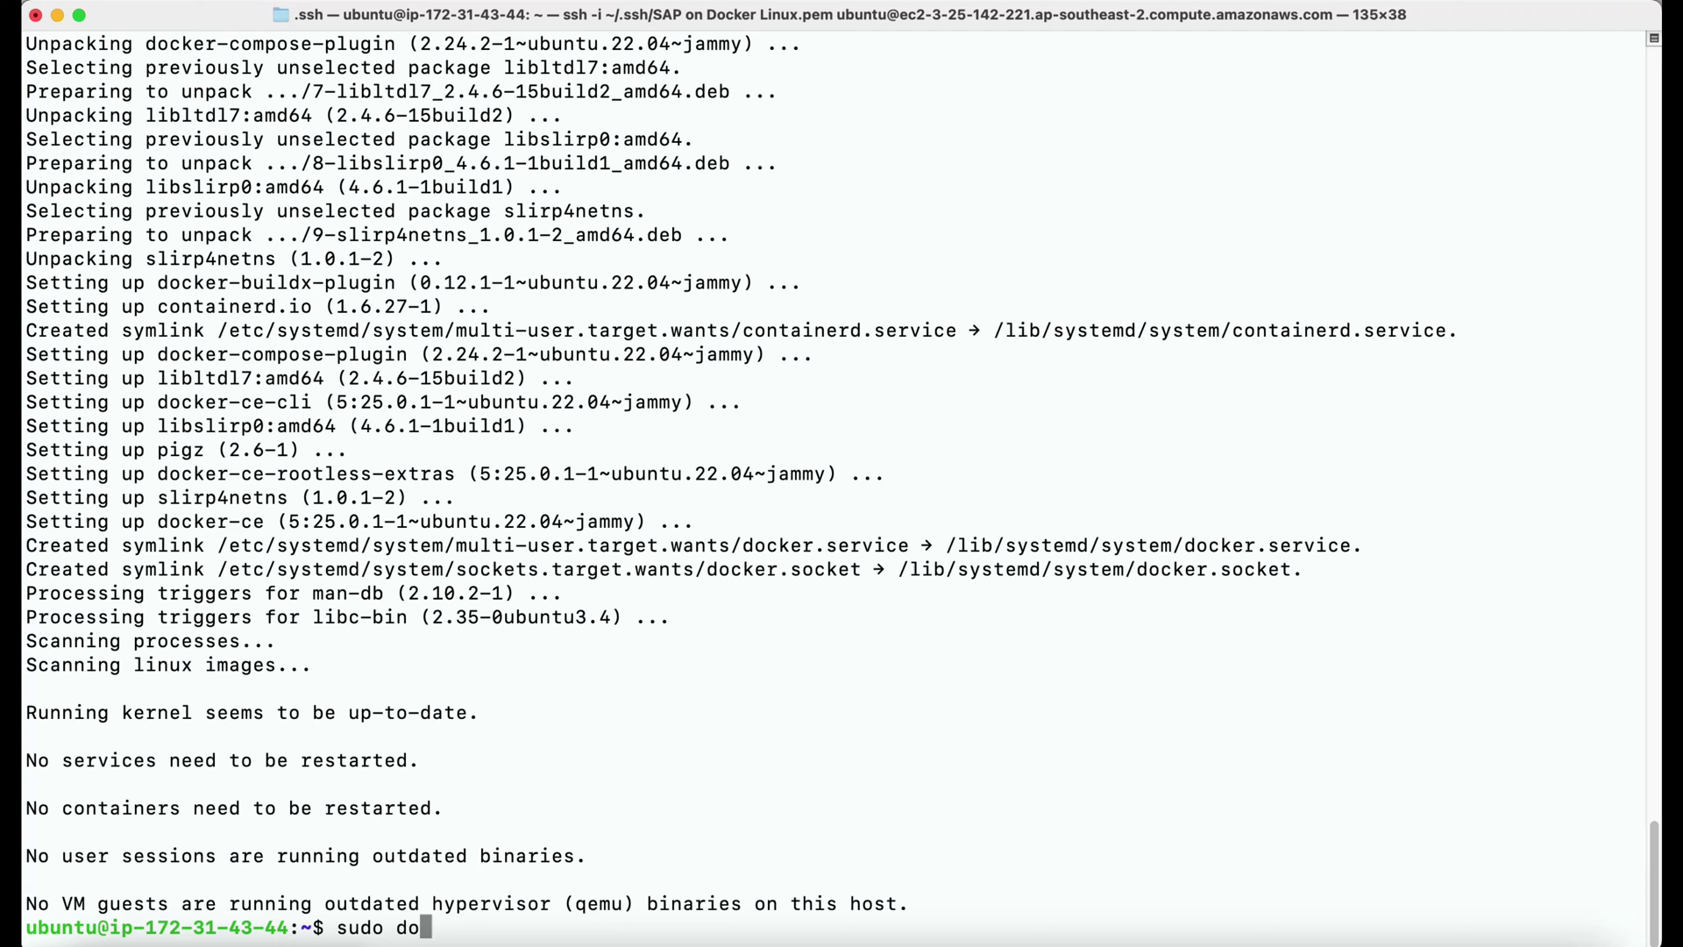
pyautogui.write('cker --version')
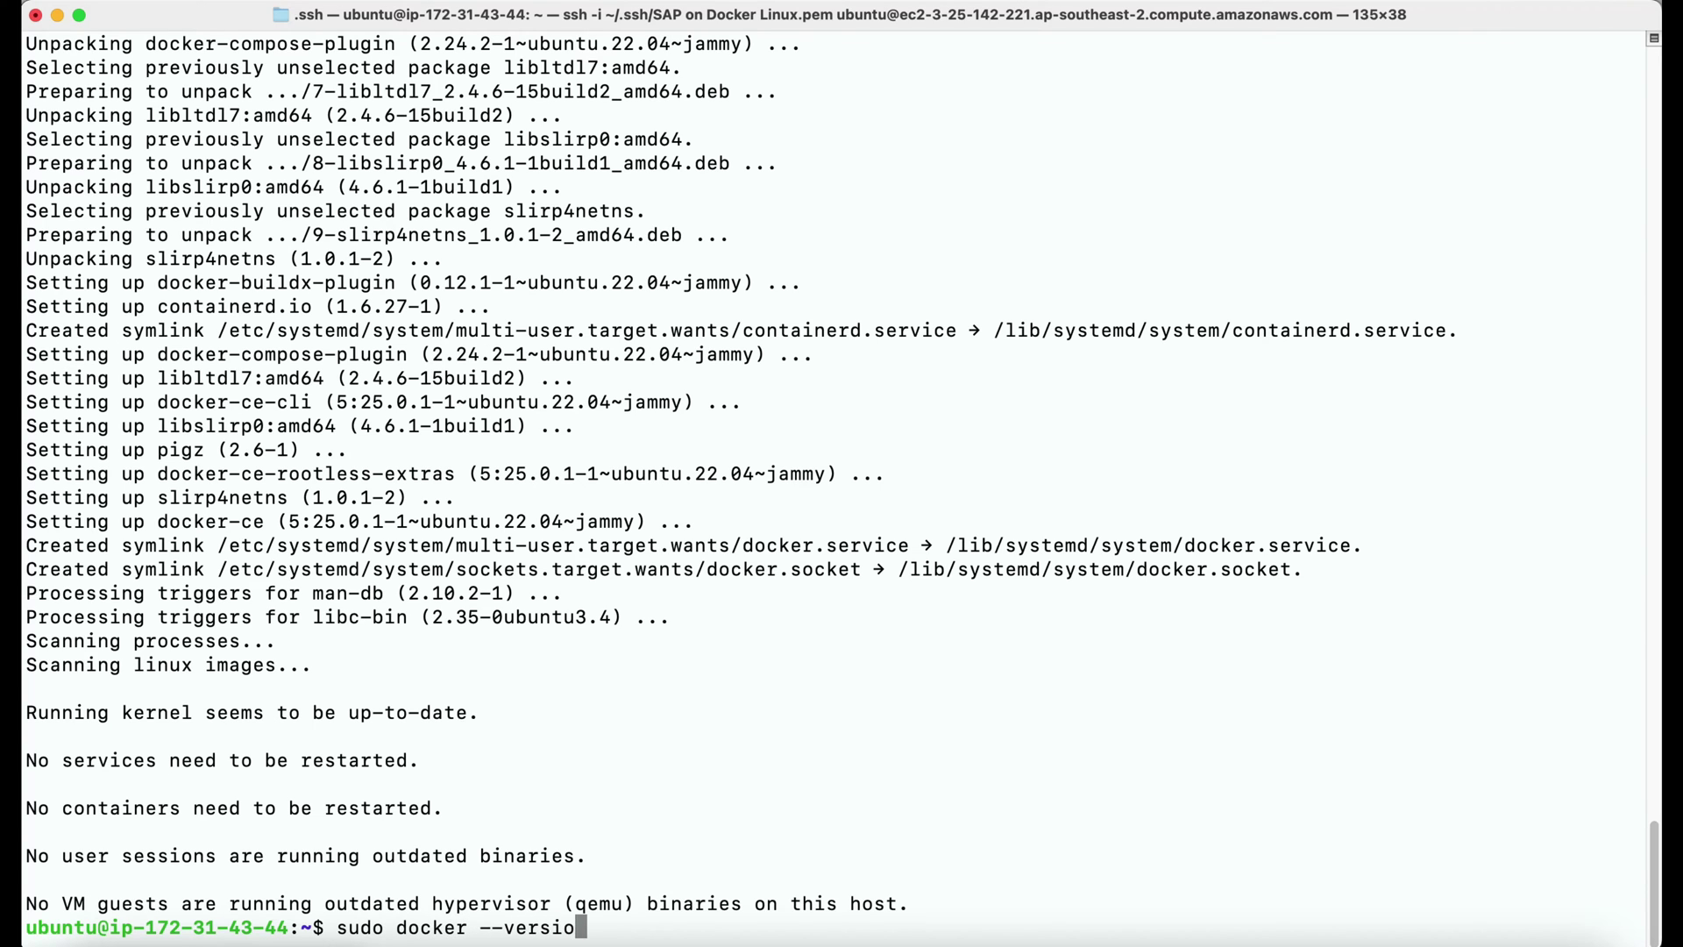
pyautogui.press('Return')
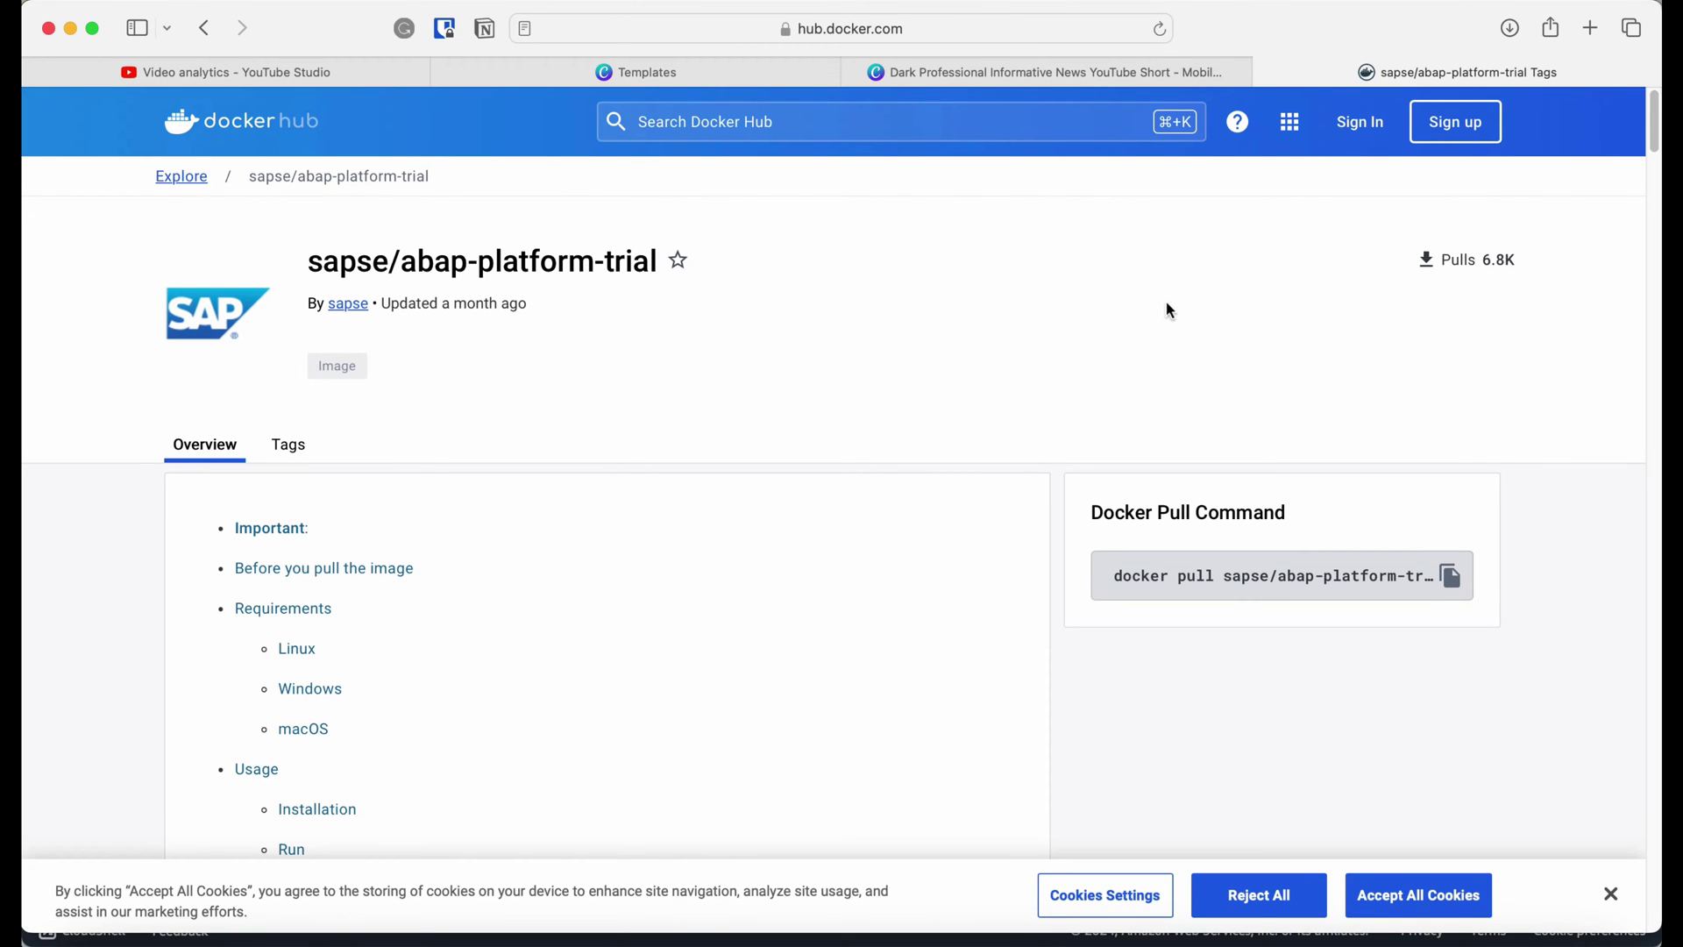
# Copy the docker pull command for tag 1909_SP01 from the sapse/abap-platform-trial Tags page.
pyautogui.scroll(-1, 1051, 348)
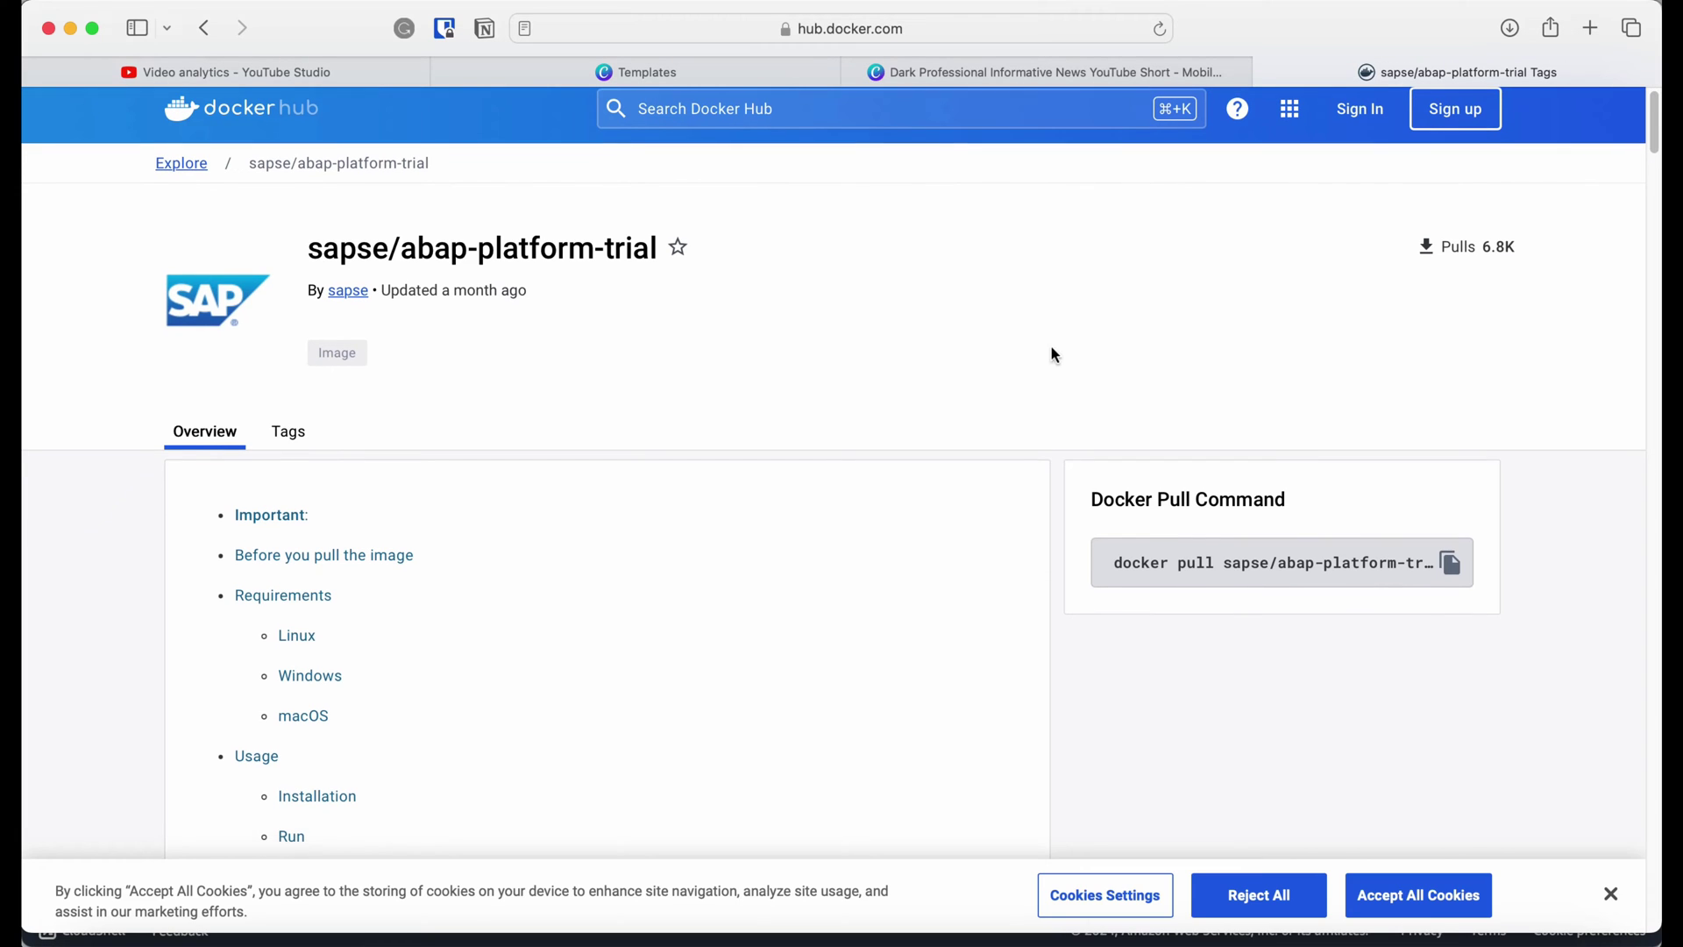
pyautogui.scroll(-3, 842, 382)
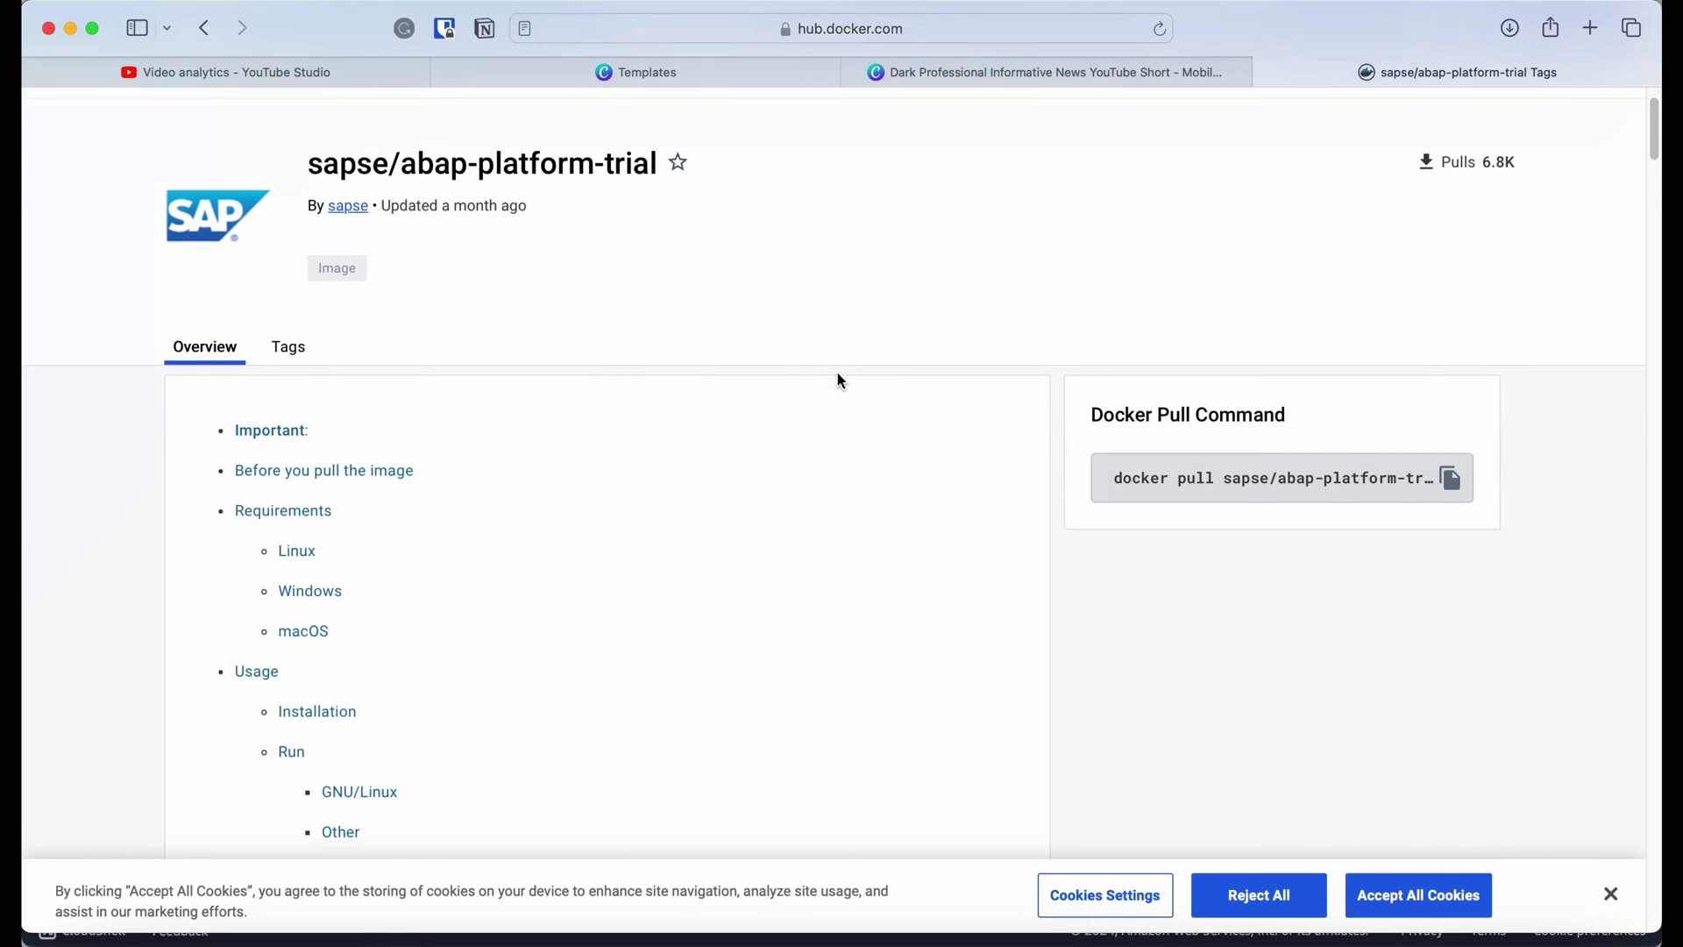
pyautogui.moveTo(1647, 138); pyautogui.dragTo(1655, 123)
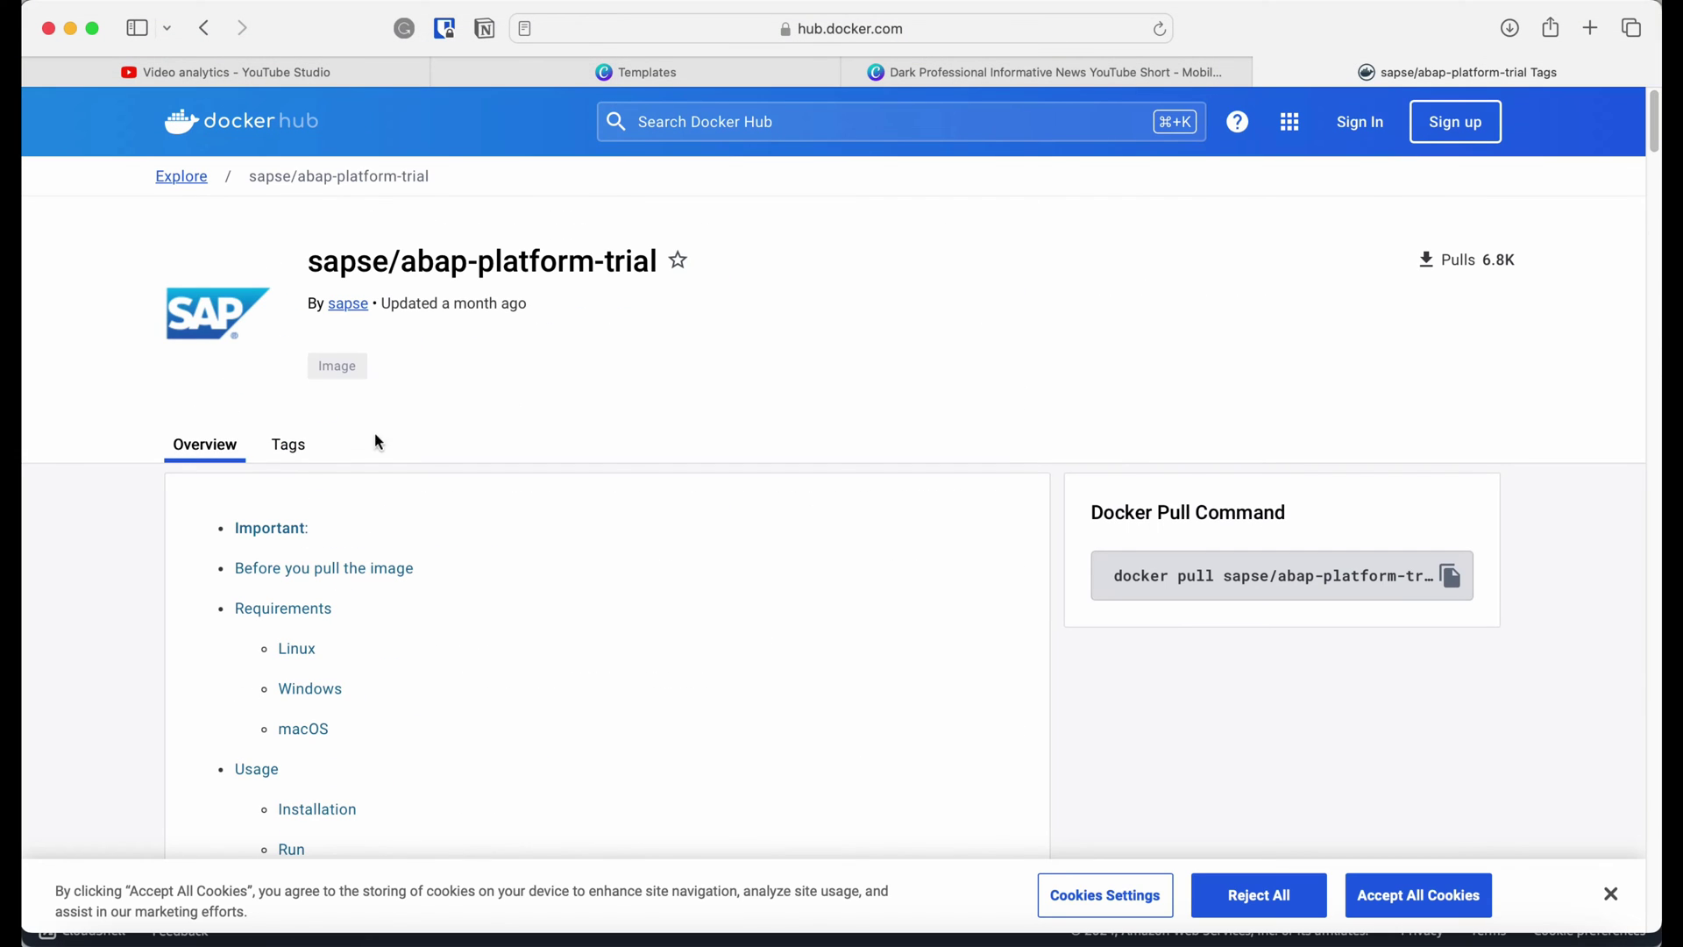
pyautogui.click(291, 446)
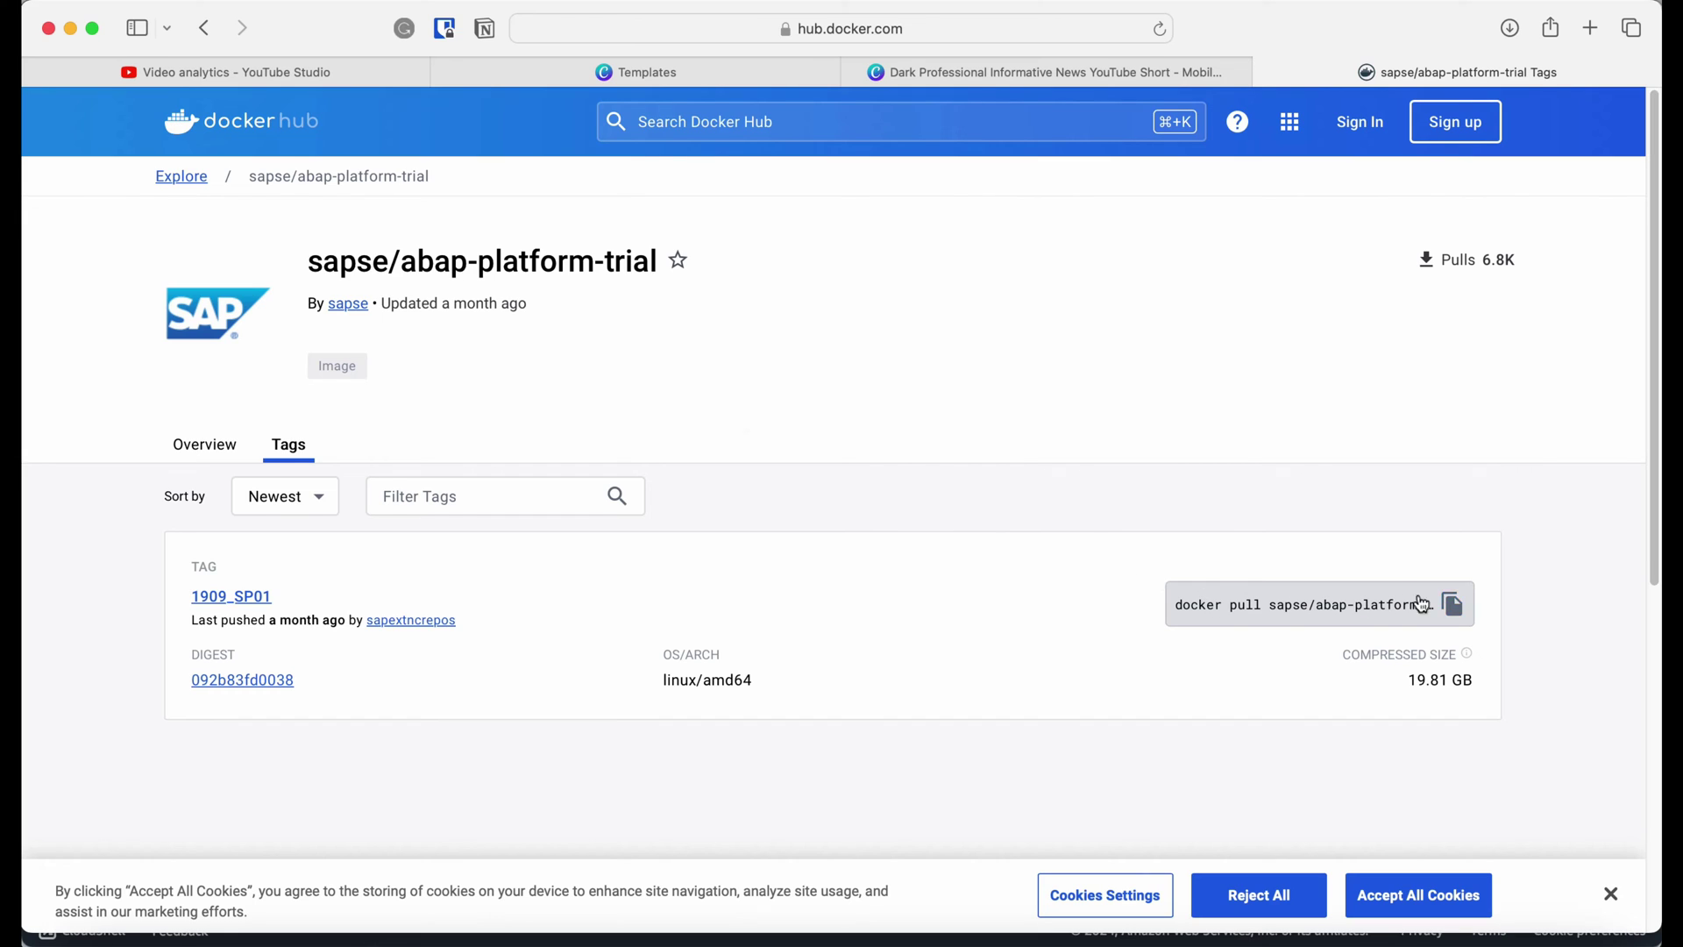
pyautogui.click(1455, 607)
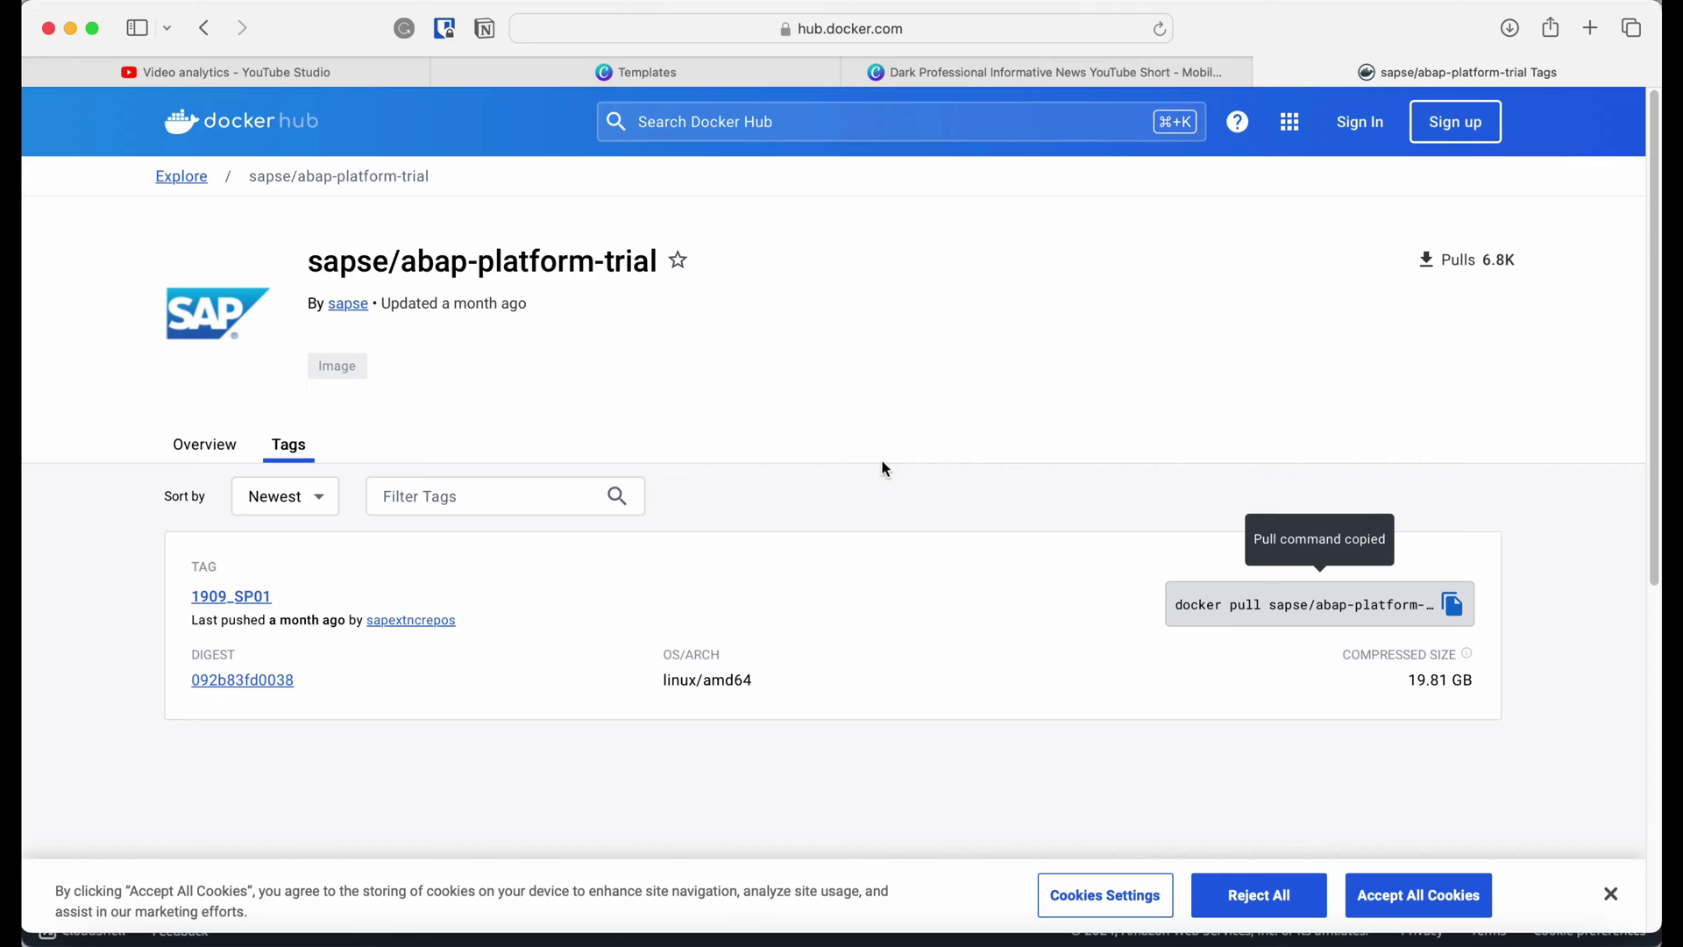
pyautogui.hotkey('alt', 'Tab')
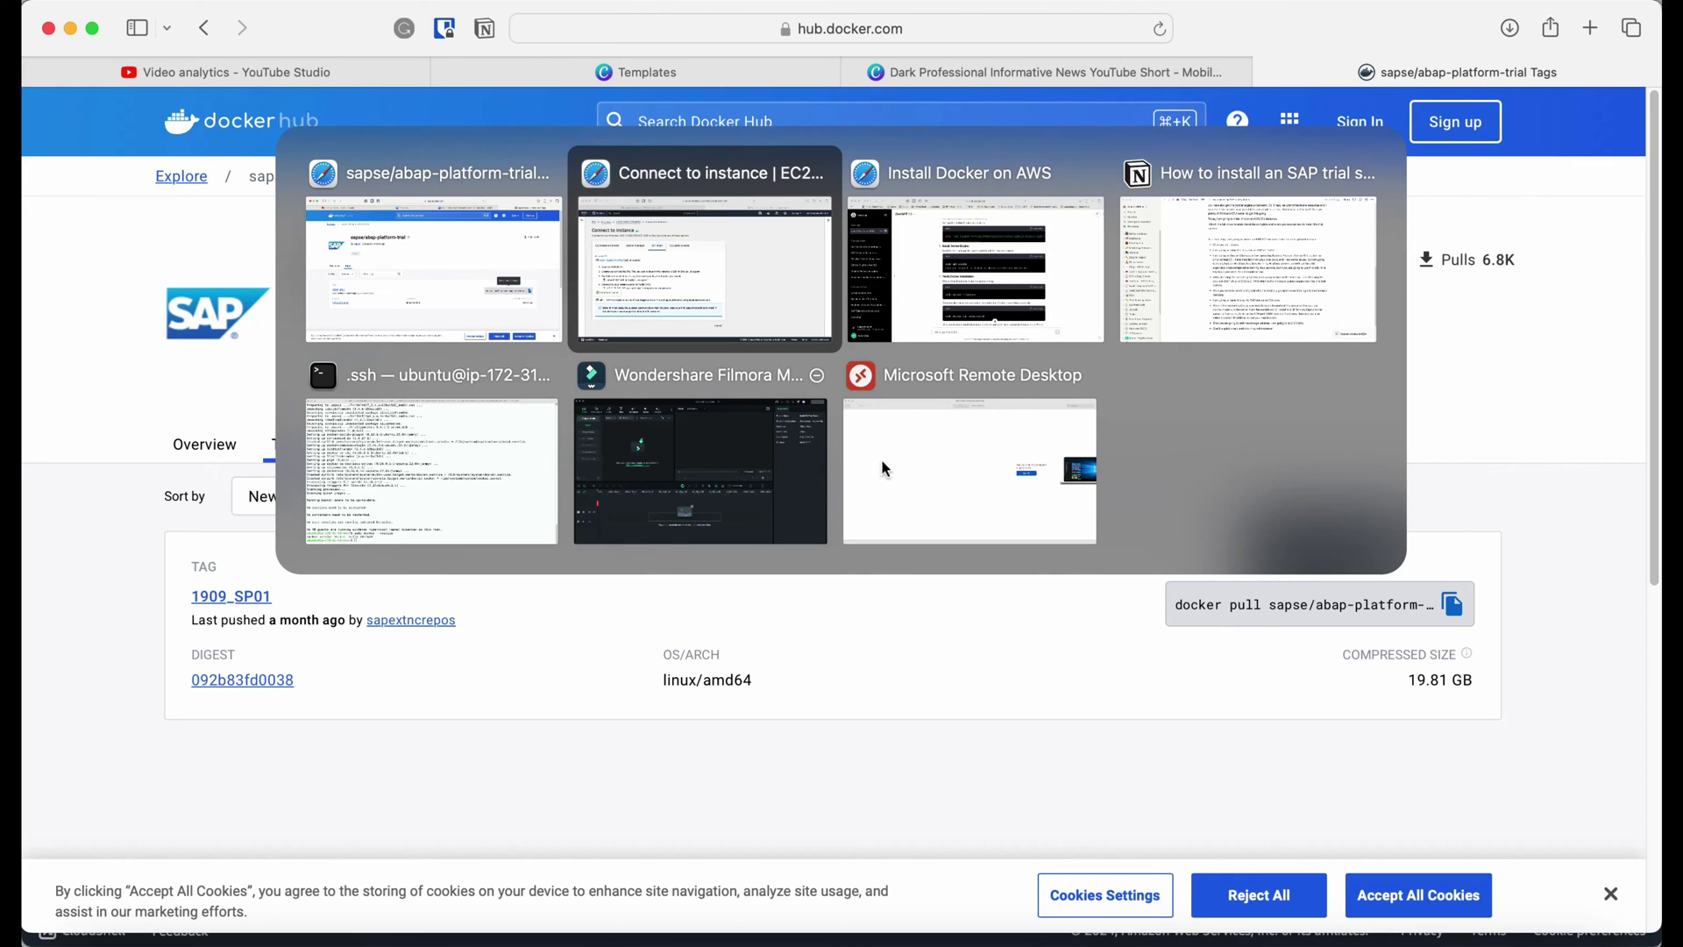
# Pull sapse/abap-platform-trial:1909_SP01, rerunning the pasted command with sudo after the permission error.
pyautogui.hotkey('alt', 'Tab')
pyautogui.hotkey('alt', 'Tab')
pyautogui.hotkey('alt', 'Tab')
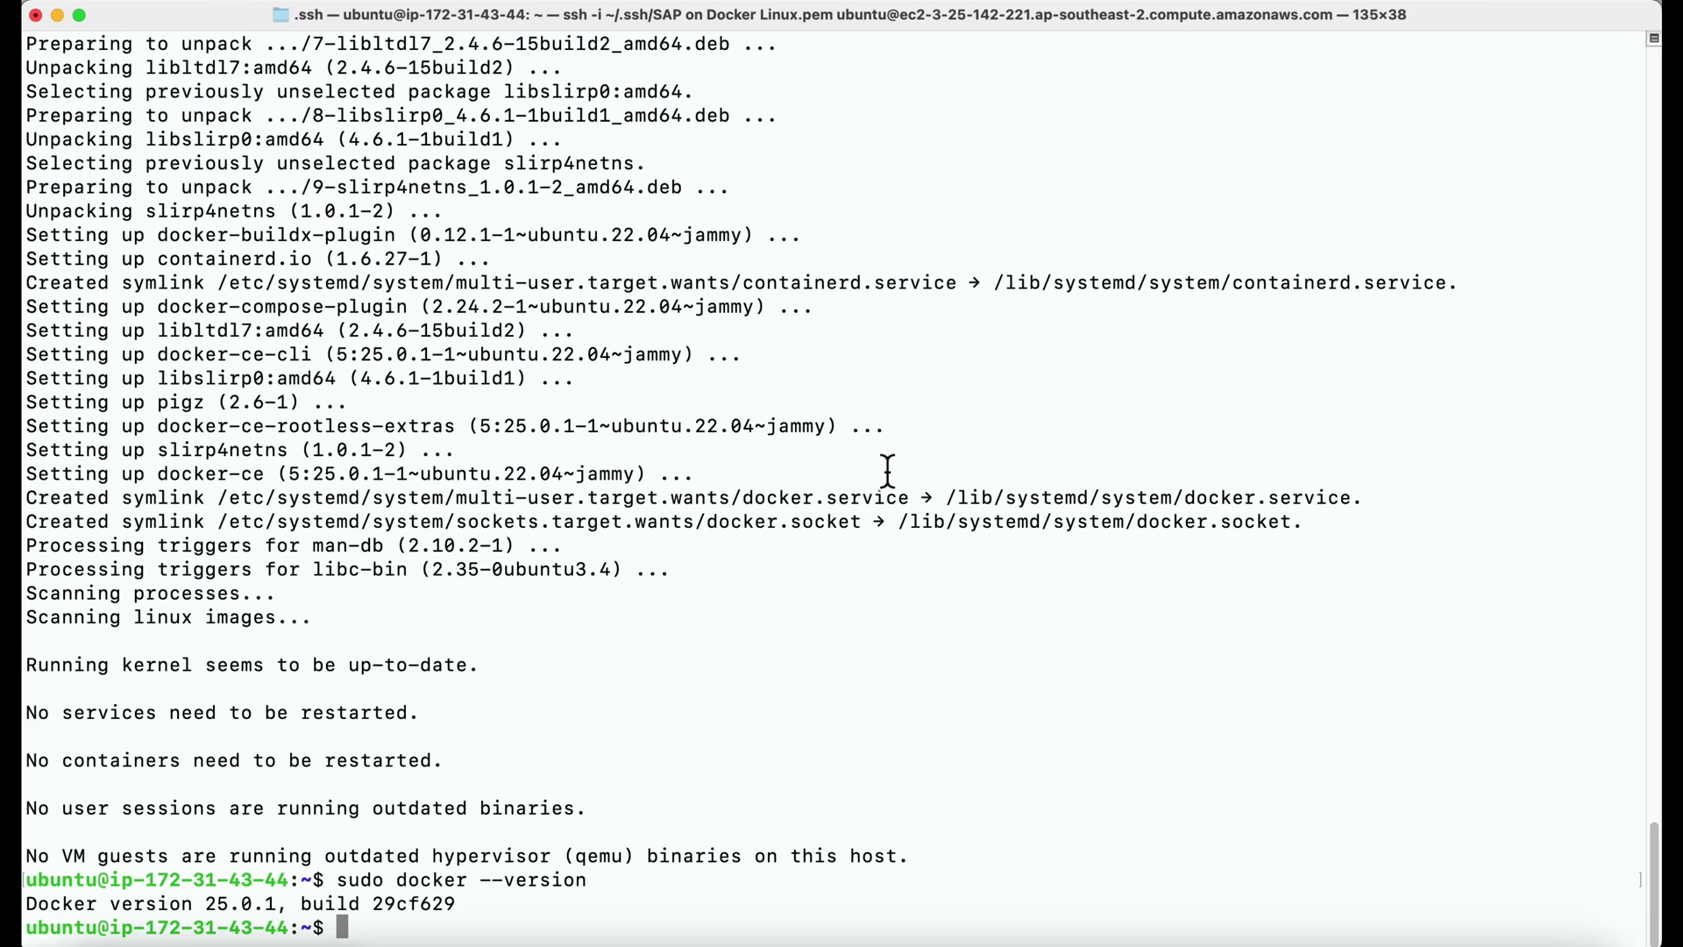
pyautogui.press('super+v')
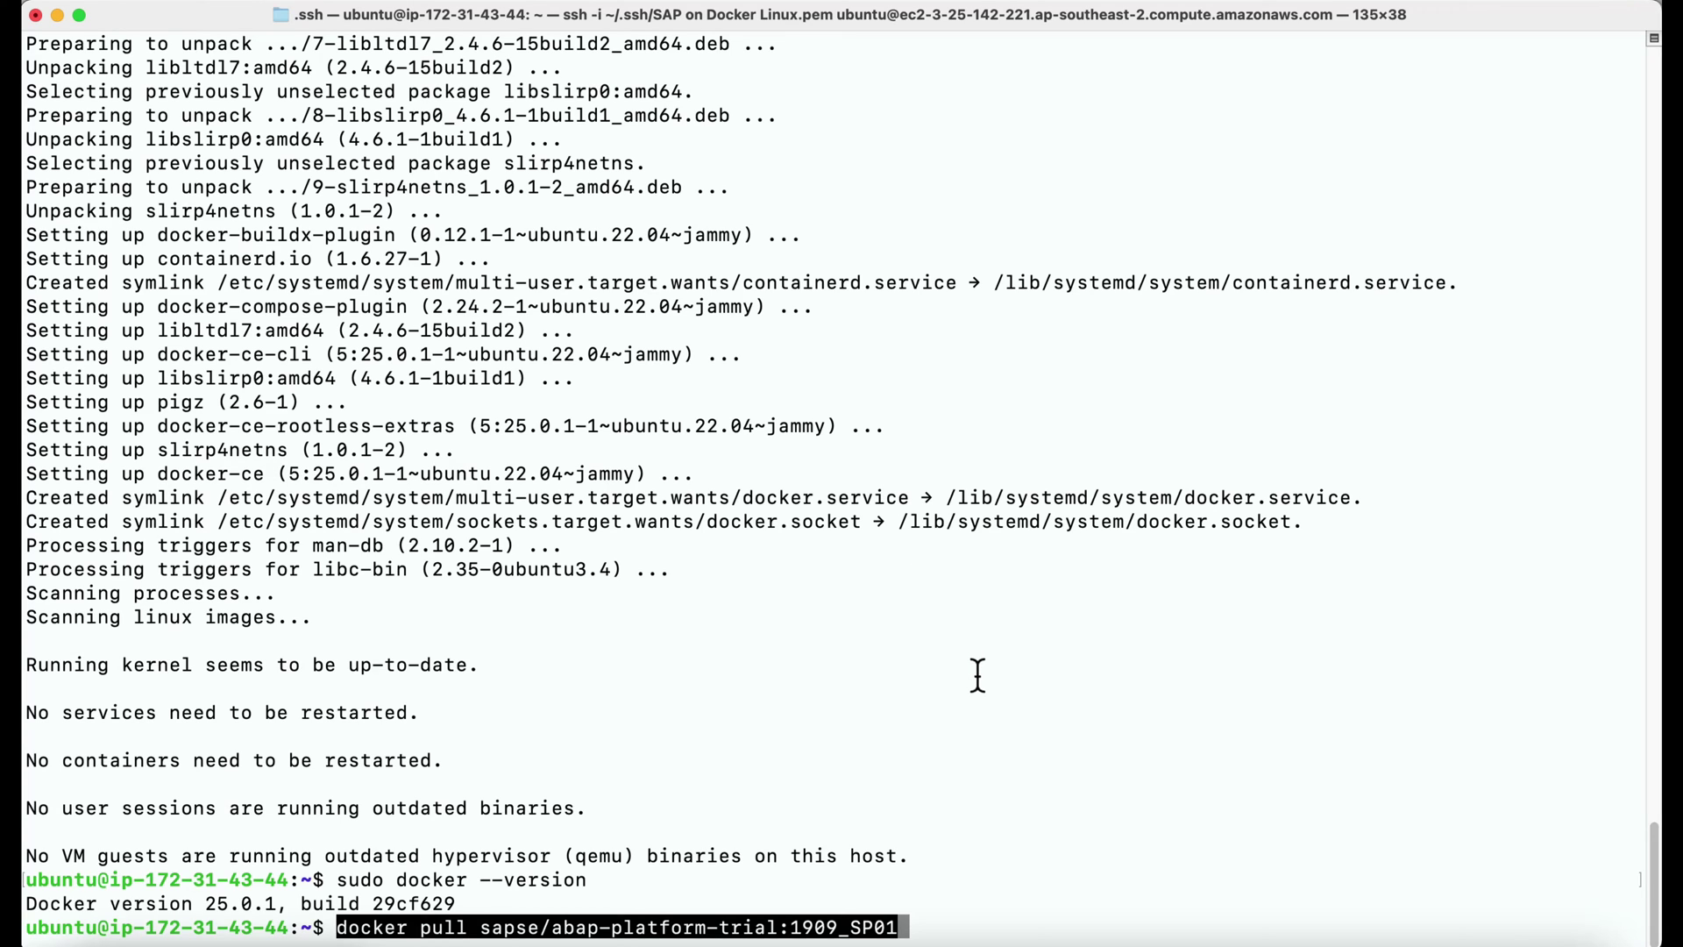
pyautogui.press('Right')
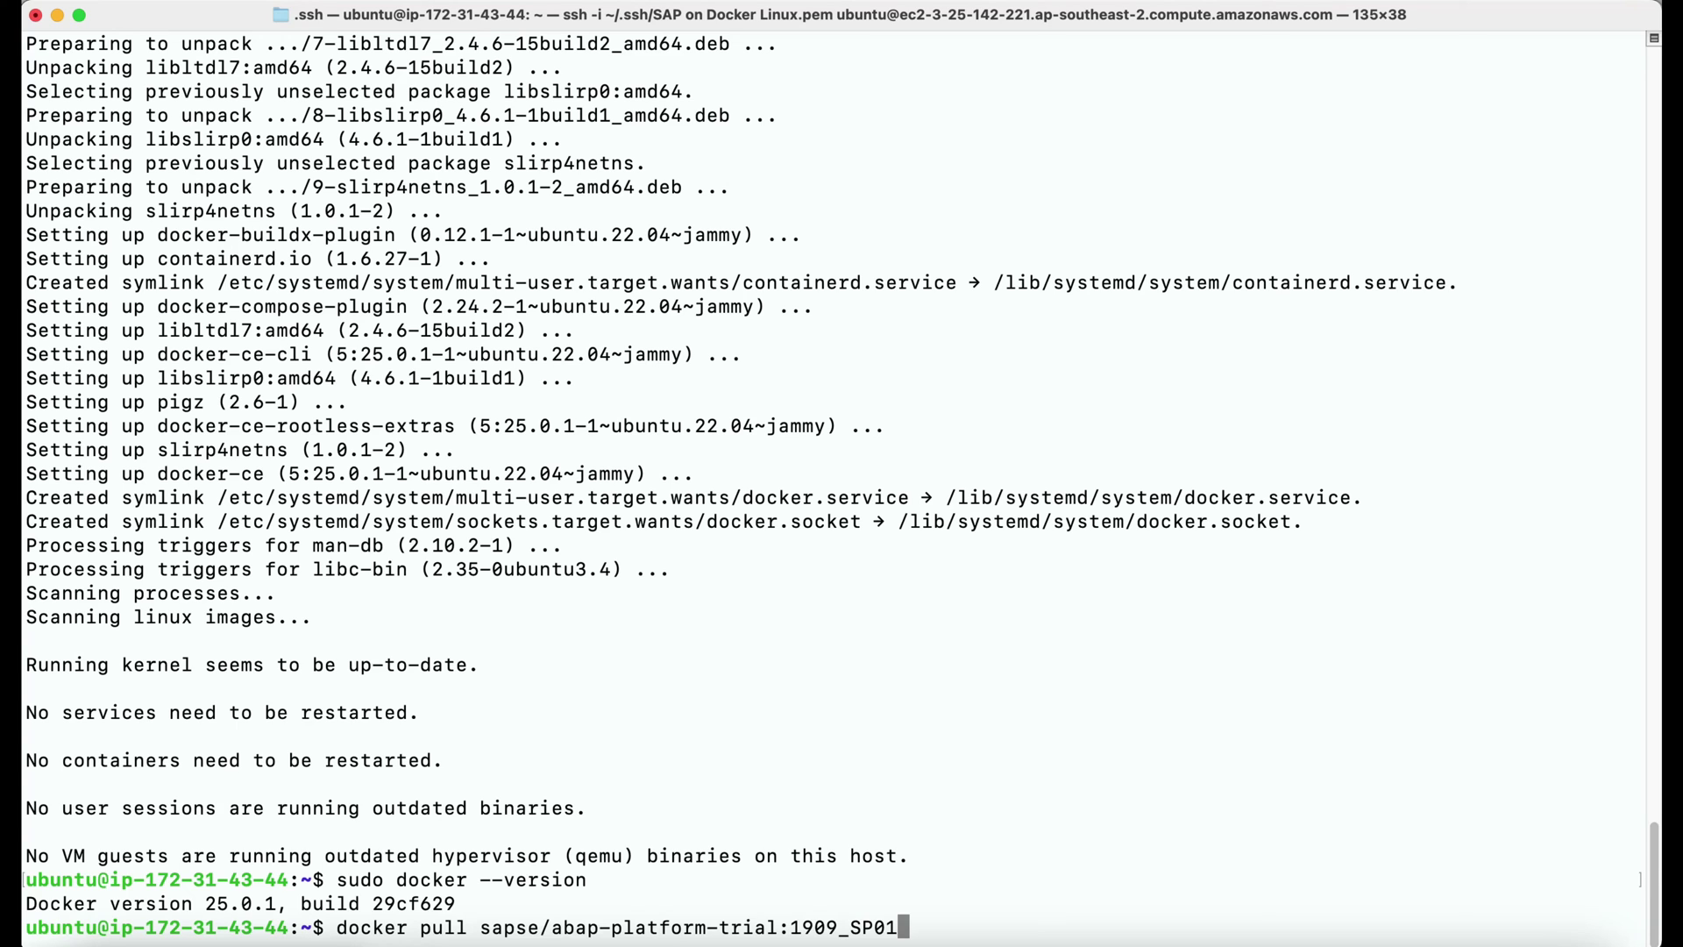
pyautogui.press('Return')
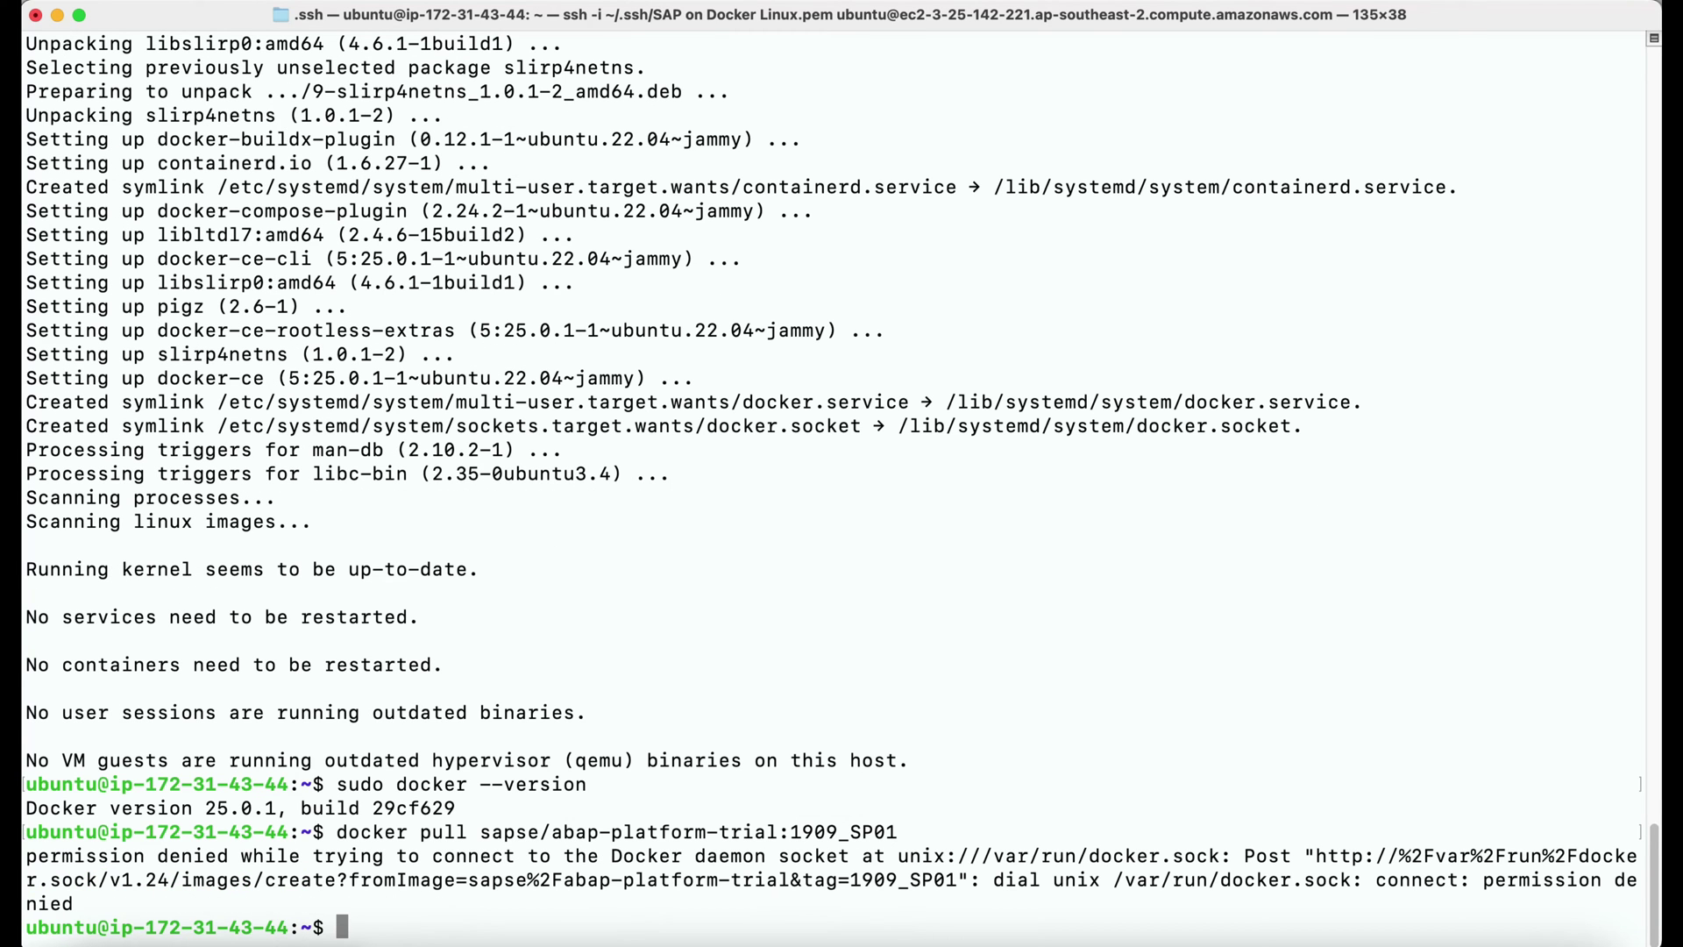
pyautogui.write('sudo')
pyautogui.press('super+v')
pyautogui.press('Return')
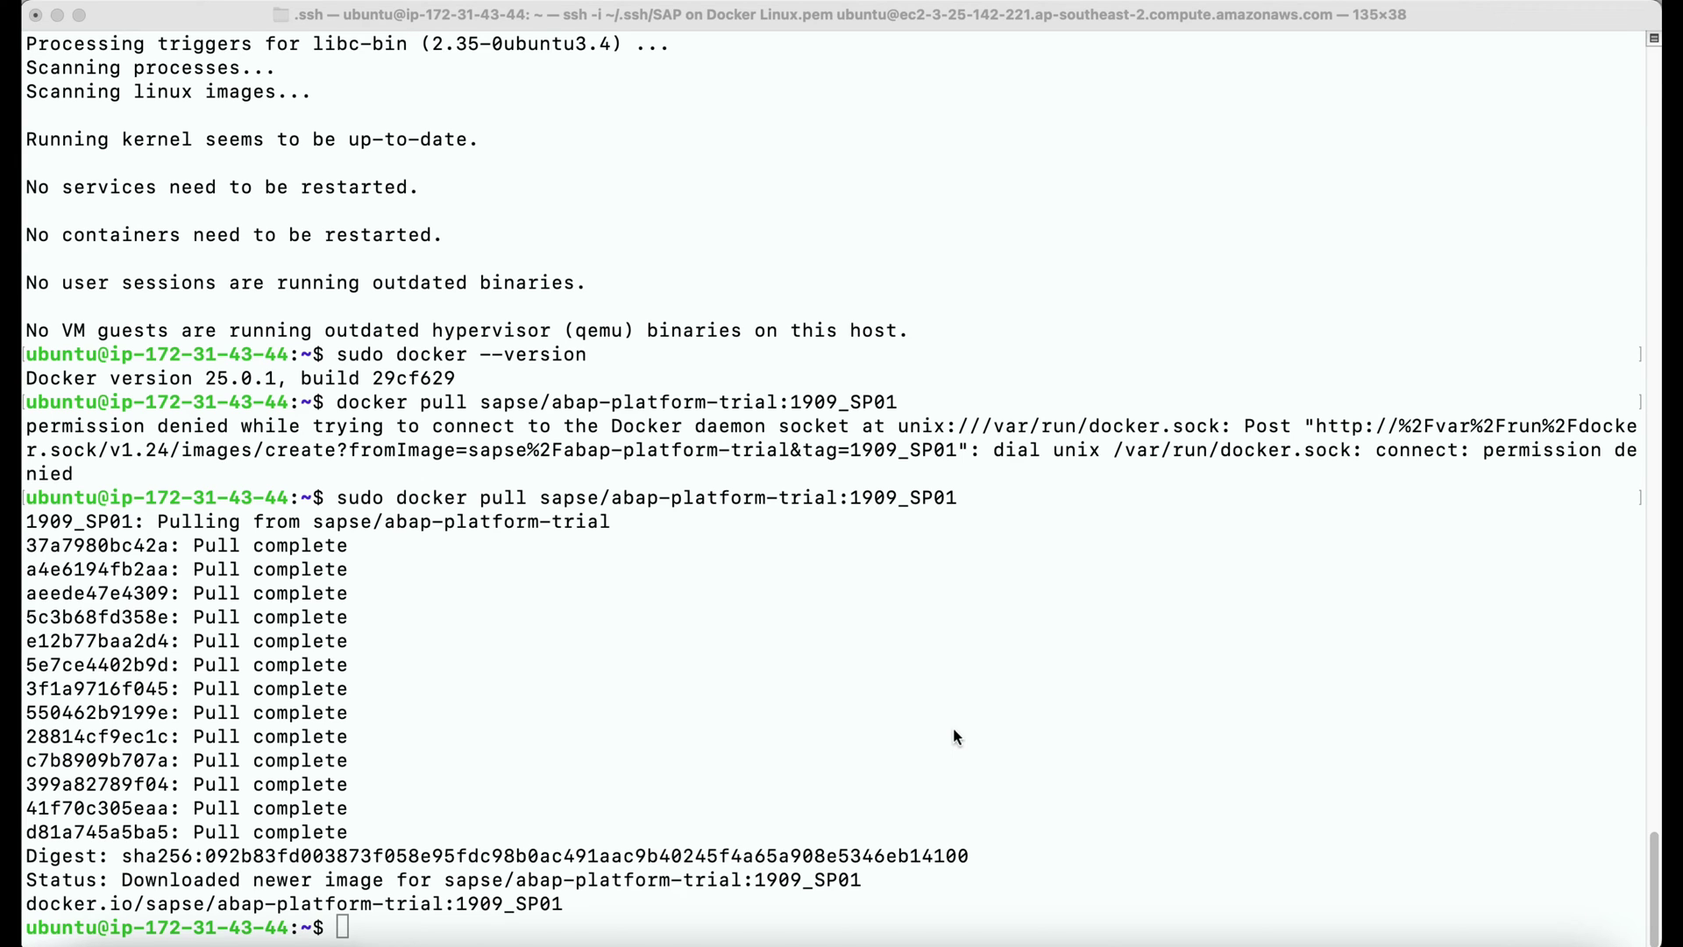
# Copy the documented 'Other' docker run command from the Docker Hub page.
pyautogui.press('super+Tab')
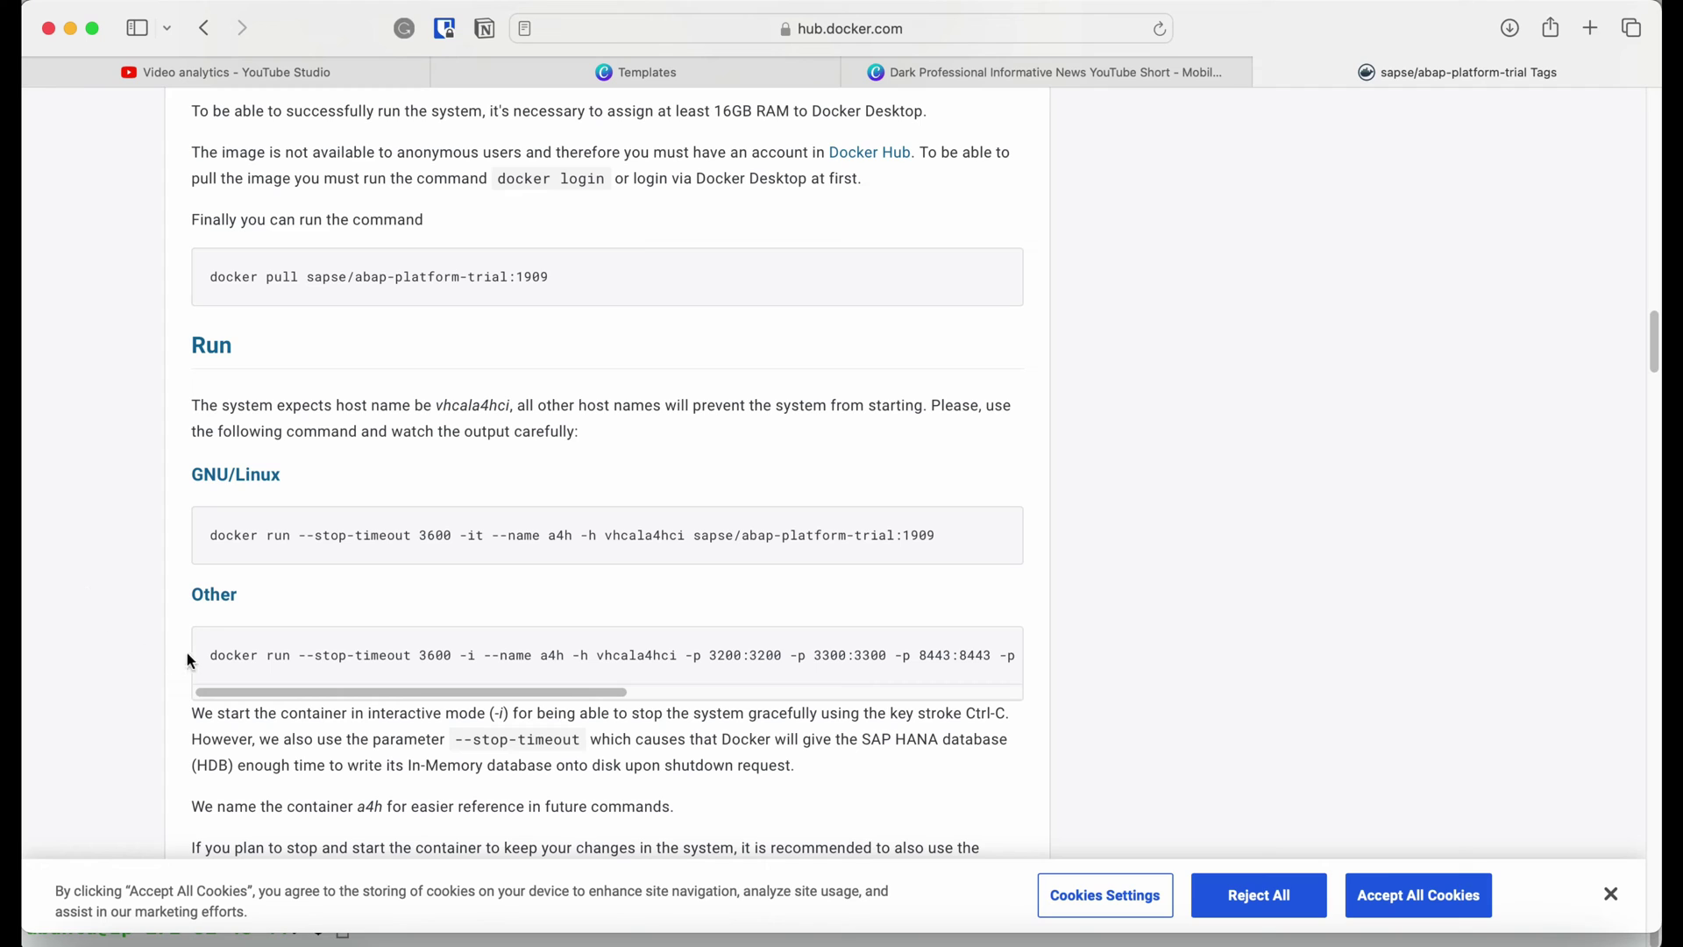
pyautogui.moveTo(211, 653); pyautogui.dragTo(1003, 639)
pyautogui.press('super+c')
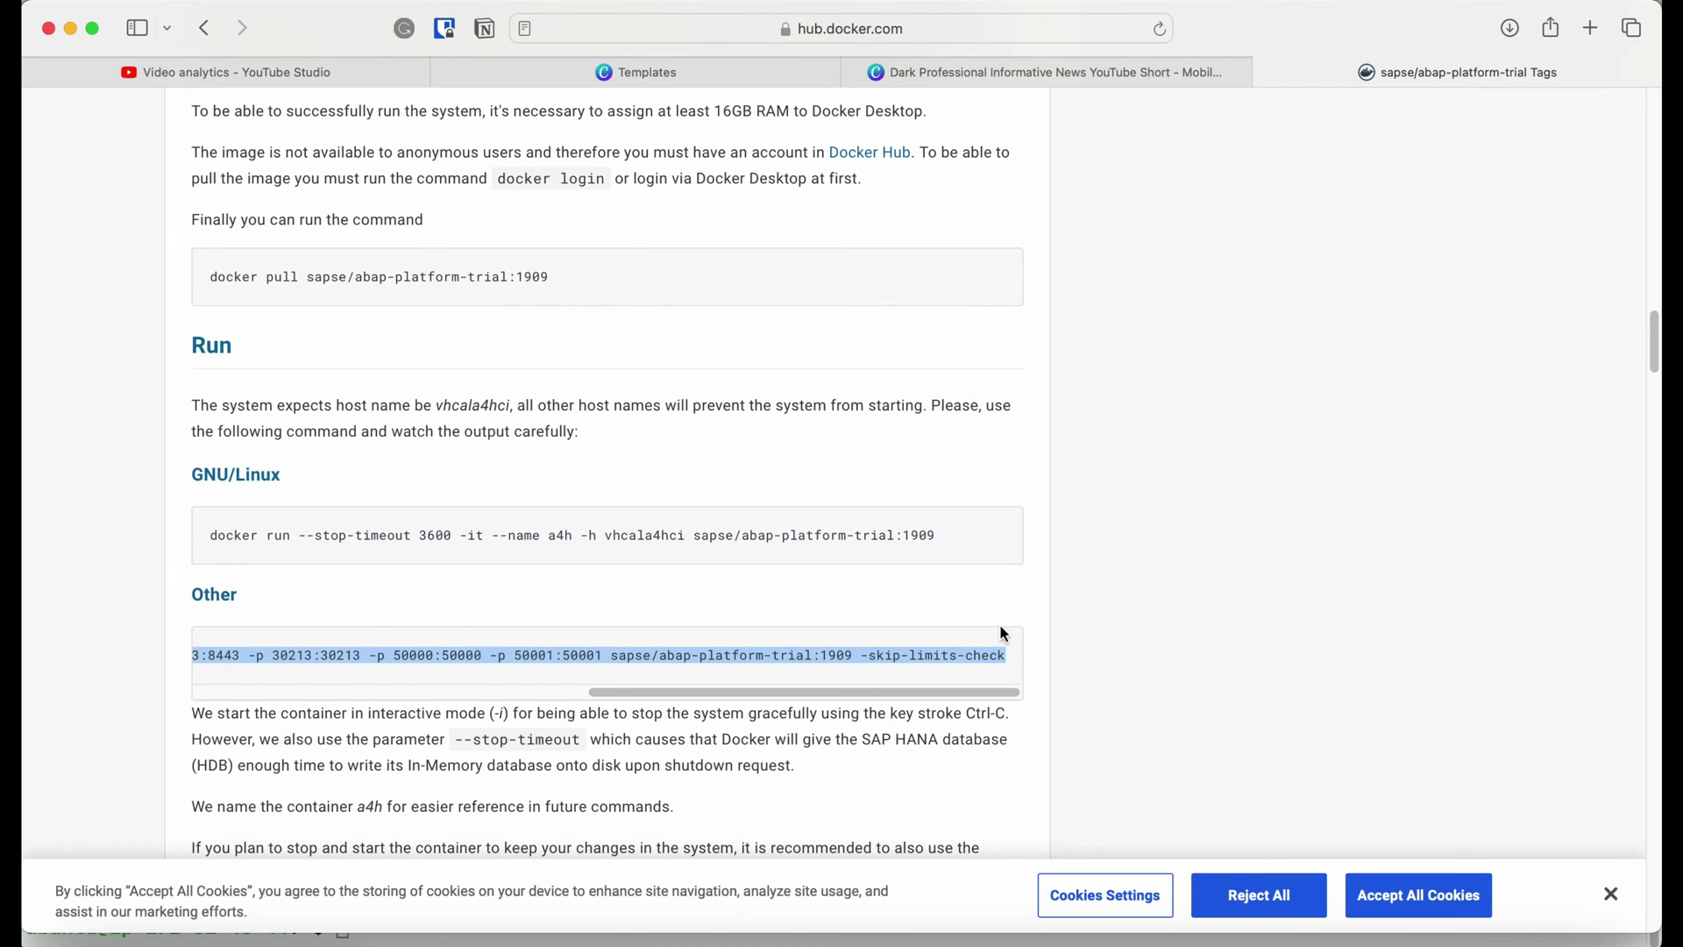
pyautogui.scroll(-3, 1044, 625)
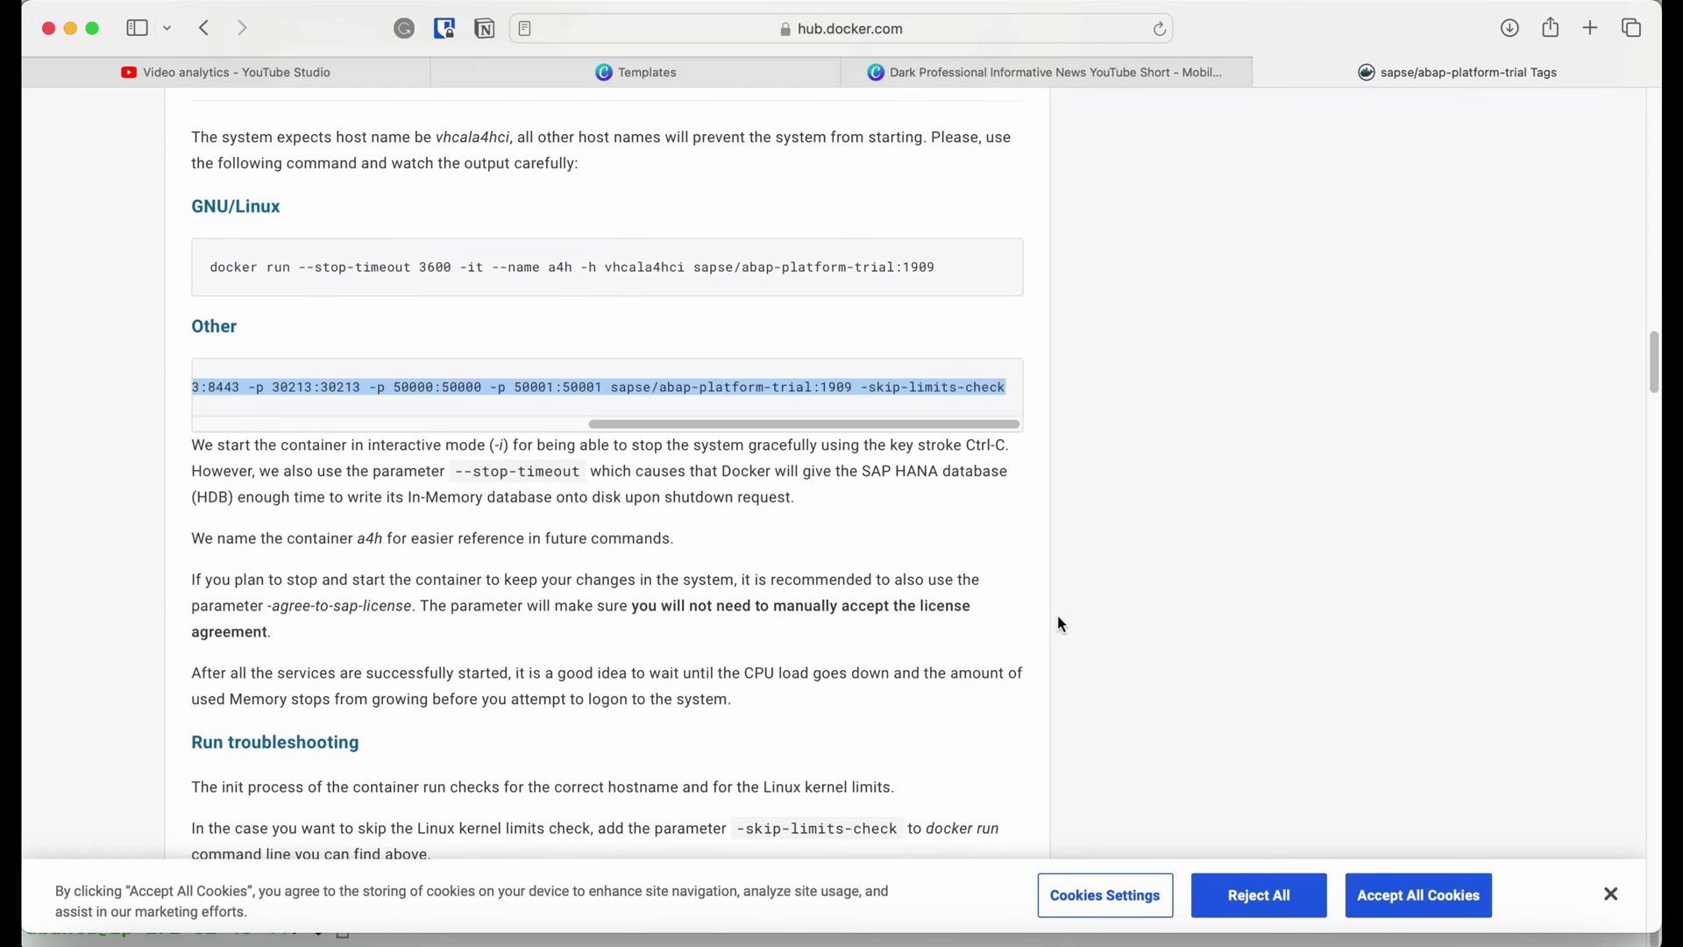
pyautogui.scroll(-2, 1061, 624)
pyautogui.scroll(3, 1059, 624)
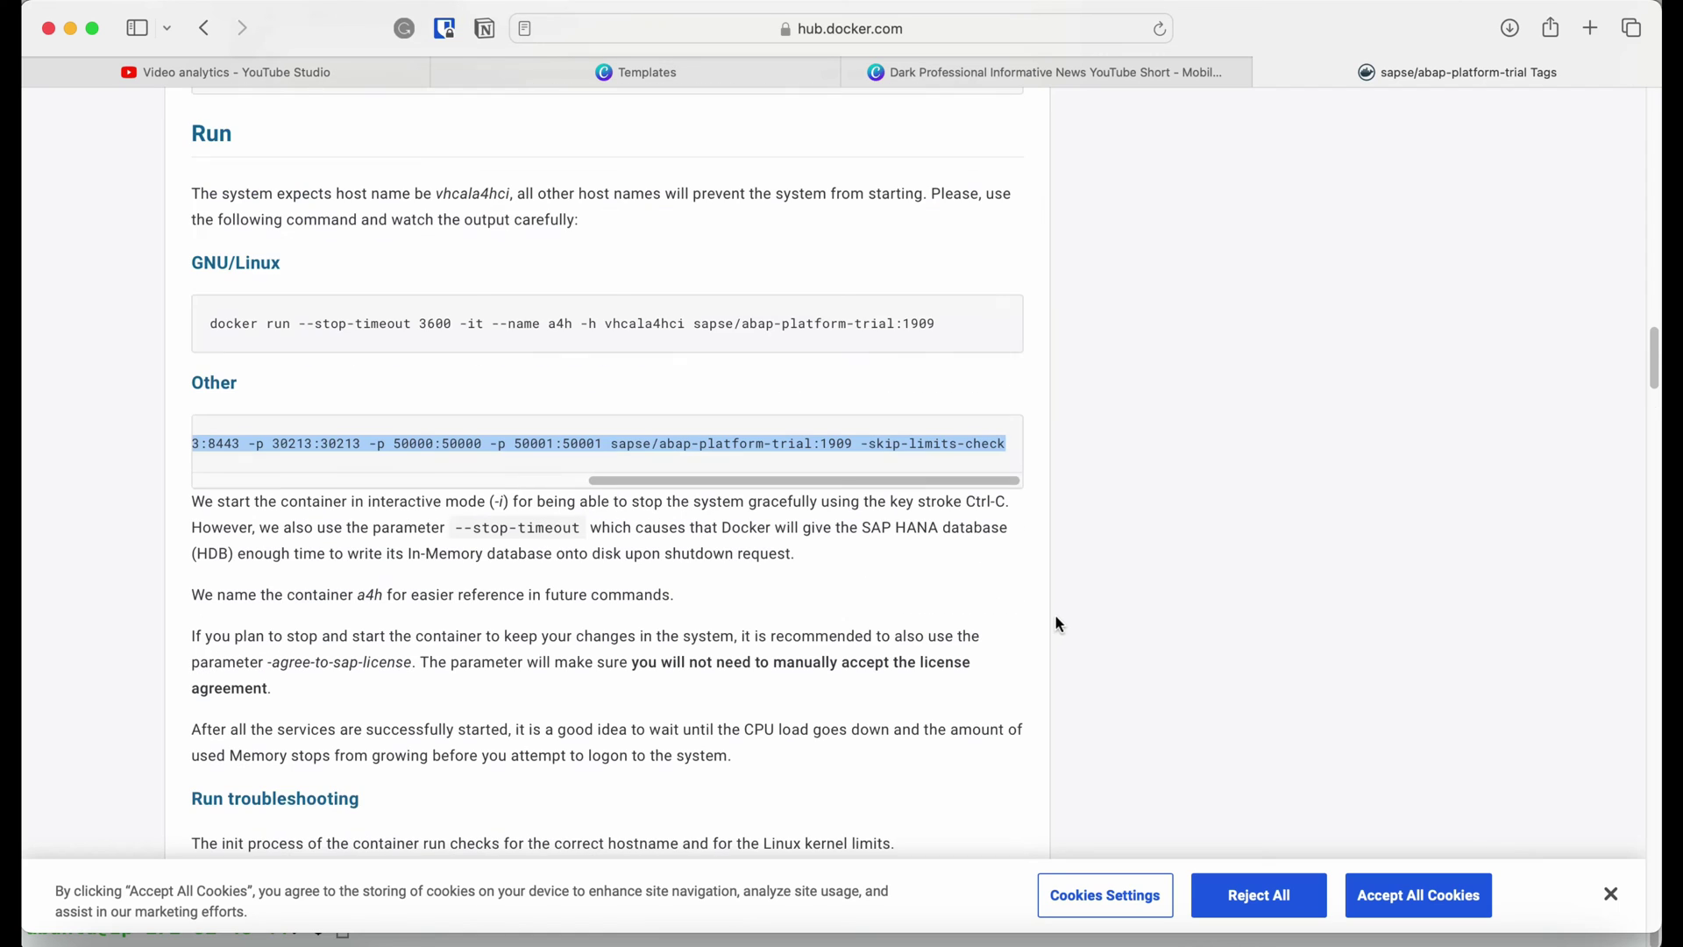
# Run the pasted docker run command with tag 1909_SP01 and a sudo prefix to start the a4h container.
pyautogui.press('super+Tab')
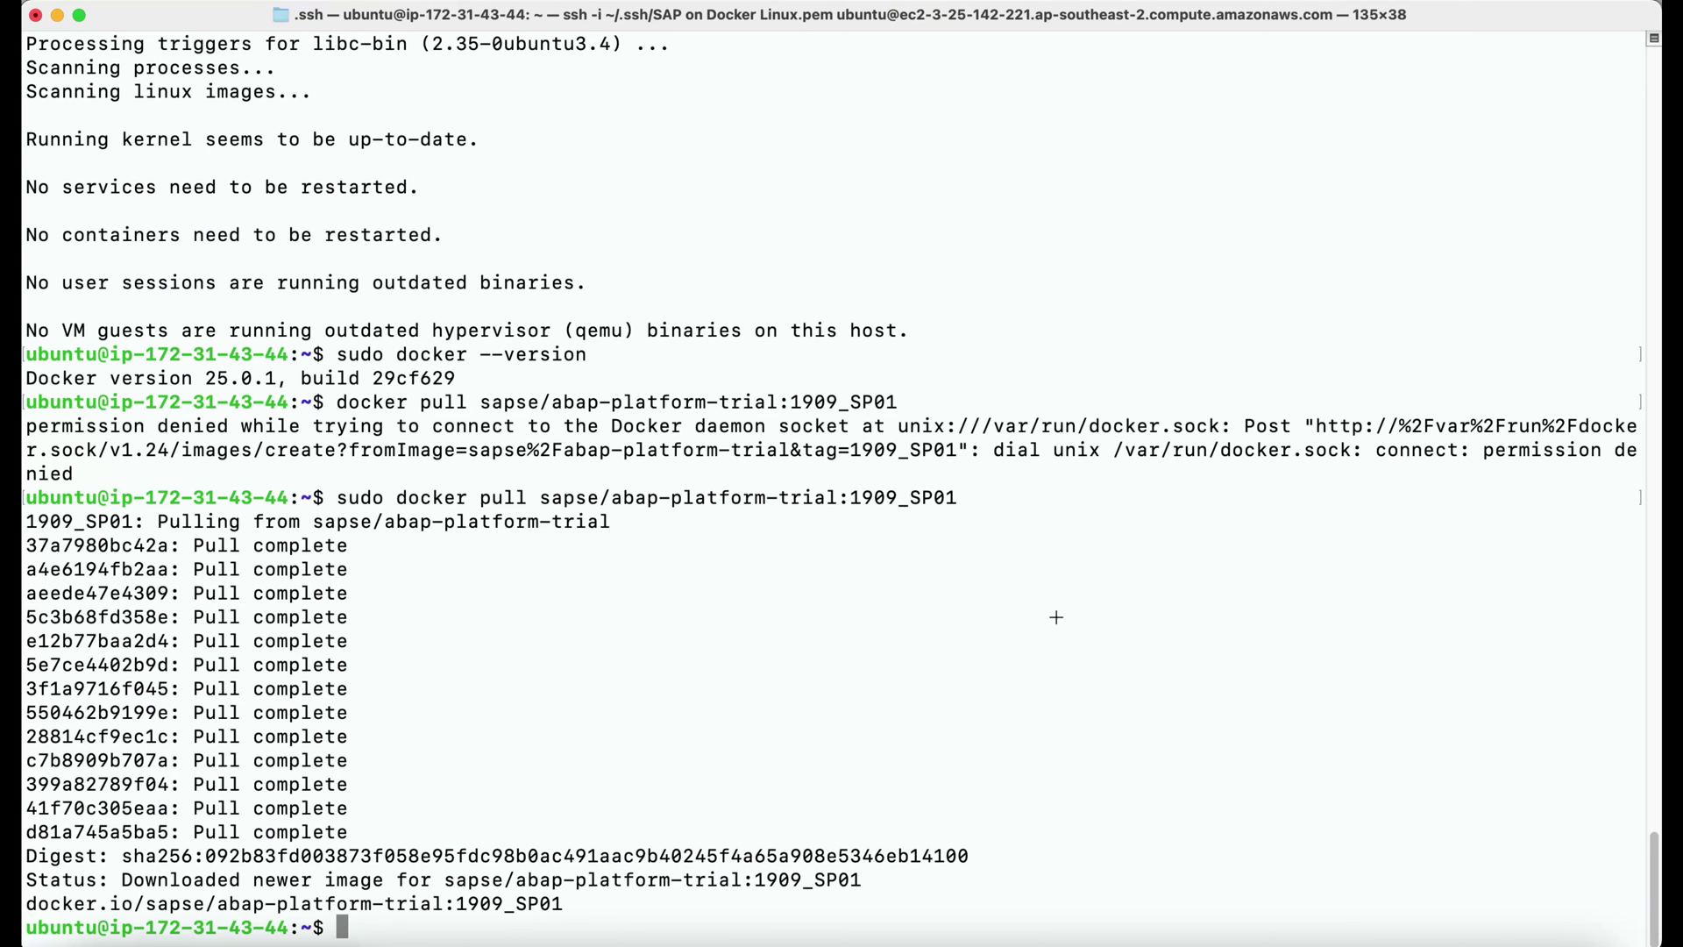
pyautogui.press('super+v')
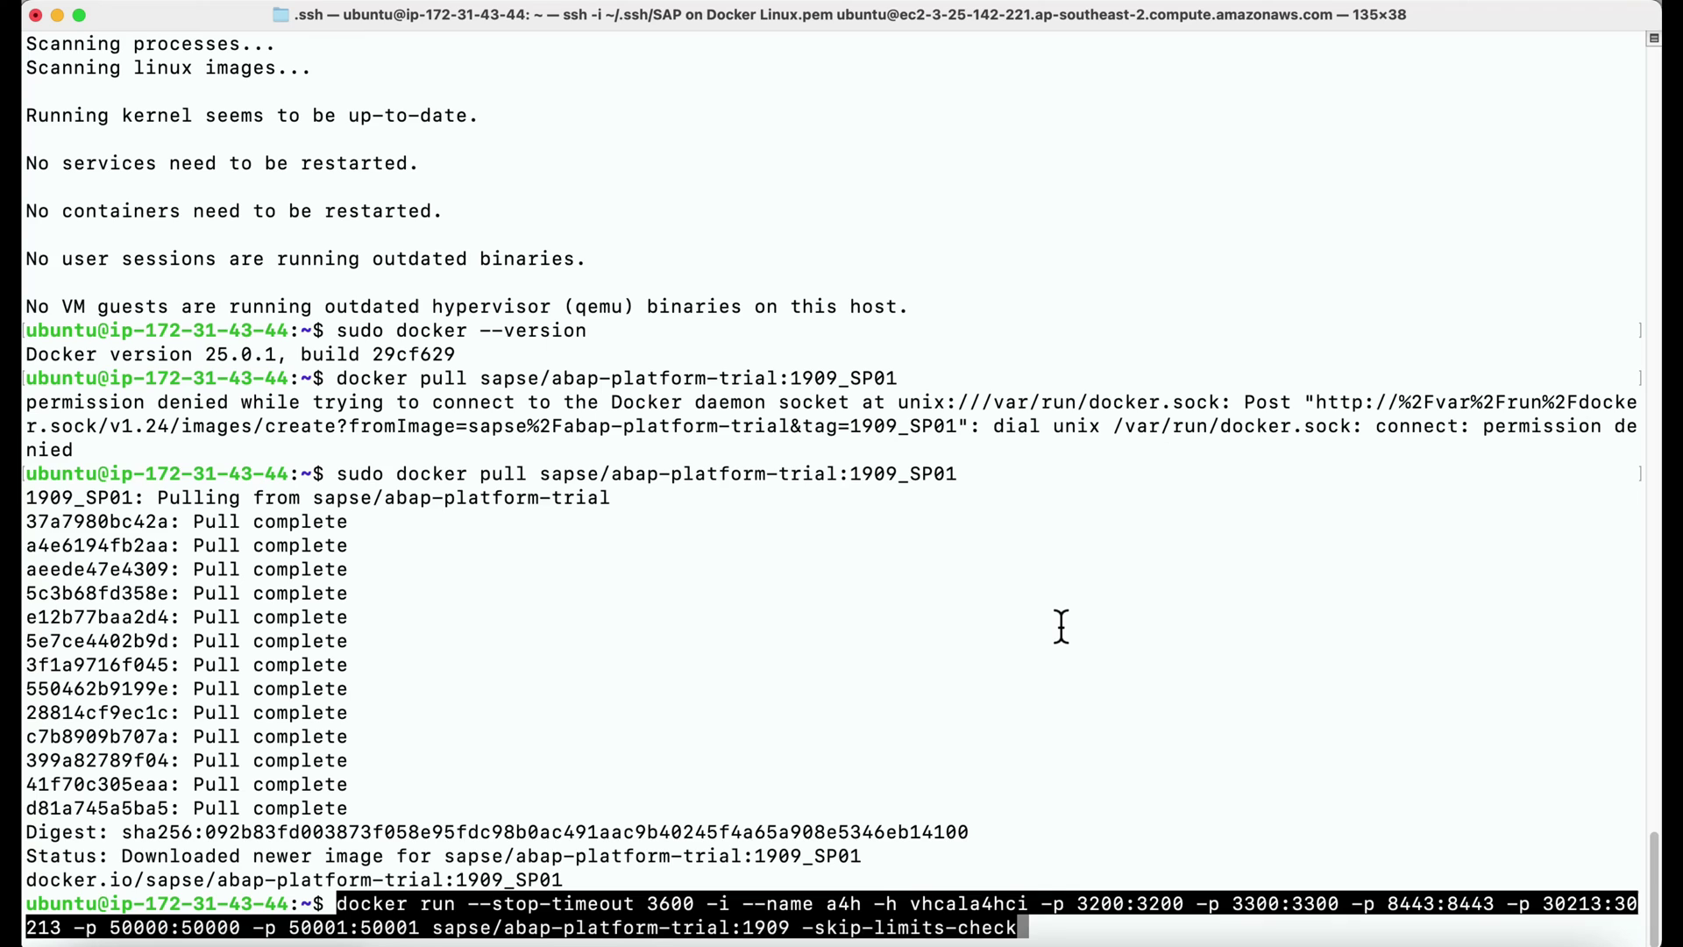
pyautogui.press('Left')
pyautogui.press('Left')
pyautogui.press('Left')
pyautogui.press('Left')
pyautogui.press('Left')
pyautogui.press('Left')
pyautogui.press('Left')
pyautogui.press('Left')
pyautogui.press('Left')
pyautogui.press('Left')
pyautogui.press('Left')
pyautogui.press('Left')
pyautogui.press('Left')
pyautogui.press('Left')
pyautogui.press('Left')
pyautogui.press('Left')
pyautogui.press('Left')
pyautogui.press('Left')
pyautogui.press('Left')
pyautogui.write('_SP01')
pyautogui.hotkey('ctrl', 'a')
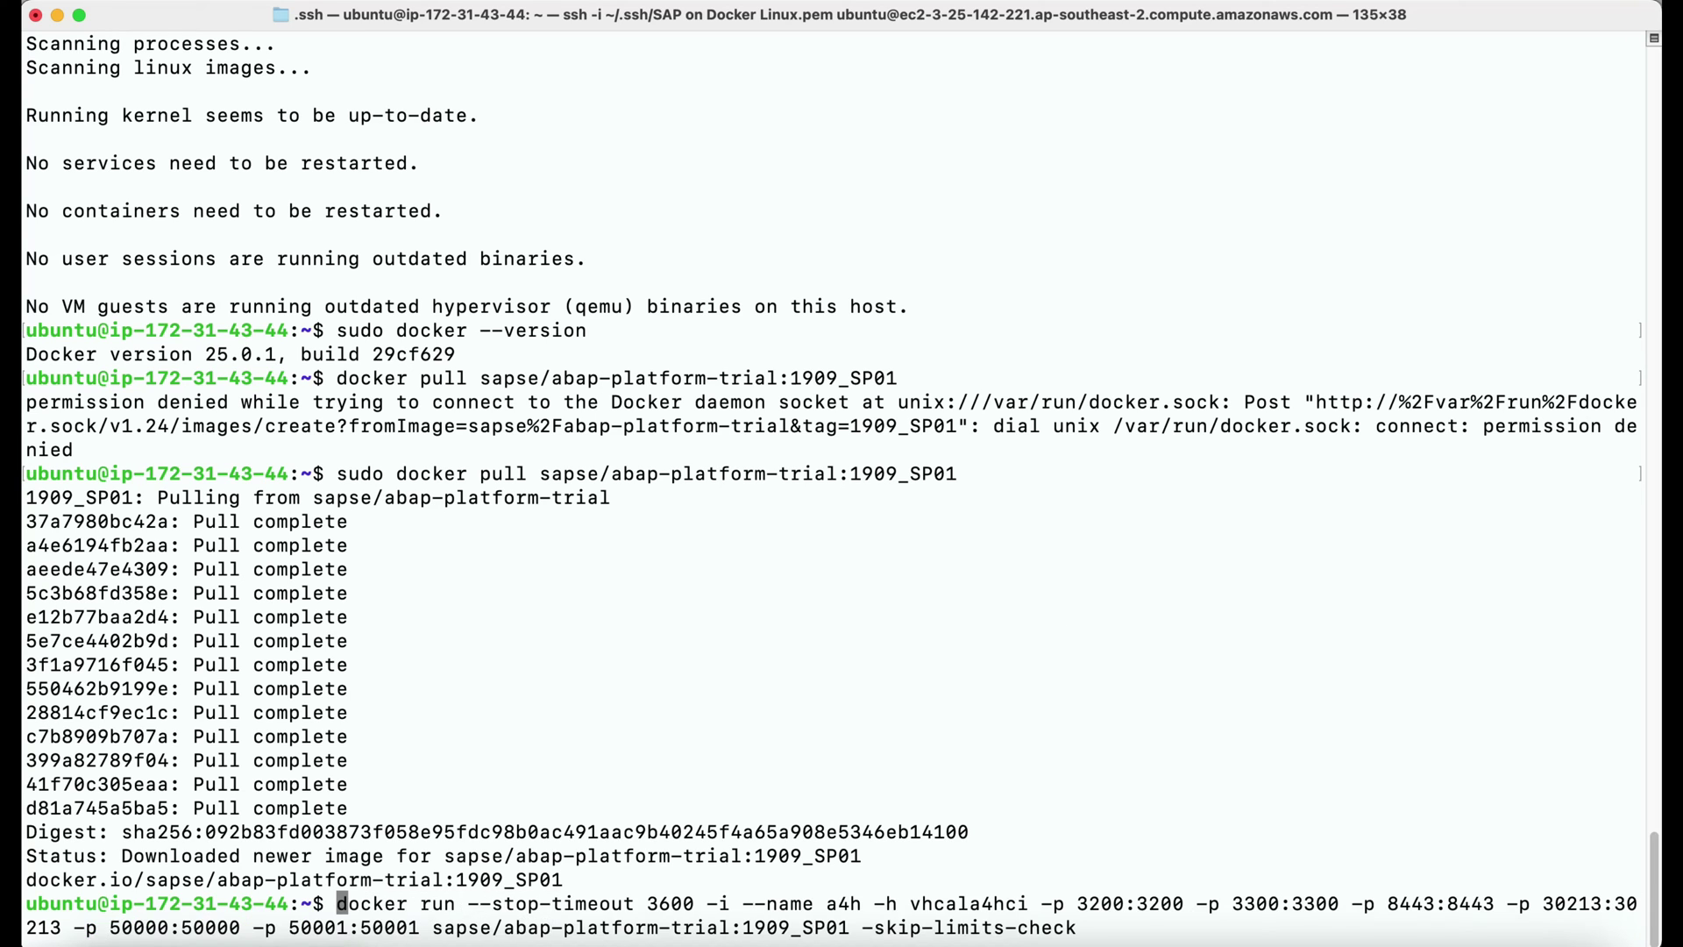
pyautogui.write('sudo')
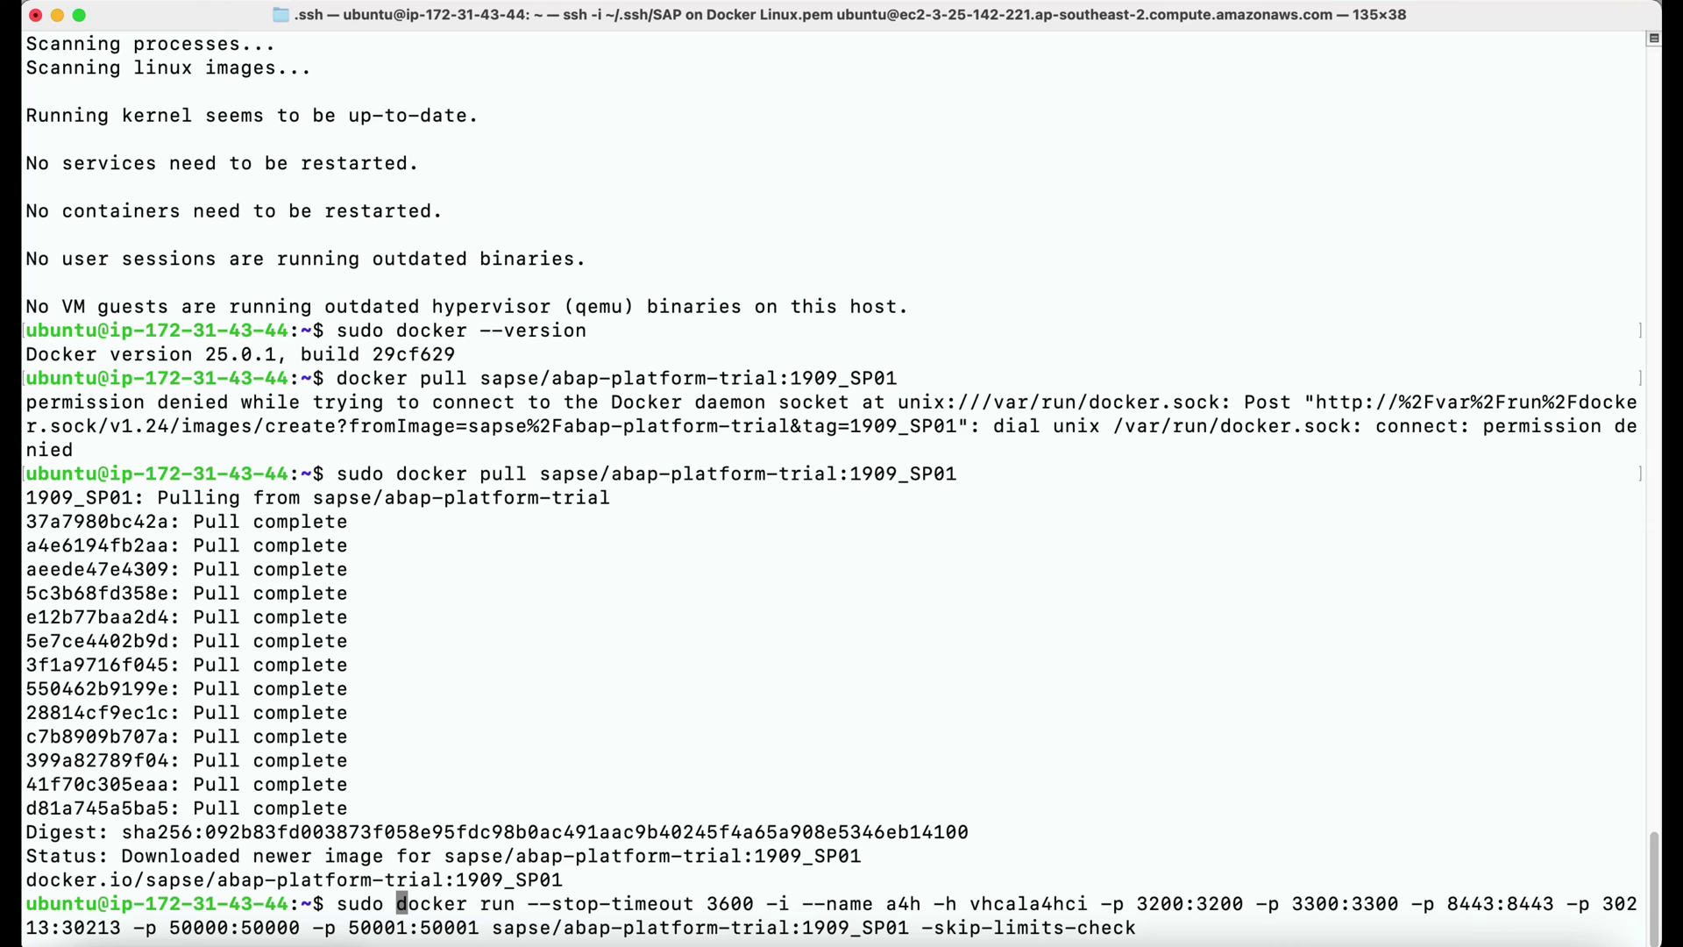
pyautogui.hotkey('ctrl', 'e')
pyautogui.press('Return')
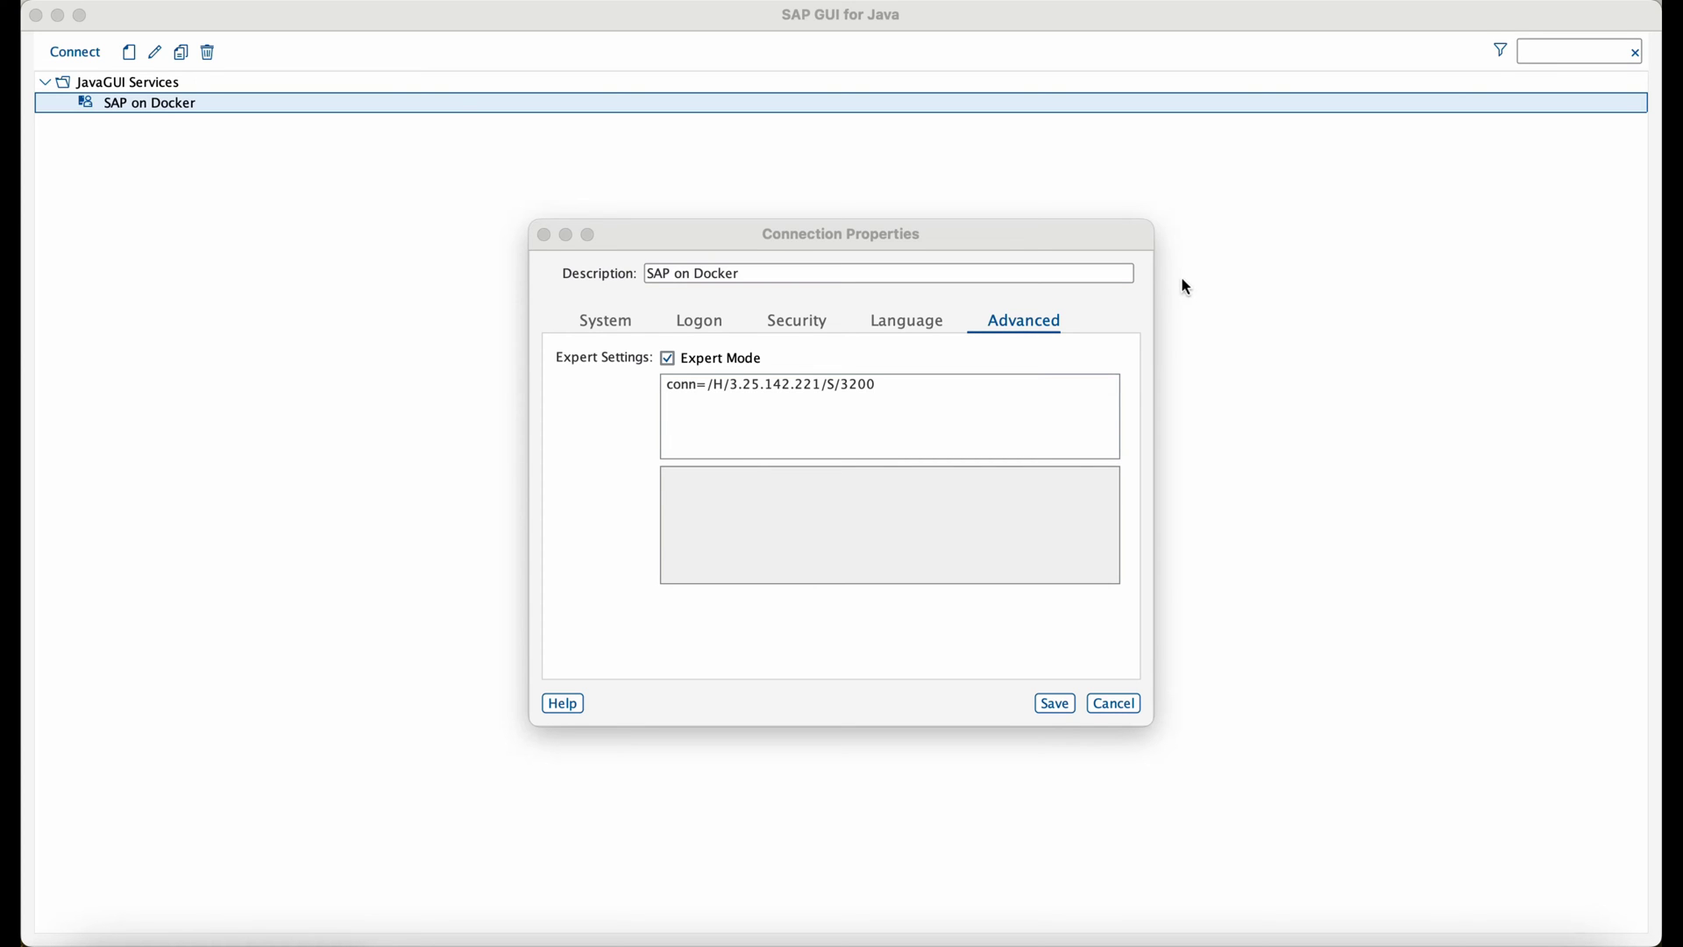
# Save the SAP on Docker connection, connect to it and accept the A4H trust level.
pyautogui.click(1182, 280)
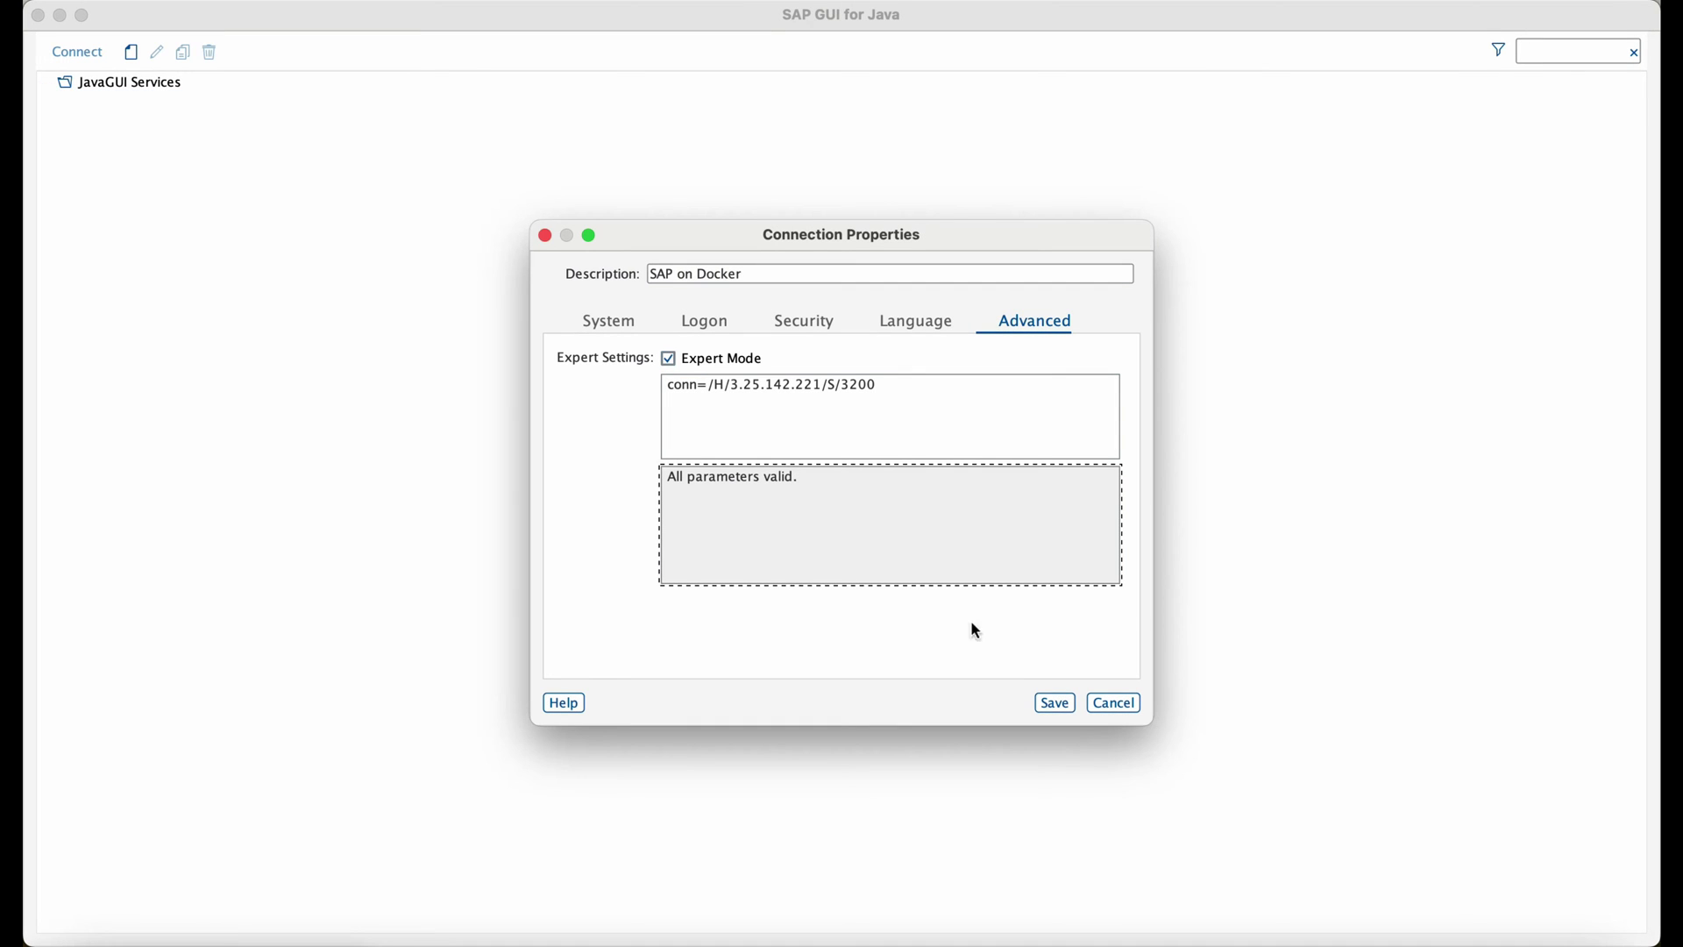
pyautogui.click(1054, 704)
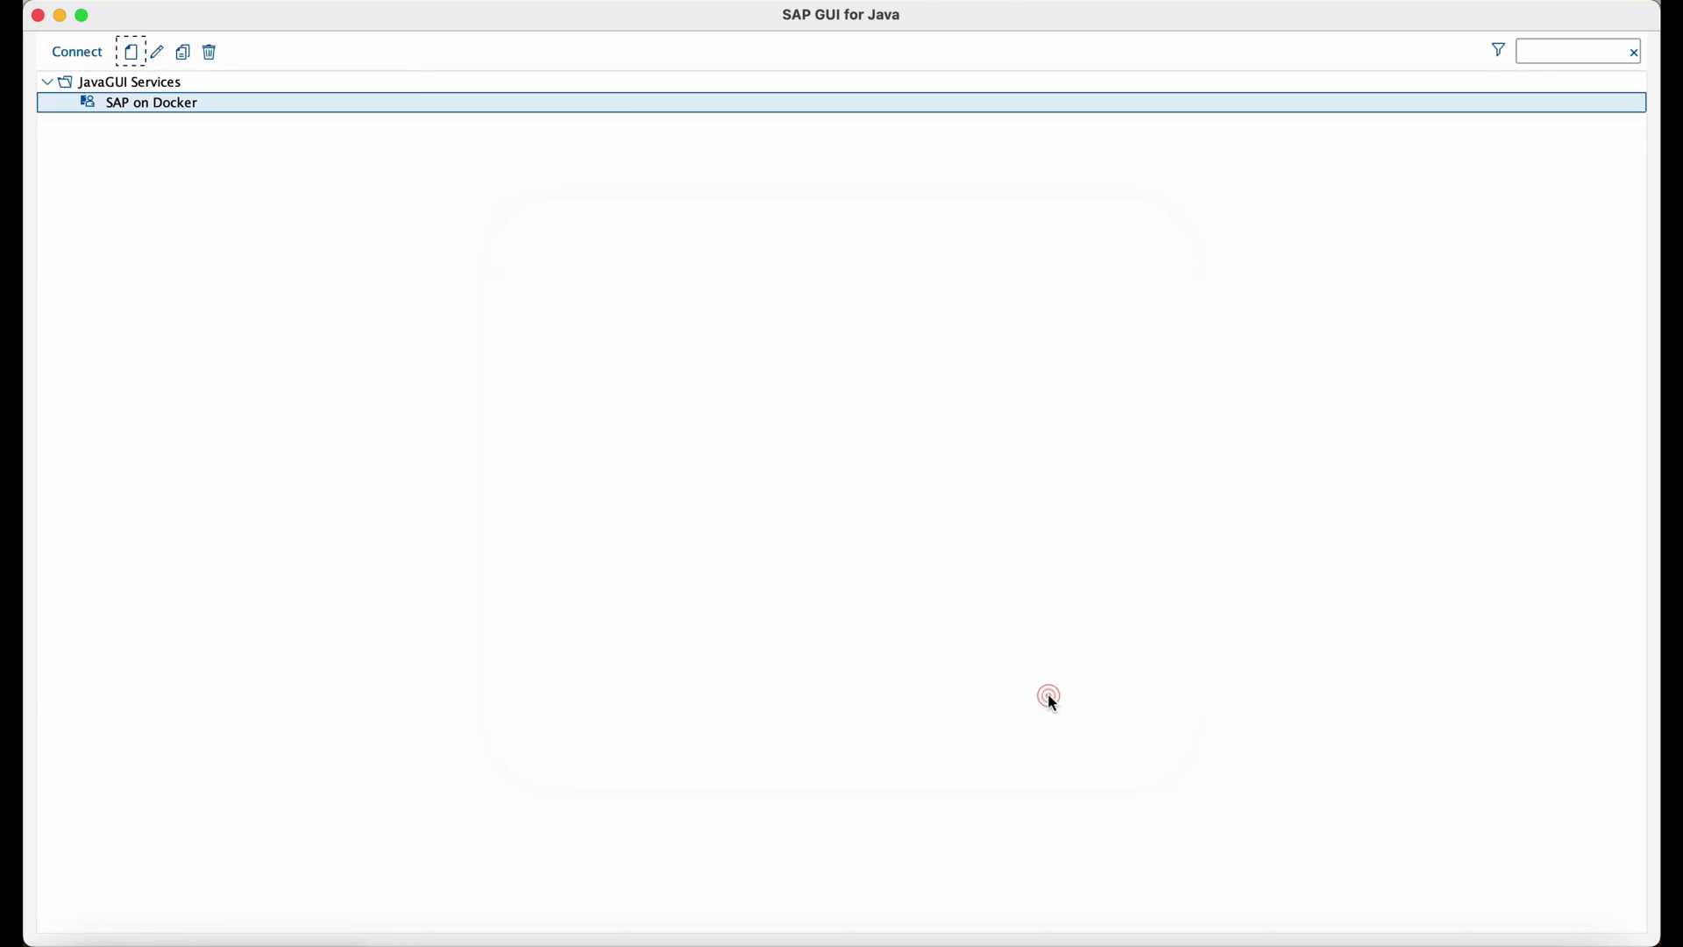
pyautogui.doubleClick(158, 107)
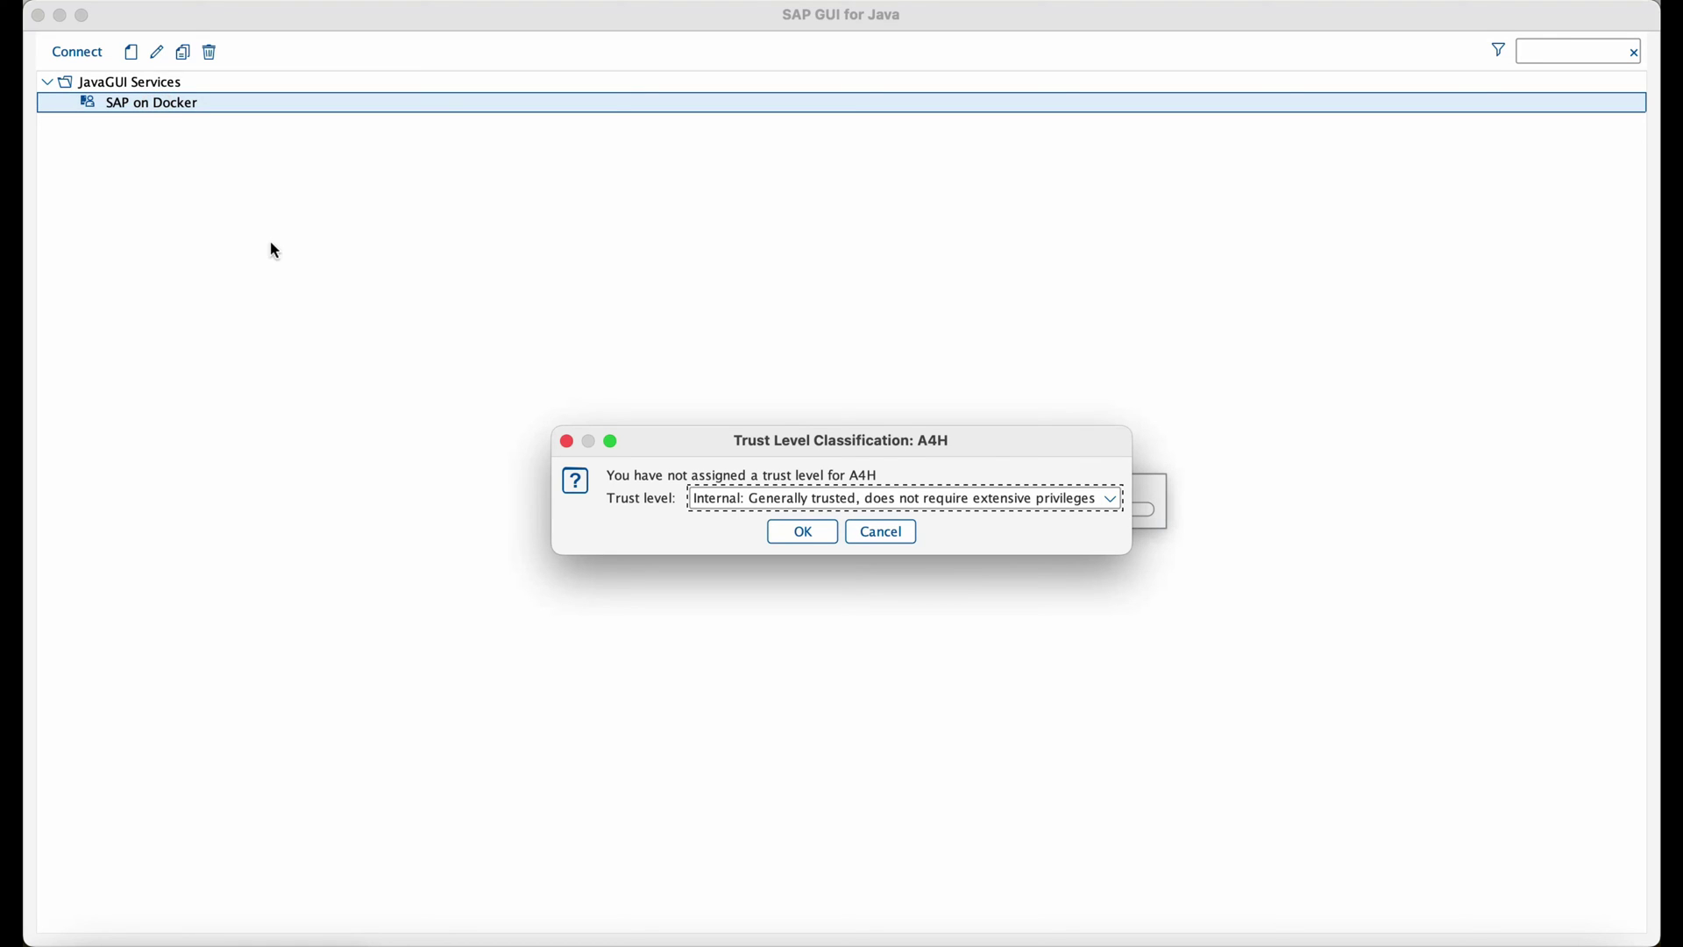
pyautogui.click(800, 543)
# Log on as DEVELOPER with the trial password from the credentials page, reaching SAP Easy Access.
pyautogui.press('super+Tab')
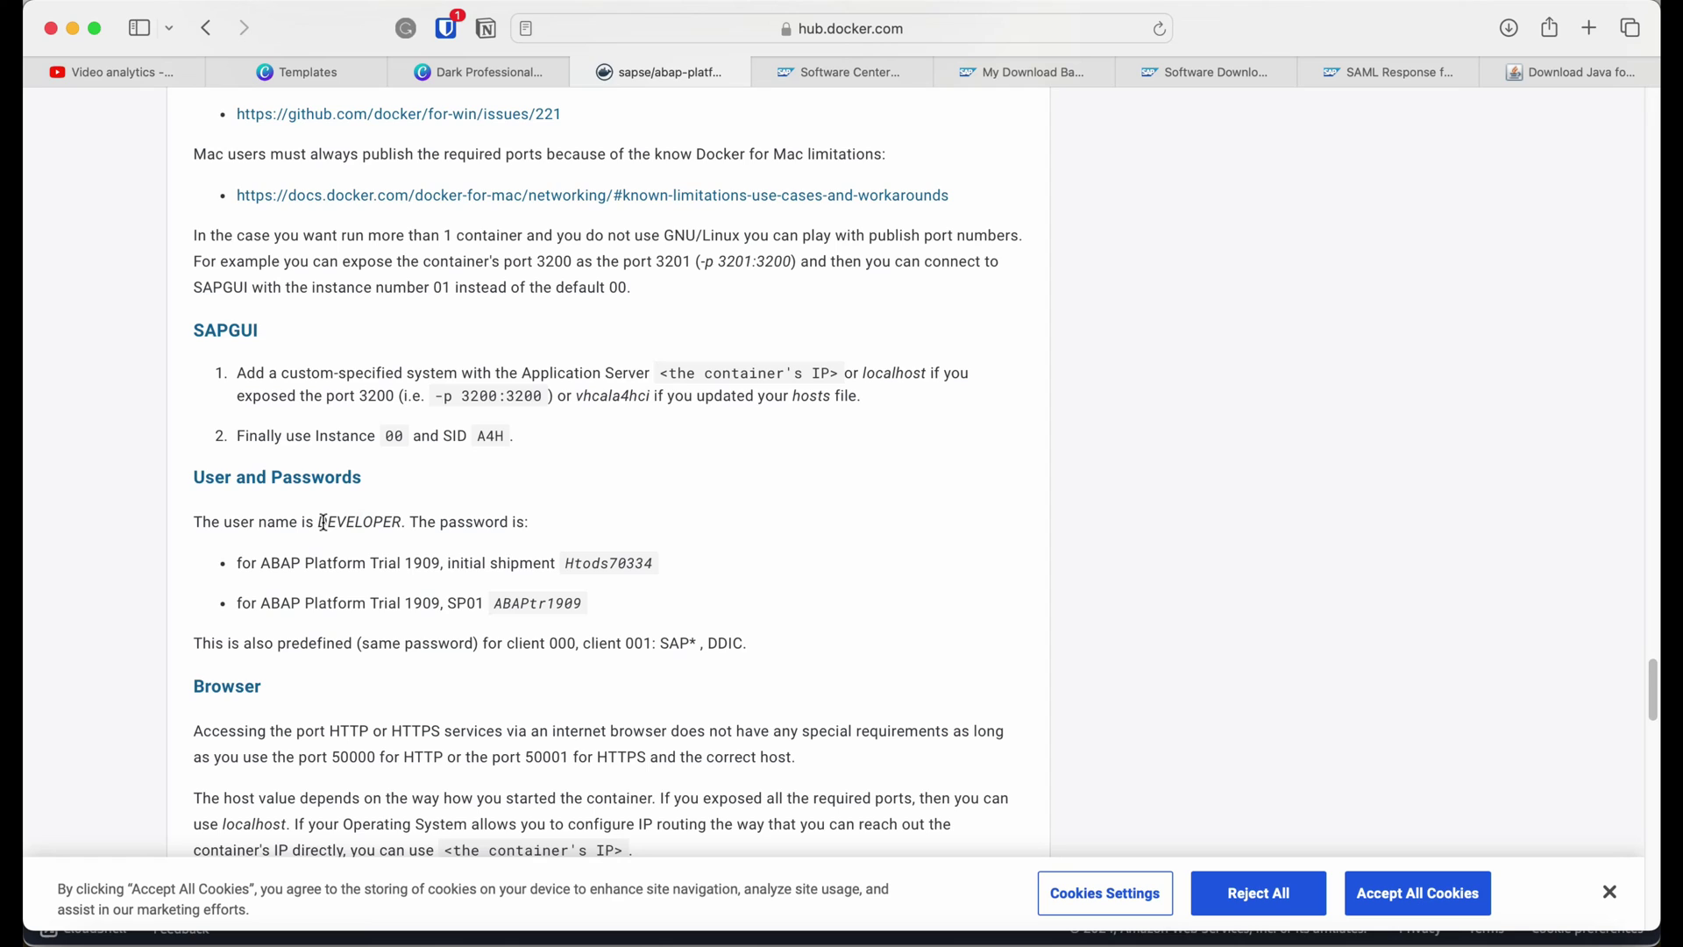
pyautogui.moveTo(317, 524); pyautogui.dragTo(403, 523)
pyautogui.hotkey('alt', 'Tab')
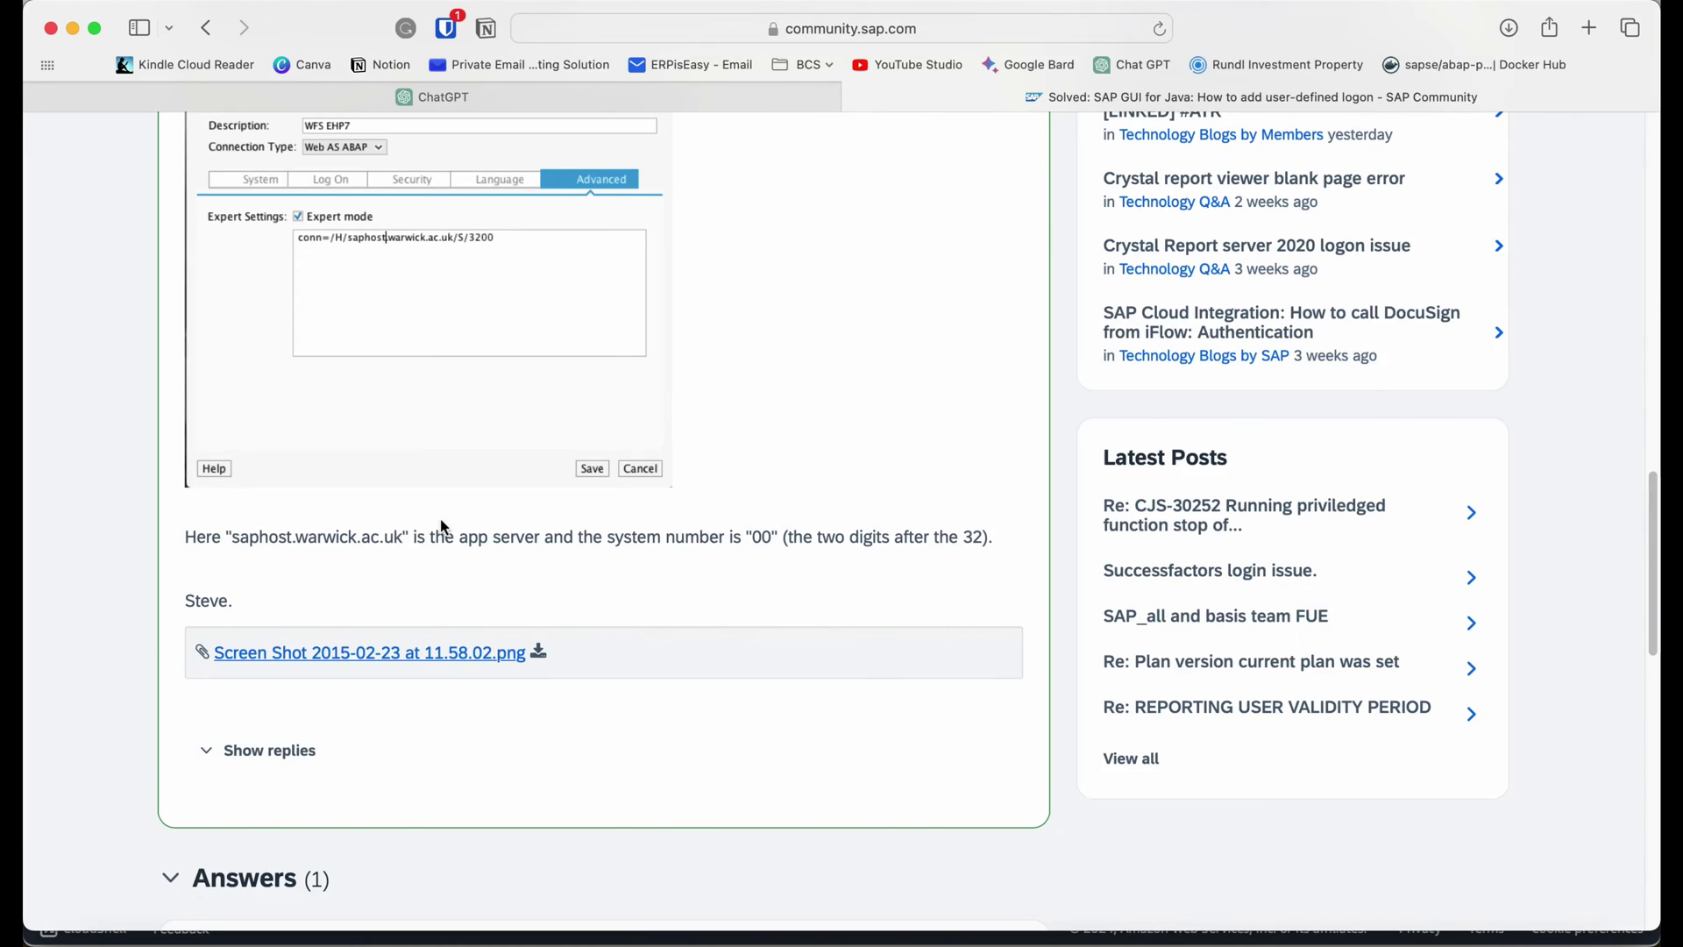
pyautogui.hotkey('alt', 'Tab')
pyautogui.hotkey('alt', 'Tab')
pyautogui.hotkey('alt', 'Tab')
pyautogui.hotkey('alt', 'Tab')
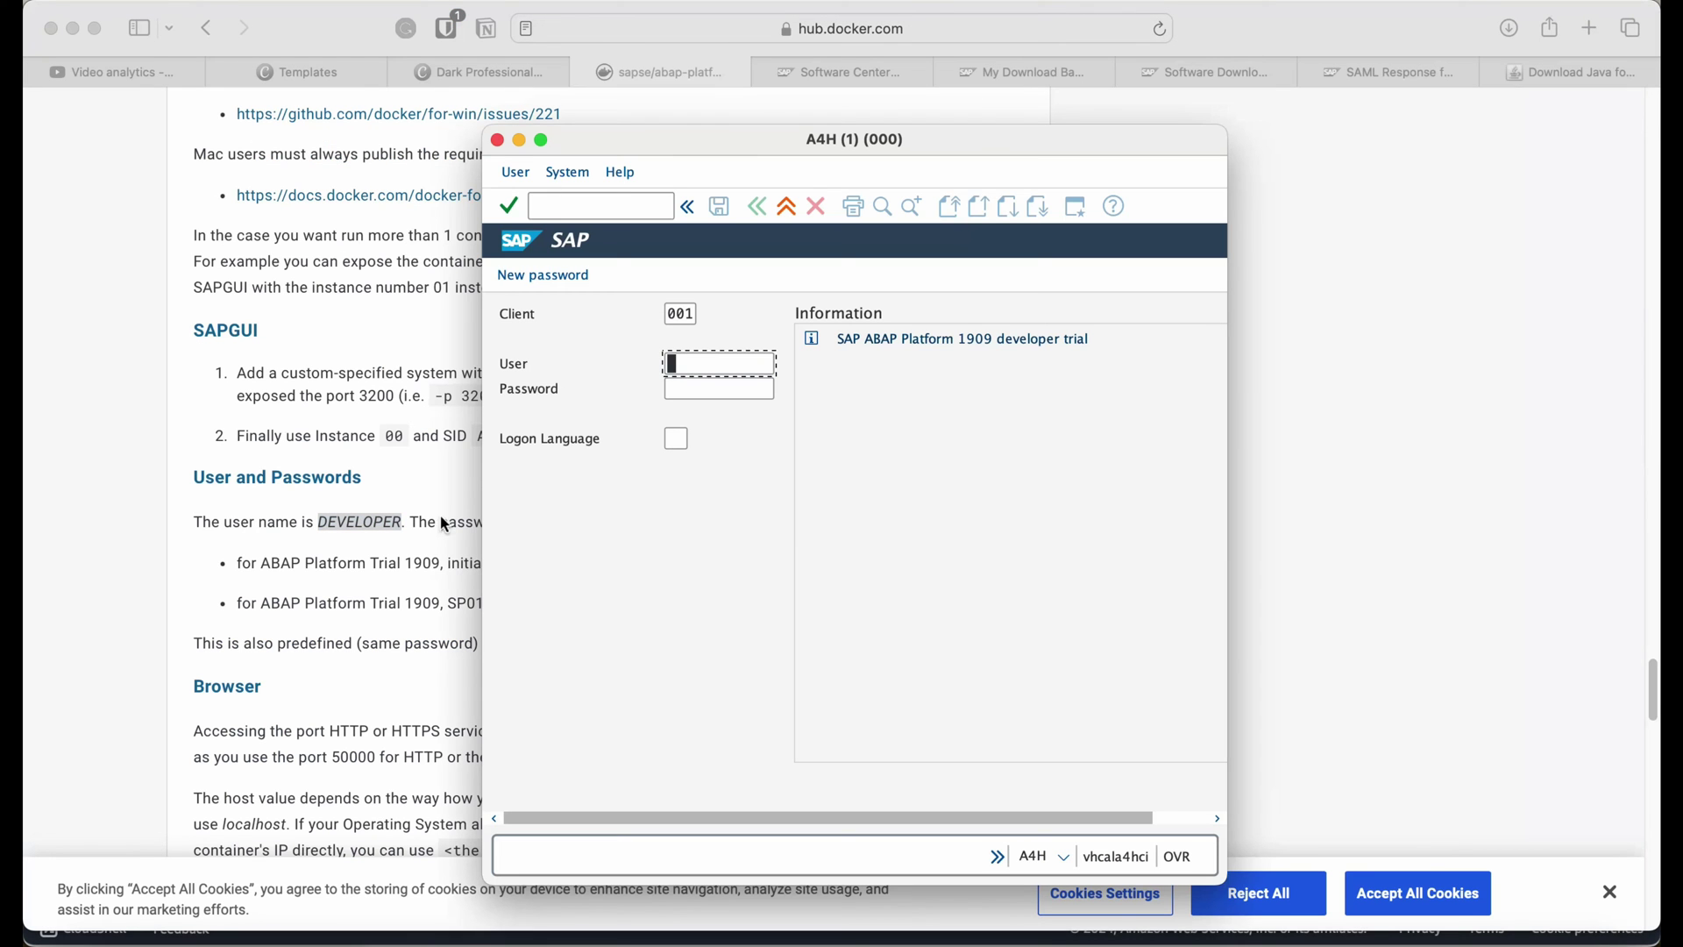
pyautogui.write('√')
pyautogui.hotkey('alt', 'Tab')
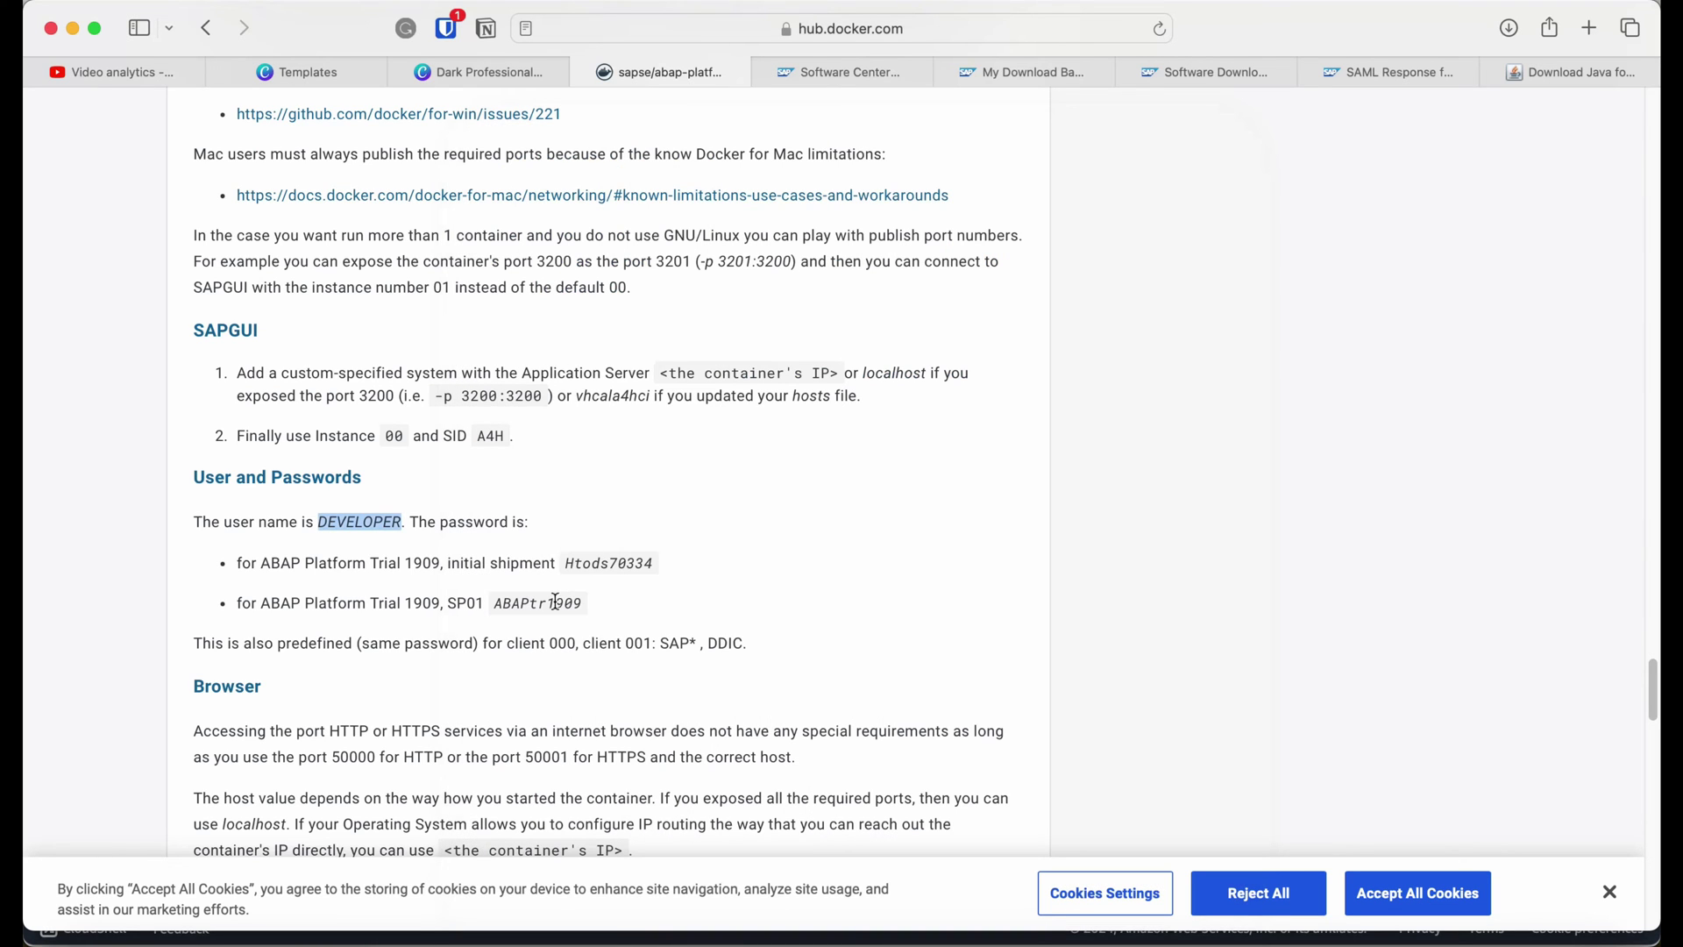
pyautogui.moveTo(495, 607); pyautogui.dragTo(580, 603)
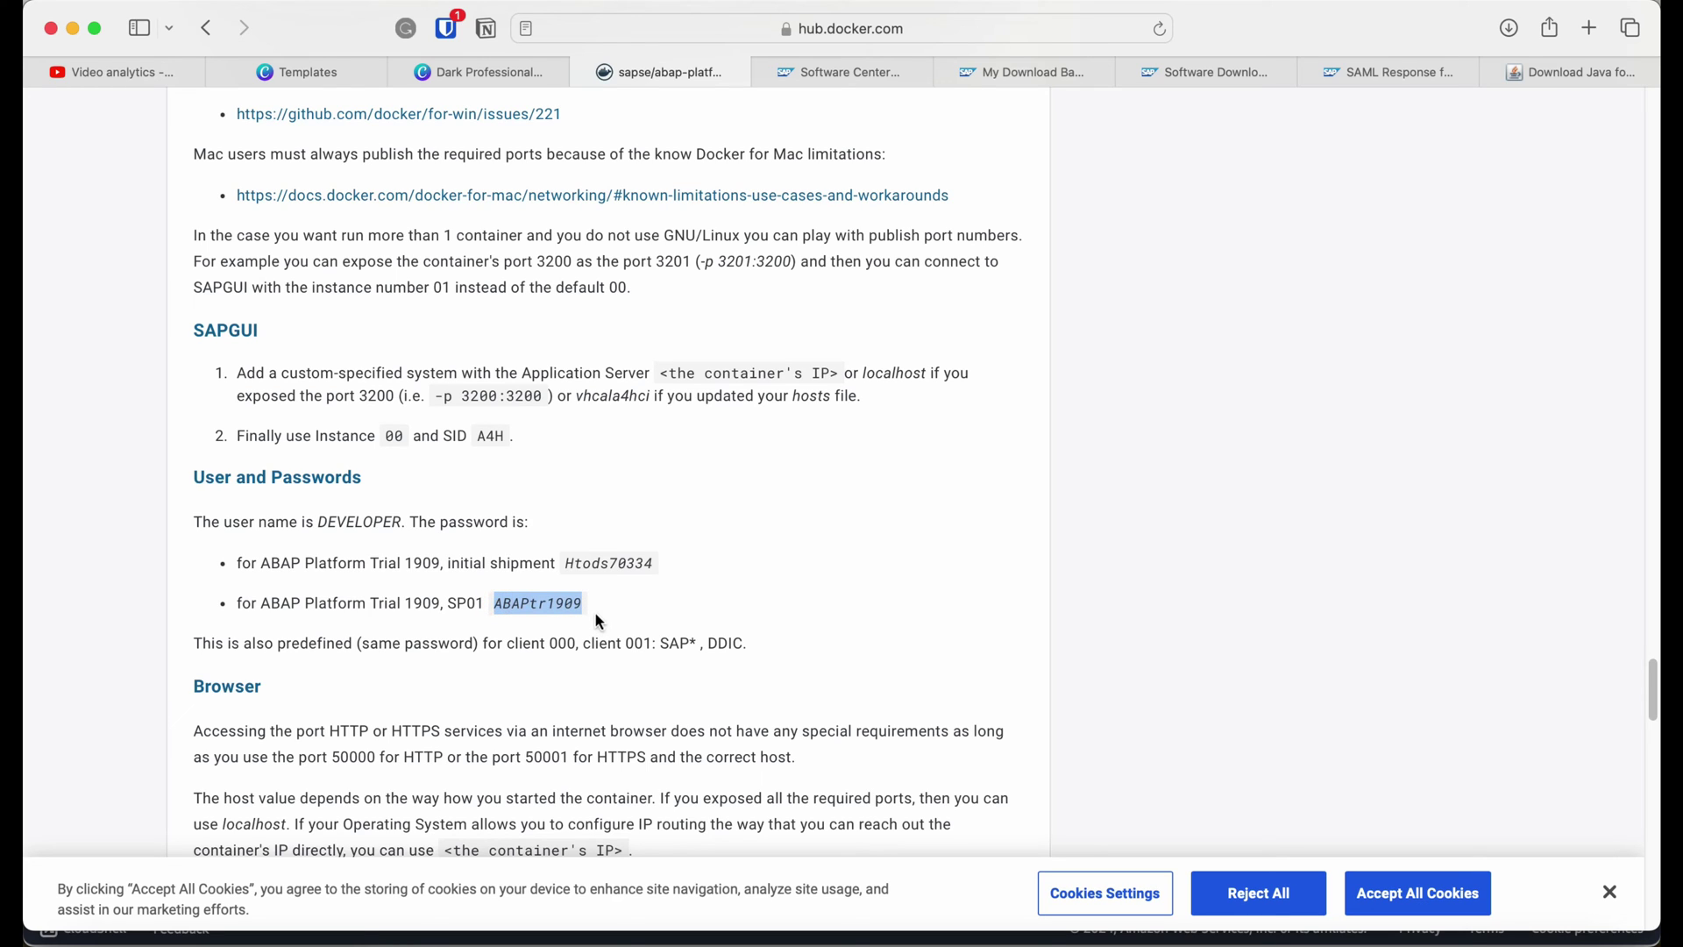
pyautogui.press('super+Tab')
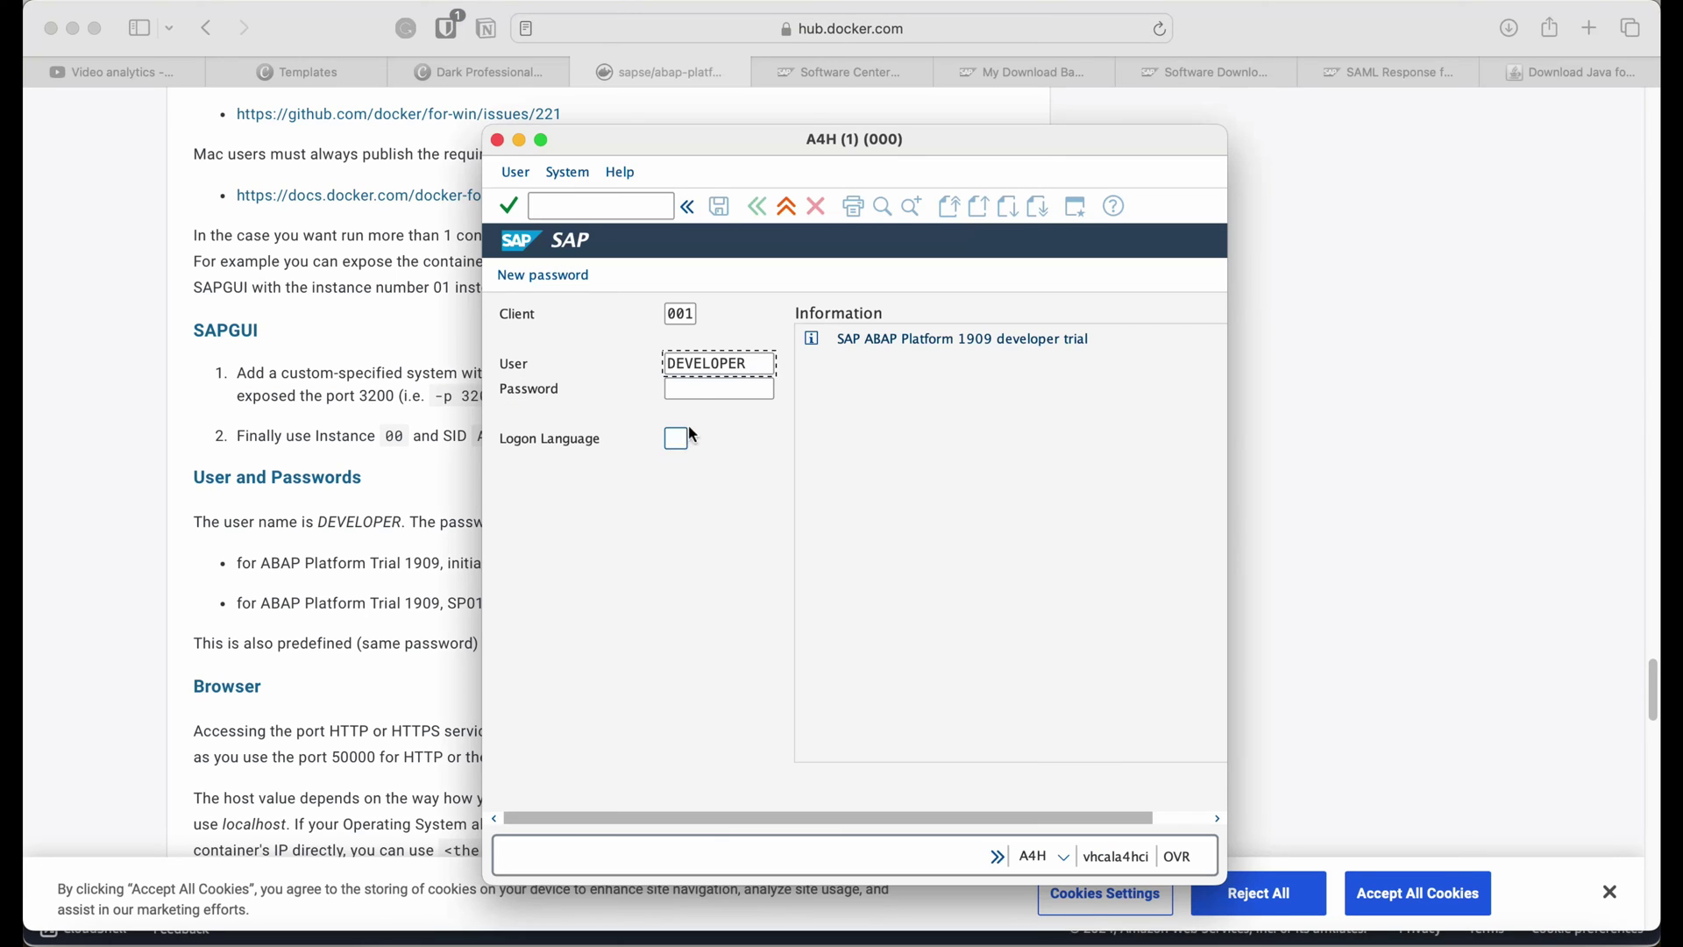
pyautogui.click(705, 391)
pyautogui.press('super+v')
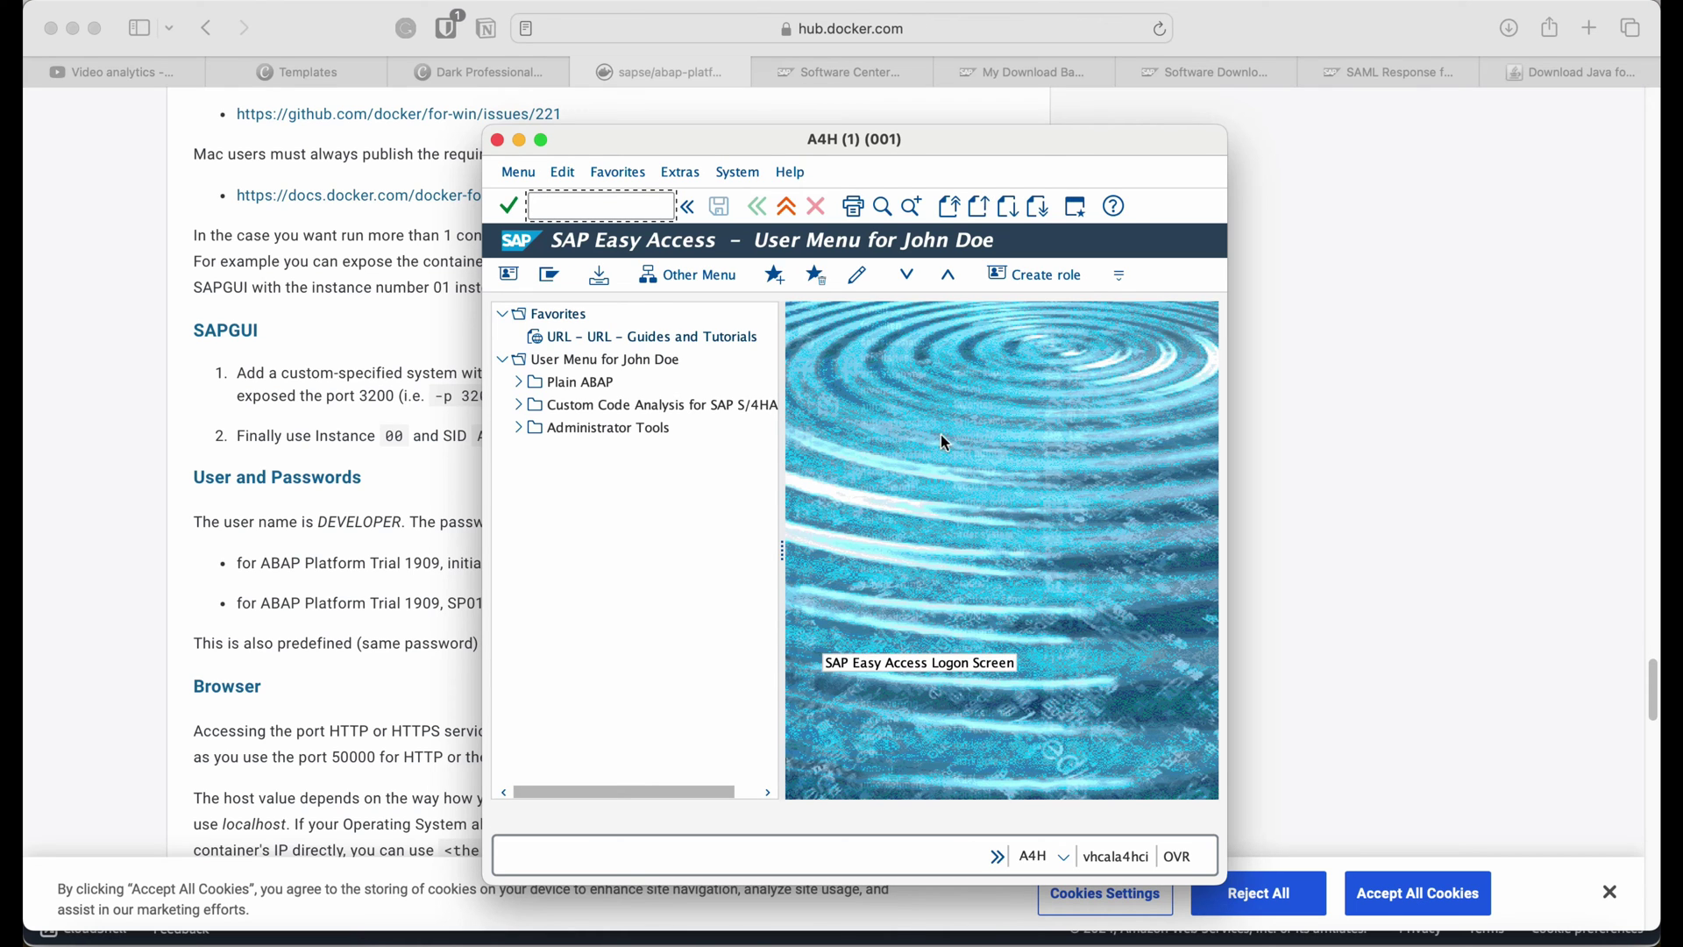
pyautogui.doubleClick(1053, 143)
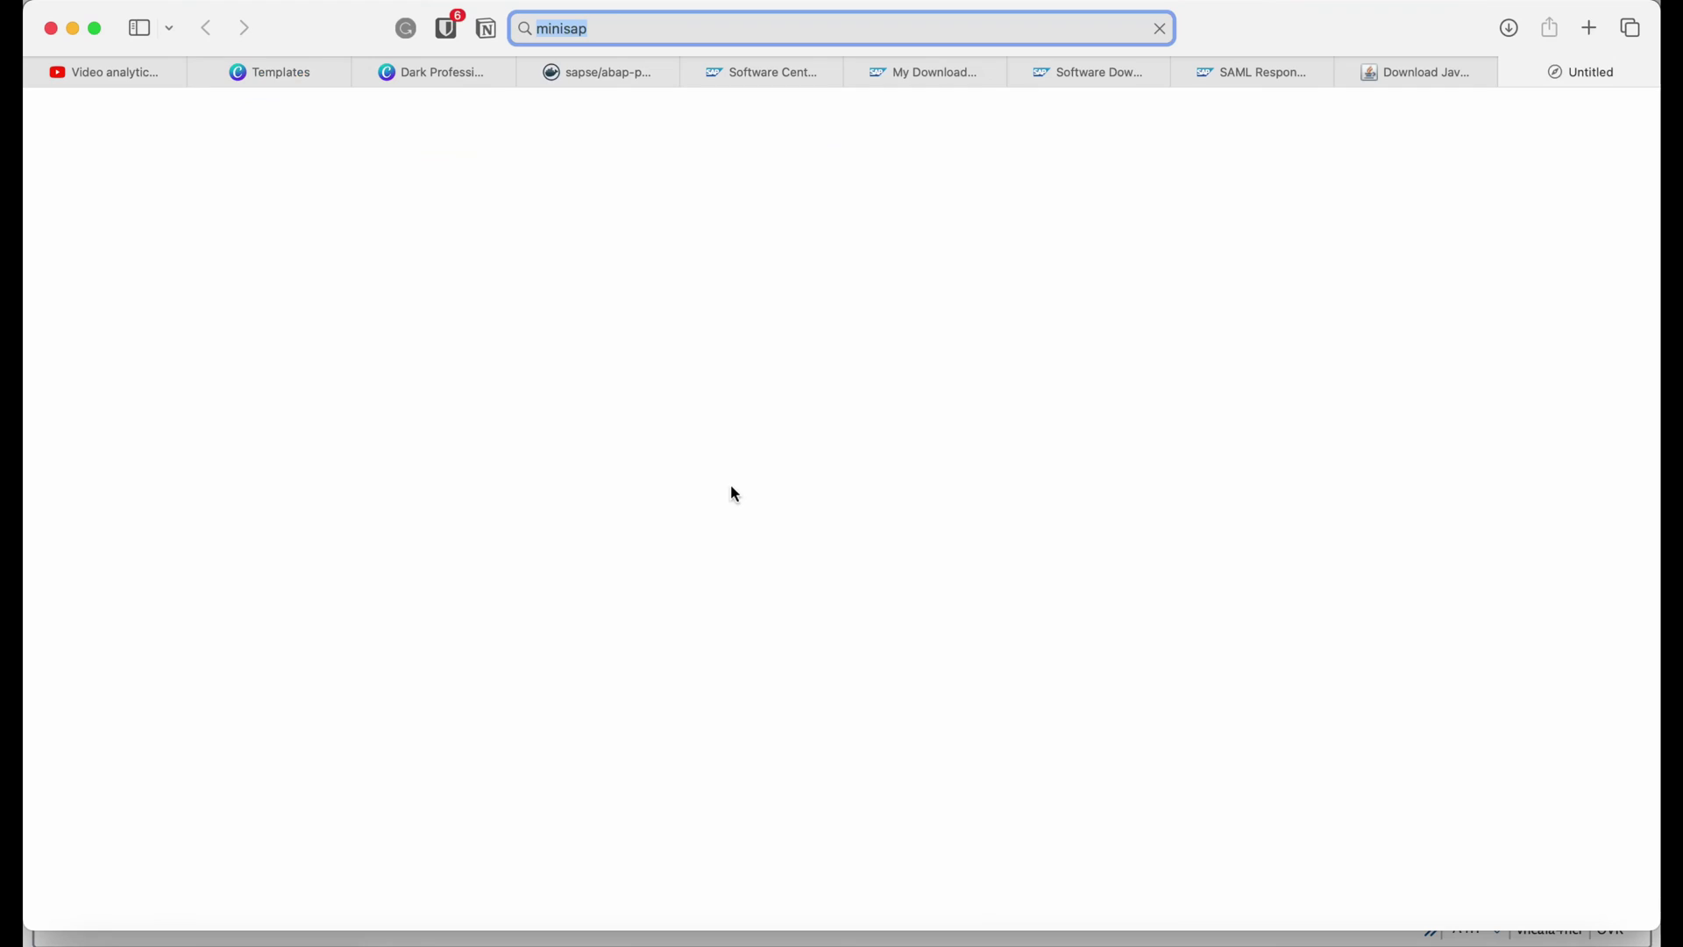
pyautogui.press('Return')
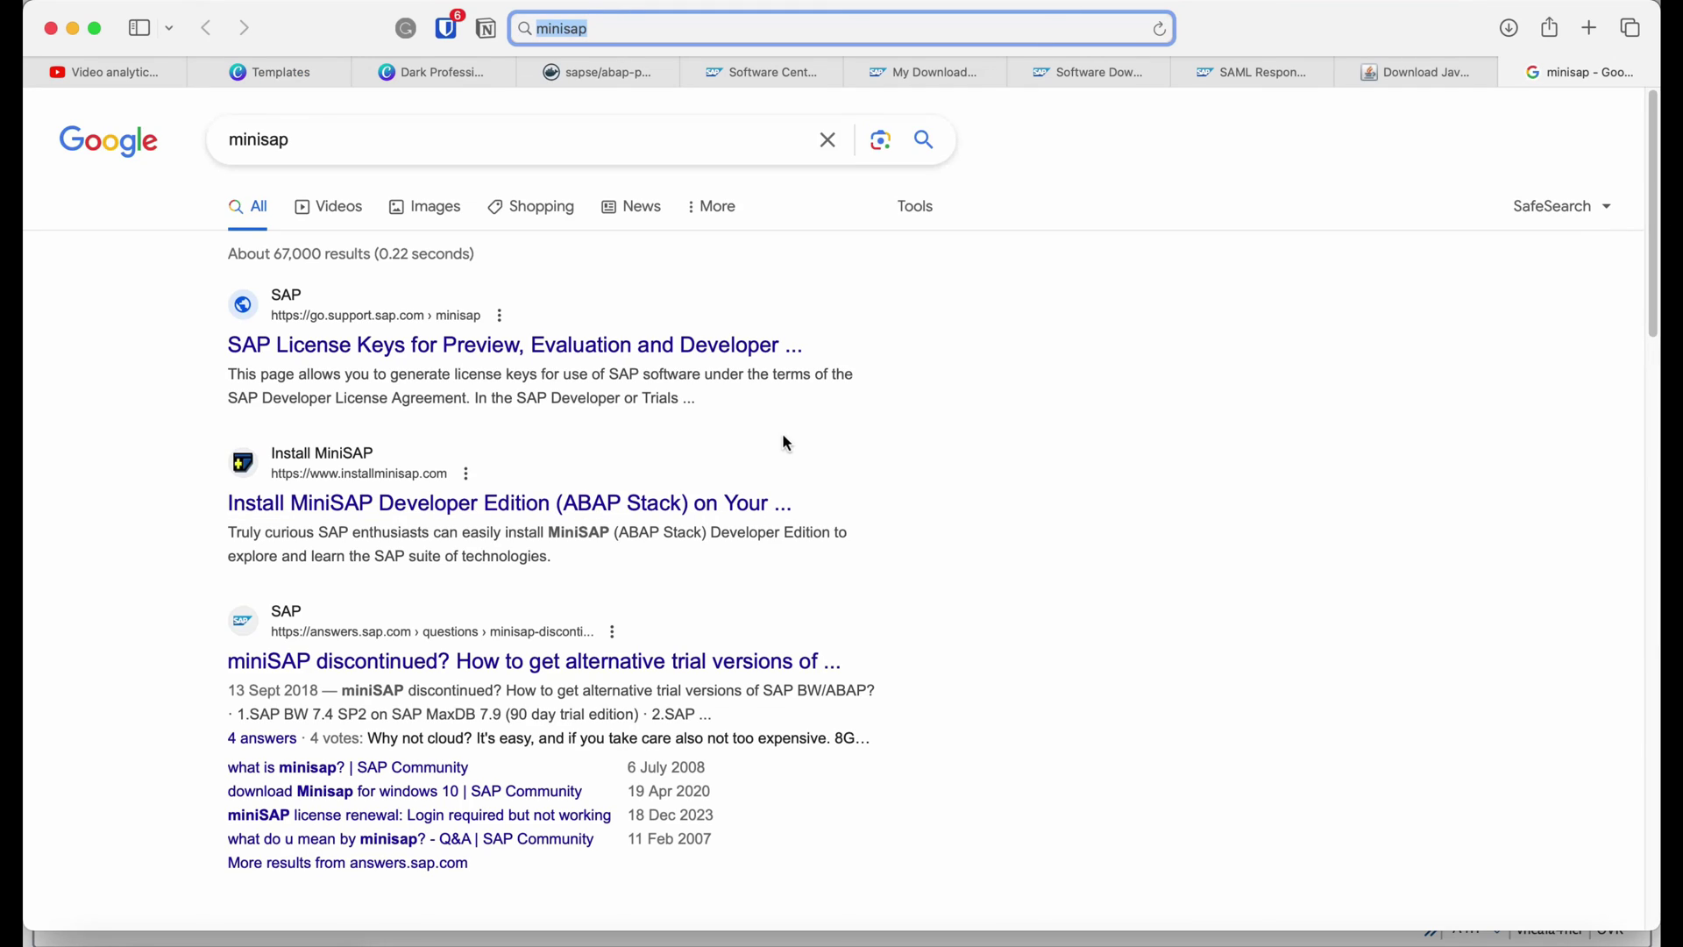
# Open the SAP License Keys page and select the A4H system.
pyautogui.click(754, 348)
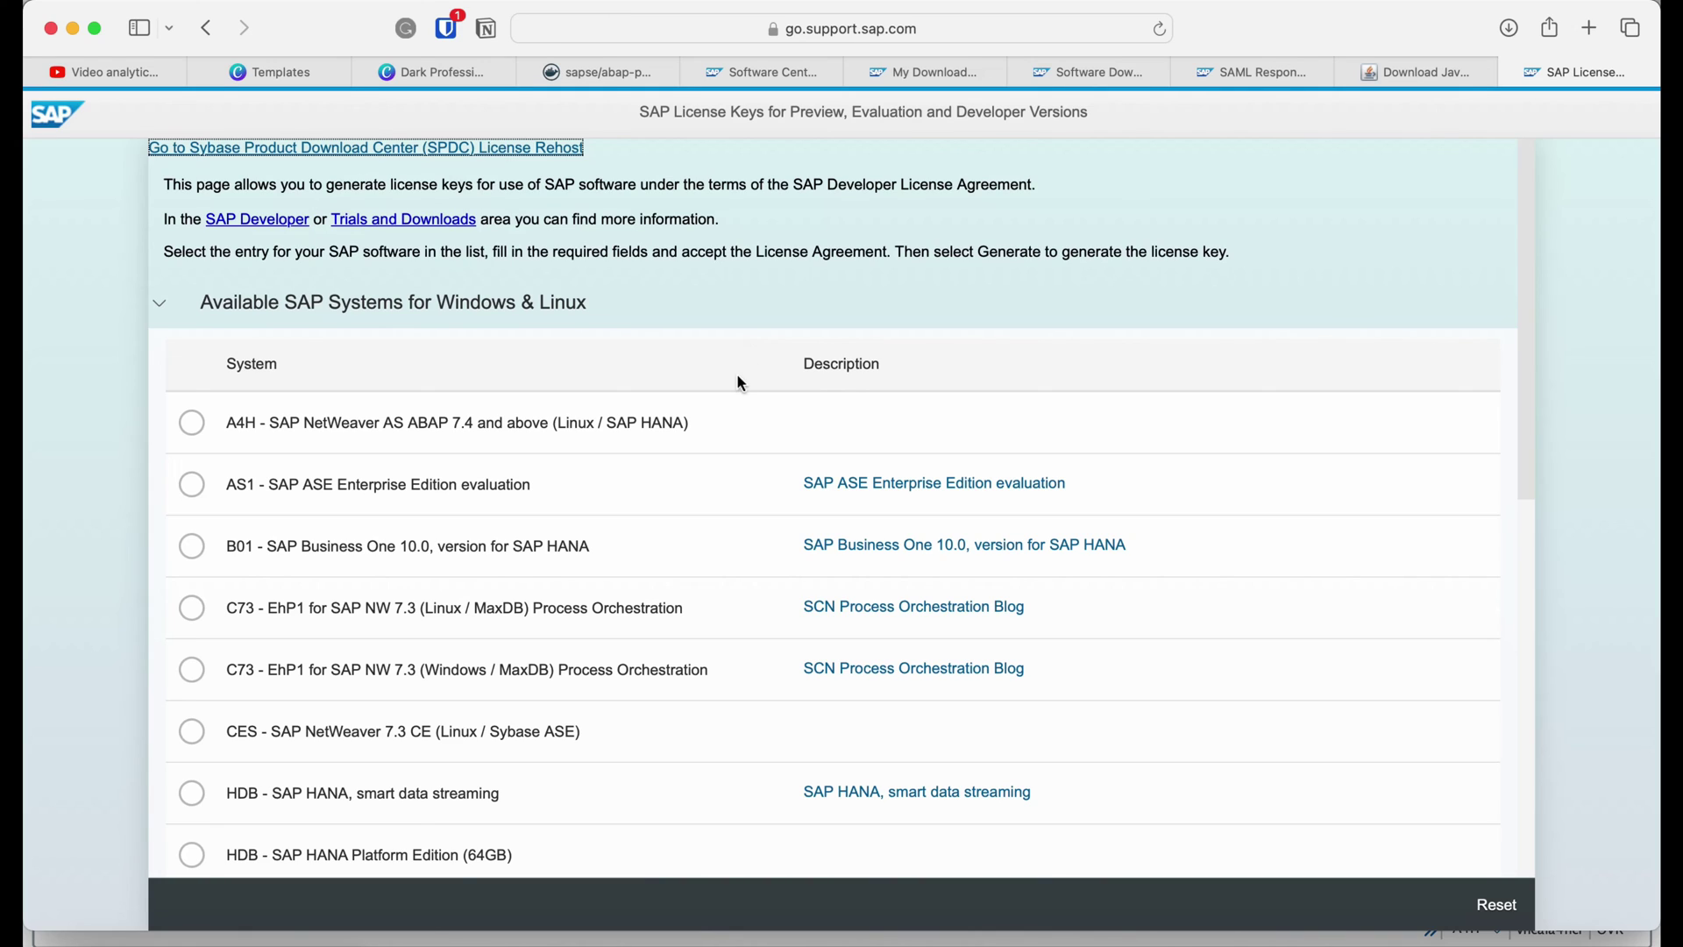
pyautogui.click(199, 434)
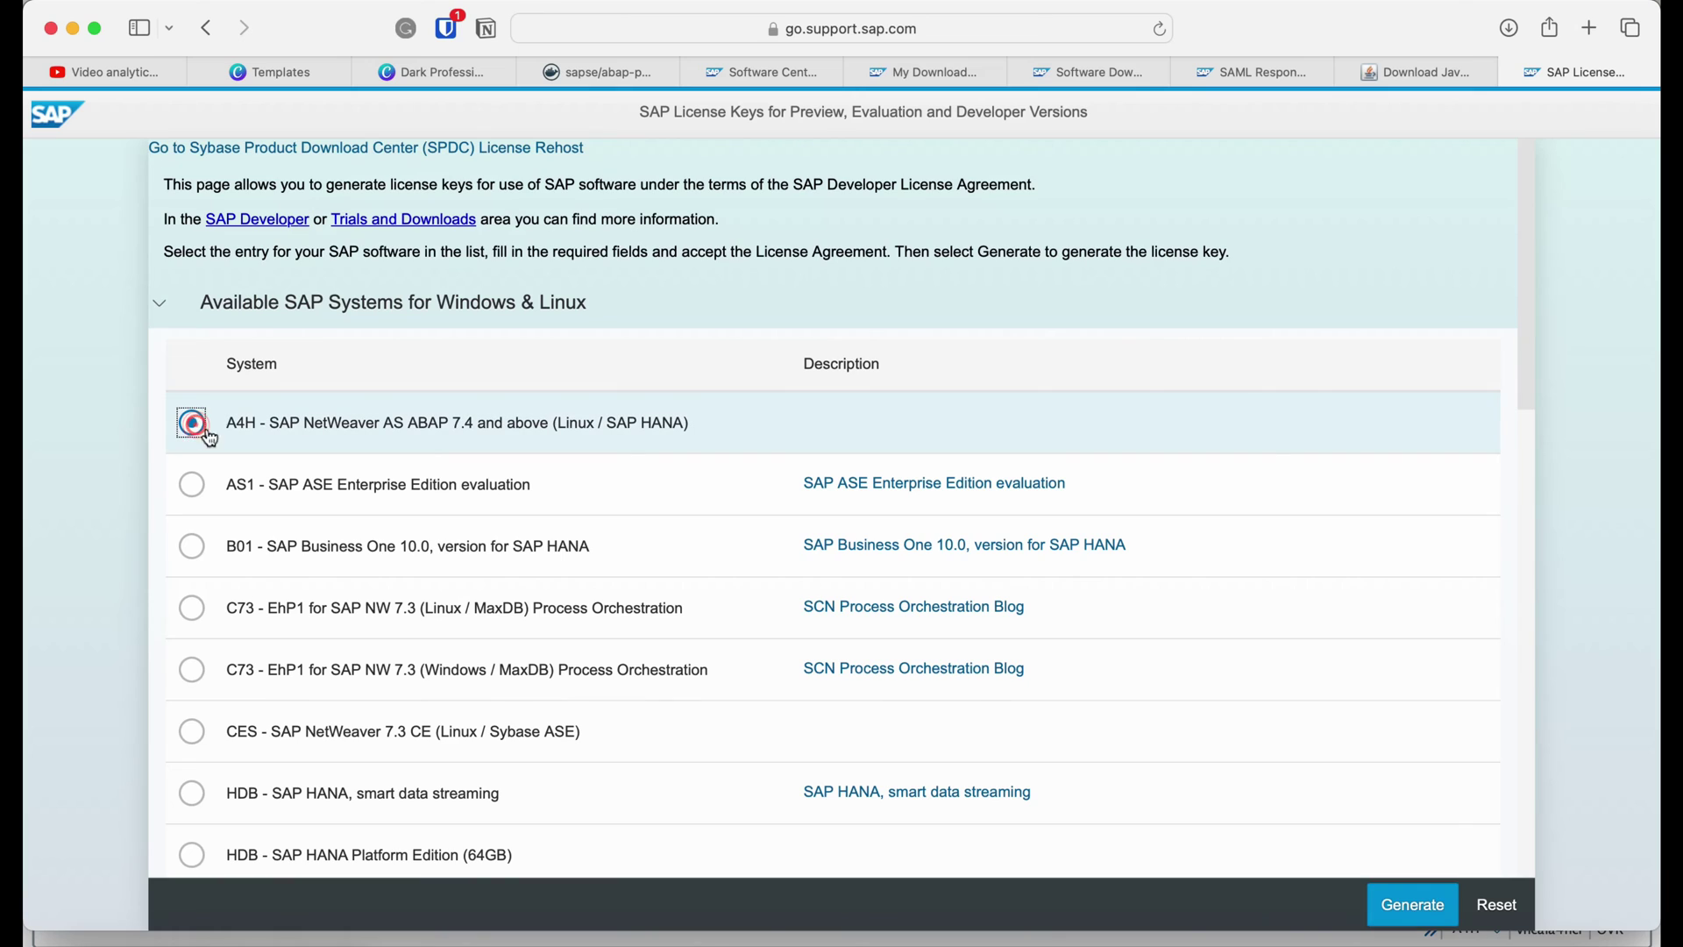
pyautogui.click(1413, 907)
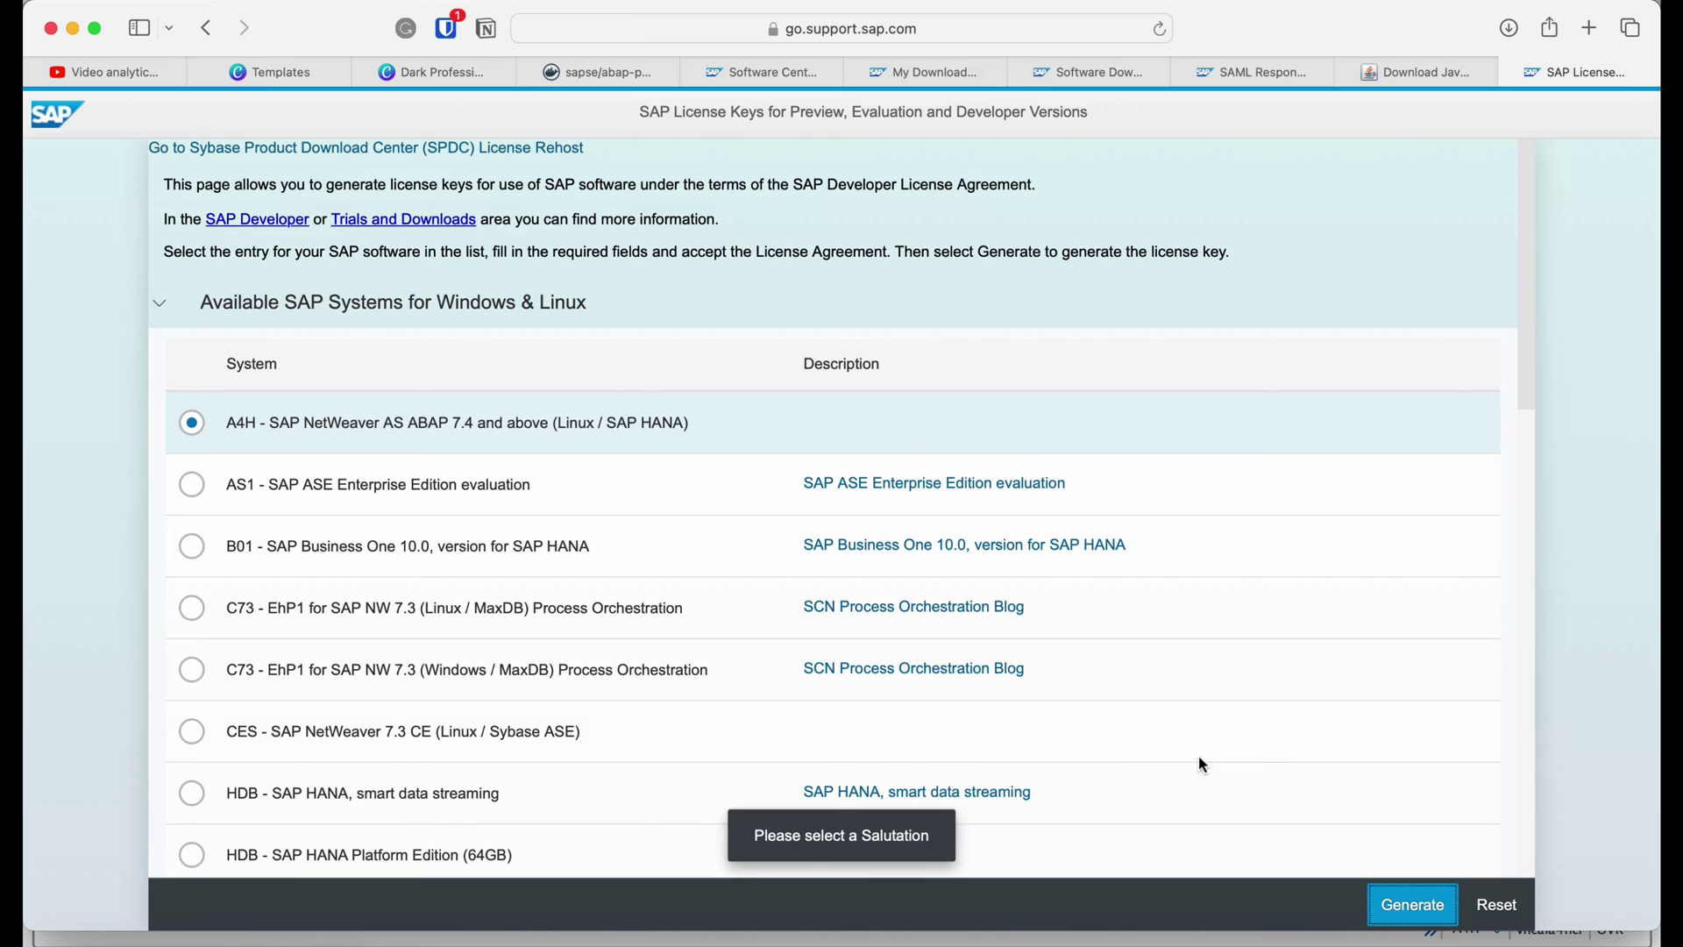
pyautogui.scroll(-15, 1200, 757)
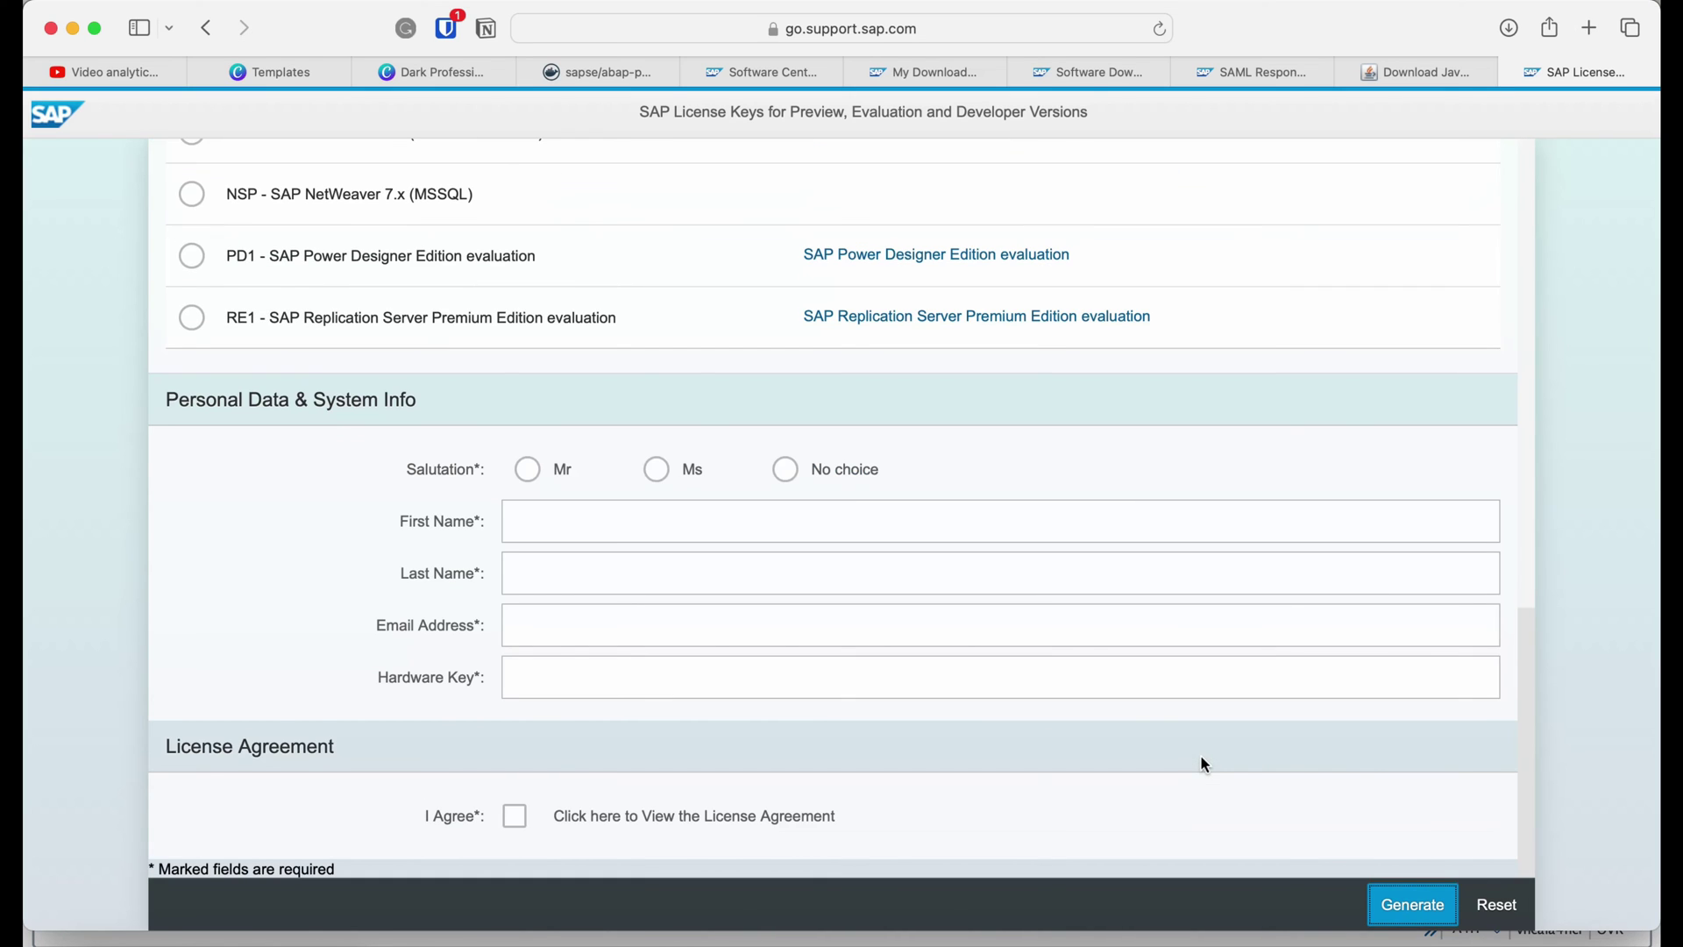
# Fill in salutation Mr, the requester's first name, last name and e-mail address.
pyautogui.click(529, 470)
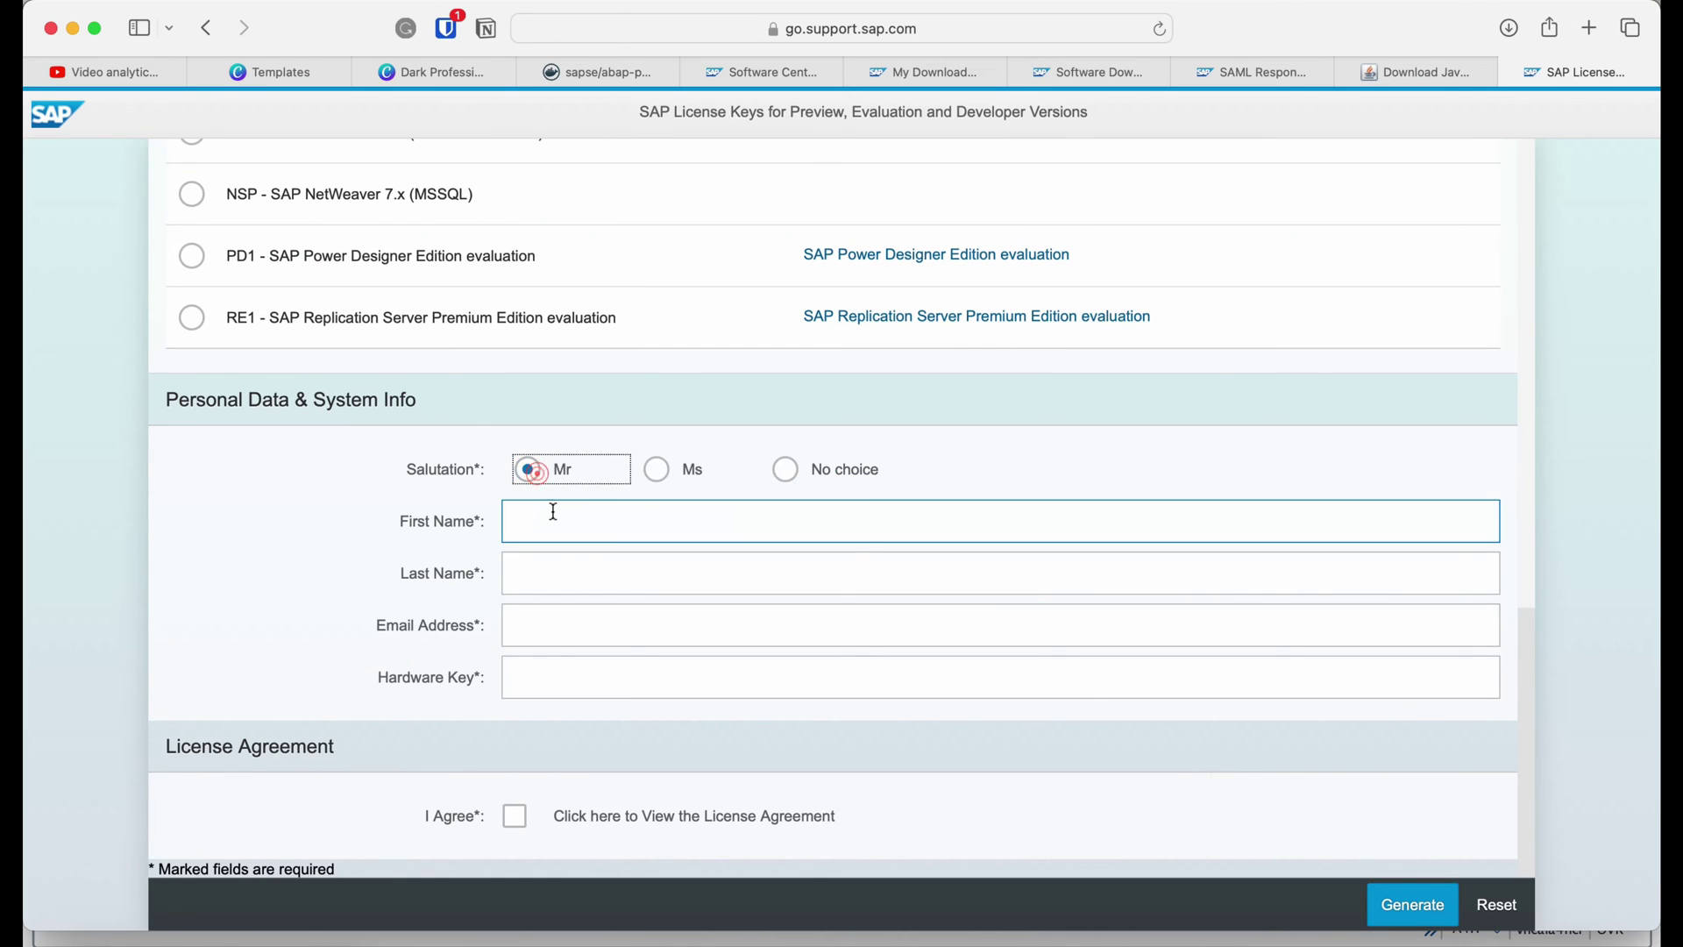
pyautogui.click(554, 512)
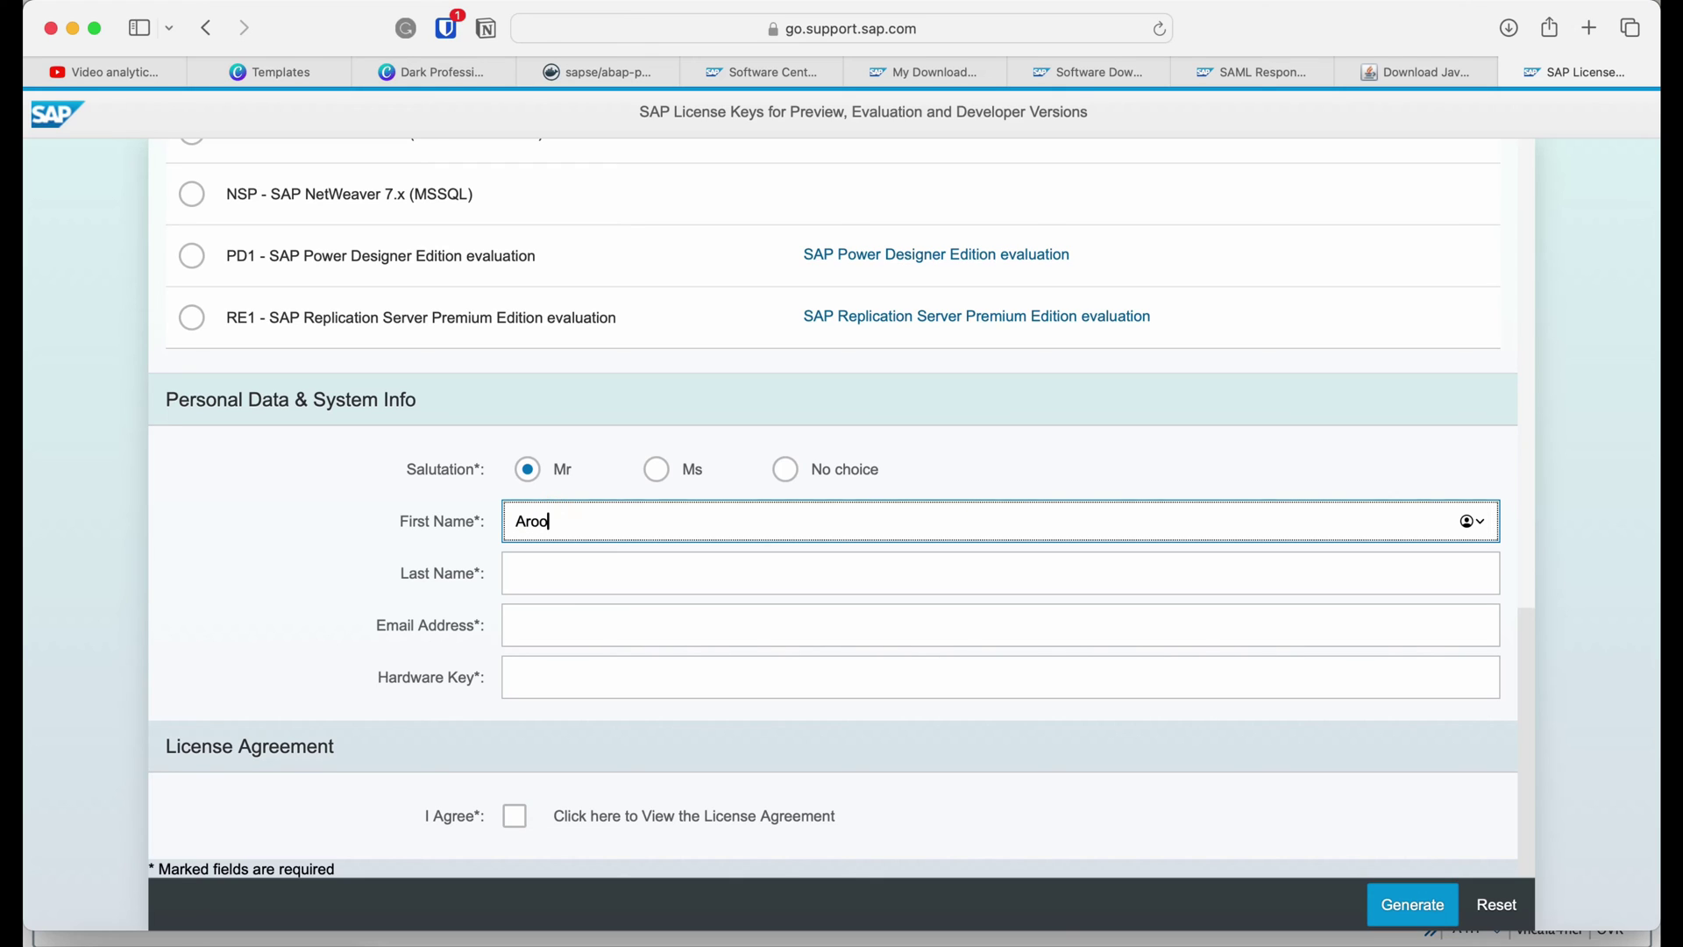
pyautogui.click(526, 573)
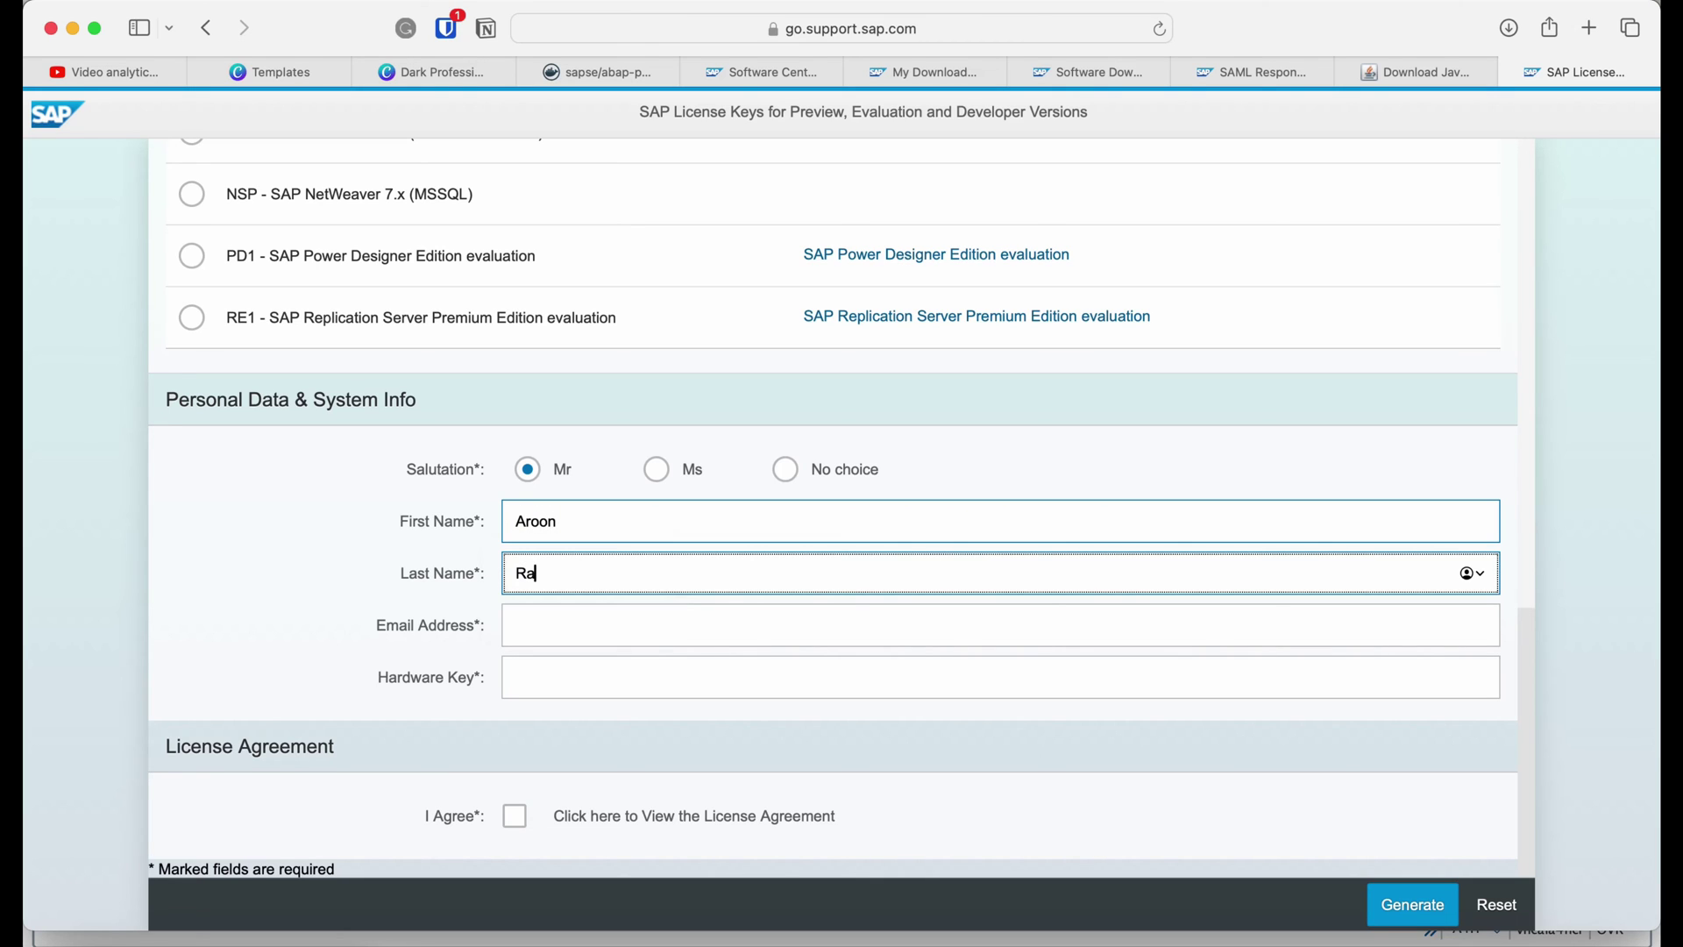
pyautogui.click(526, 625)
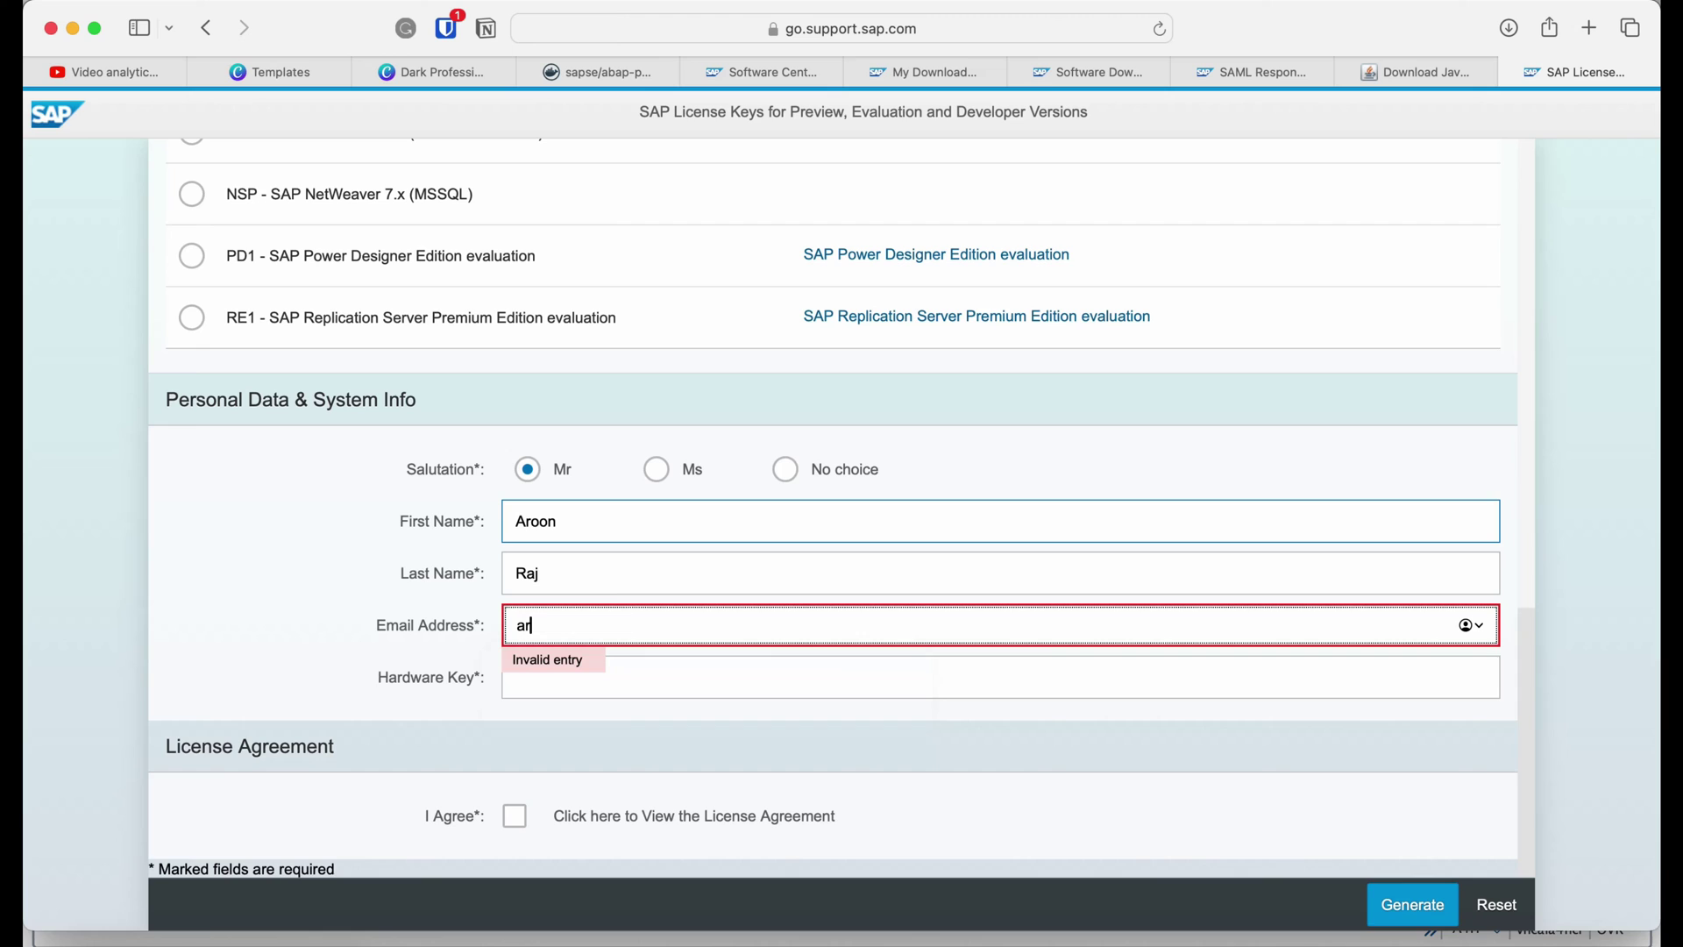
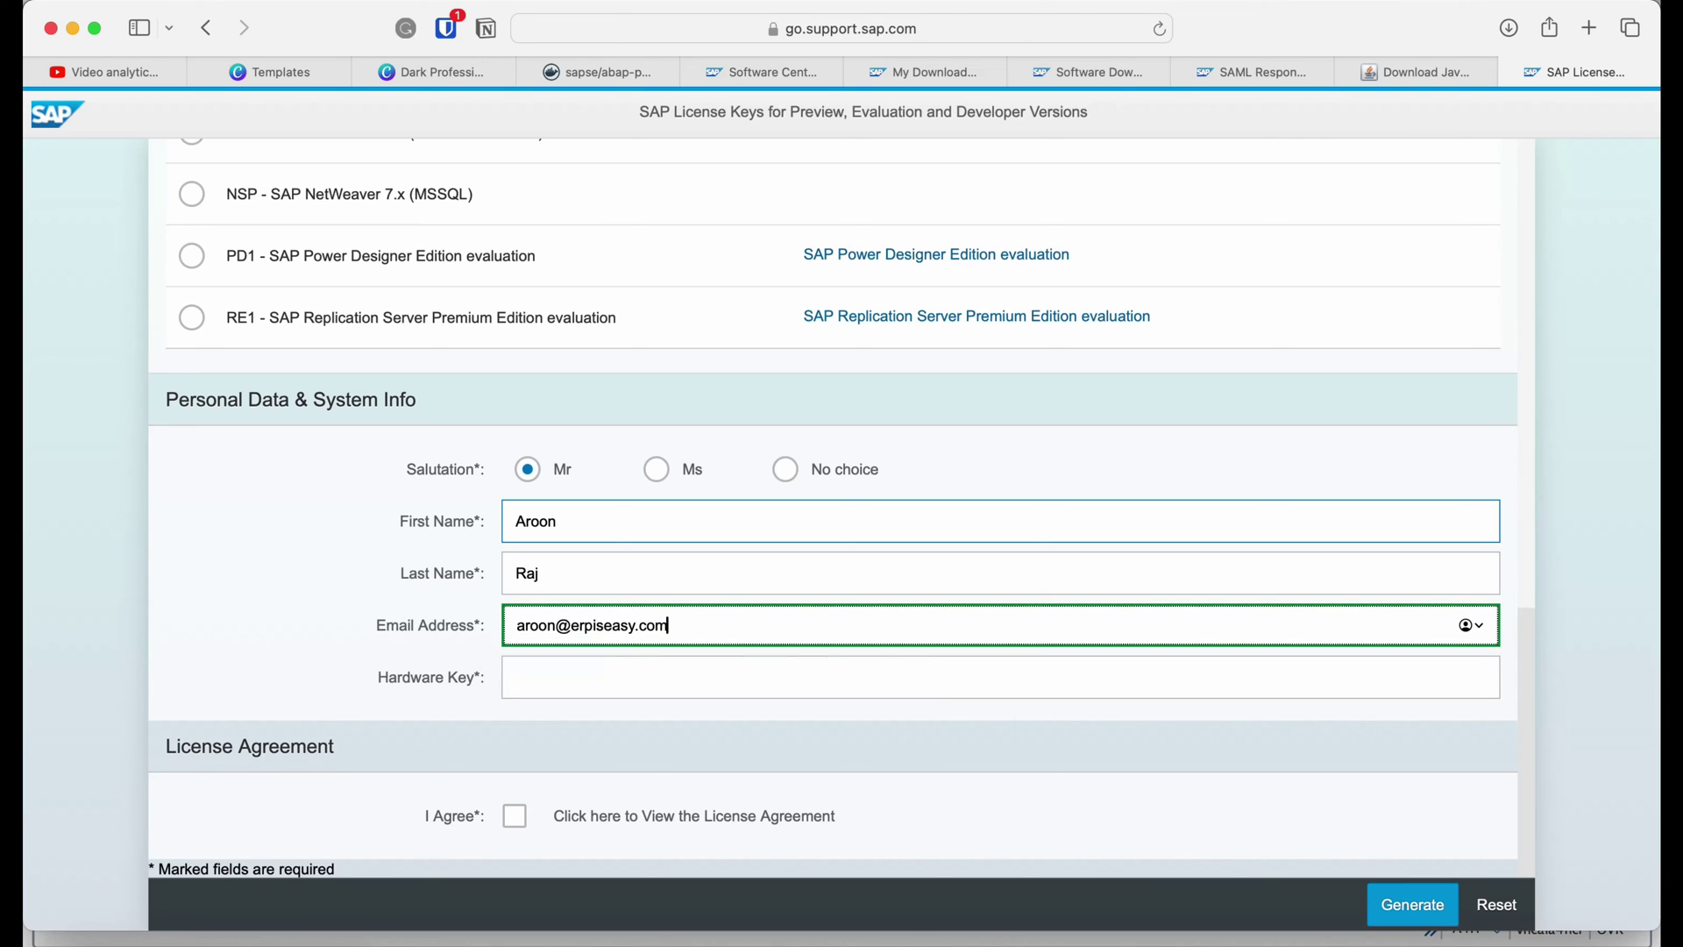
pyautogui.click(594, 663)
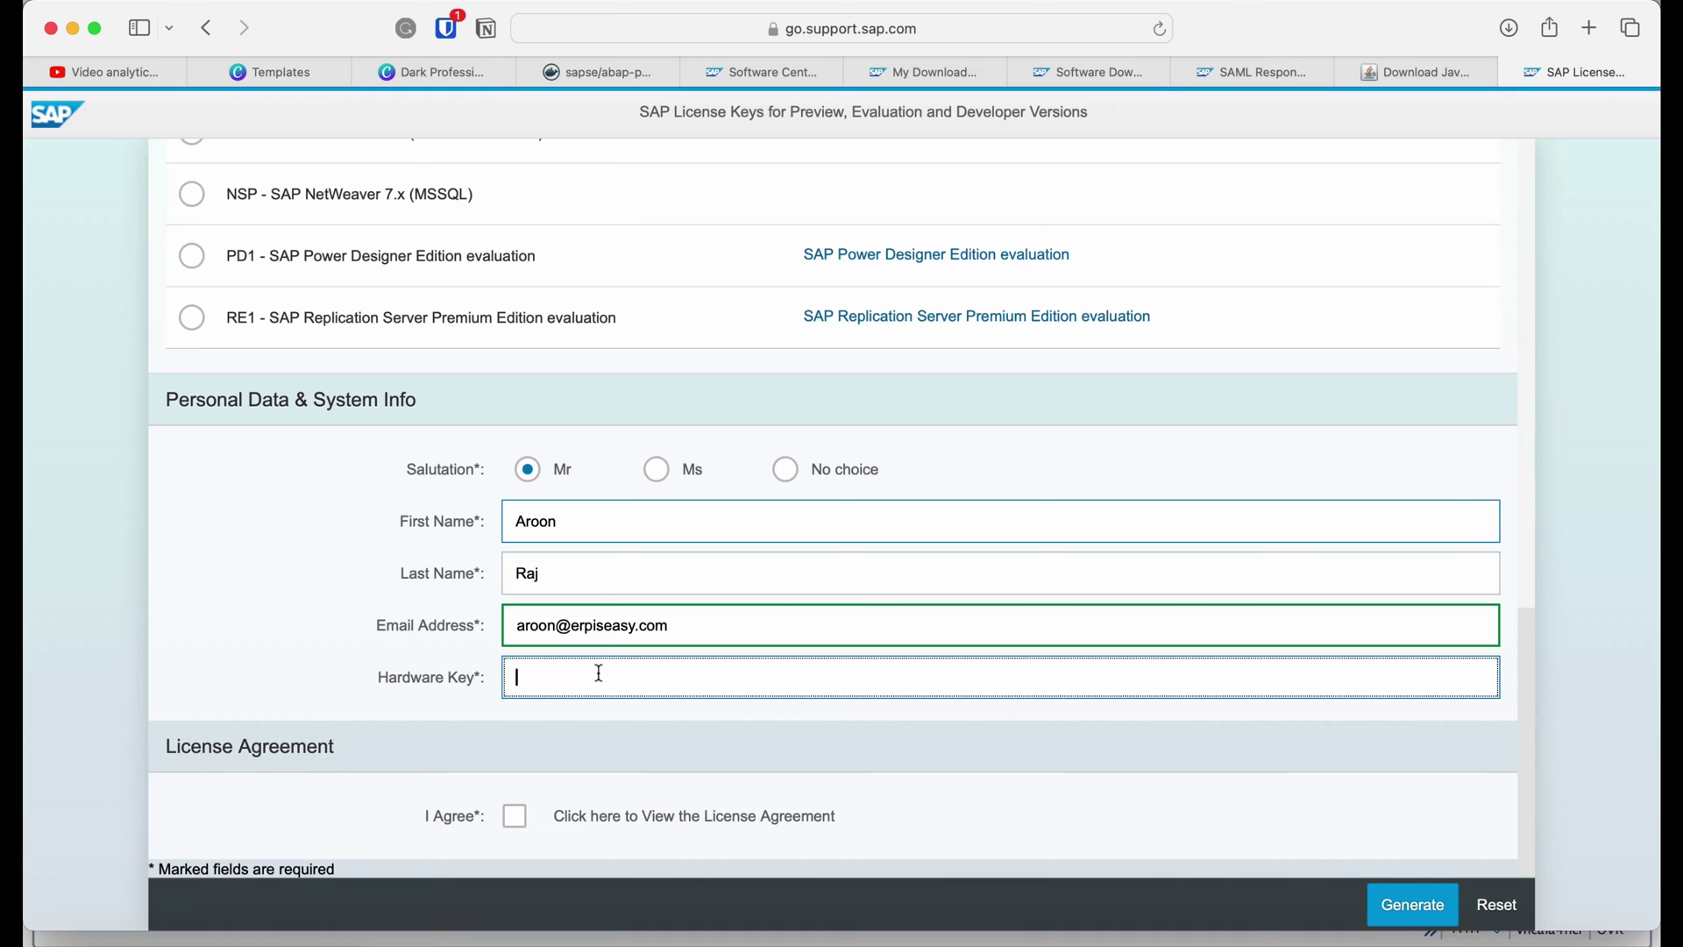
# Select the active hardware key in SAP License Administration.
pyautogui.hotkey('ctrl', 'Up')
pyautogui.press('Return')
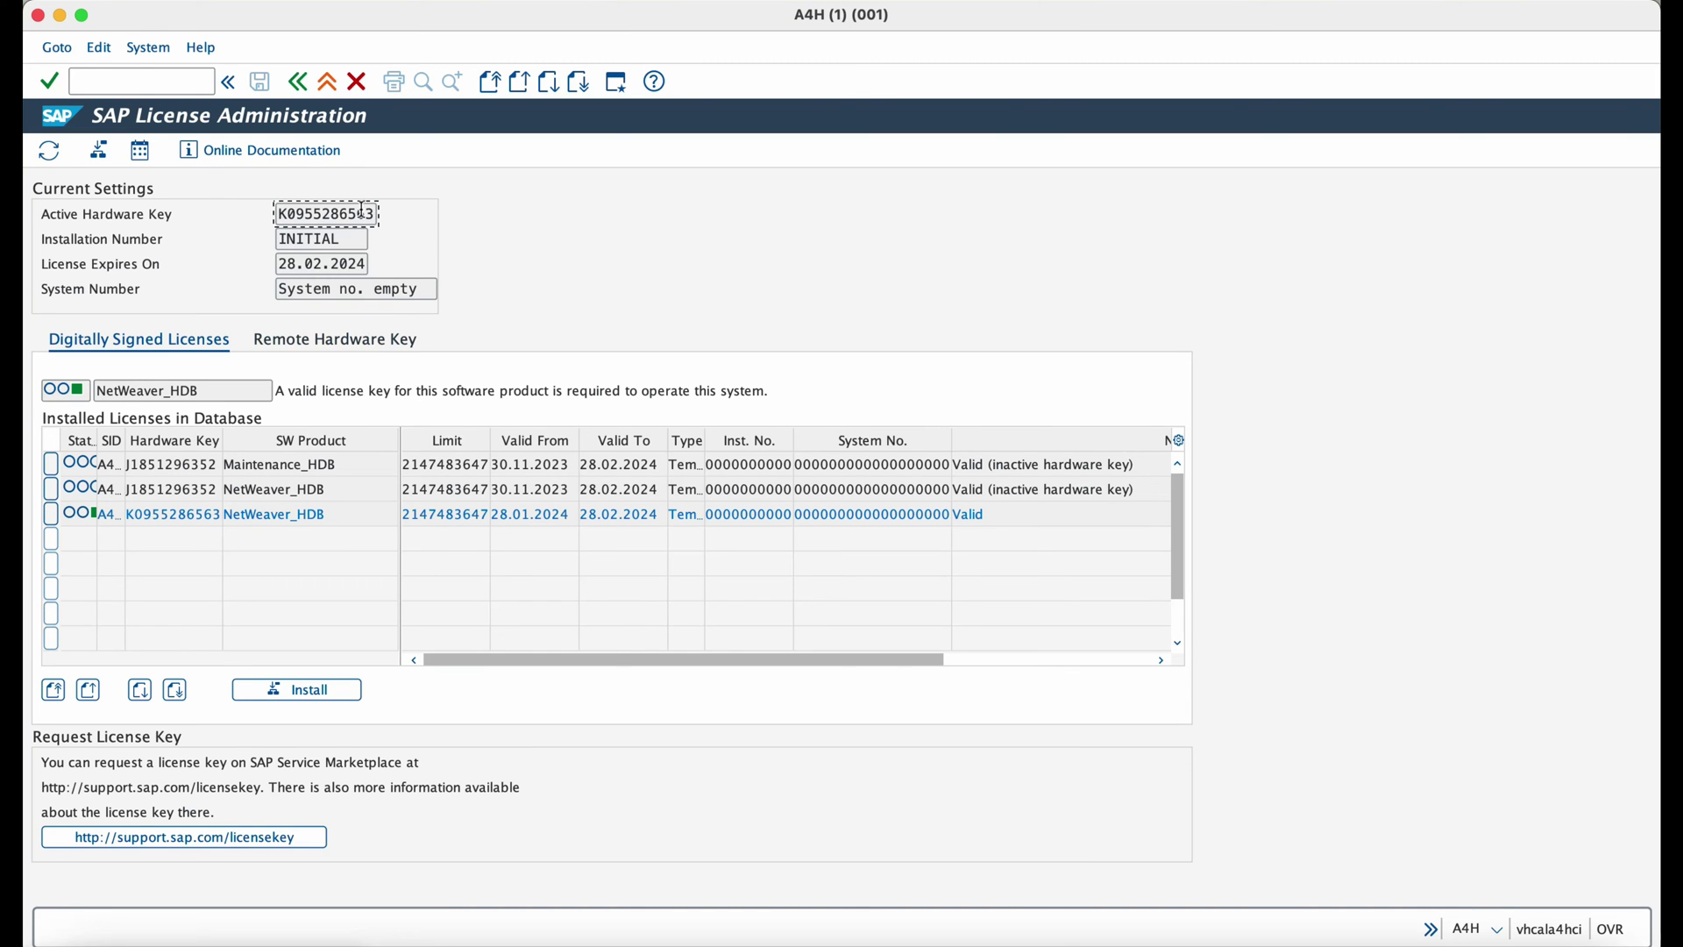
pyautogui.moveTo(379, 213); pyautogui.dragTo(235, 210)
pyautogui.press('super+c')
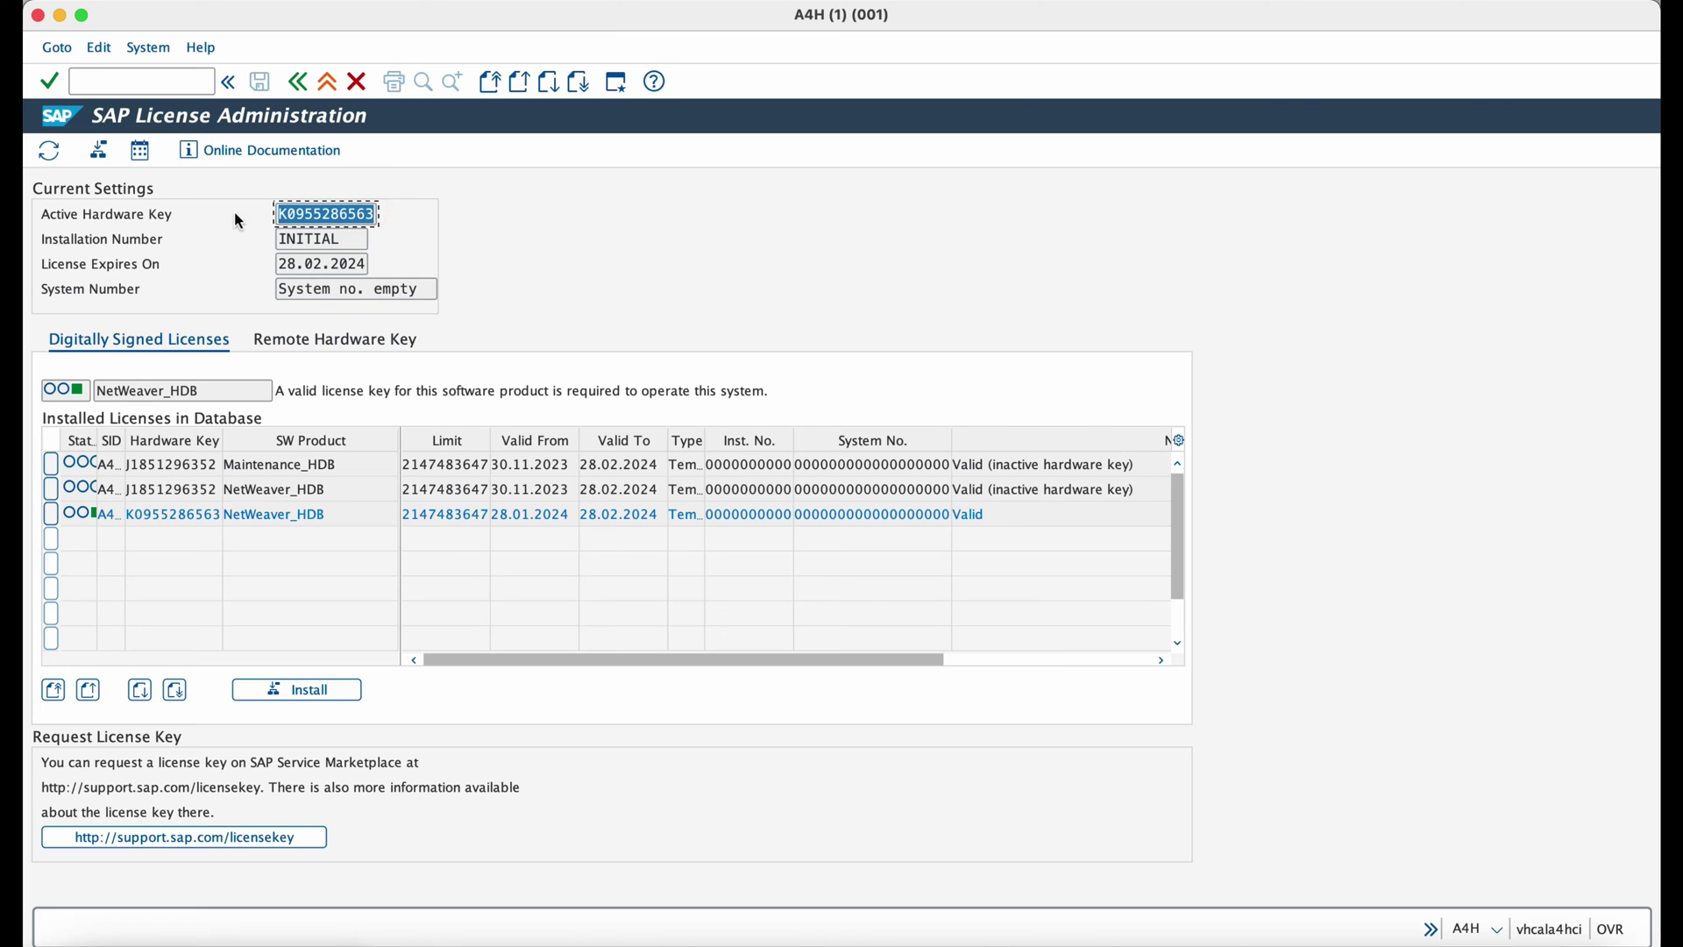
# Paste the hardware key, accept the license agreement, generate the A4H license and allow its download.
pyautogui.press('super+Tab')
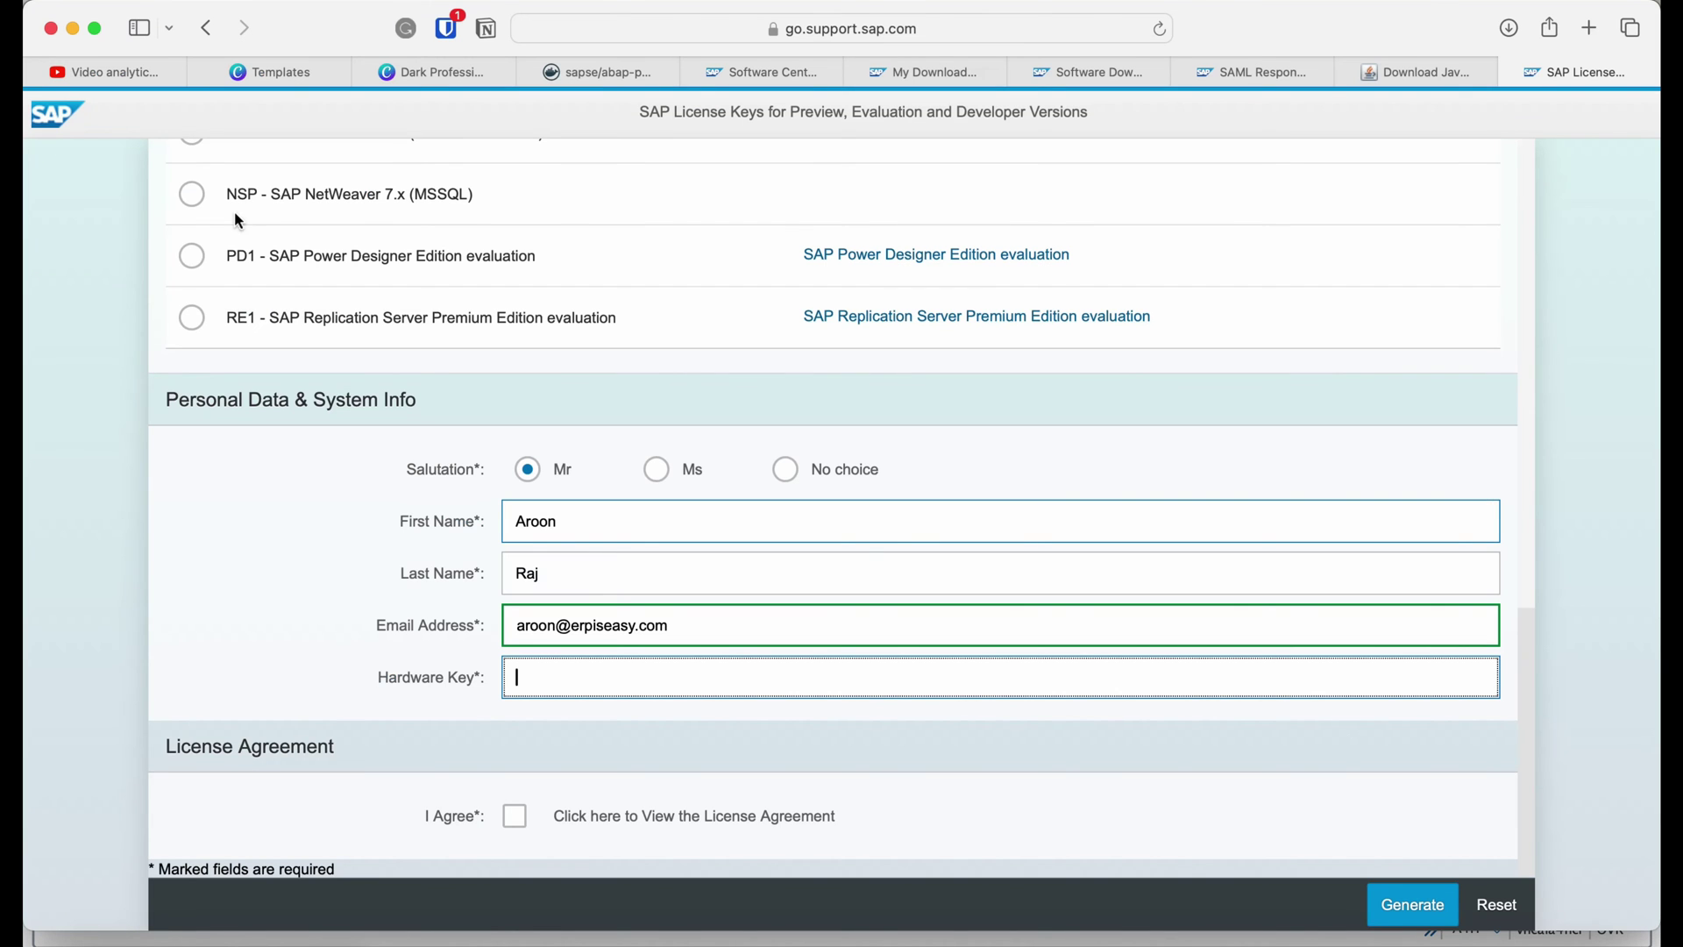
pyautogui.press('super+v')
pyautogui.click(516, 816)
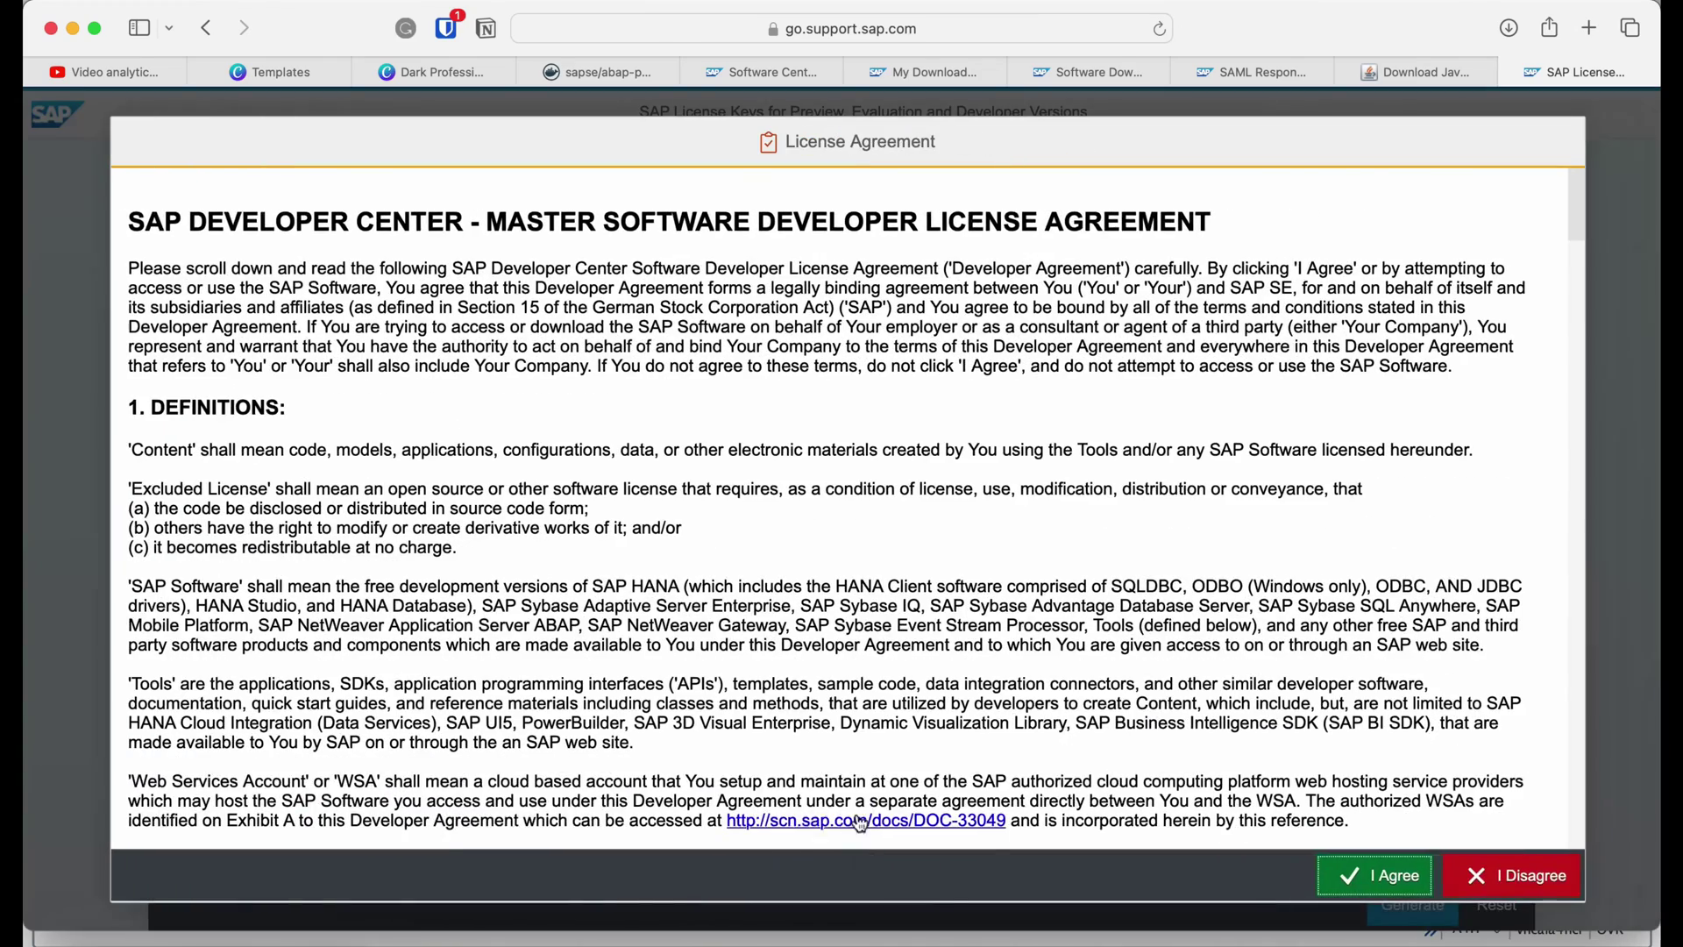
pyautogui.click(1407, 863)
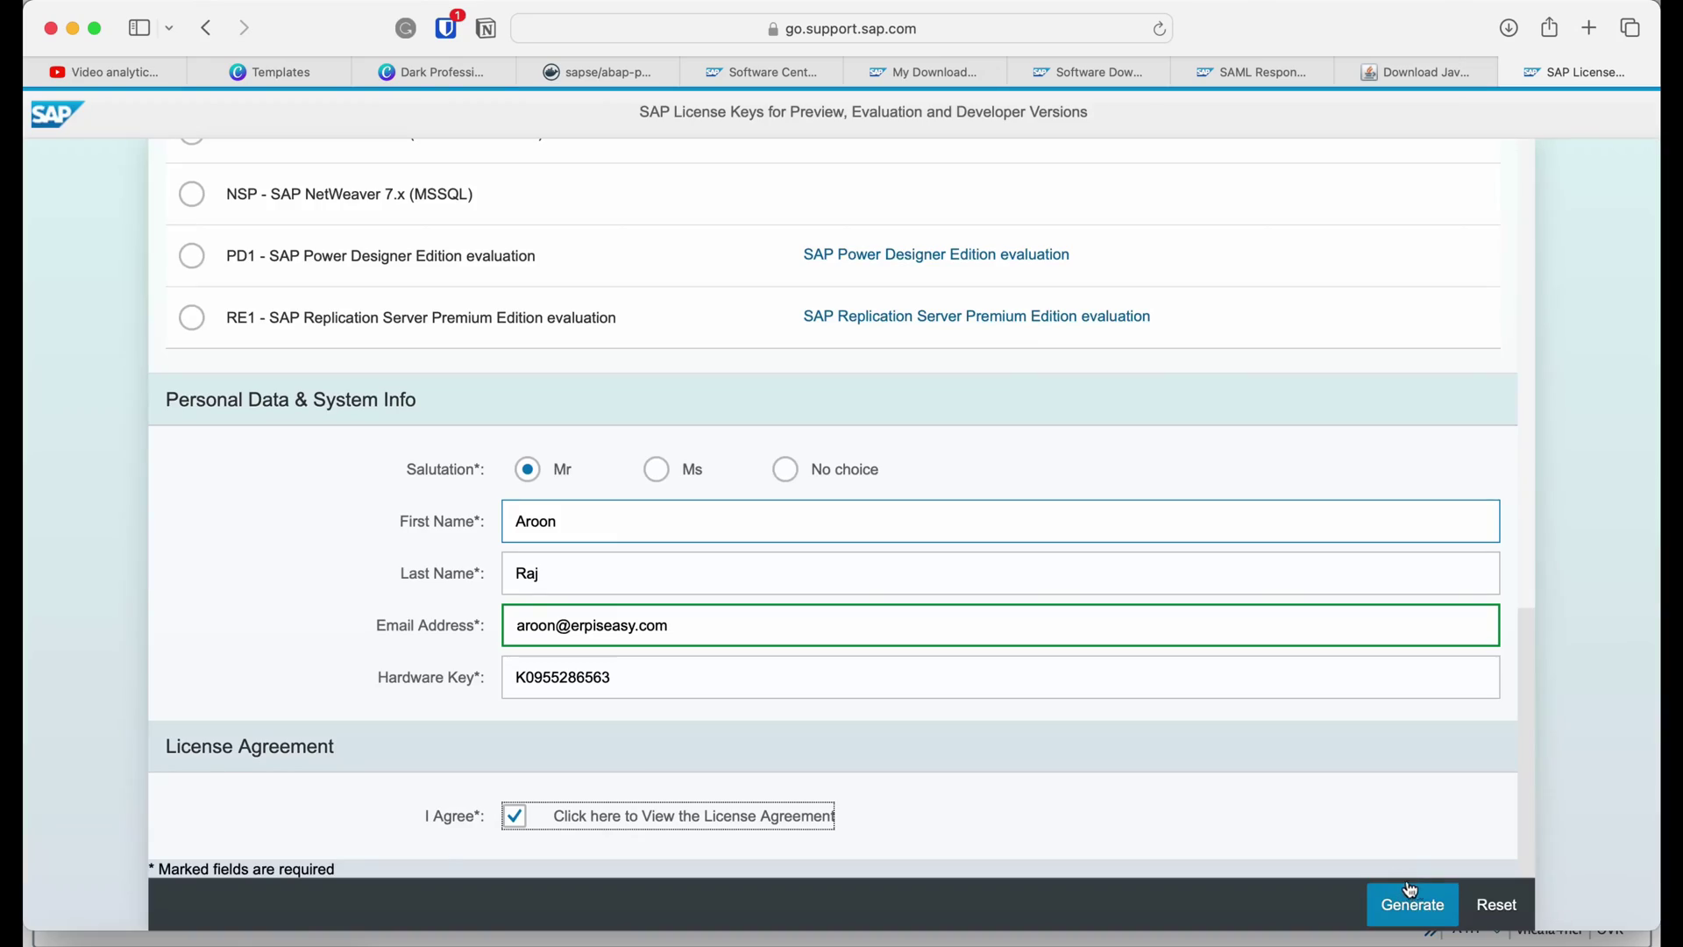
pyautogui.click(1425, 909)
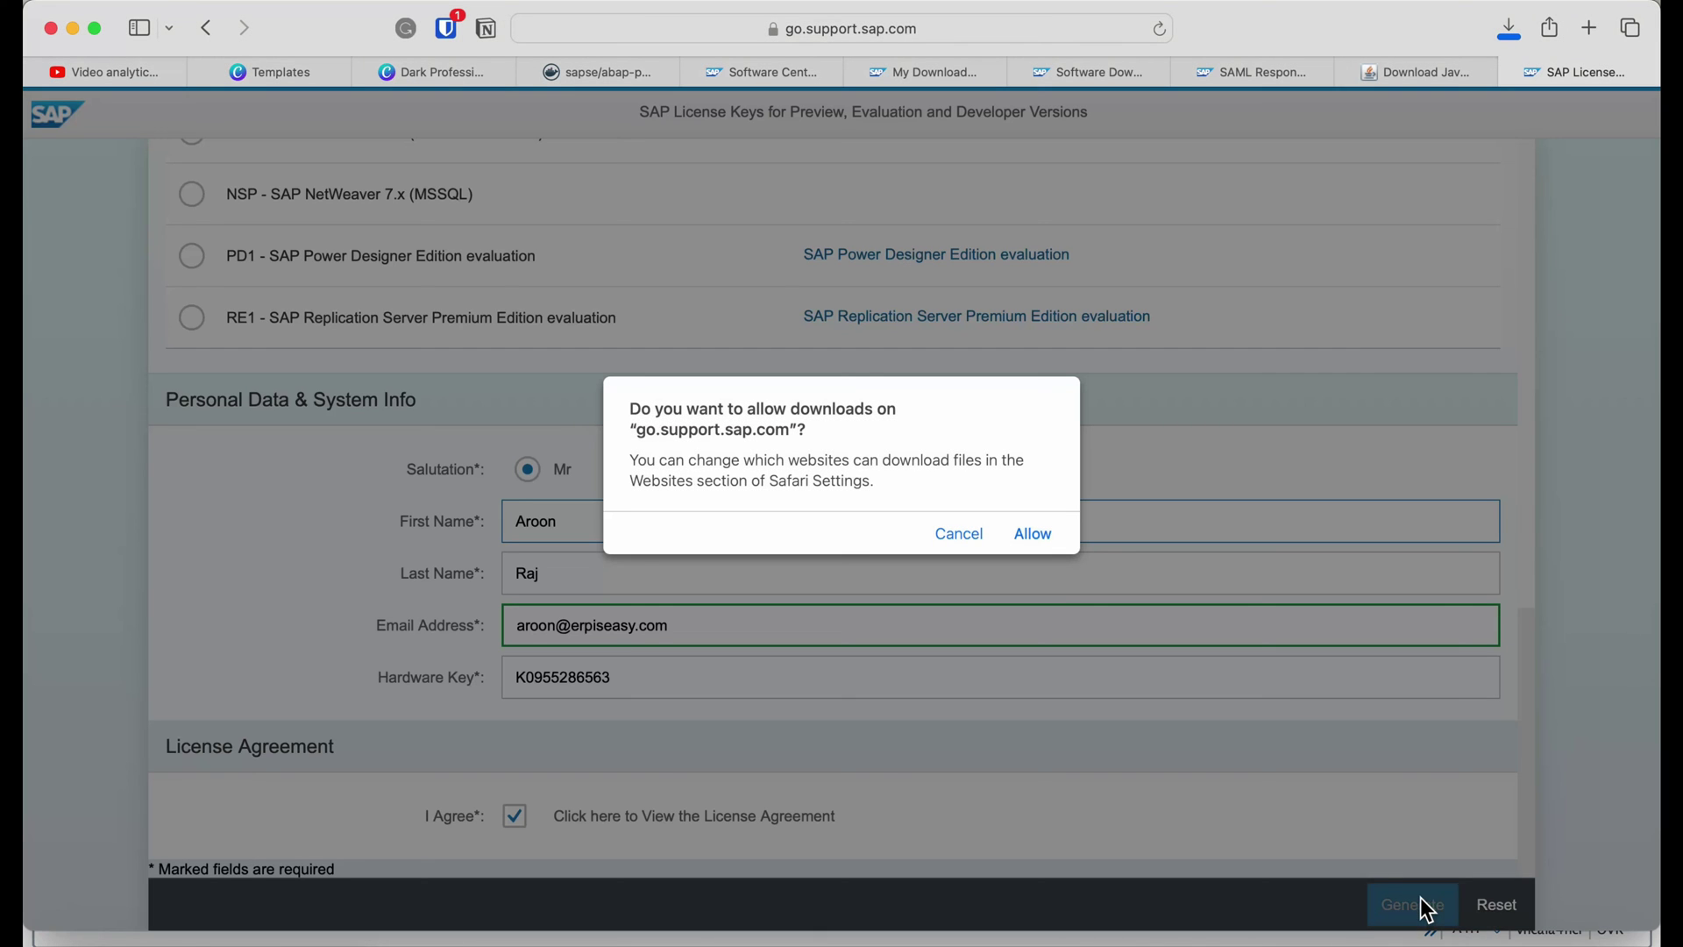
pyautogui.click(1029, 535)
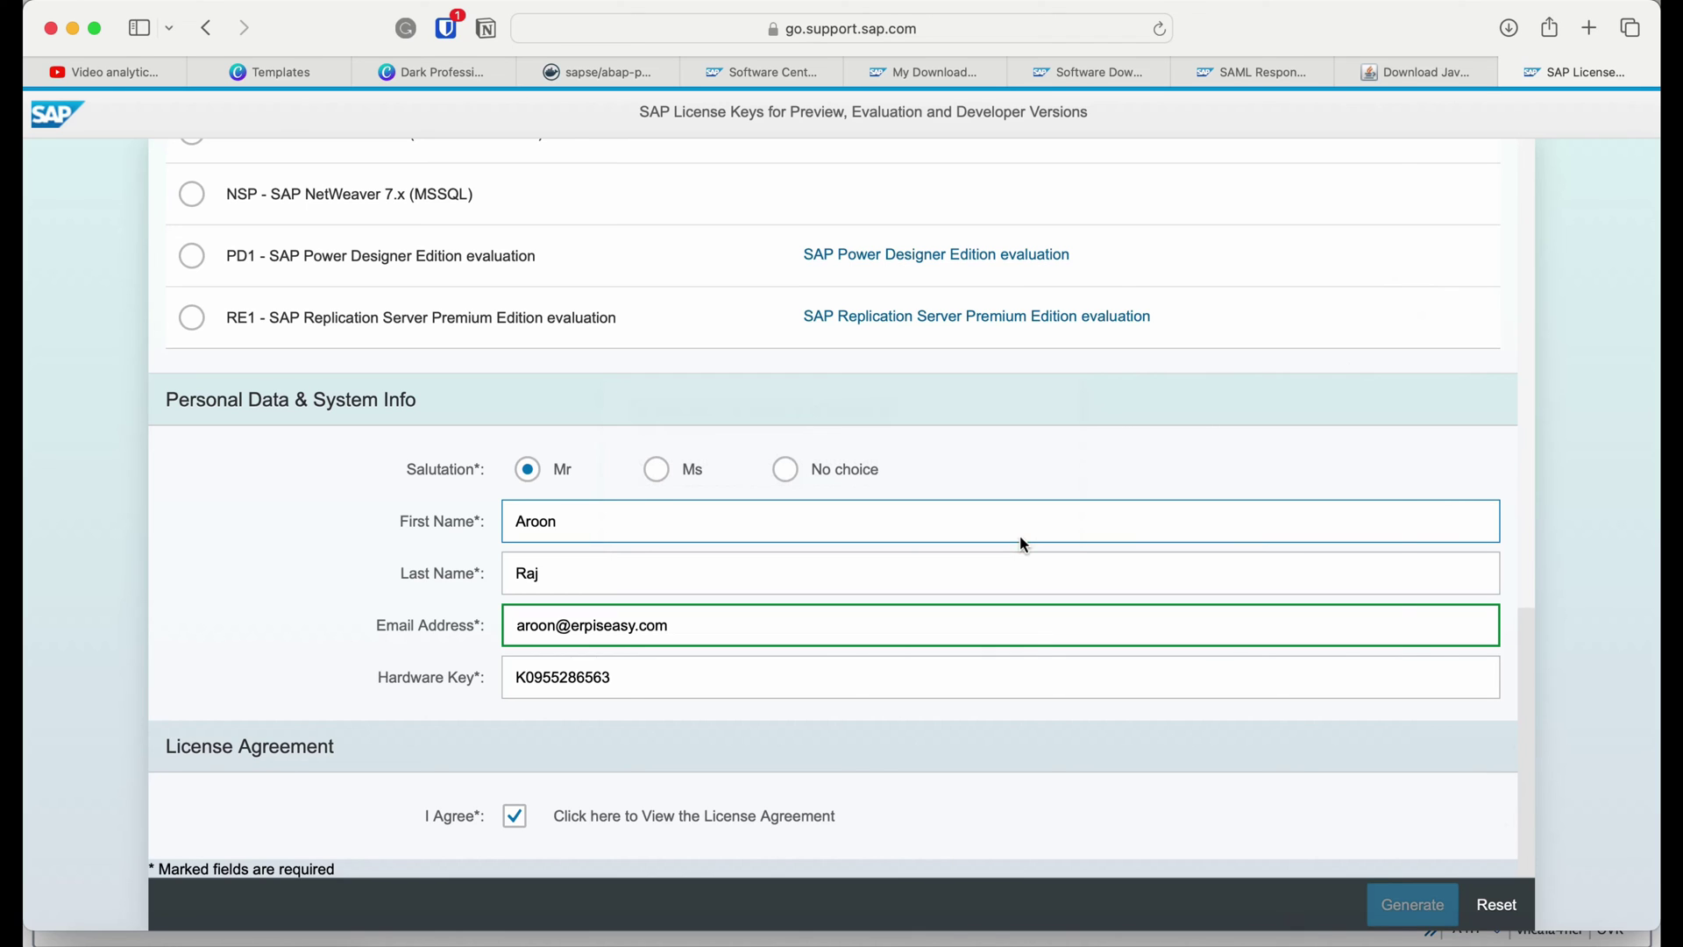
pyautogui.hotkey('alt', 'Tab')
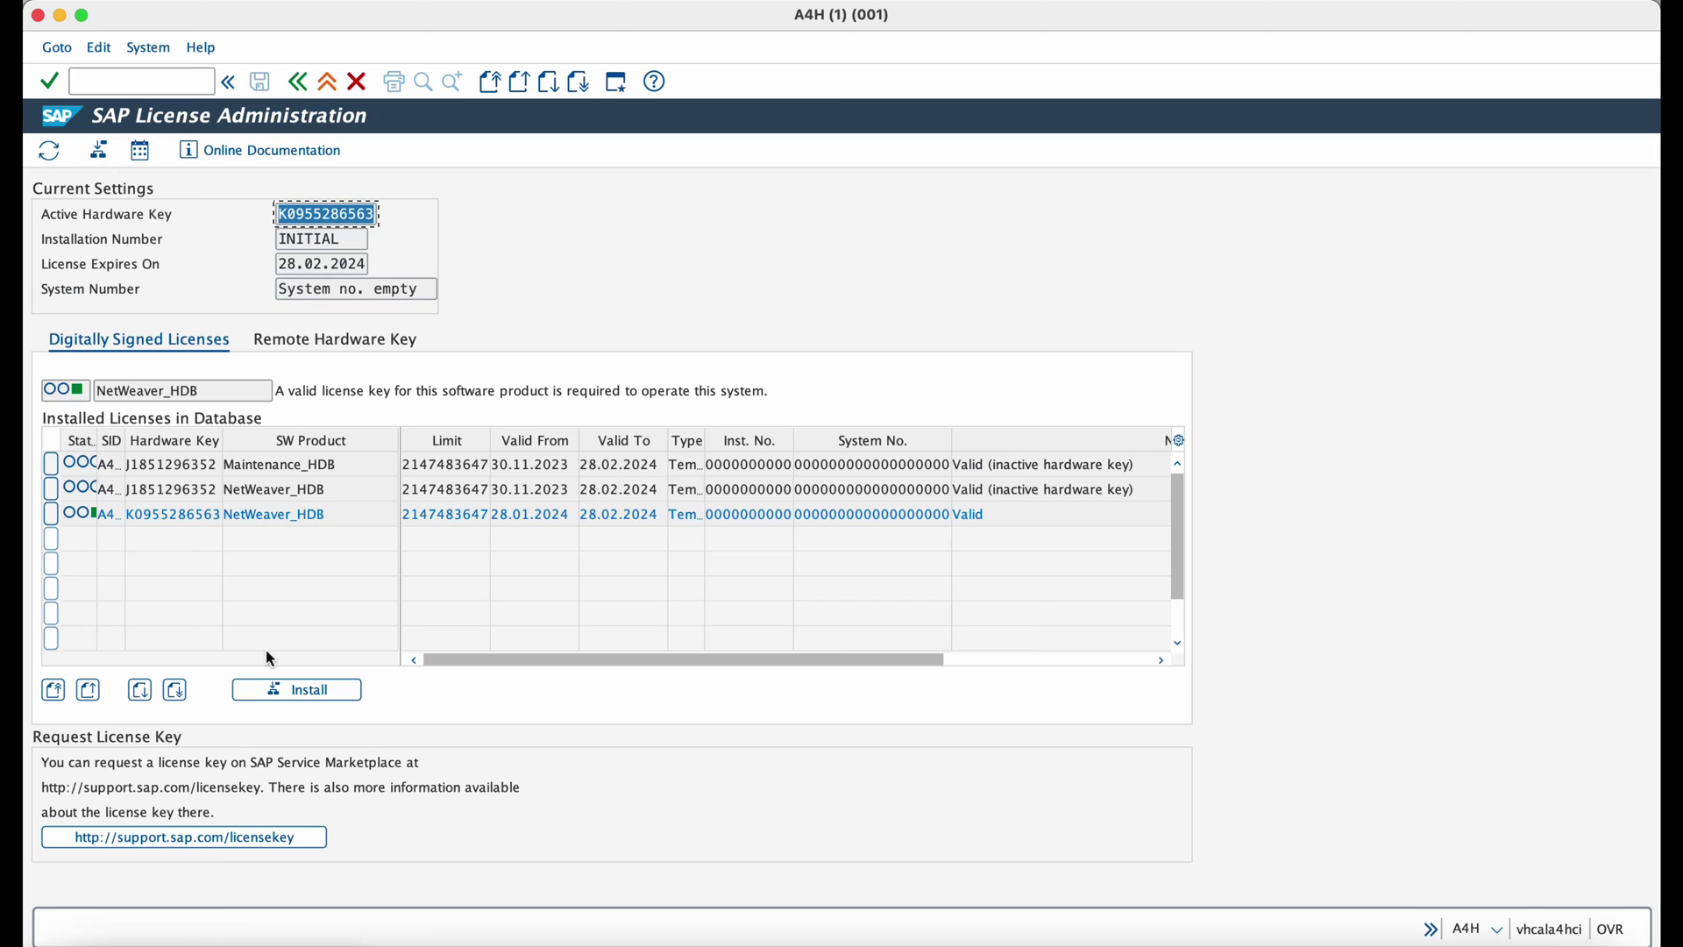
# Install the A4H_Multiple.txt license file, then open User Maintenance with /nsu01.
pyautogui.click(98, 153)
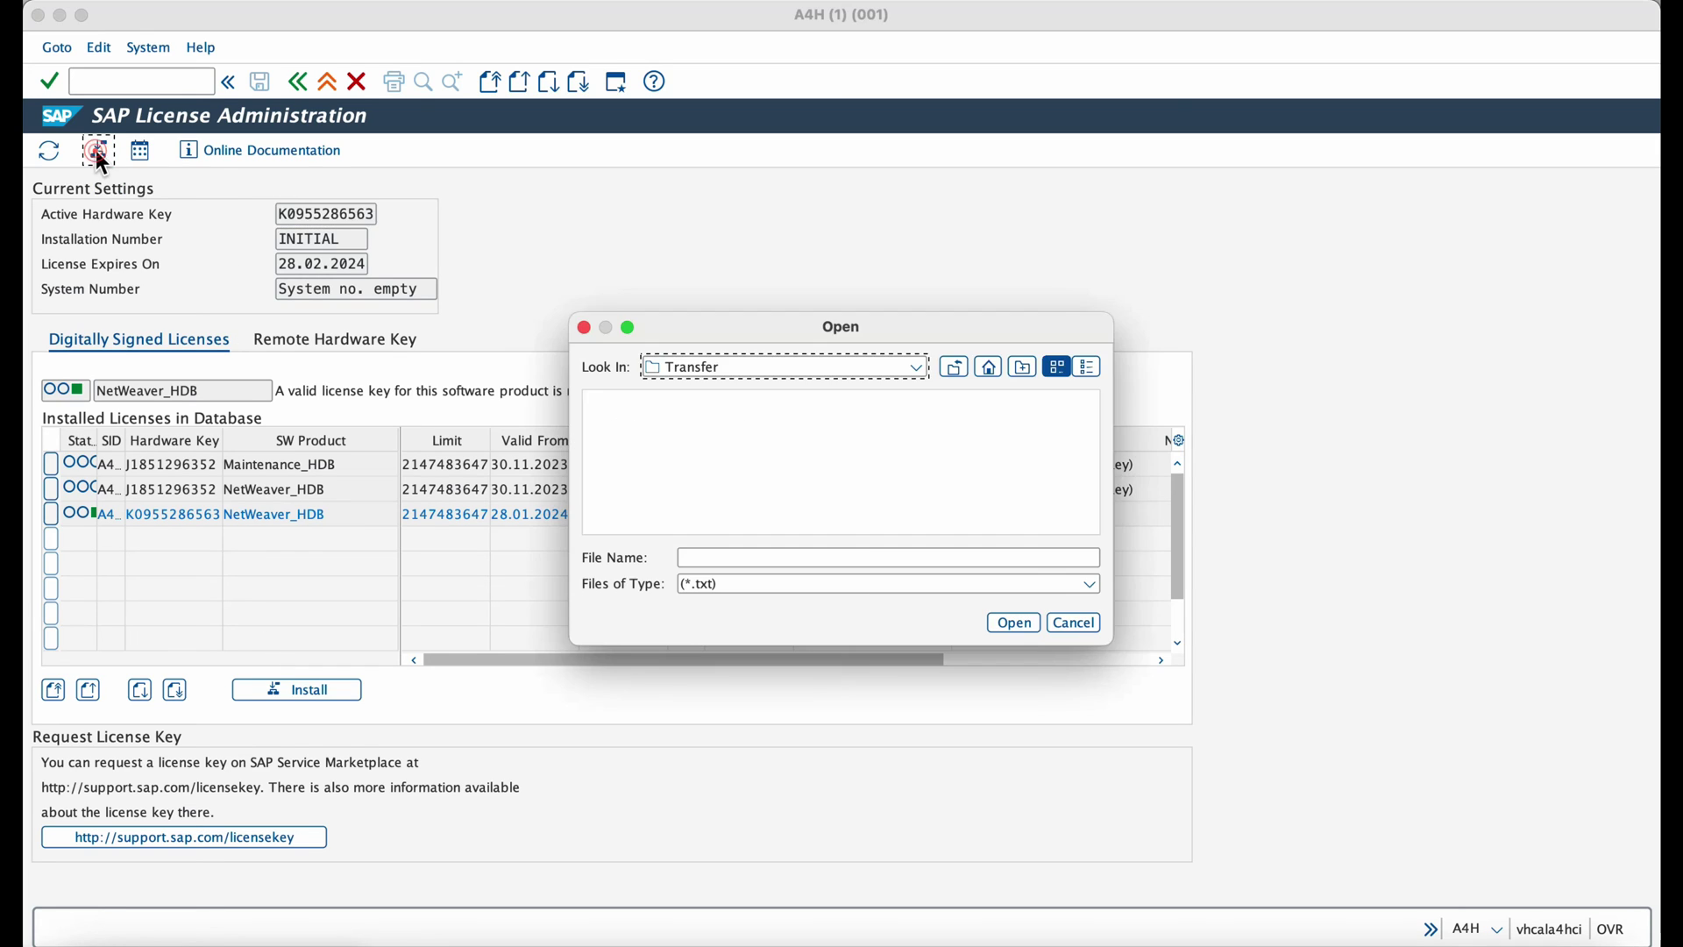
pyautogui.click(1013, 624)
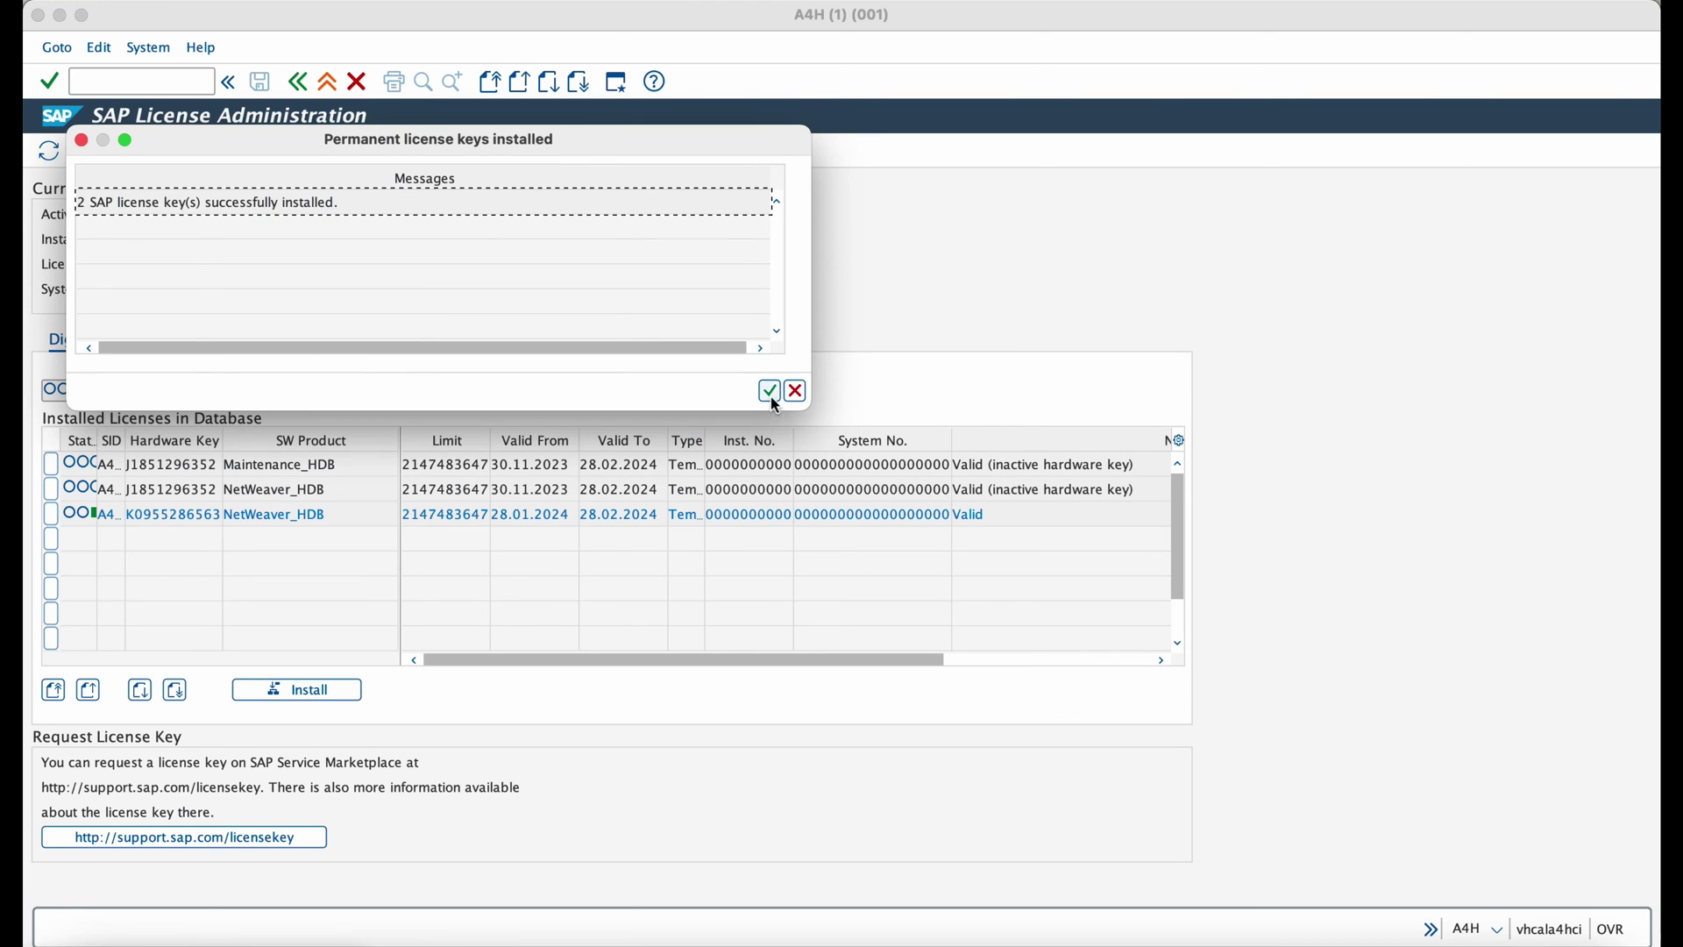
pyautogui.write('/nsu01d')
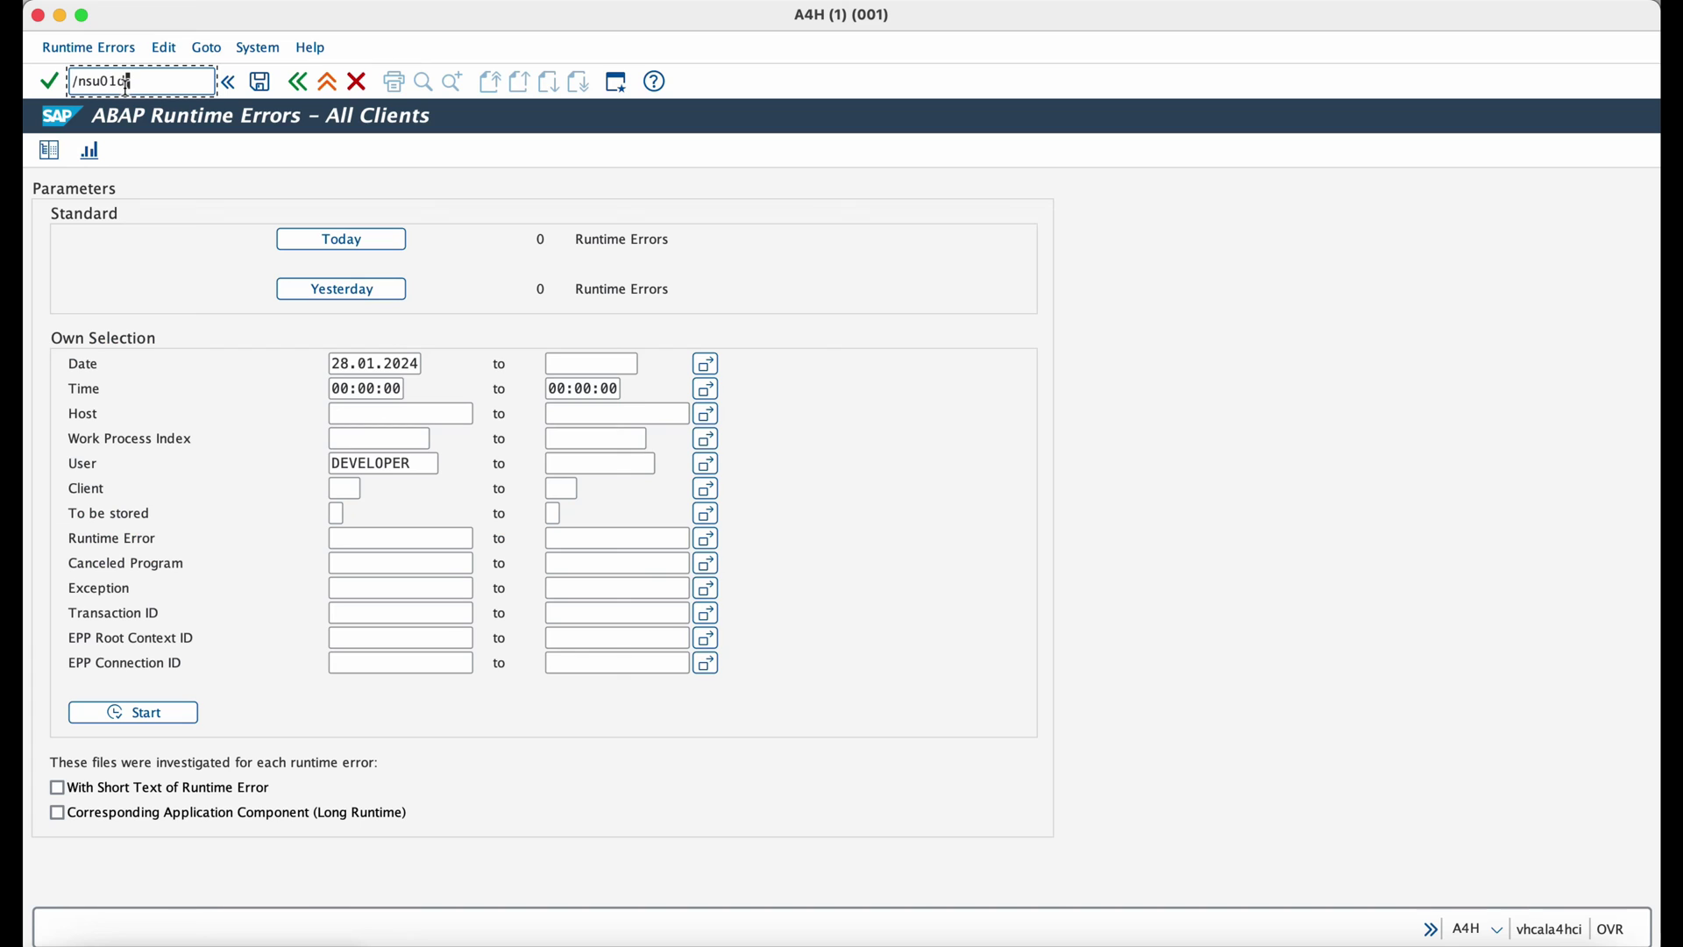
pyautogui.press('Return')
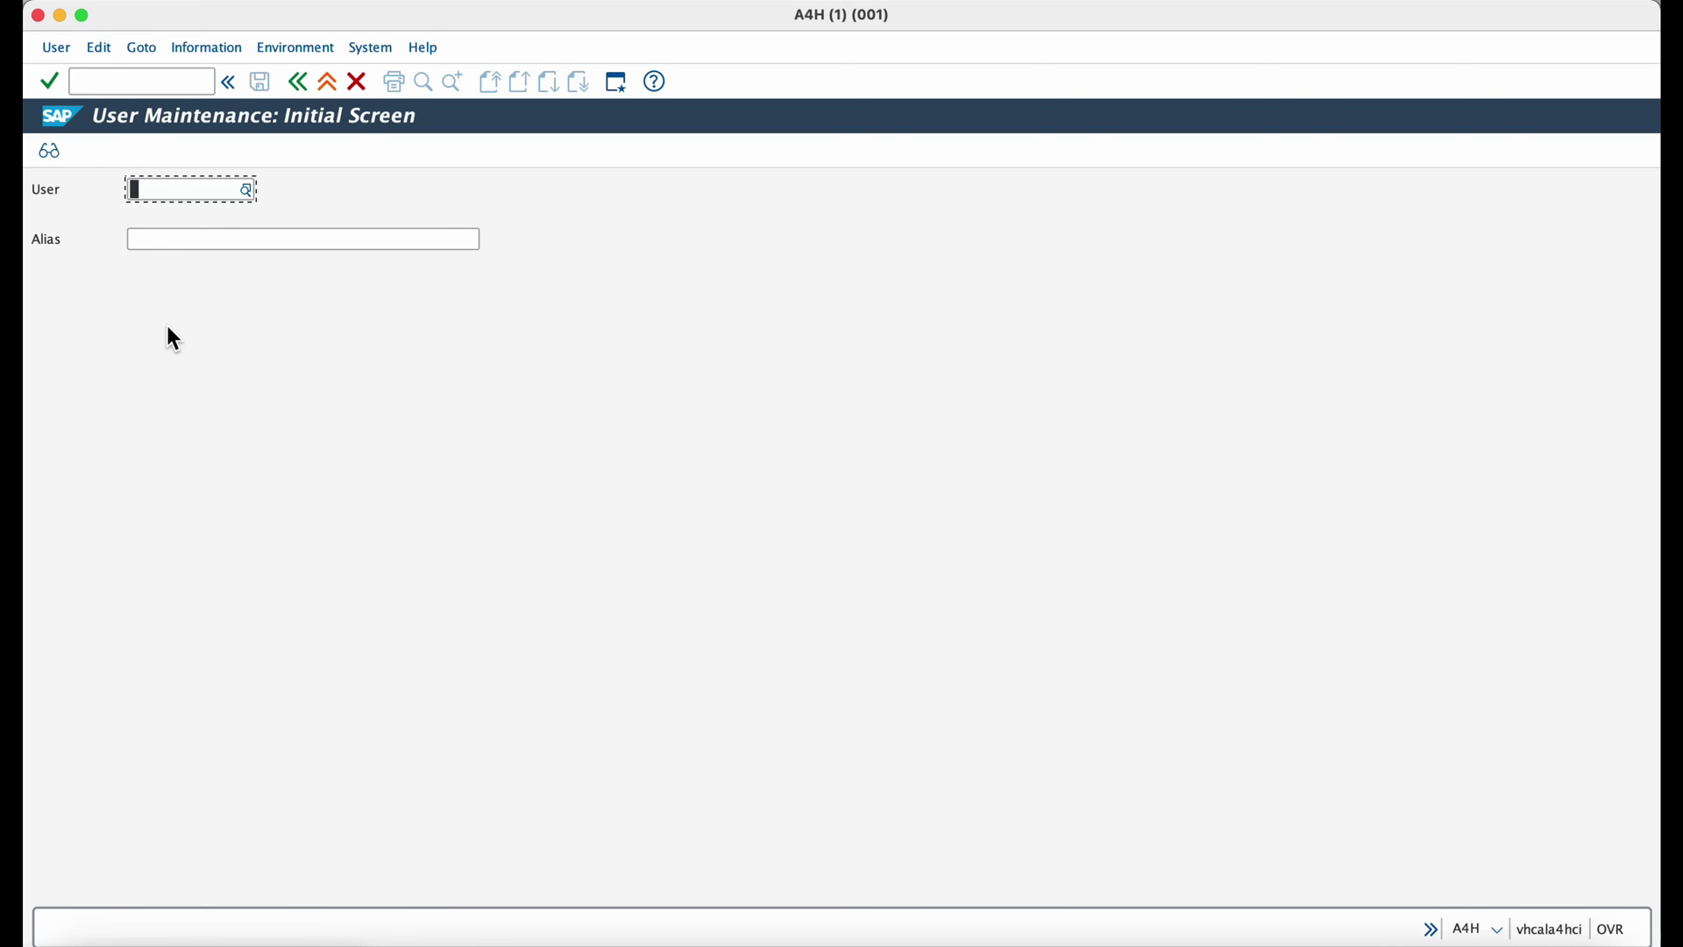
pyautogui.click(138, 79)
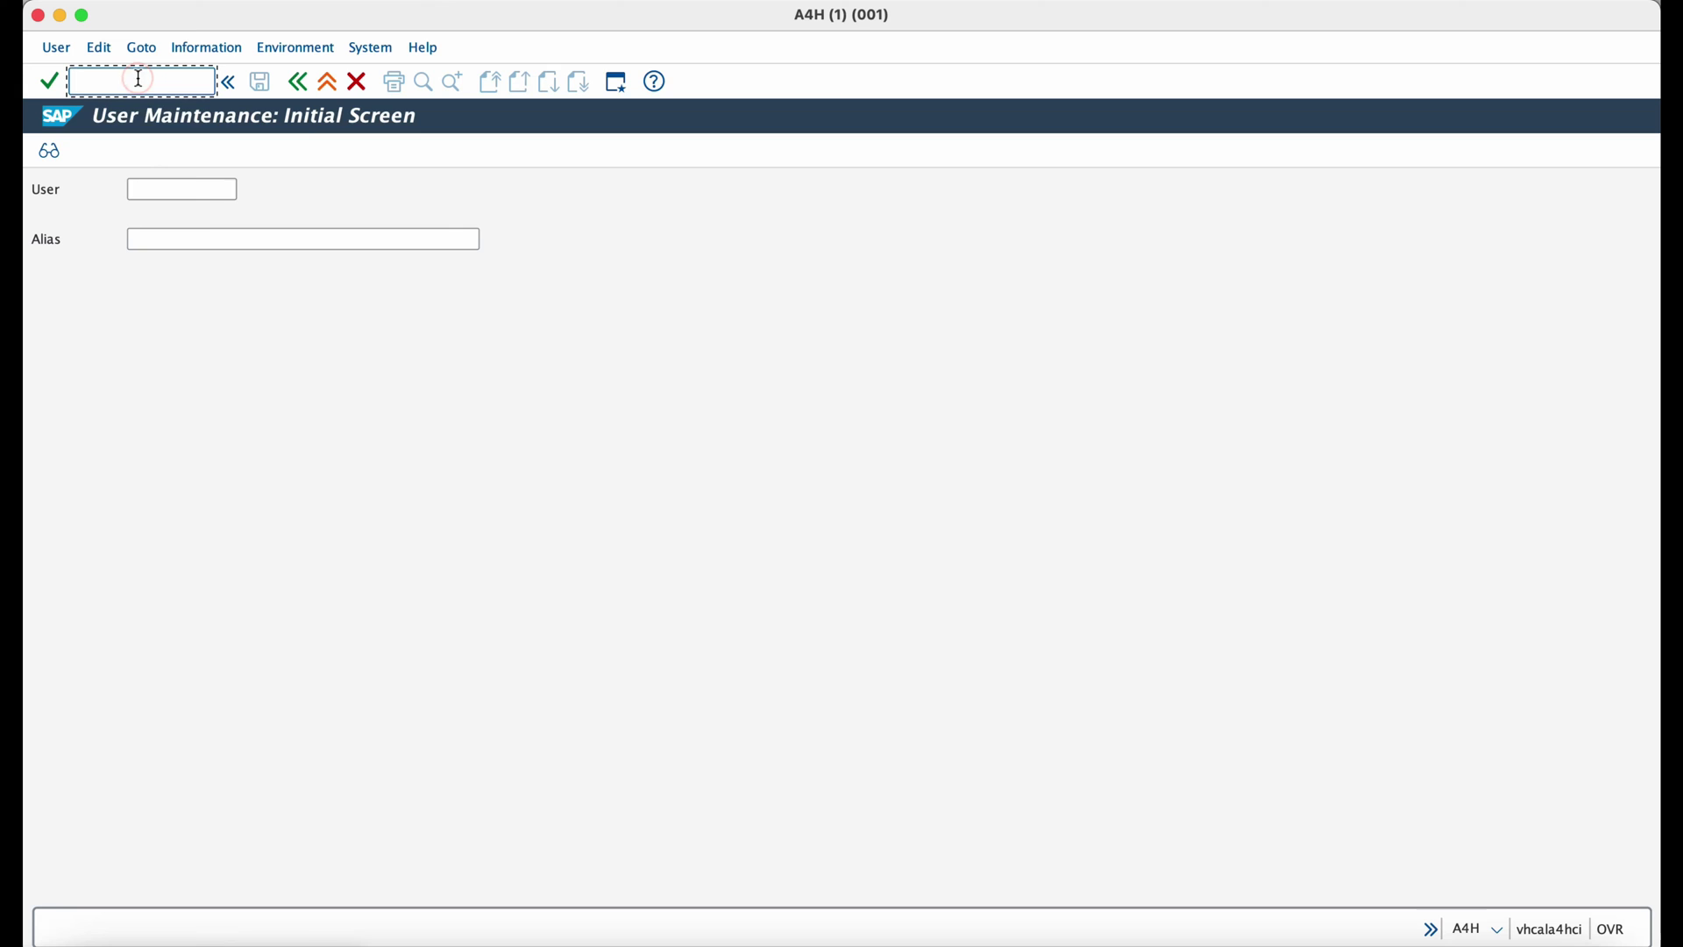
pyautogui.write('/nsu01')
pyautogui.press('Return')
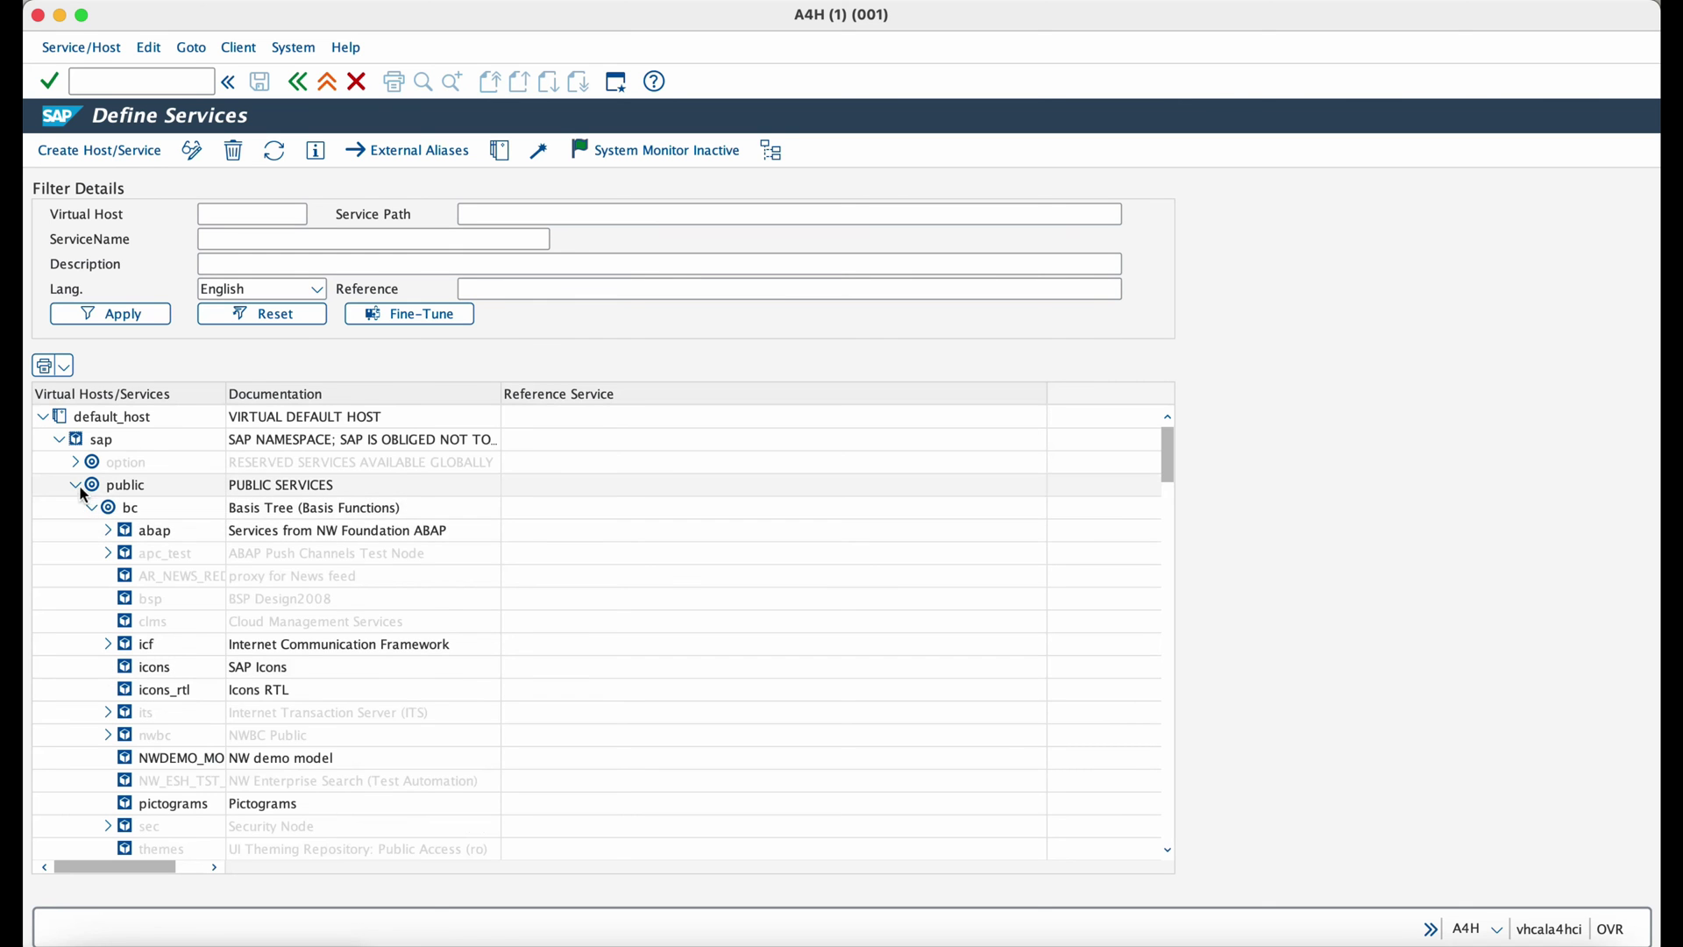
# In SICF, expand default_host > sap > public and its bc node, toggling icf_info along the way.
pyautogui.click(78, 487)
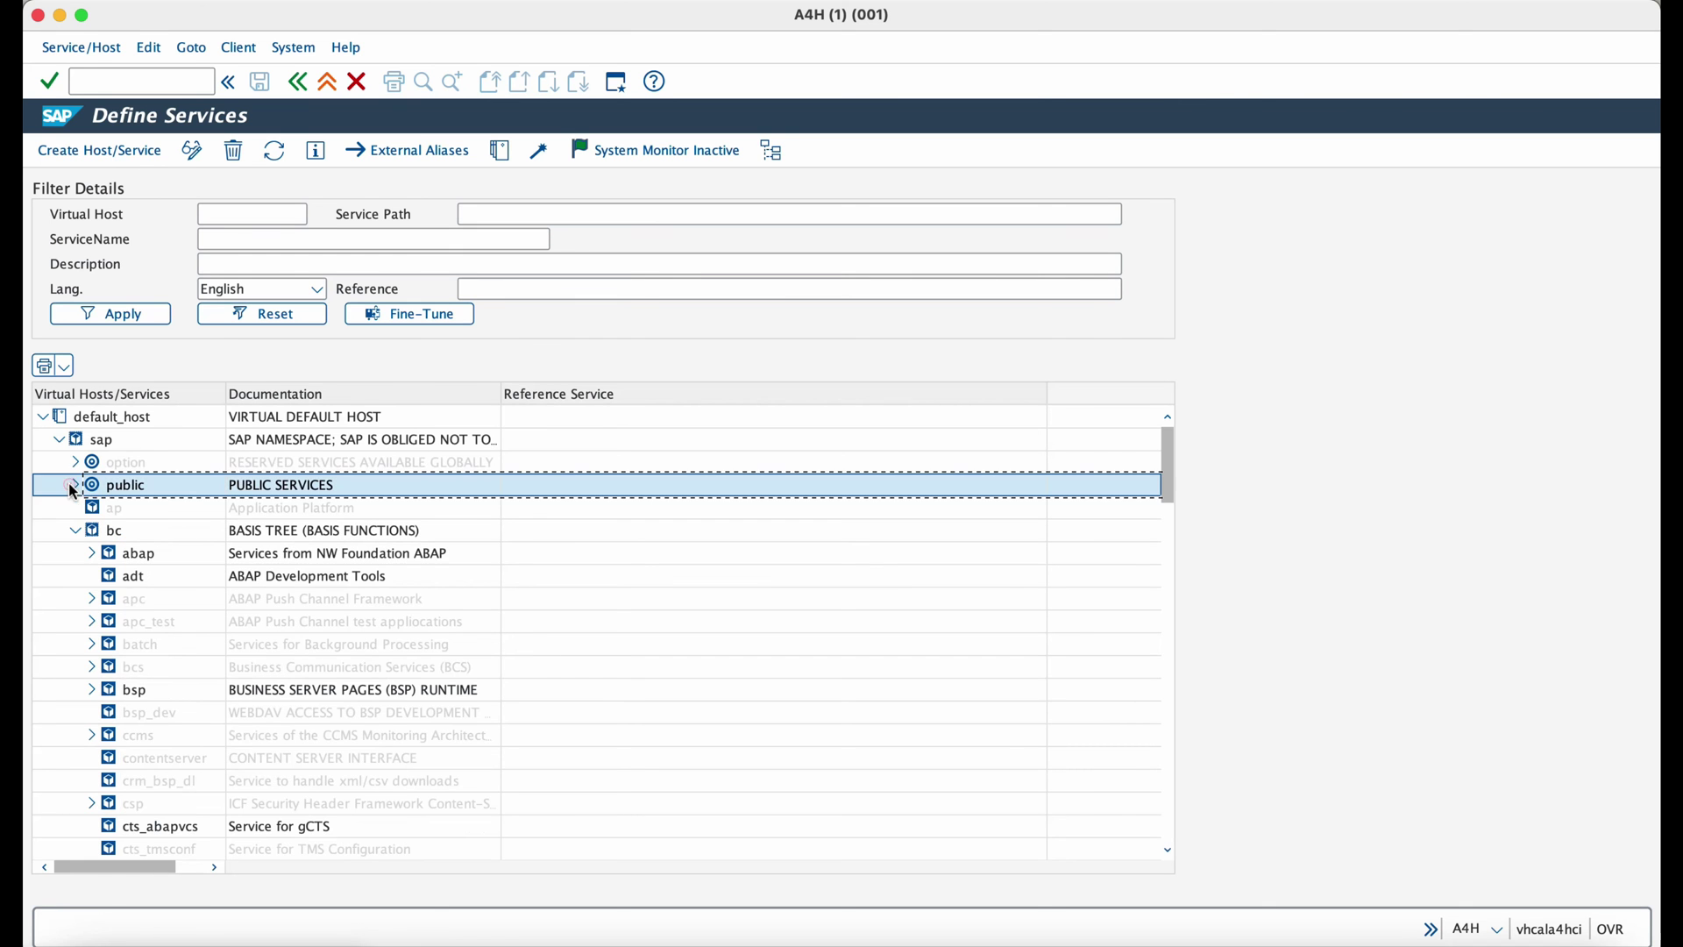
pyautogui.click(75, 531)
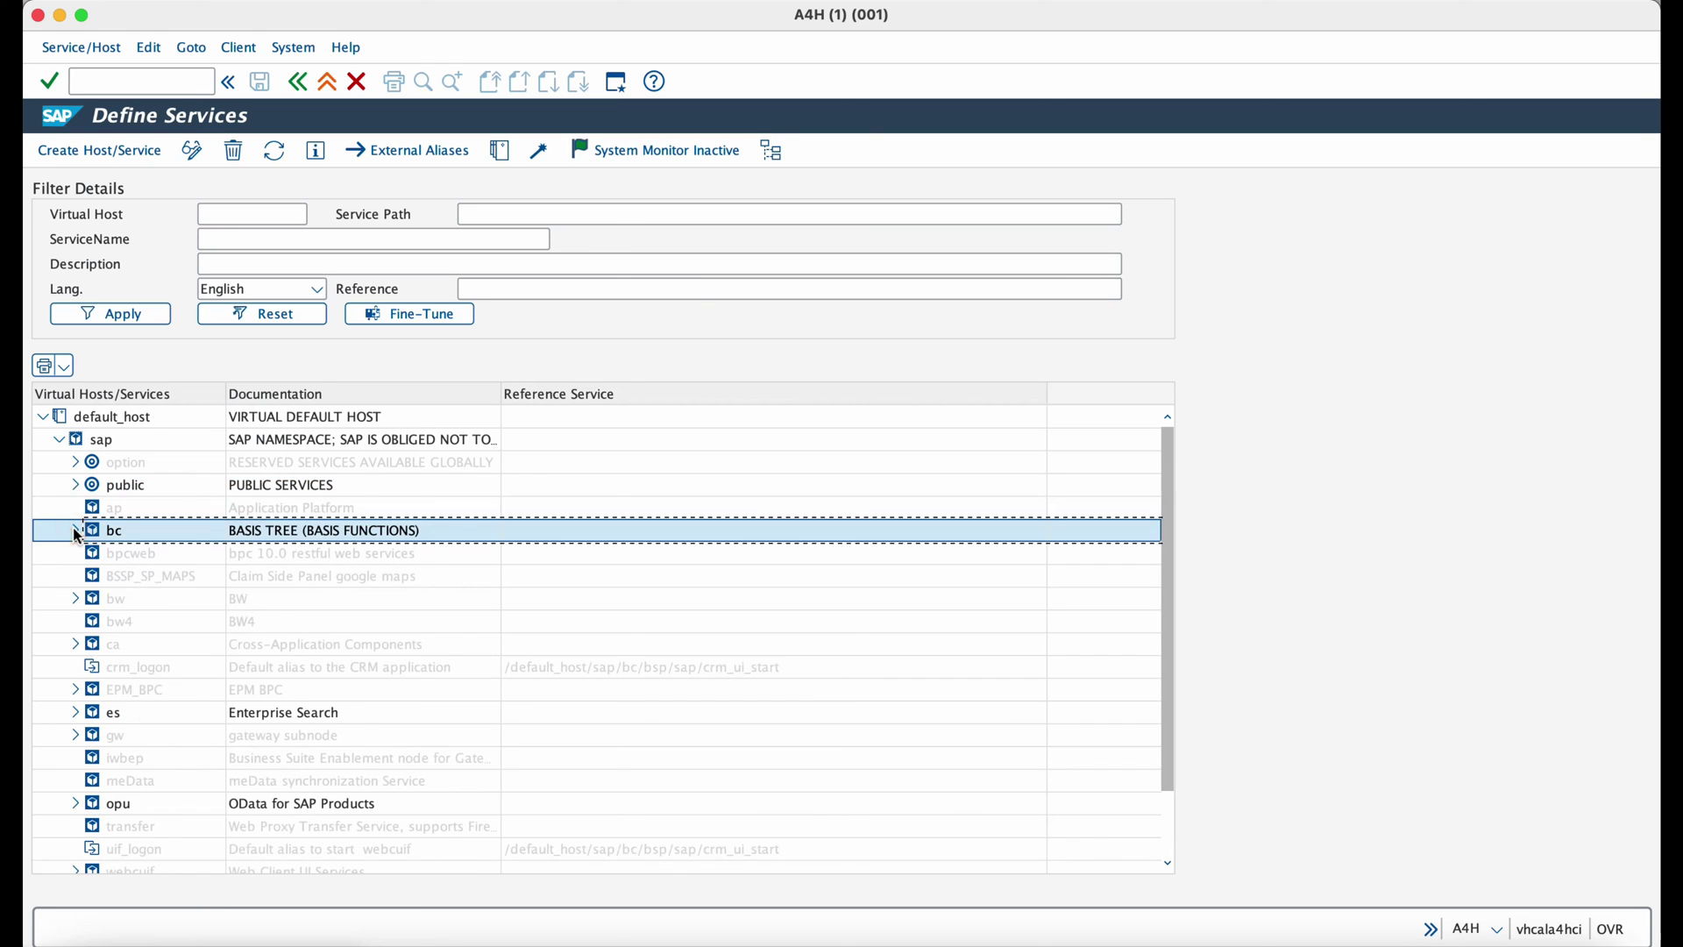
pyautogui.scroll(-3, 71, 562)
pyautogui.scroll(3, 68, 556)
pyautogui.click(74, 487)
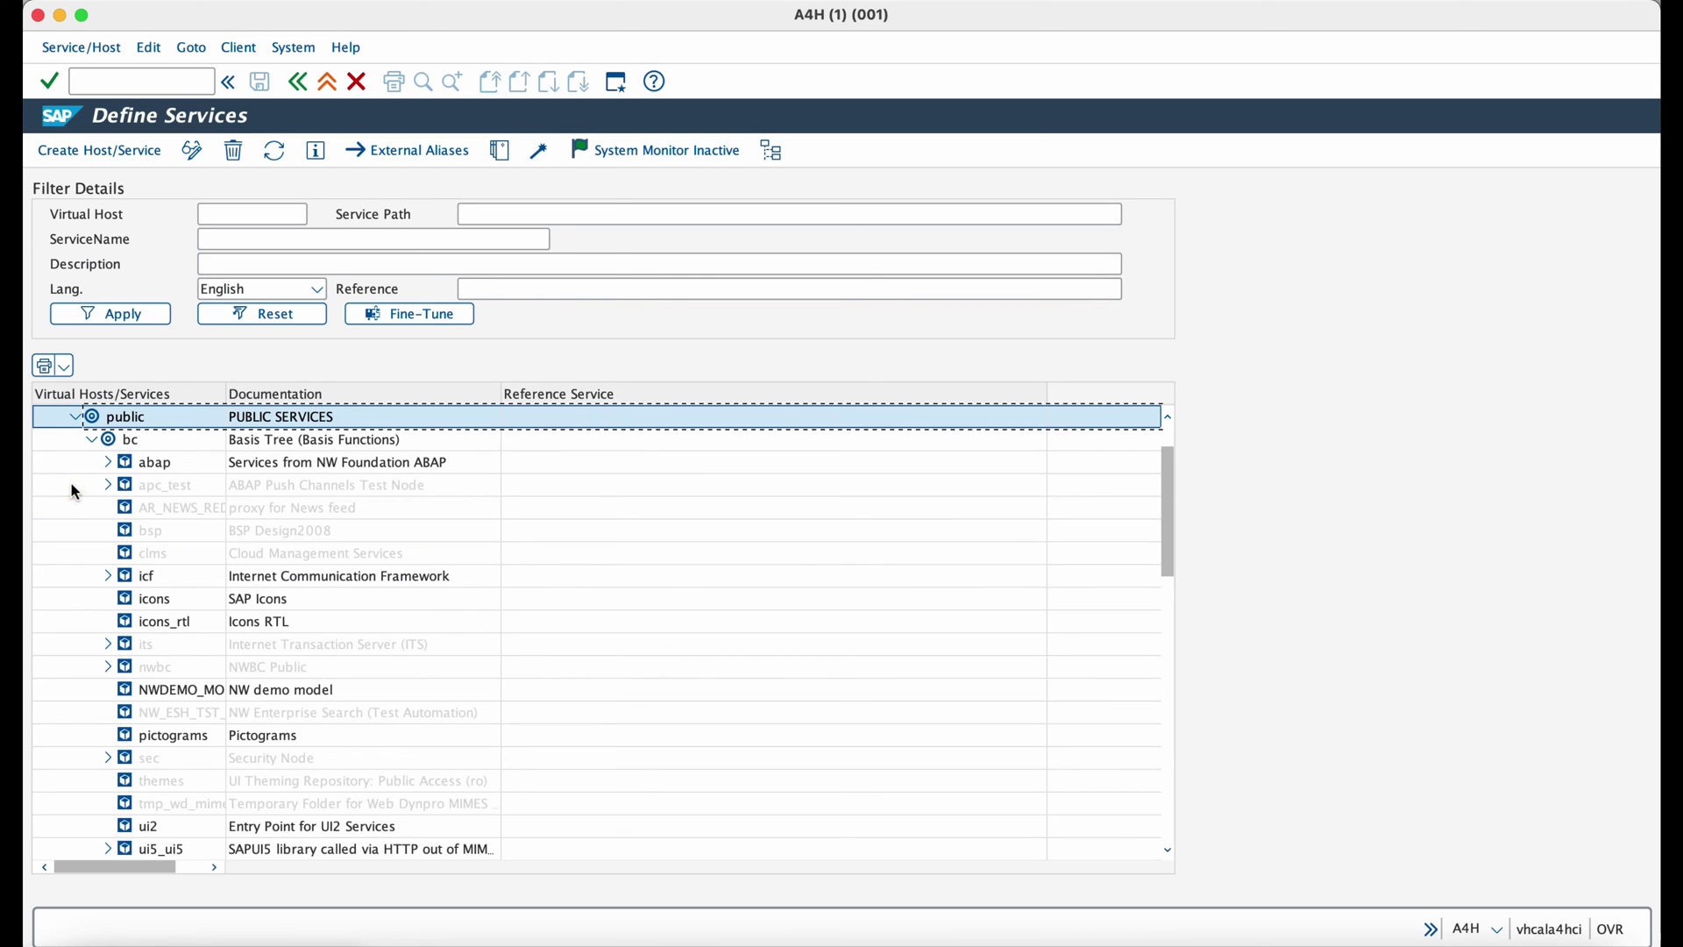
pyautogui.click(87, 433)
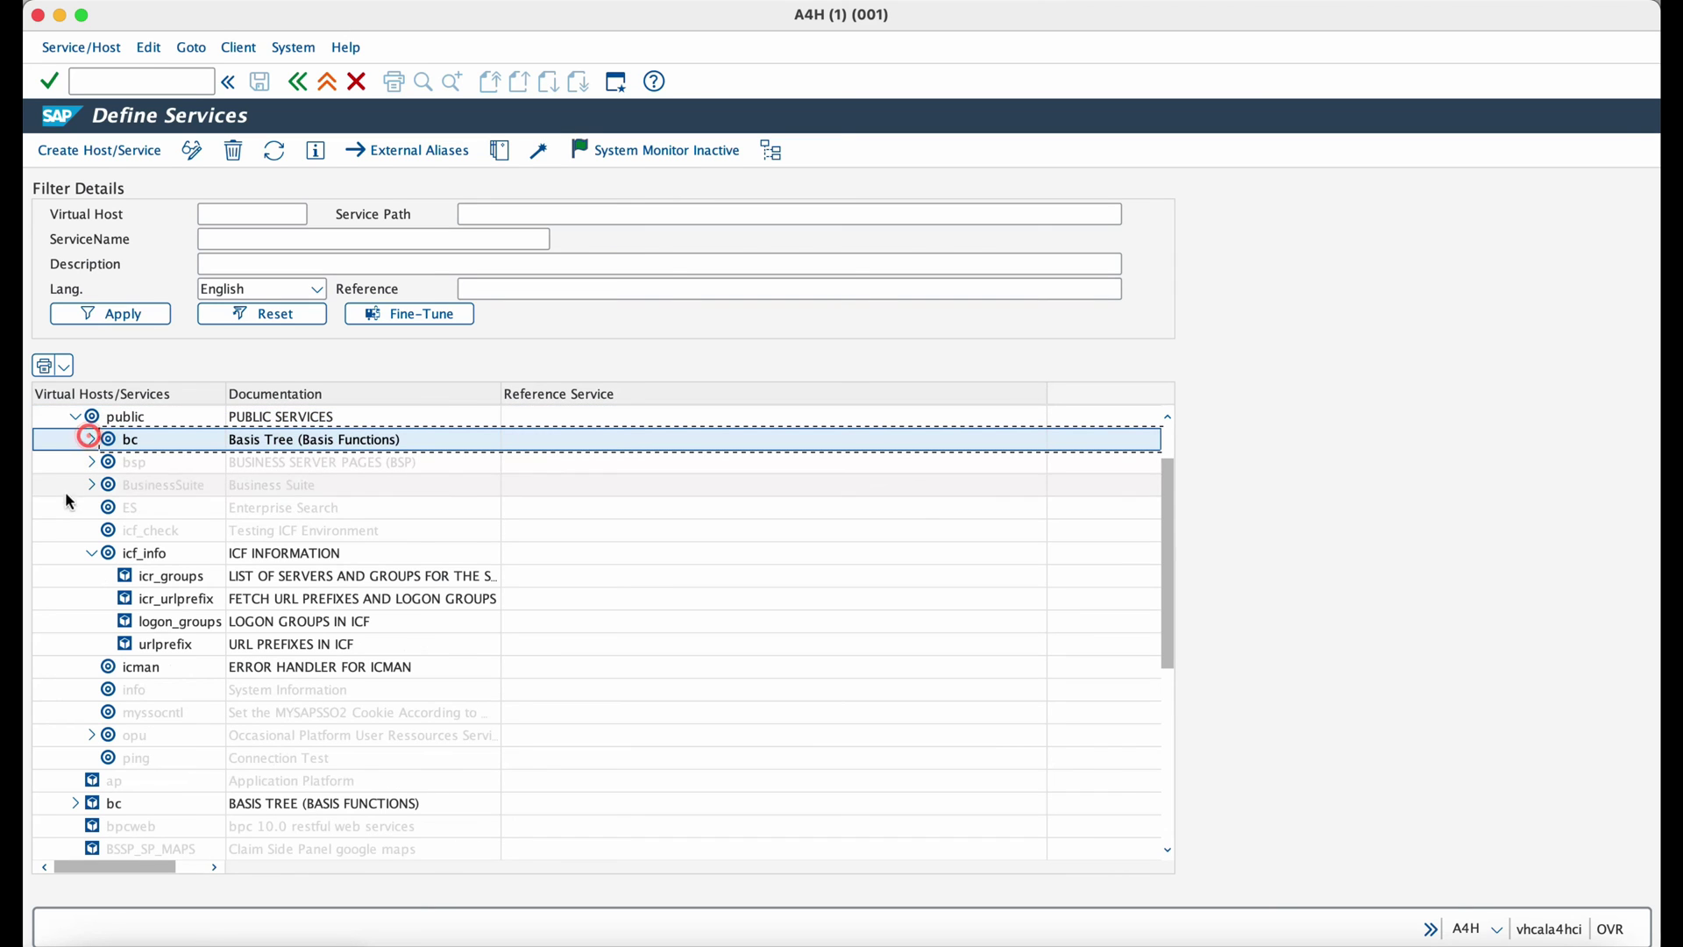
pyautogui.click(89, 549)
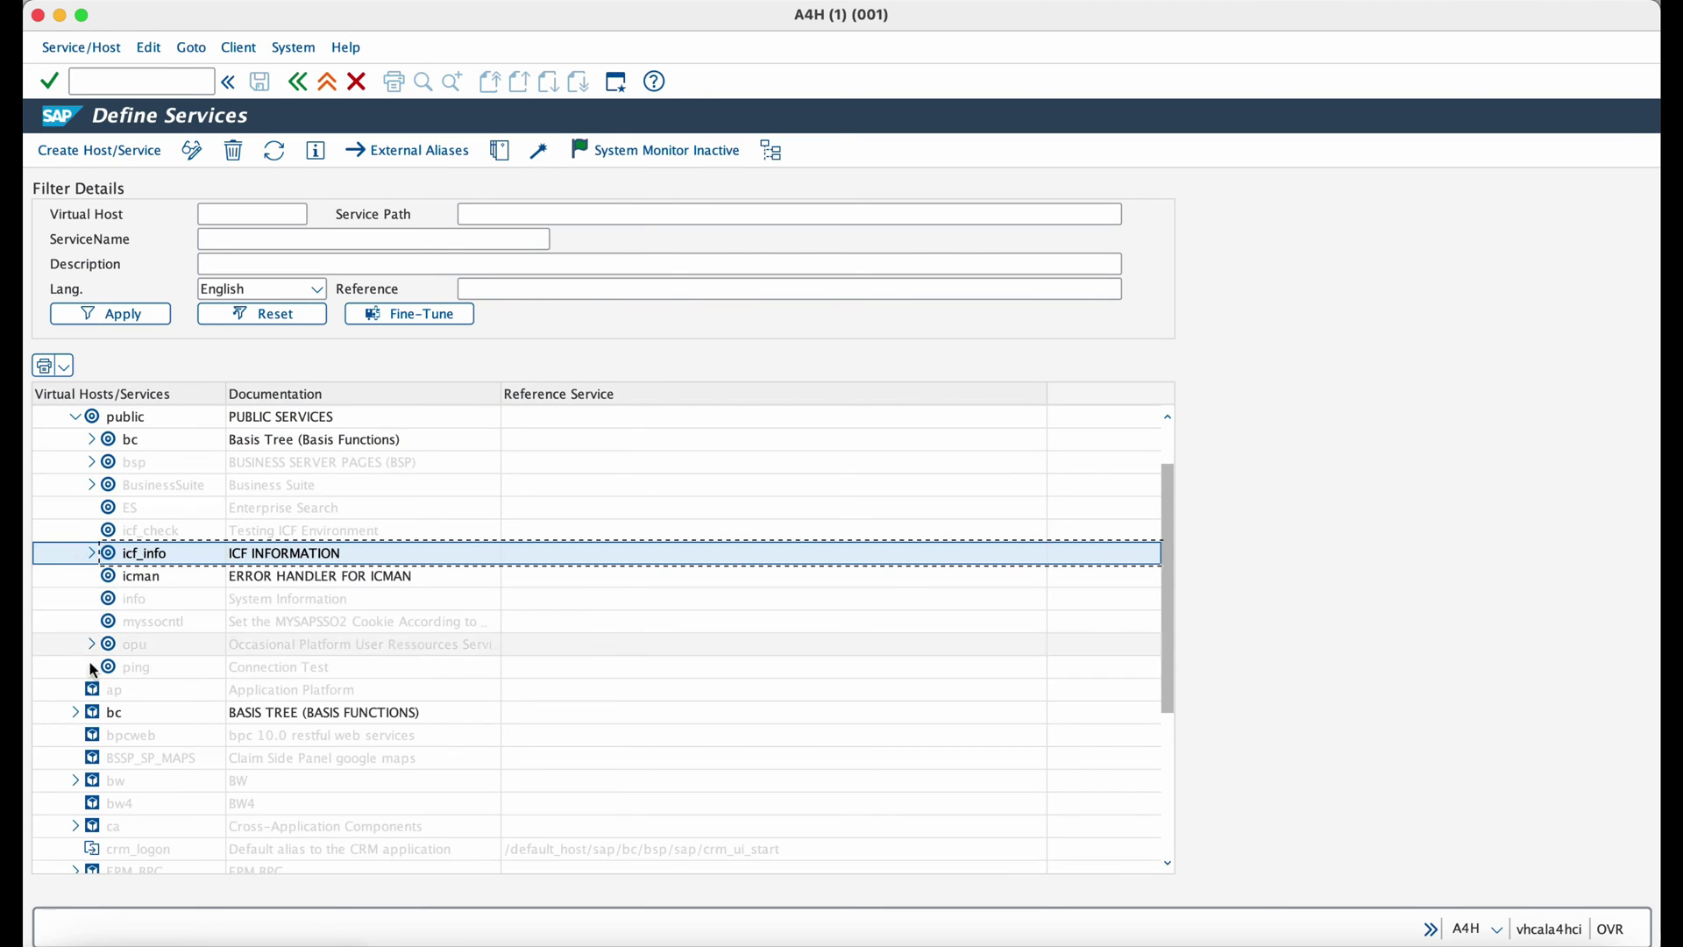
pyautogui.click(74, 417)
pyautogui.click(74, 416)
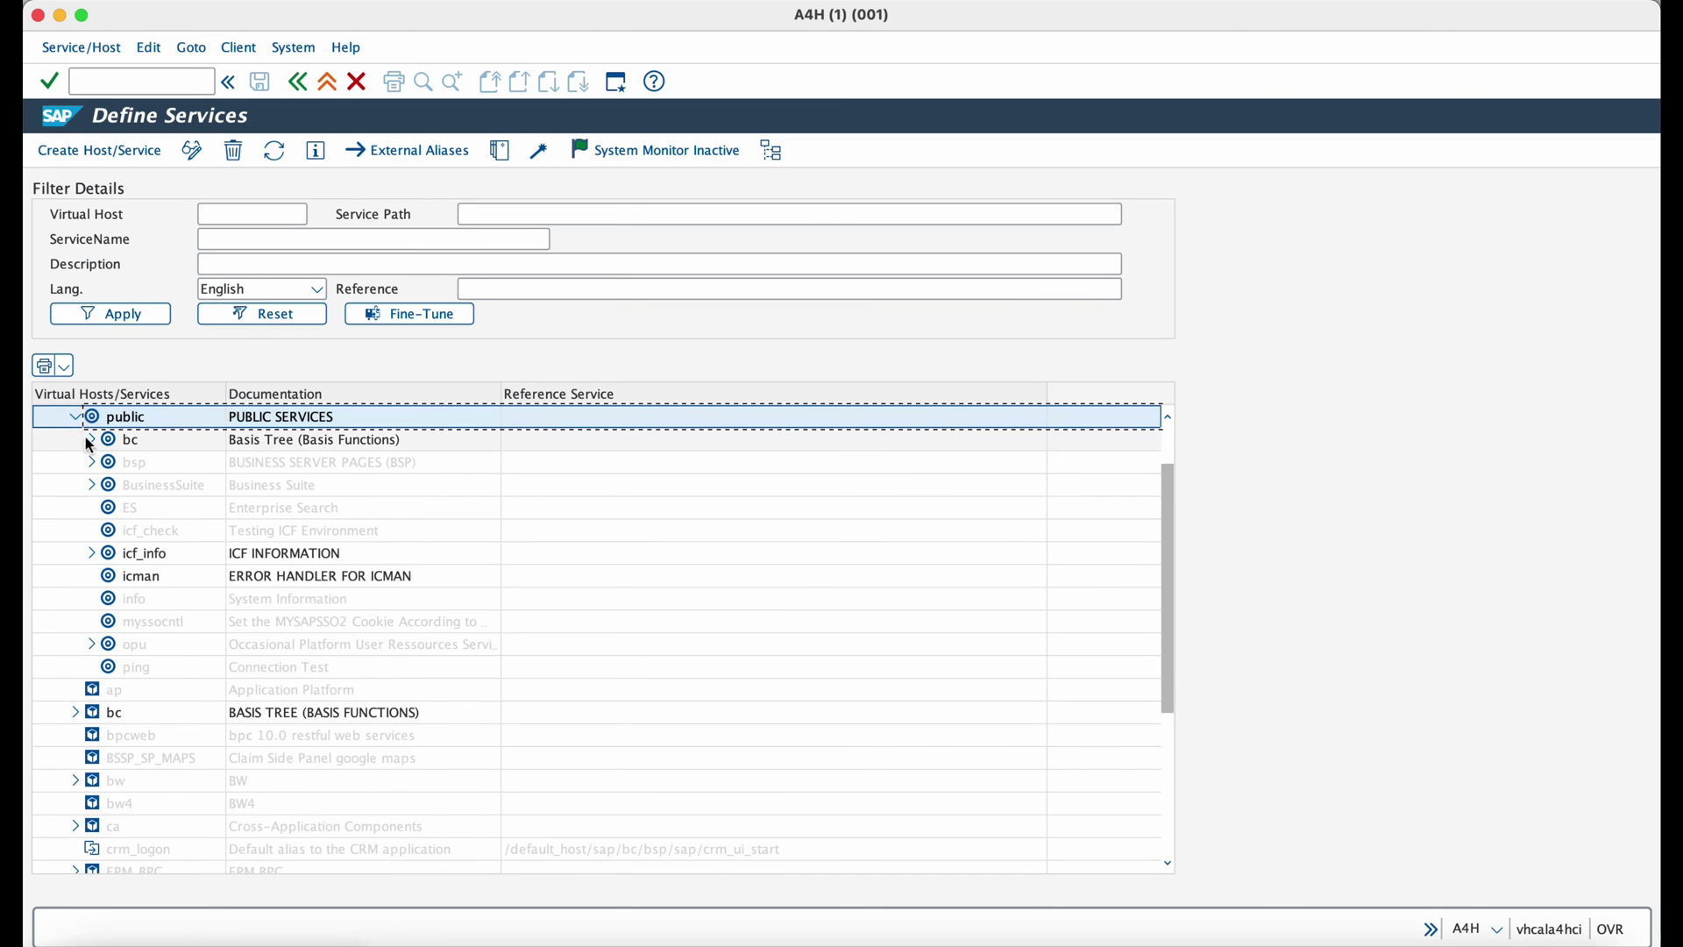
pyautogui.click(88, 437)
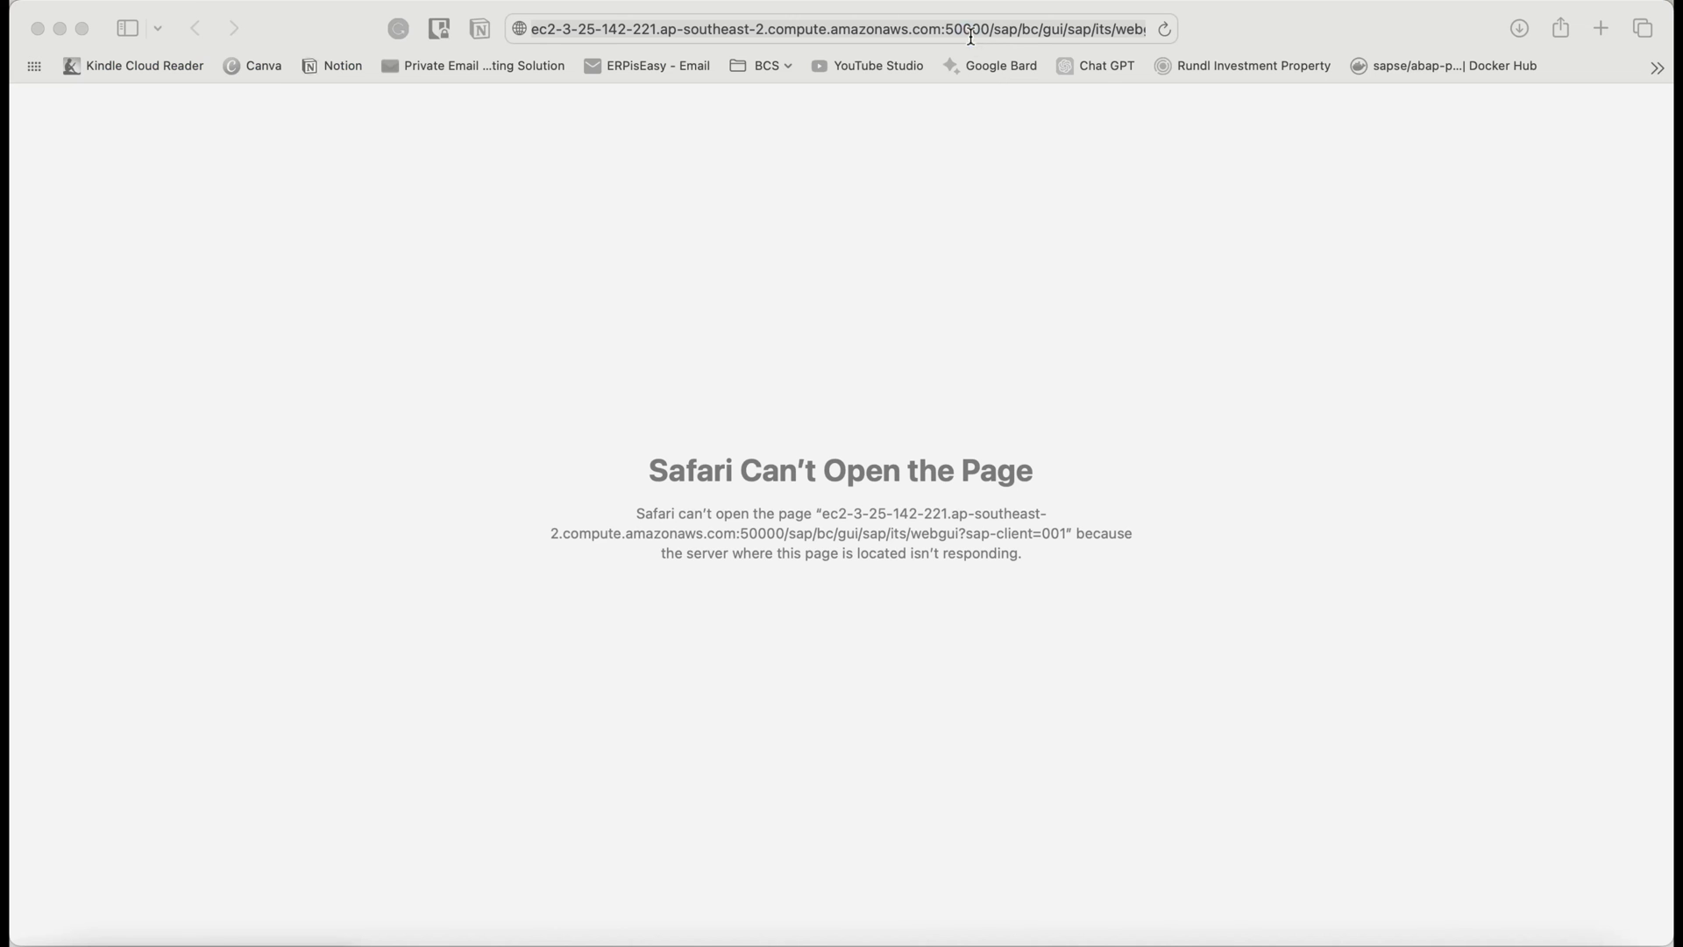
pyautogui.click(970, 34)
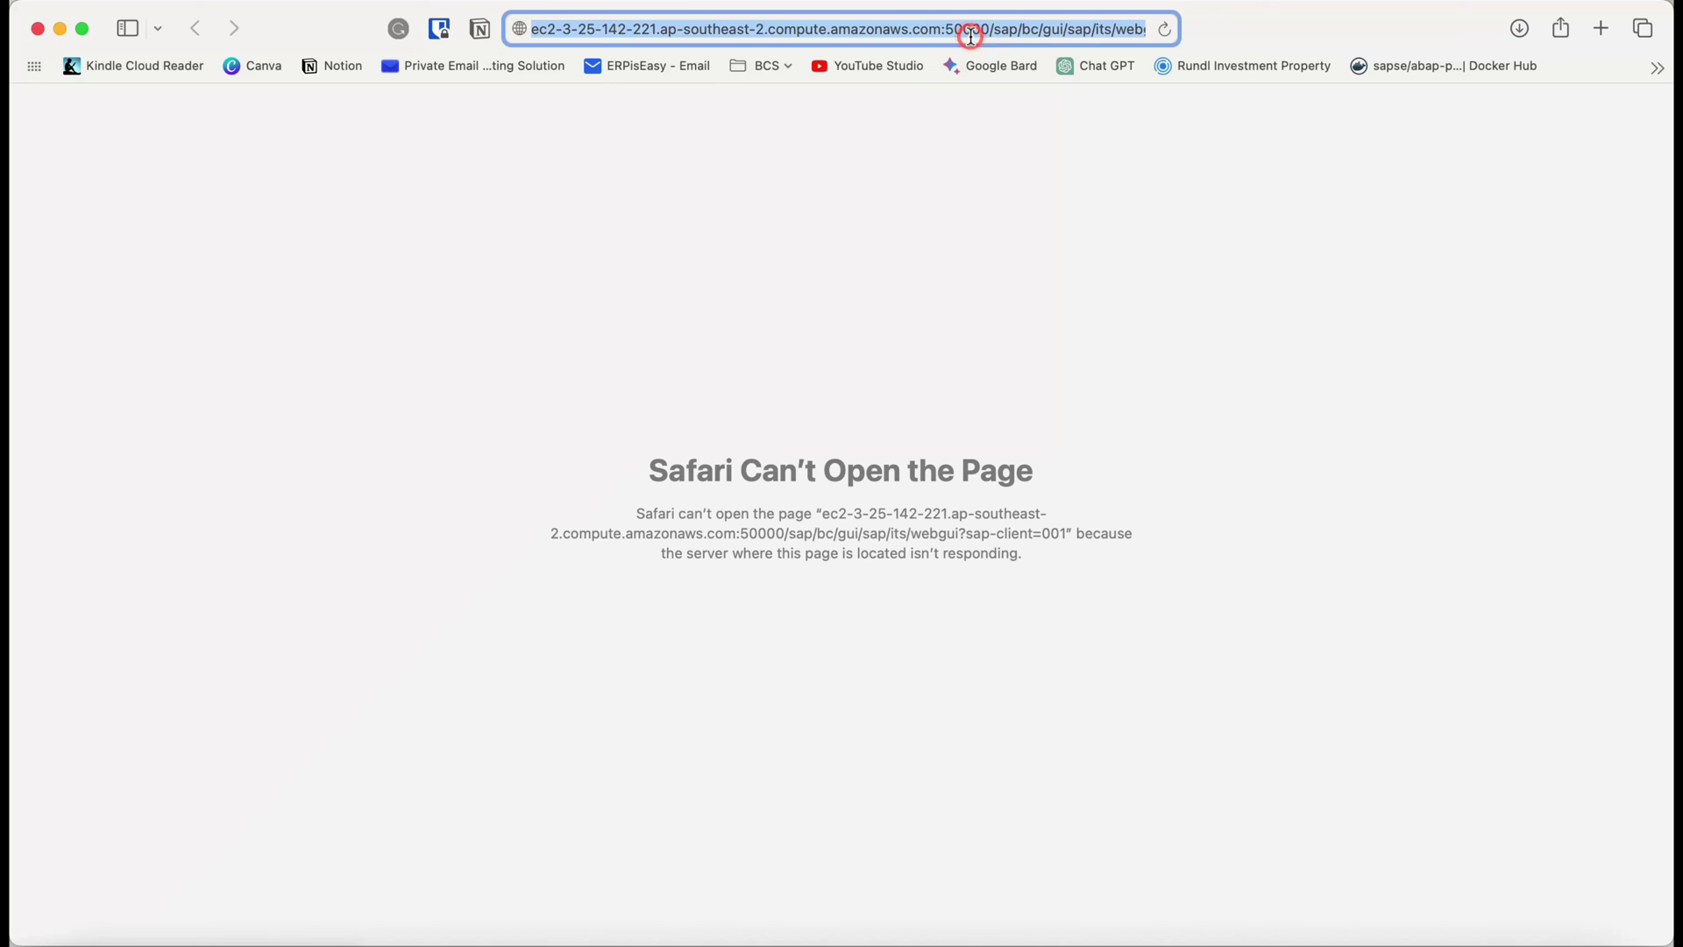
# Edit the Safari address to the webgui URL on port 50000 with sap-client=001 and load it.
pyautogui.click(971, 33)
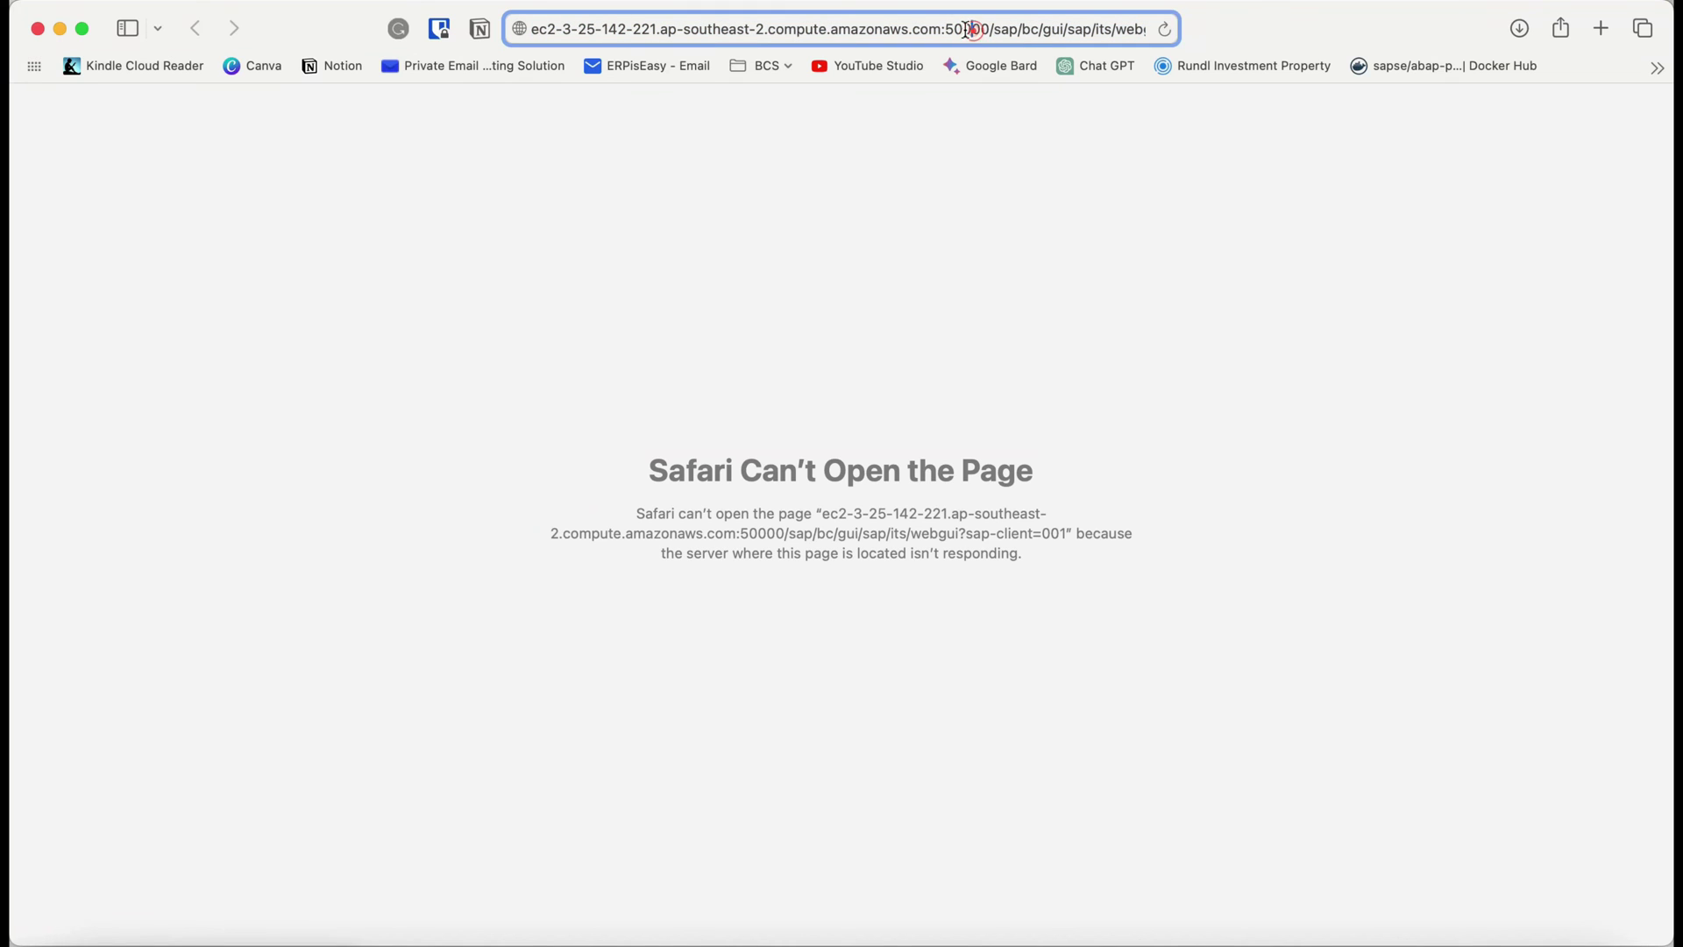
pyautogui.press('Right')
pyautogui.press('Right')
pyautogui.press('Right')
pyautogui.press('Right')
pyautogui.press('Right')
pyautogui.press('Right')
pyautogui.press('Right')
pyautogui.press('Right')
pyautogui.press('Right')
pyautogui.press('Right')
pyautogui.press('Right')
pyautogui.press('Right')
pyautogui.press('Right')
pyautogui.press('Right')
pyautogui.press('Right')
pyautogui.press('Right')
pyautogui.press('Right')
pyautogui.press('Right')
pyautogui.press('Right')
pyautogui.press('Right')
pyautogui.press('Right')
pyautogui.press('Right')
pyautogui.press('Right')
pyautogui.press('Right')
pyautogui.press('Right')
pyautogui.press('Right')
pyautogui.press('Right')
pyautogui.press('Right')
pyautogui.press('Right')
pyautogui.press('Right')
pyautogui.press('Right')
pyautogui.press('Right')
pyautogui.press('Right')
pyautogui.press('Right')
pyautogui.press('Right')
pyautogui.press('Right')
pyautogui.press('Right')
pyautogui.press('Right')
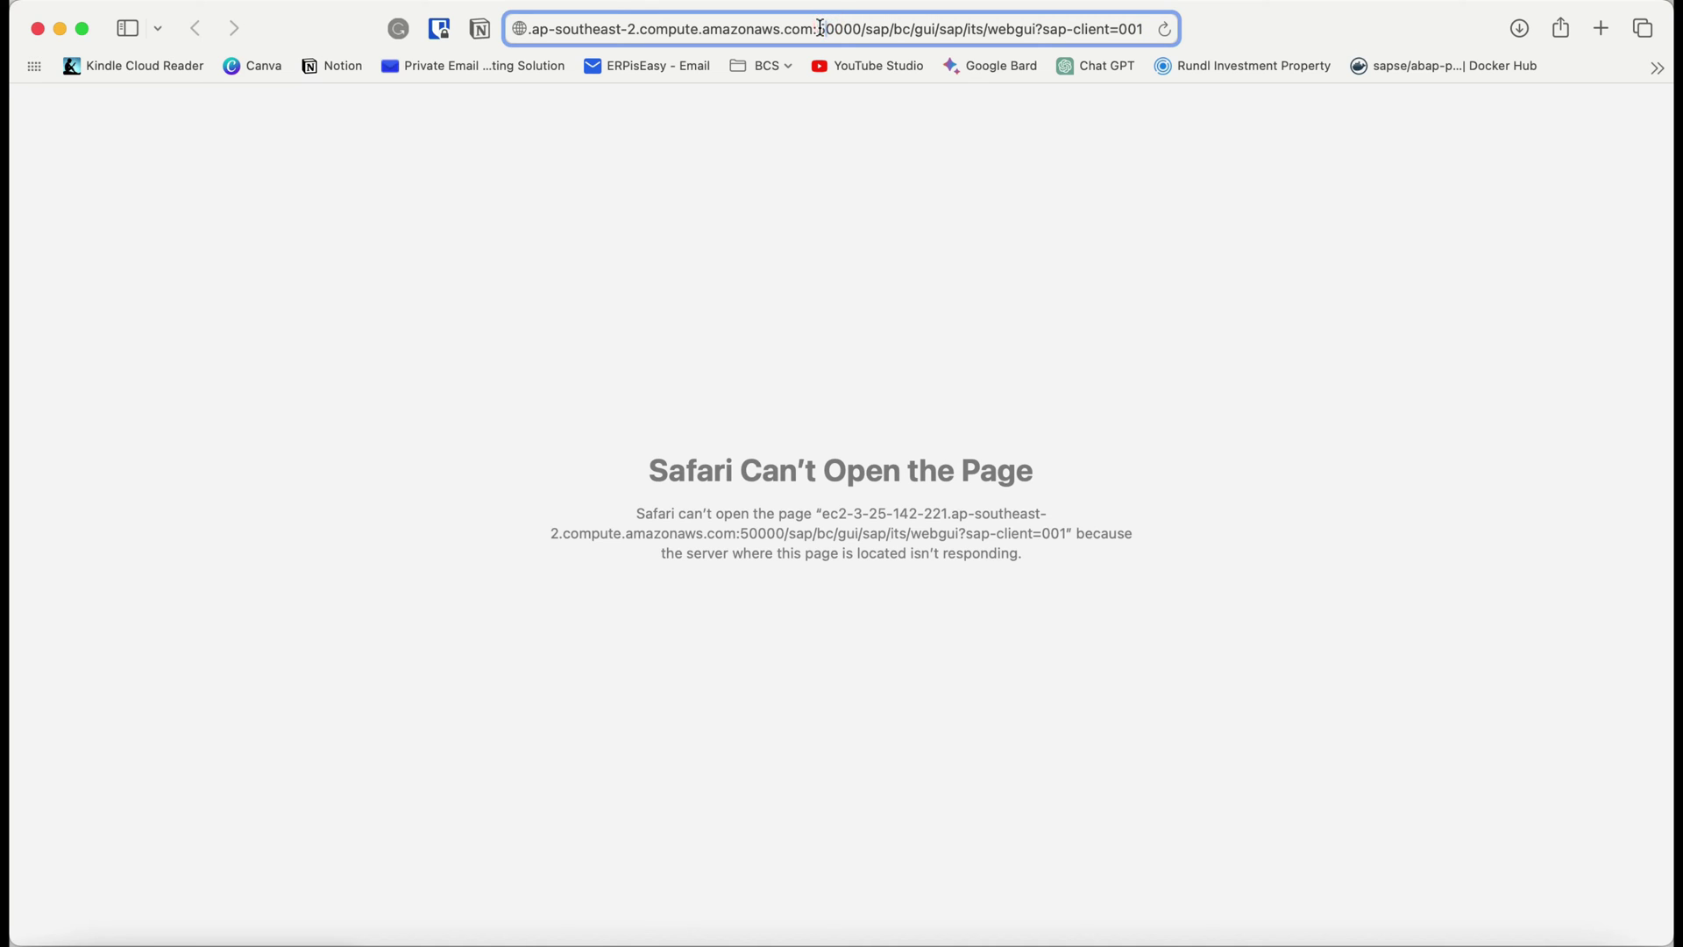
pyautogui.moveTo(818, 29); pyautogui.dragTo(863, 29)
pyautogui.click(880, 30)
pyautogui.click(903, 30)
pyautogui.click(1145, 30)
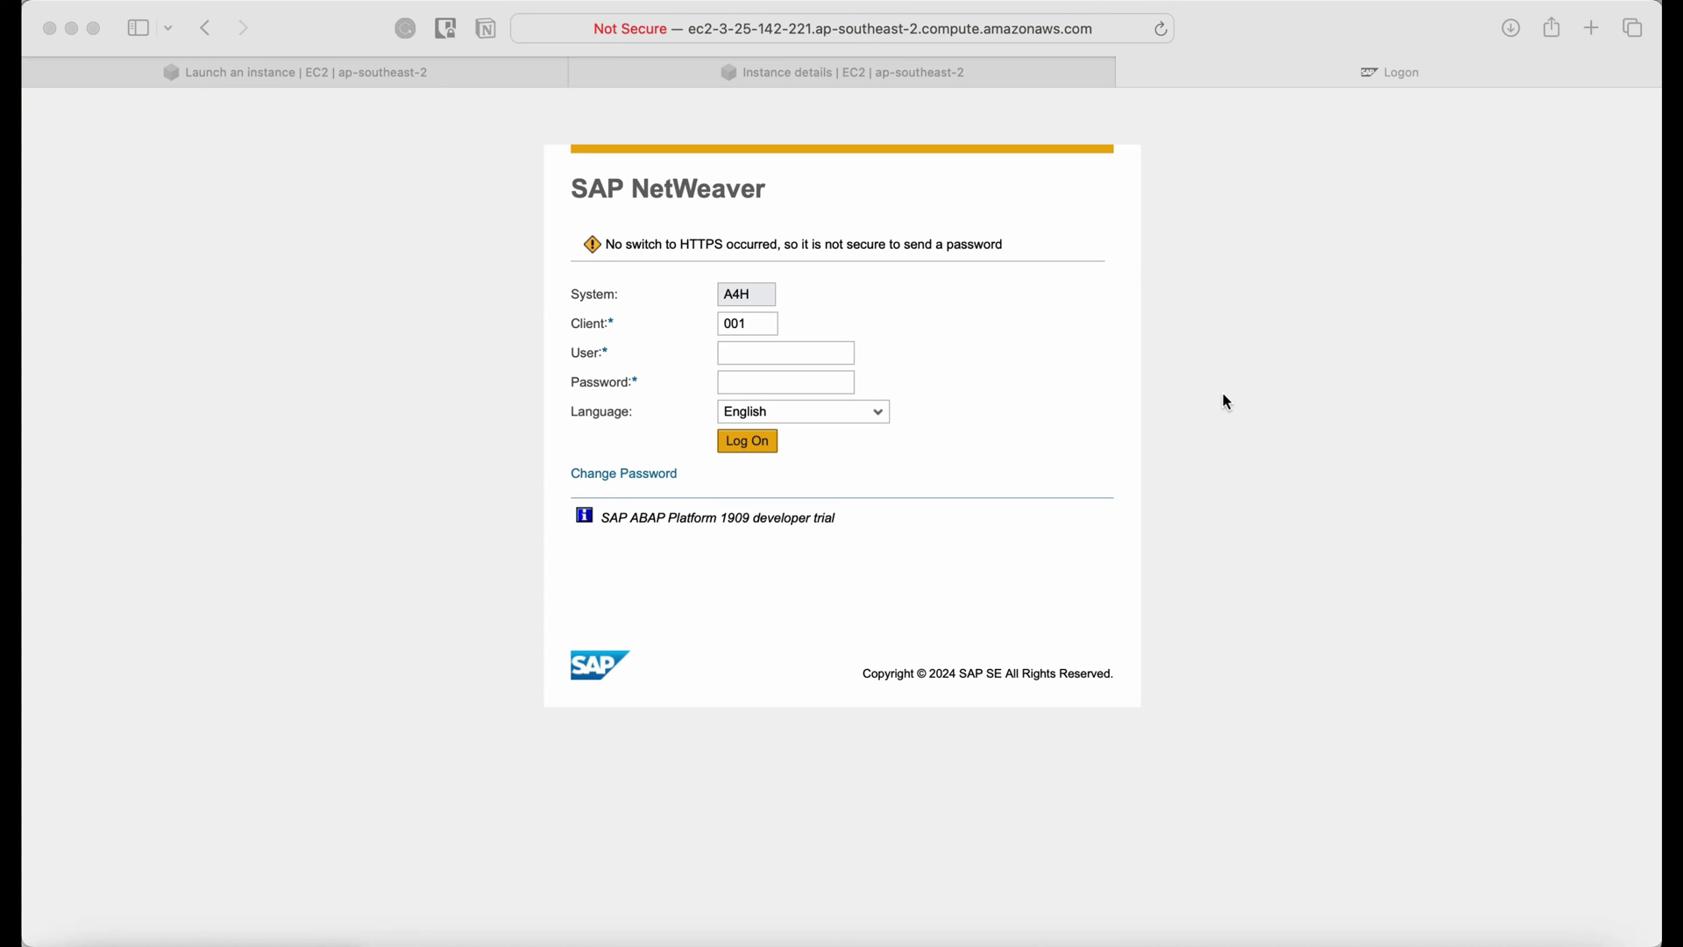
pyautogui.click(1038, 28)
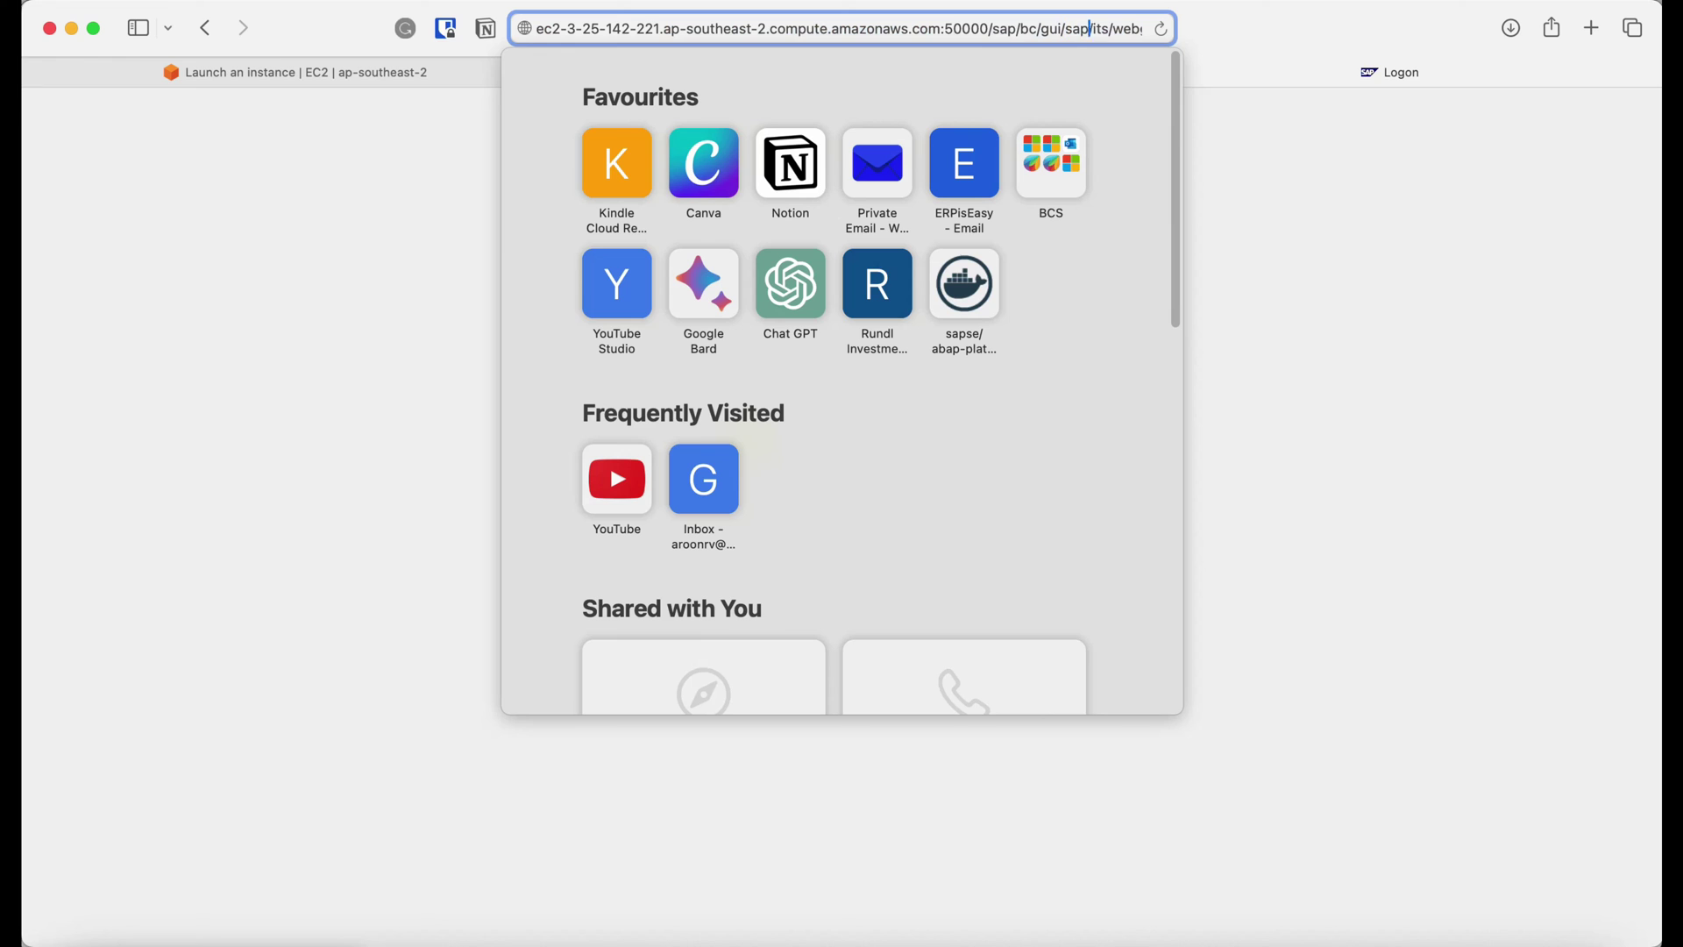
pyautogui.hscroll(5, 1113, 29)
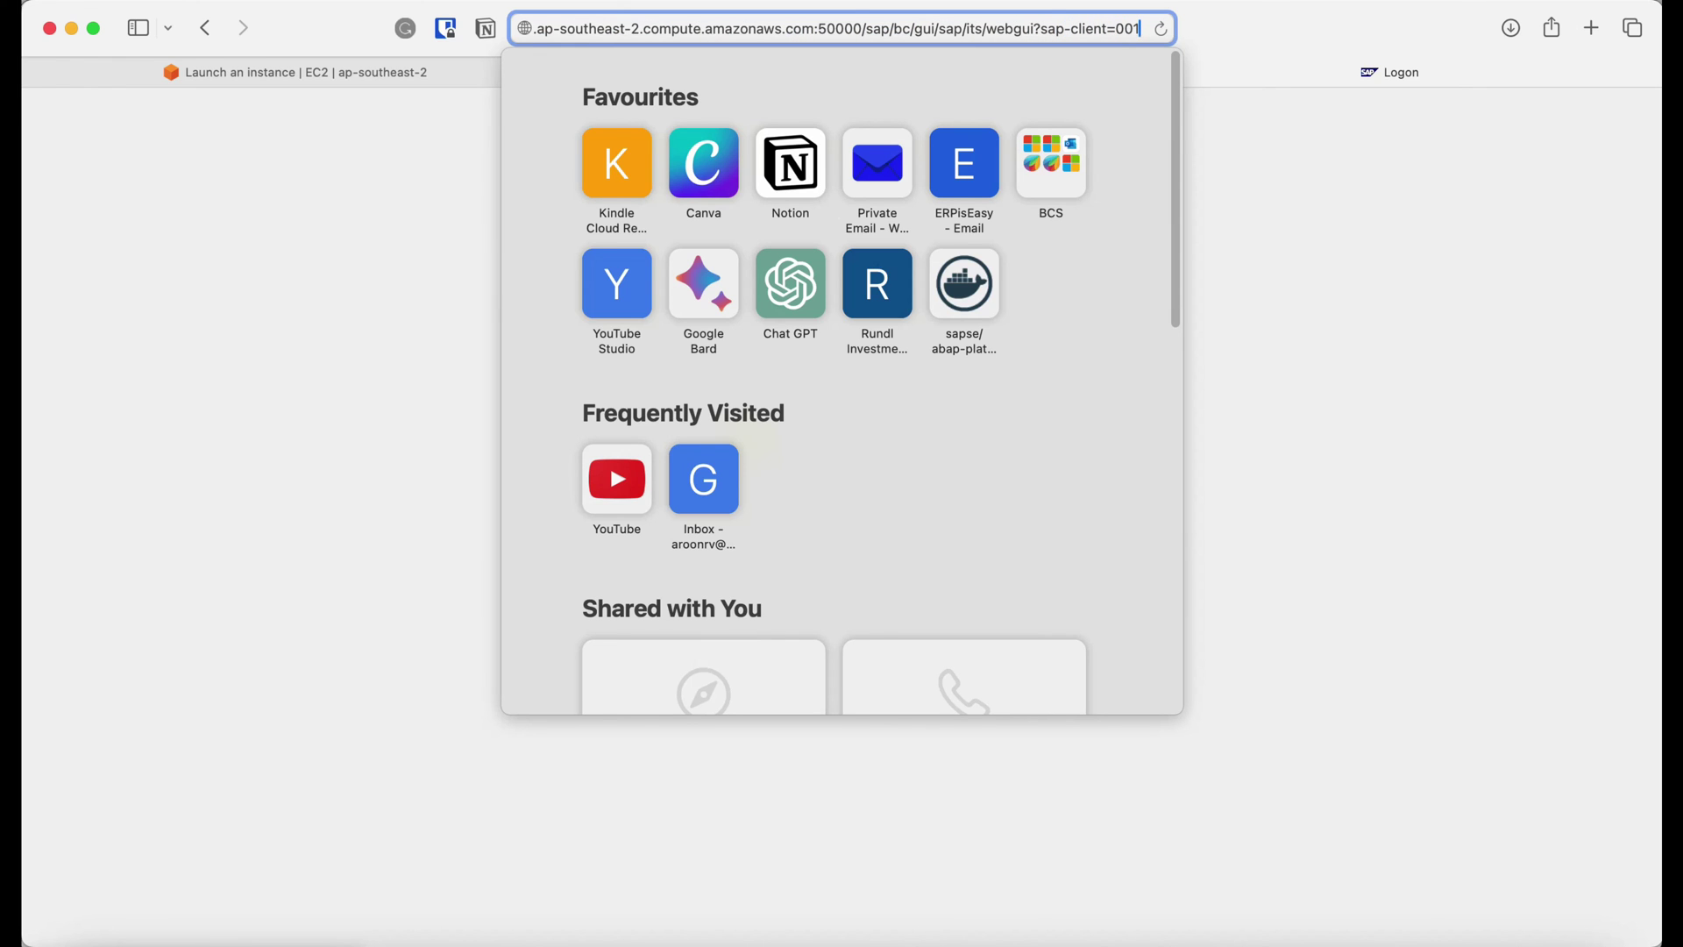
pyautogui.press('Escape')
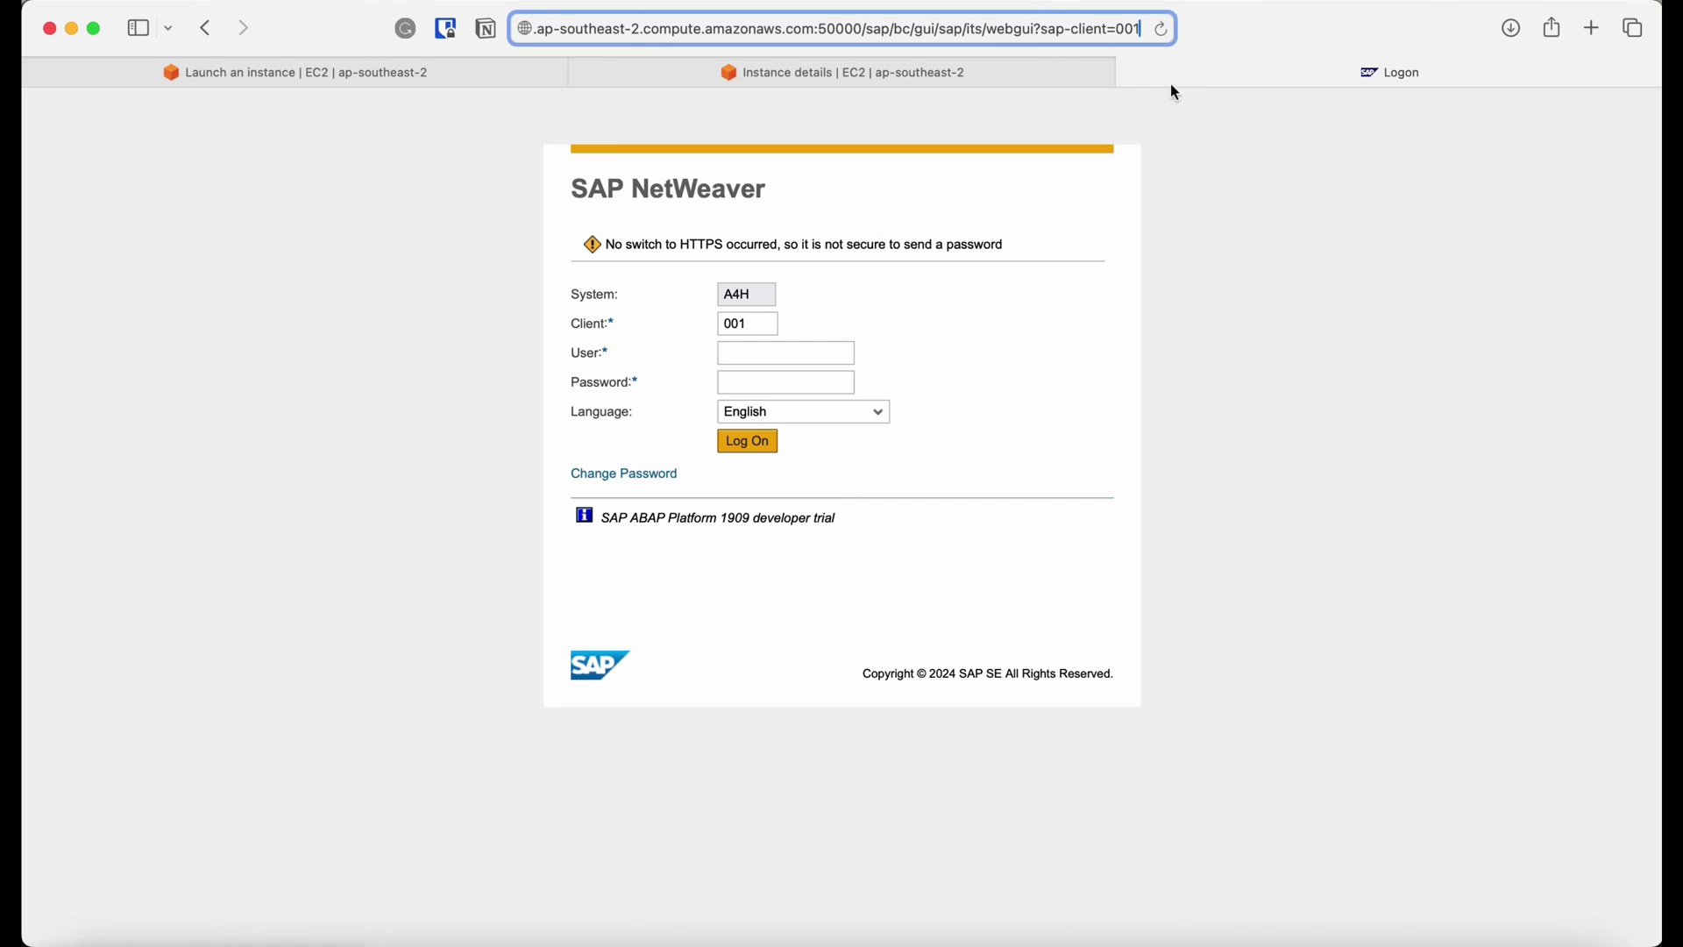
# Log on to A4H client 001 with the developer user and the trial password, then save the password.
pyautogui.click(760, 348)
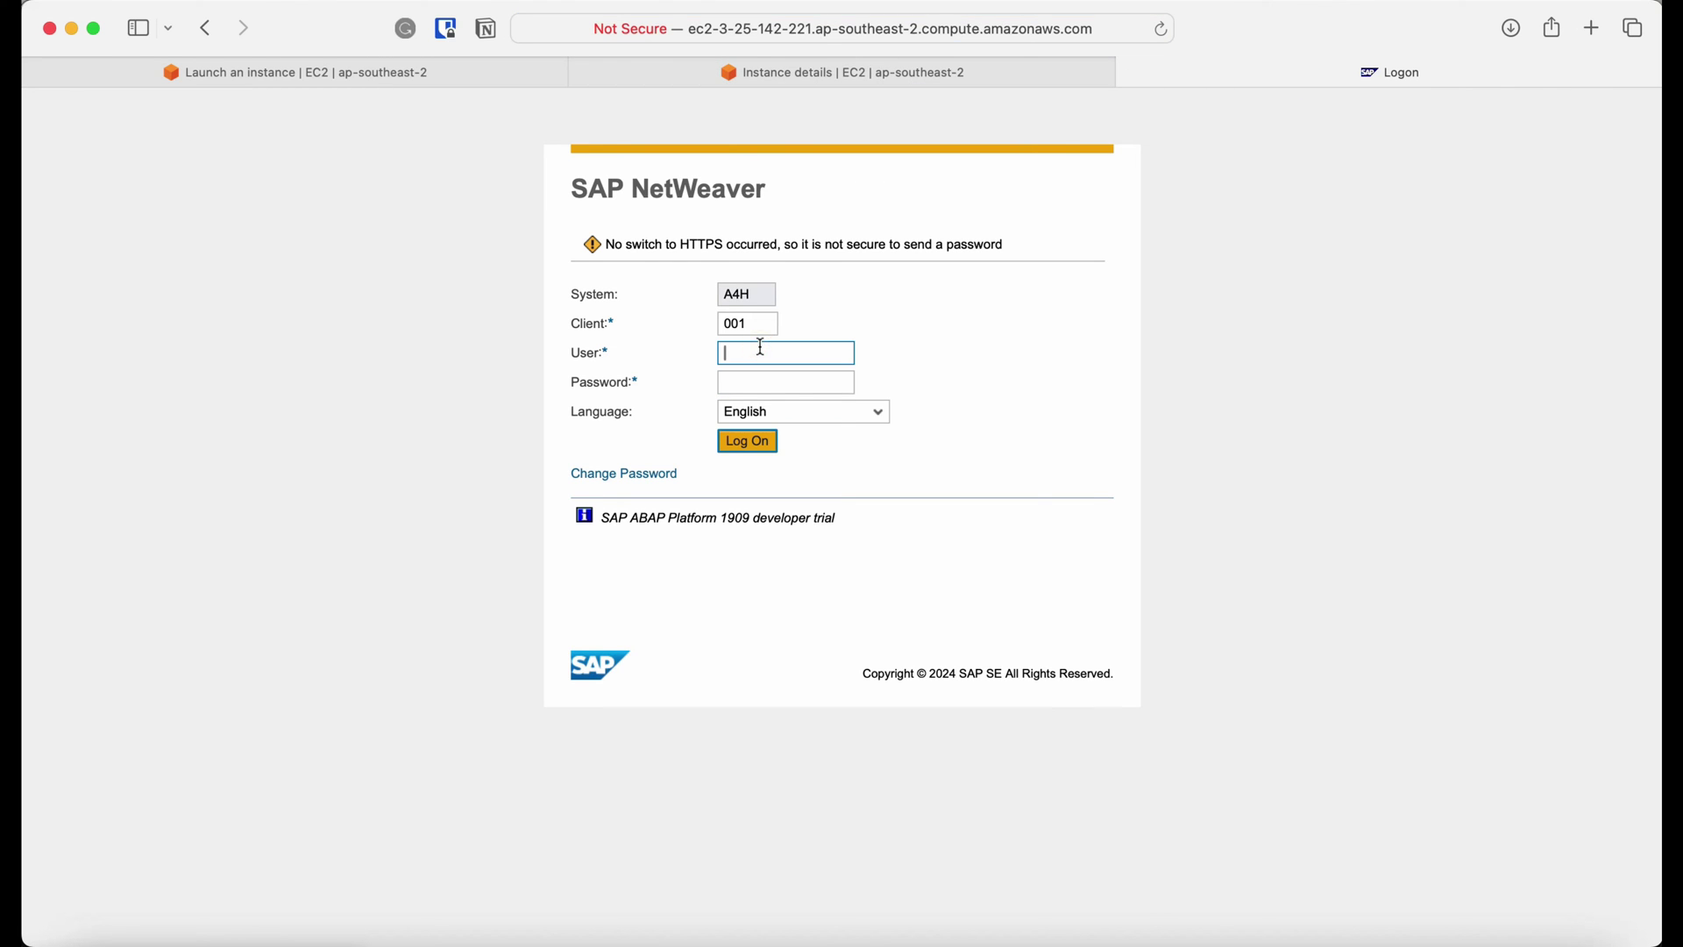
pyautogui.write('DEVELOPER')
pyautogui.press('super+grave')
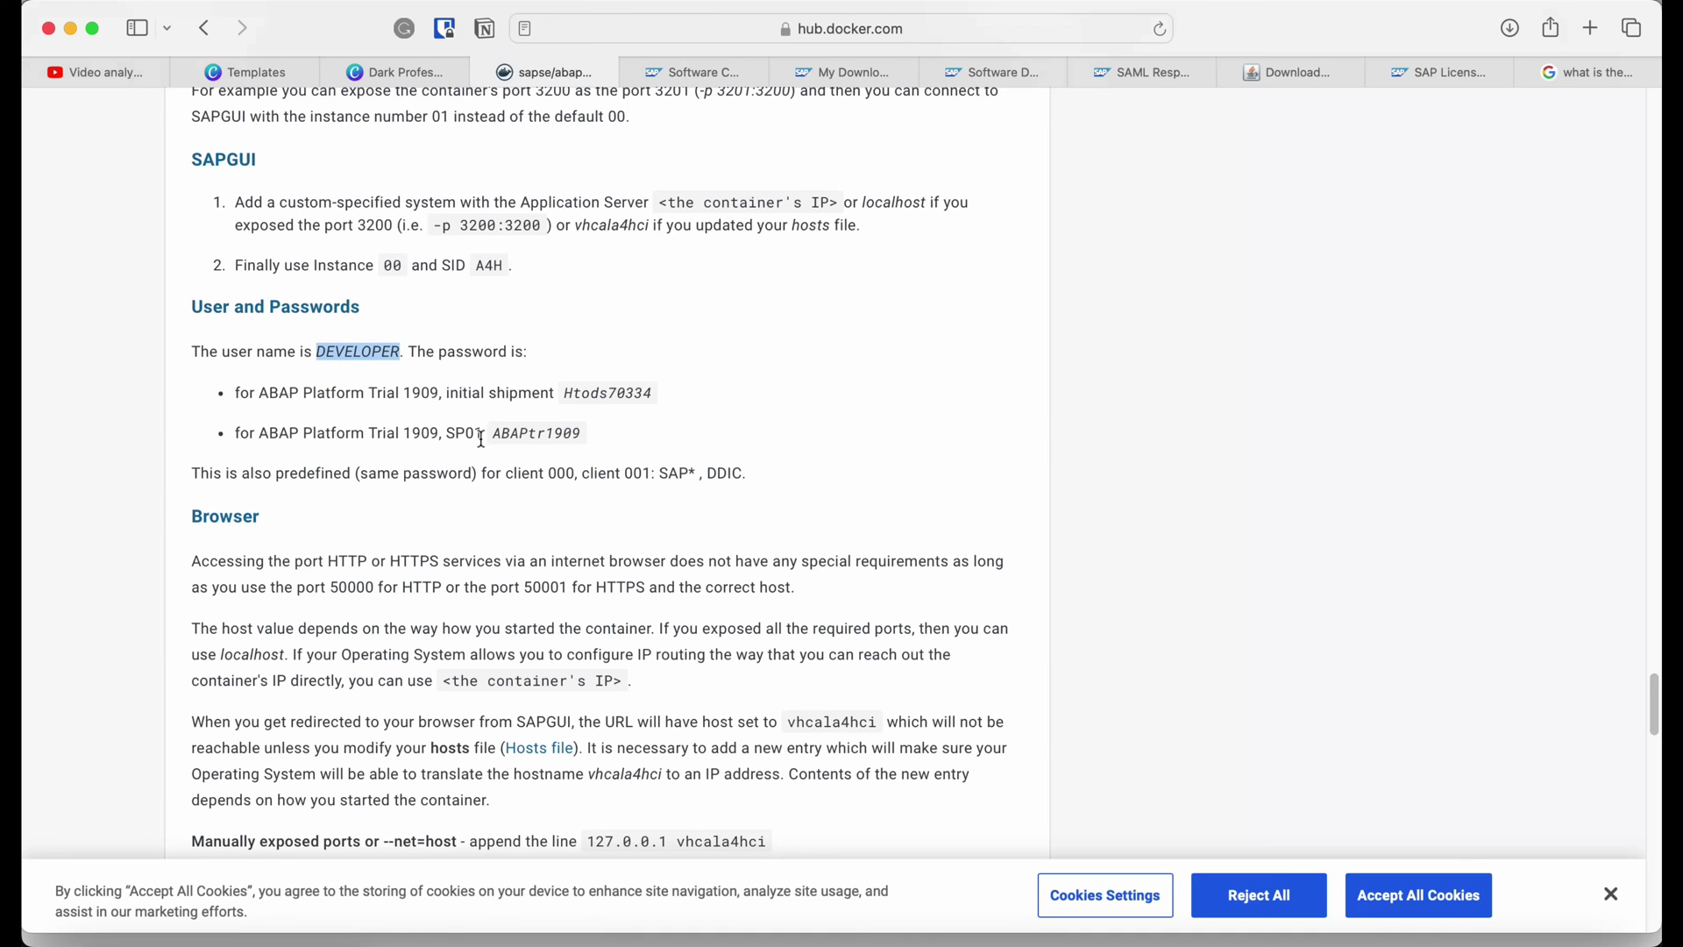
pyautogui.moveTo(492, 437); pyautogui.dragTo(583, 433)
pyautogui.press('super+grave')
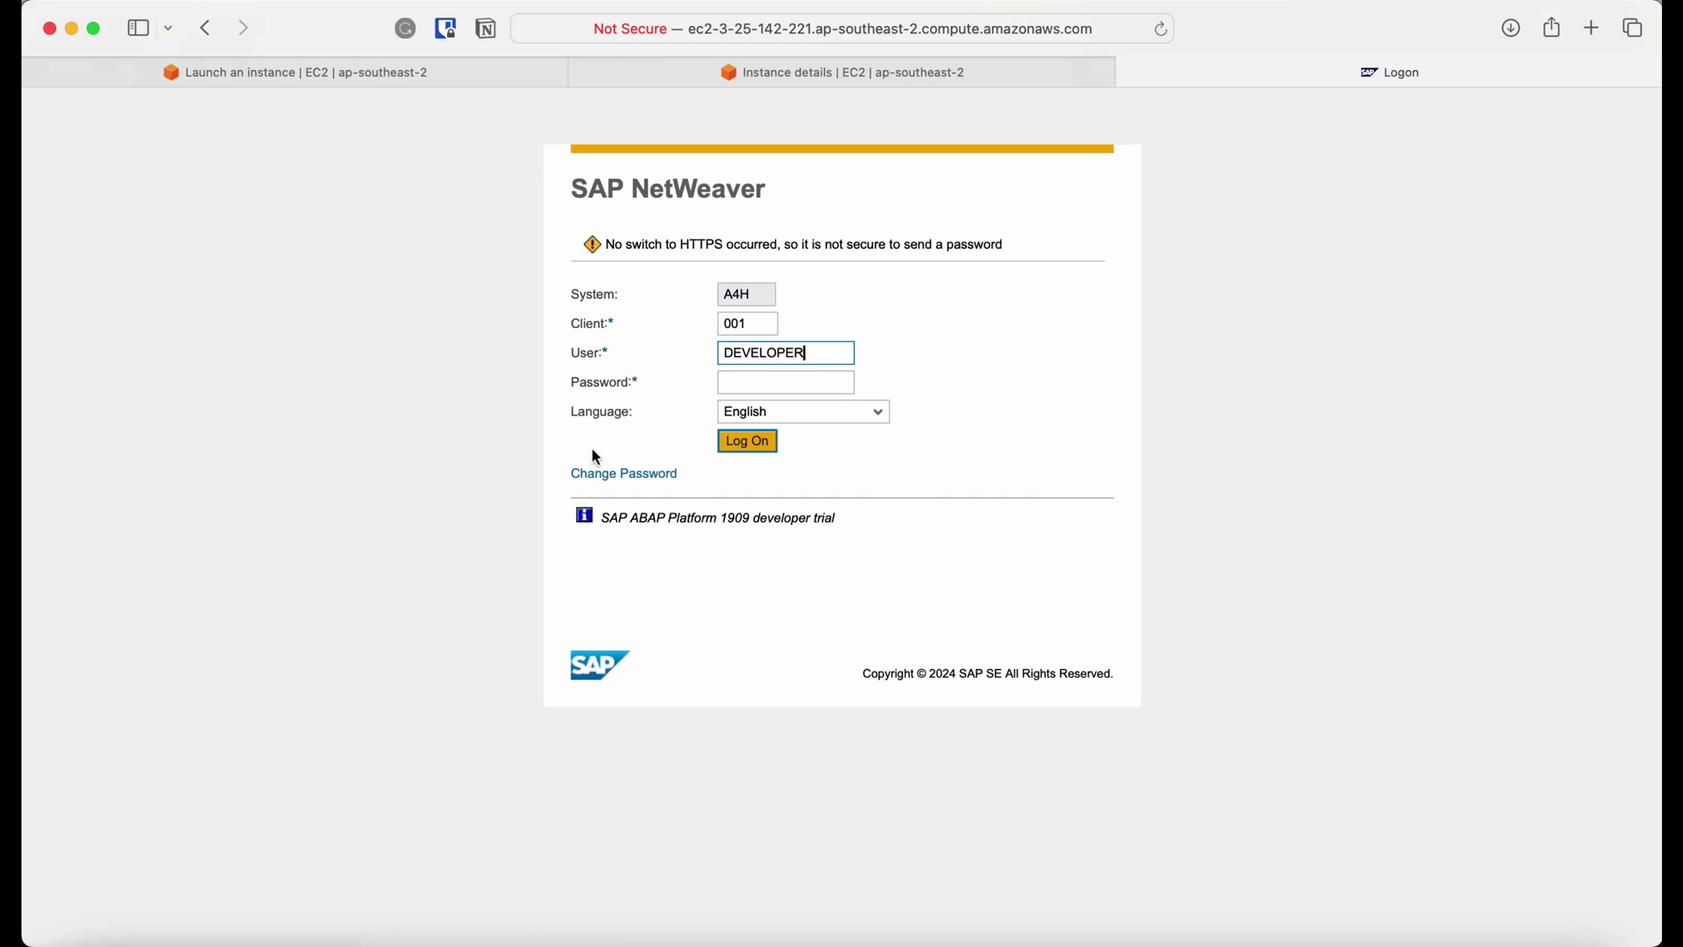
pyautogui.click(732, 382)
pyautogui.press('super+v')
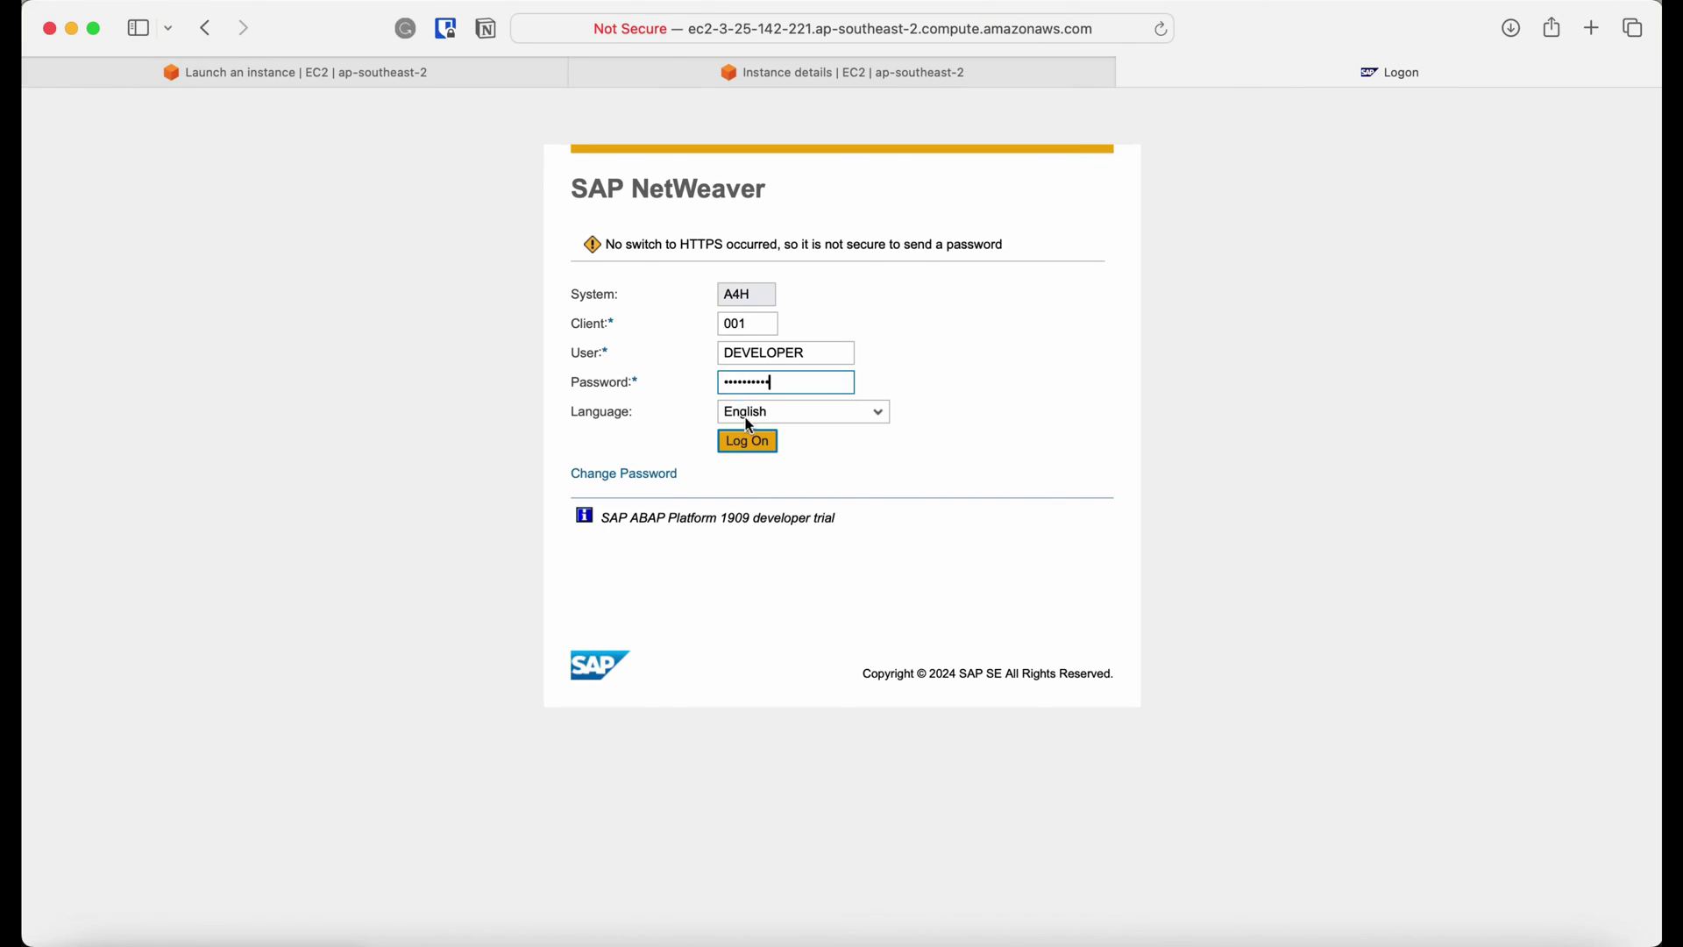
pyautogui.click(747, 441)
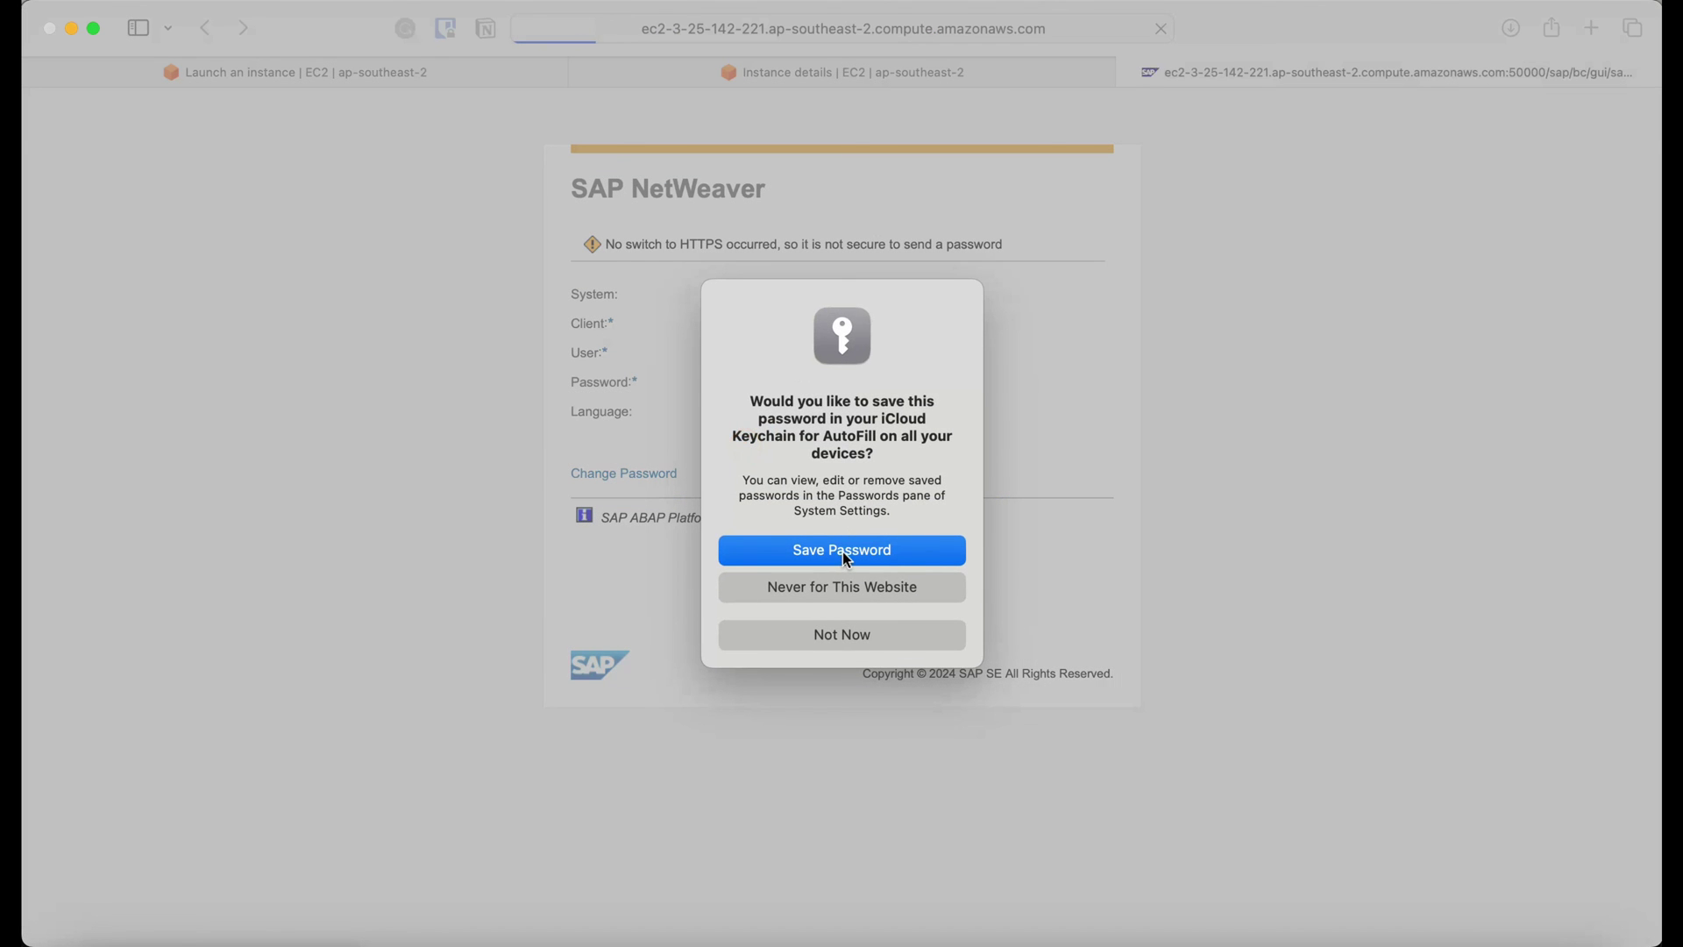
pyautogui.click(844, 551)
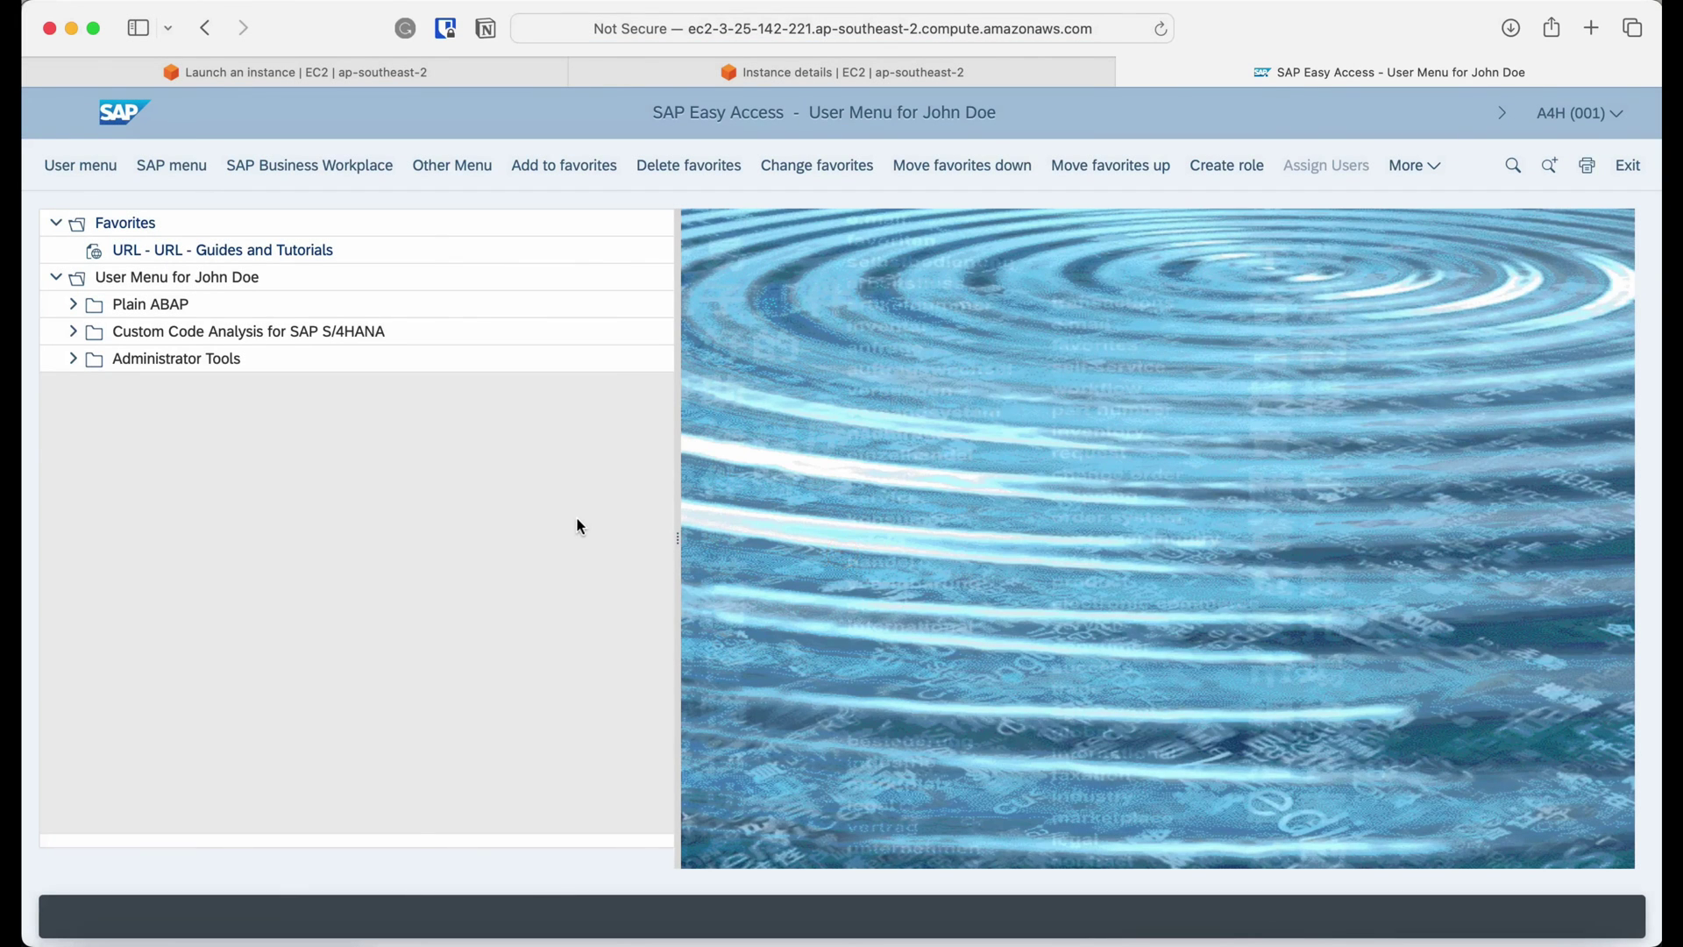
# Enable Show OK Code field in the SAP GUI for HTML settings and save it.
pyautogui.click(1439, 167)
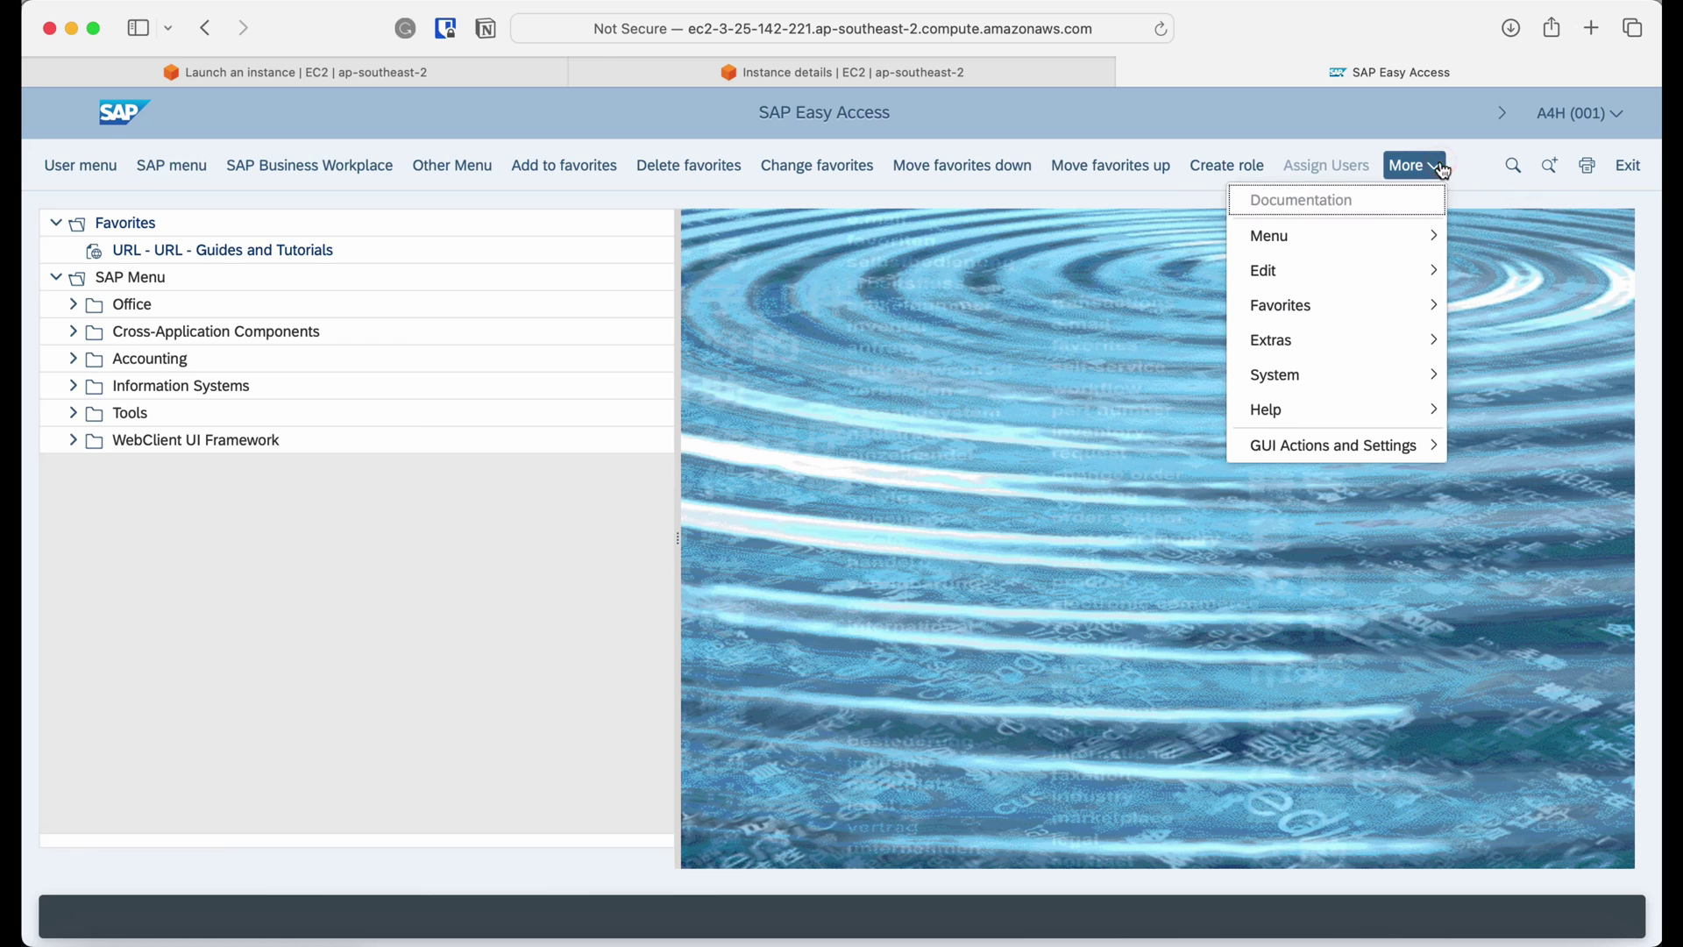
pyautogui.moveTo(1416, 448)
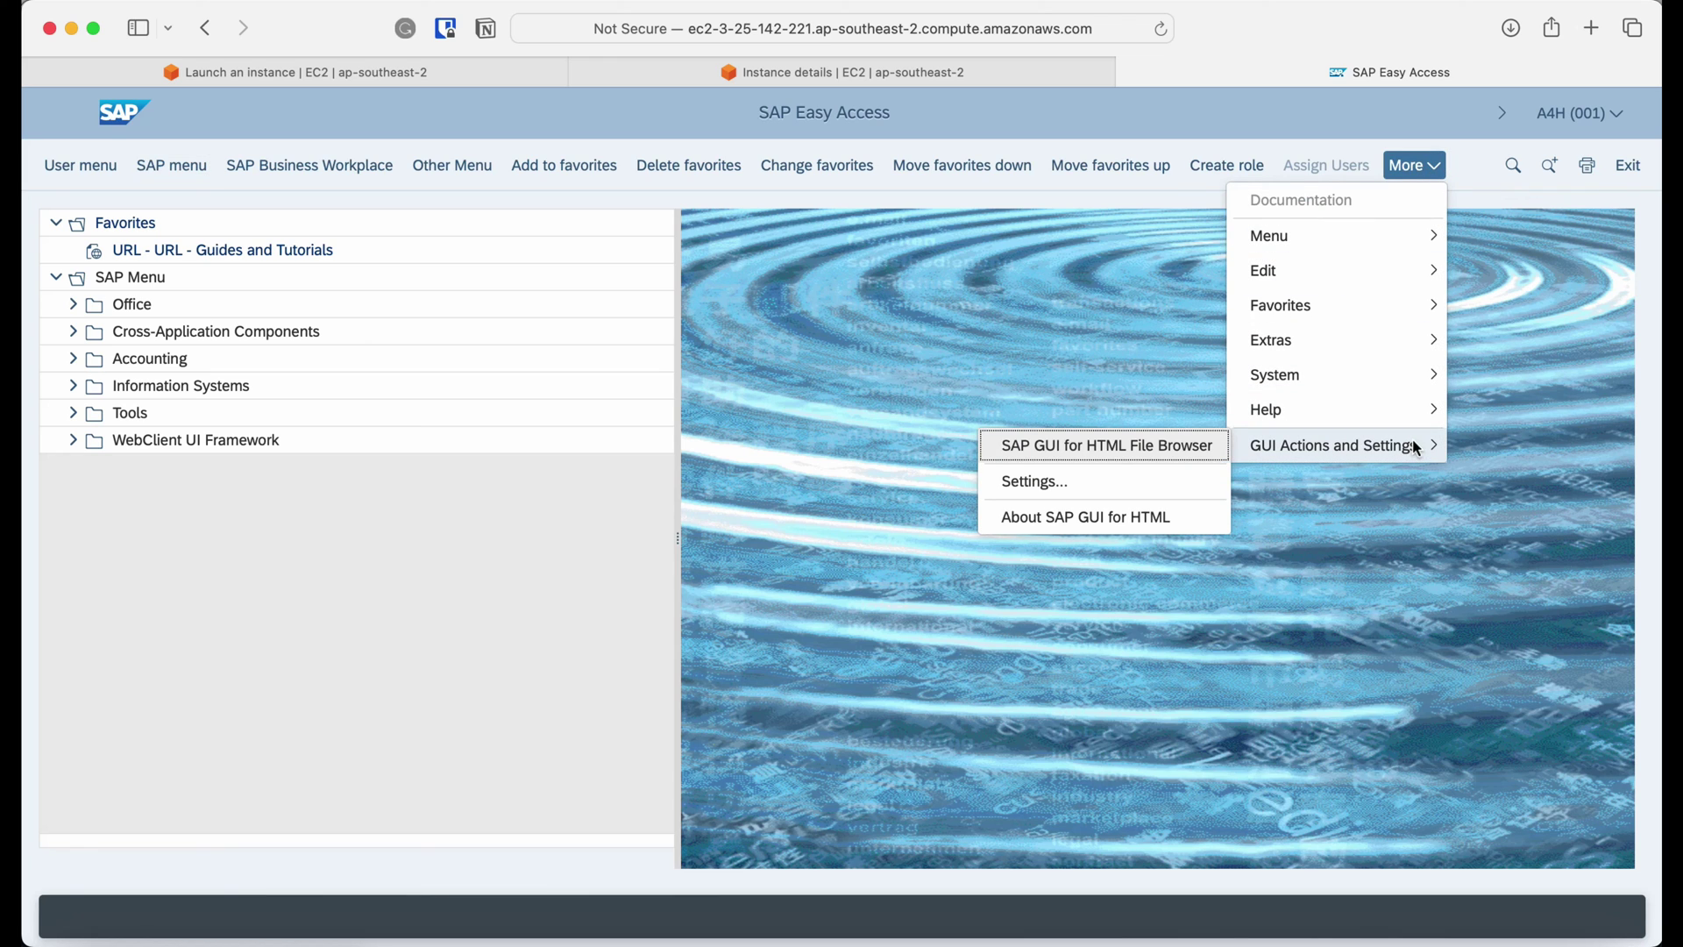
pyautogui.click(1179, 487)
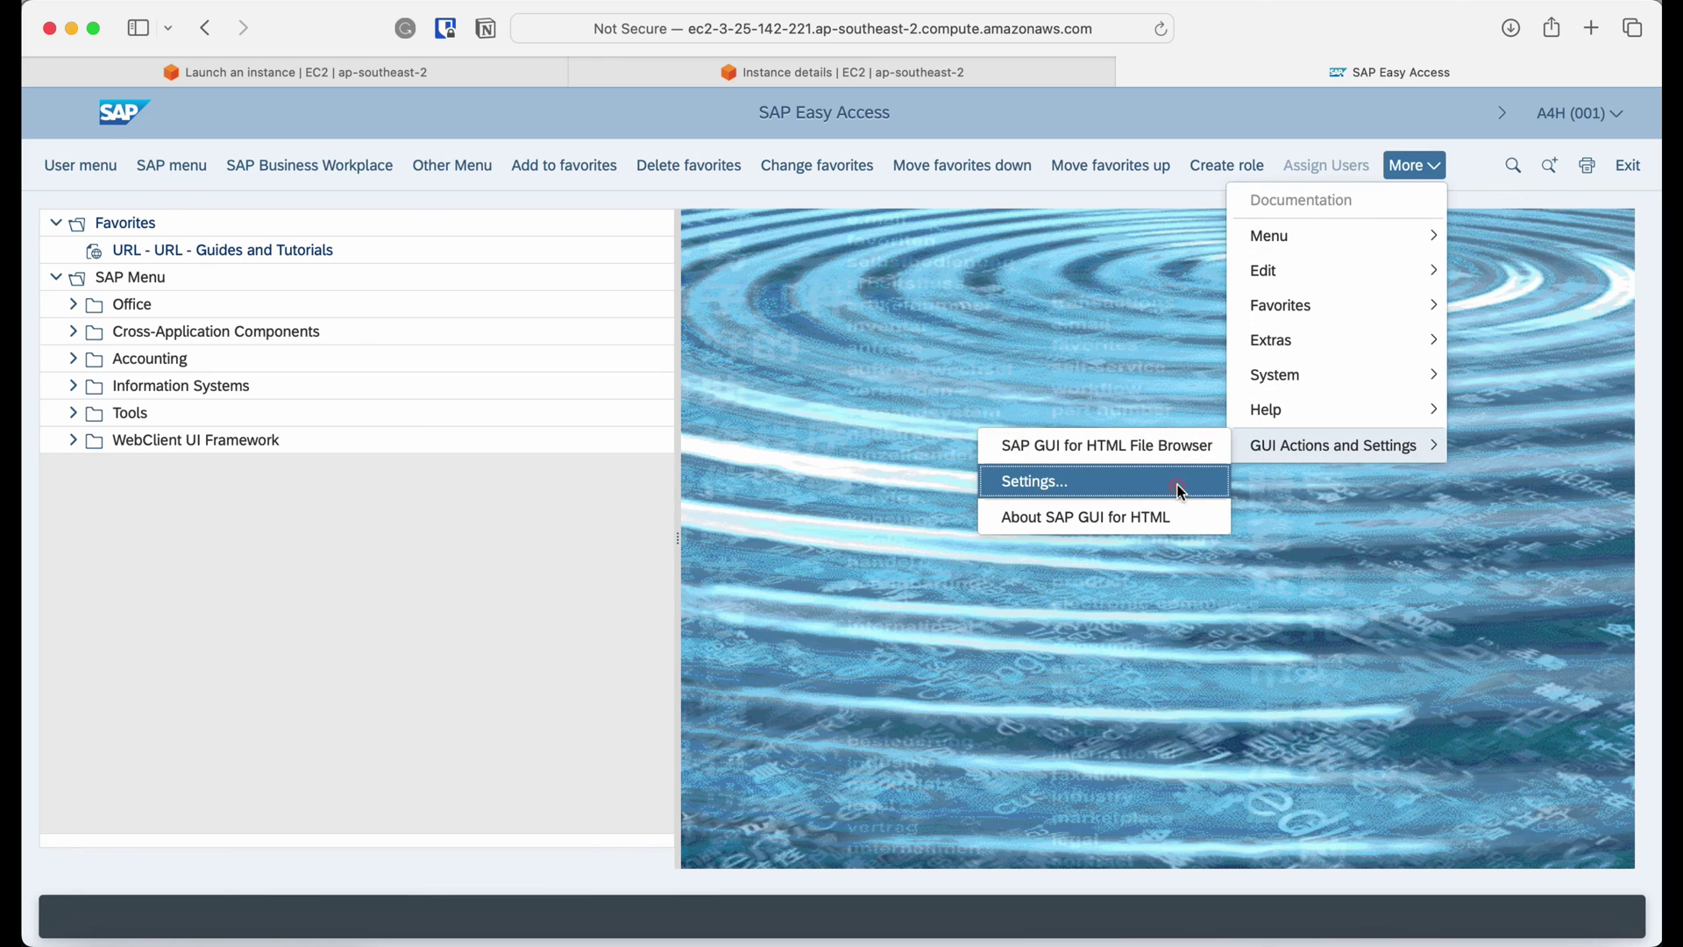
pyautogui.click(602, 236)
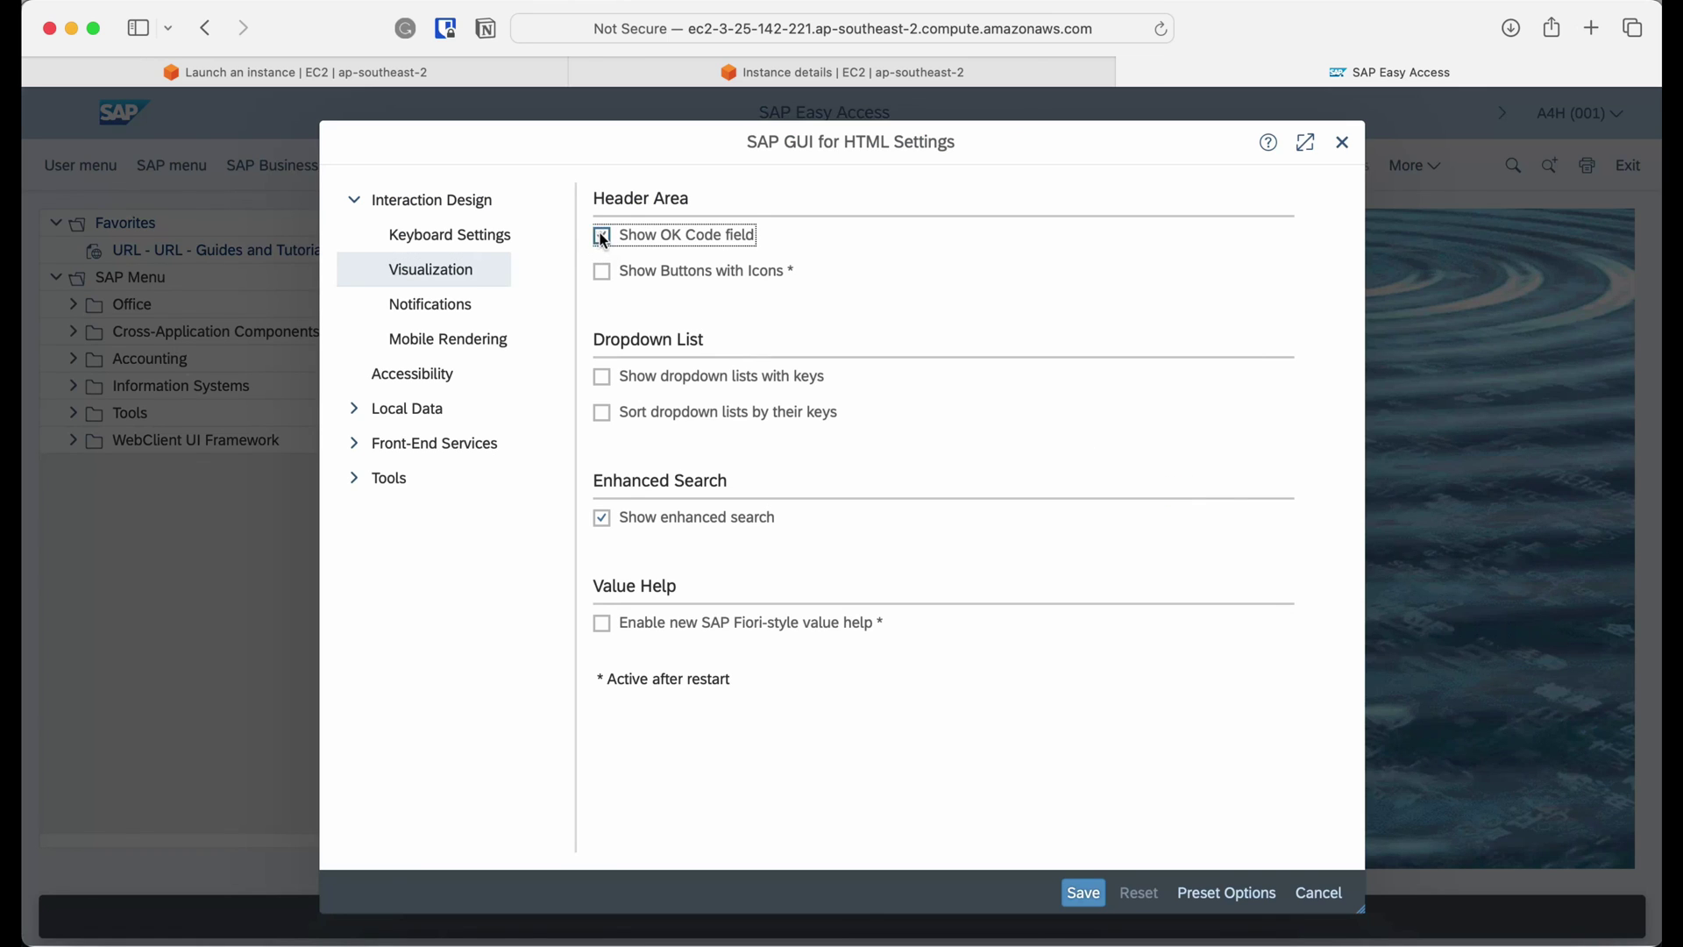
pyautogui.click(1076, 892)
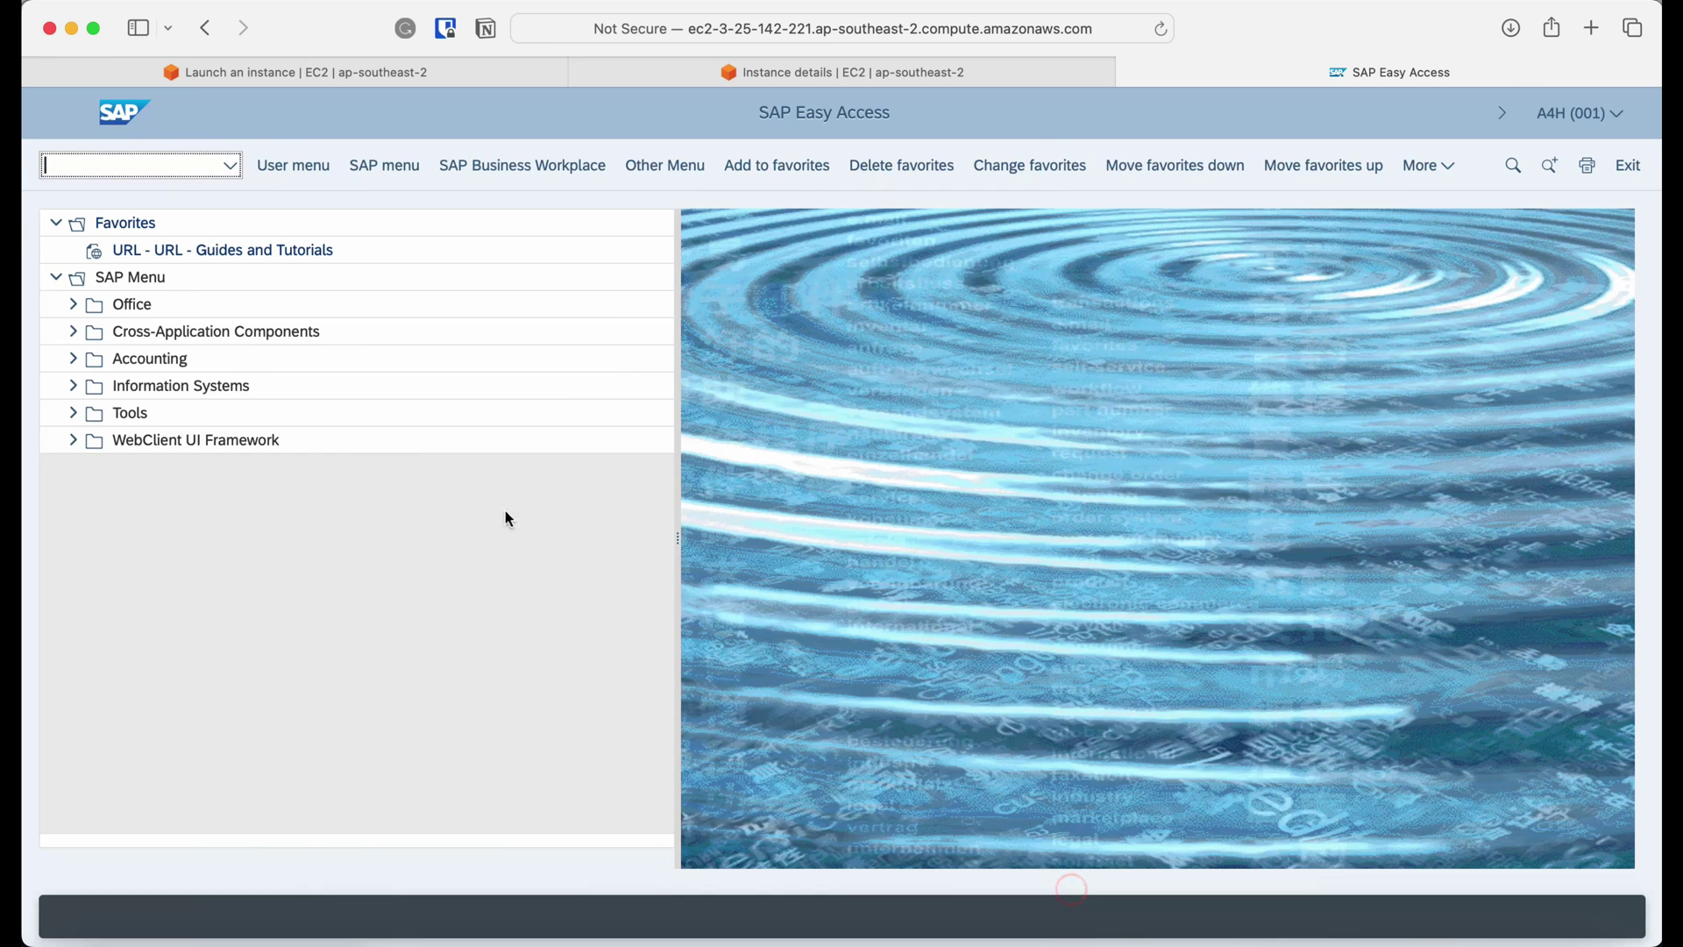
# Run transaction su01 from the OK Code field to open User Maintenance.
pyautogui.click(147, 163)
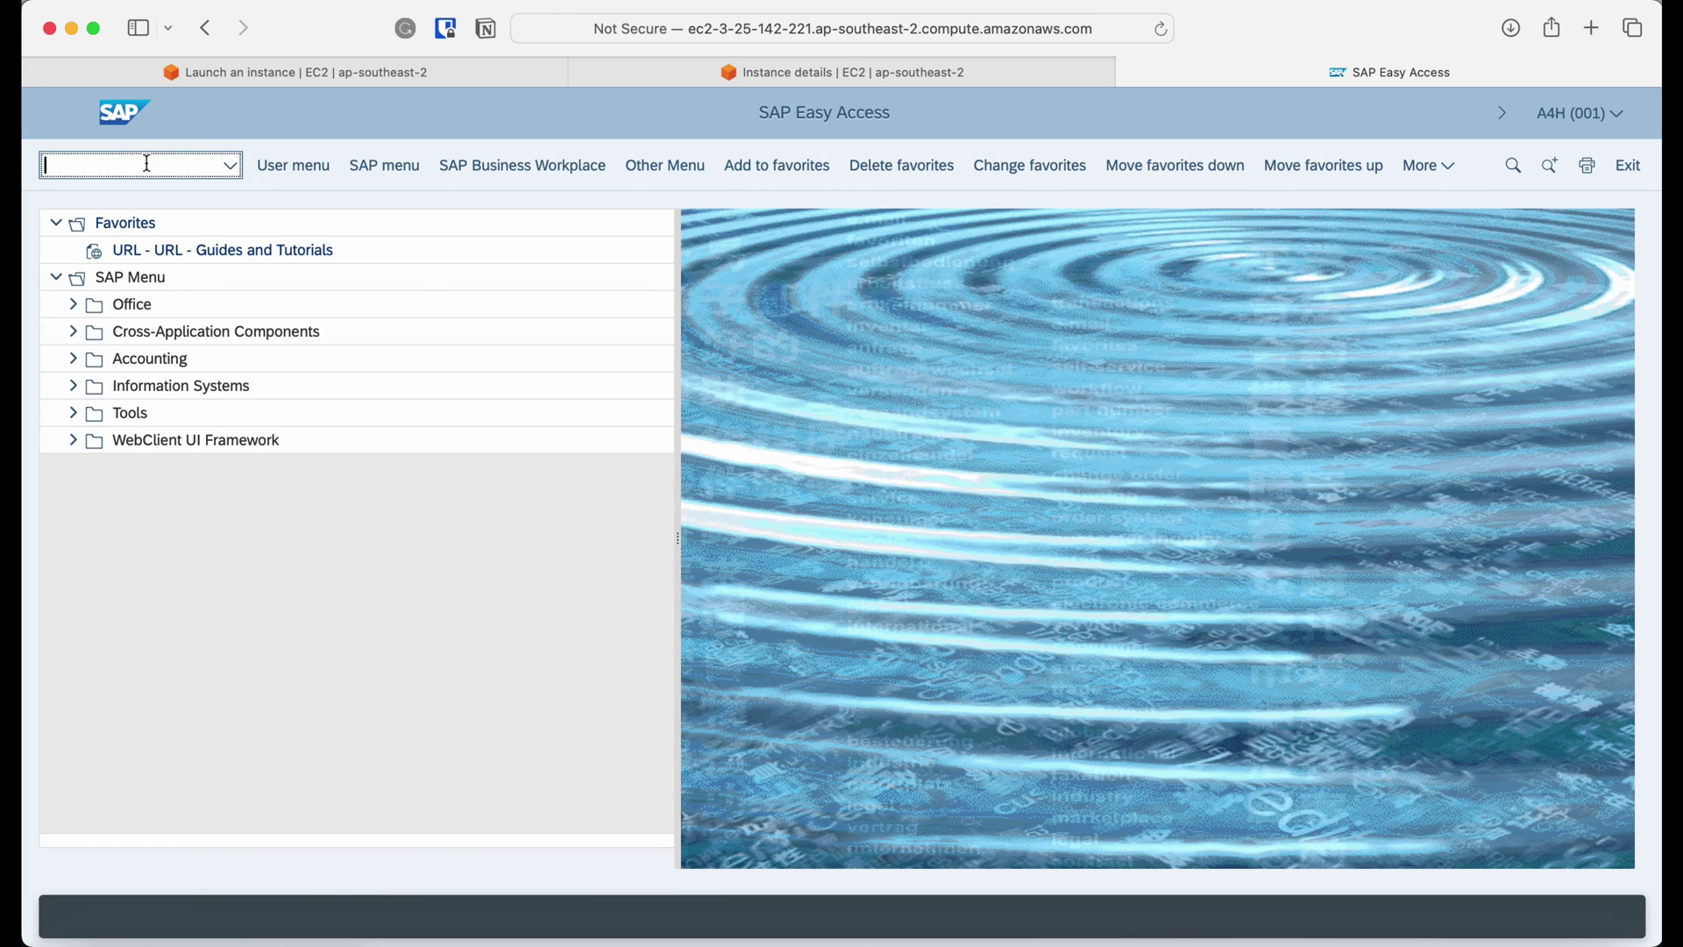
pyautogui.write('su02d')
pyautogui.press('BackSpace')
pyautogui.press('BackSpace')
pyautogui.write('1')
pyautogui.press('Return')
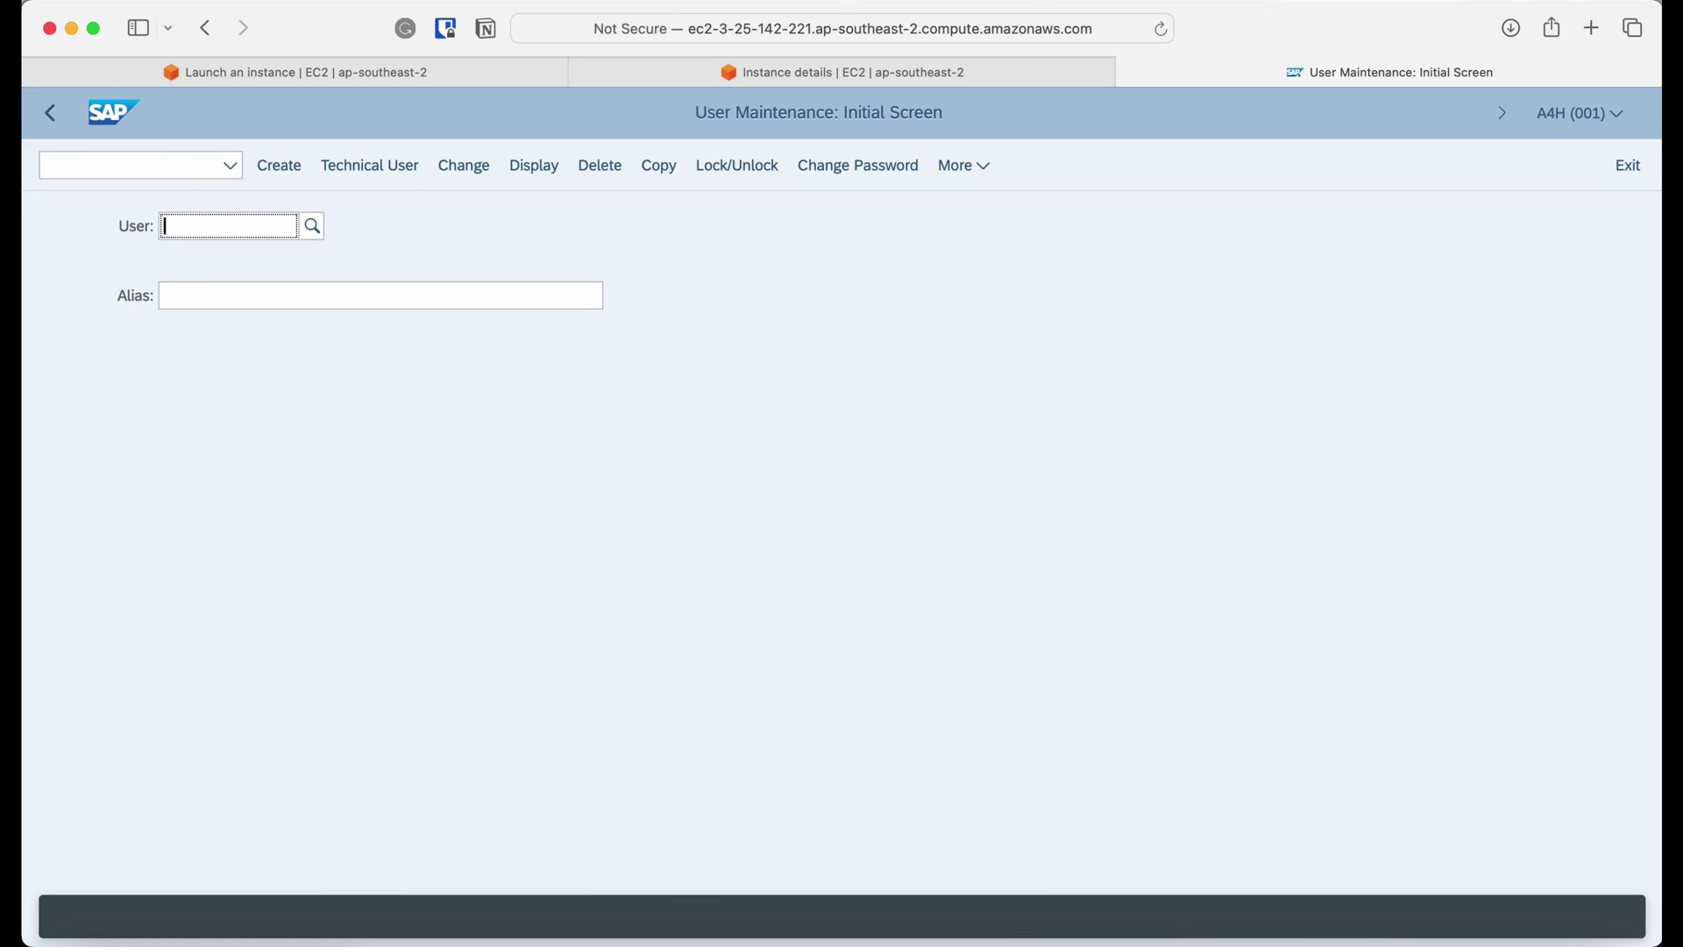
pyautogui.click(135, 166)
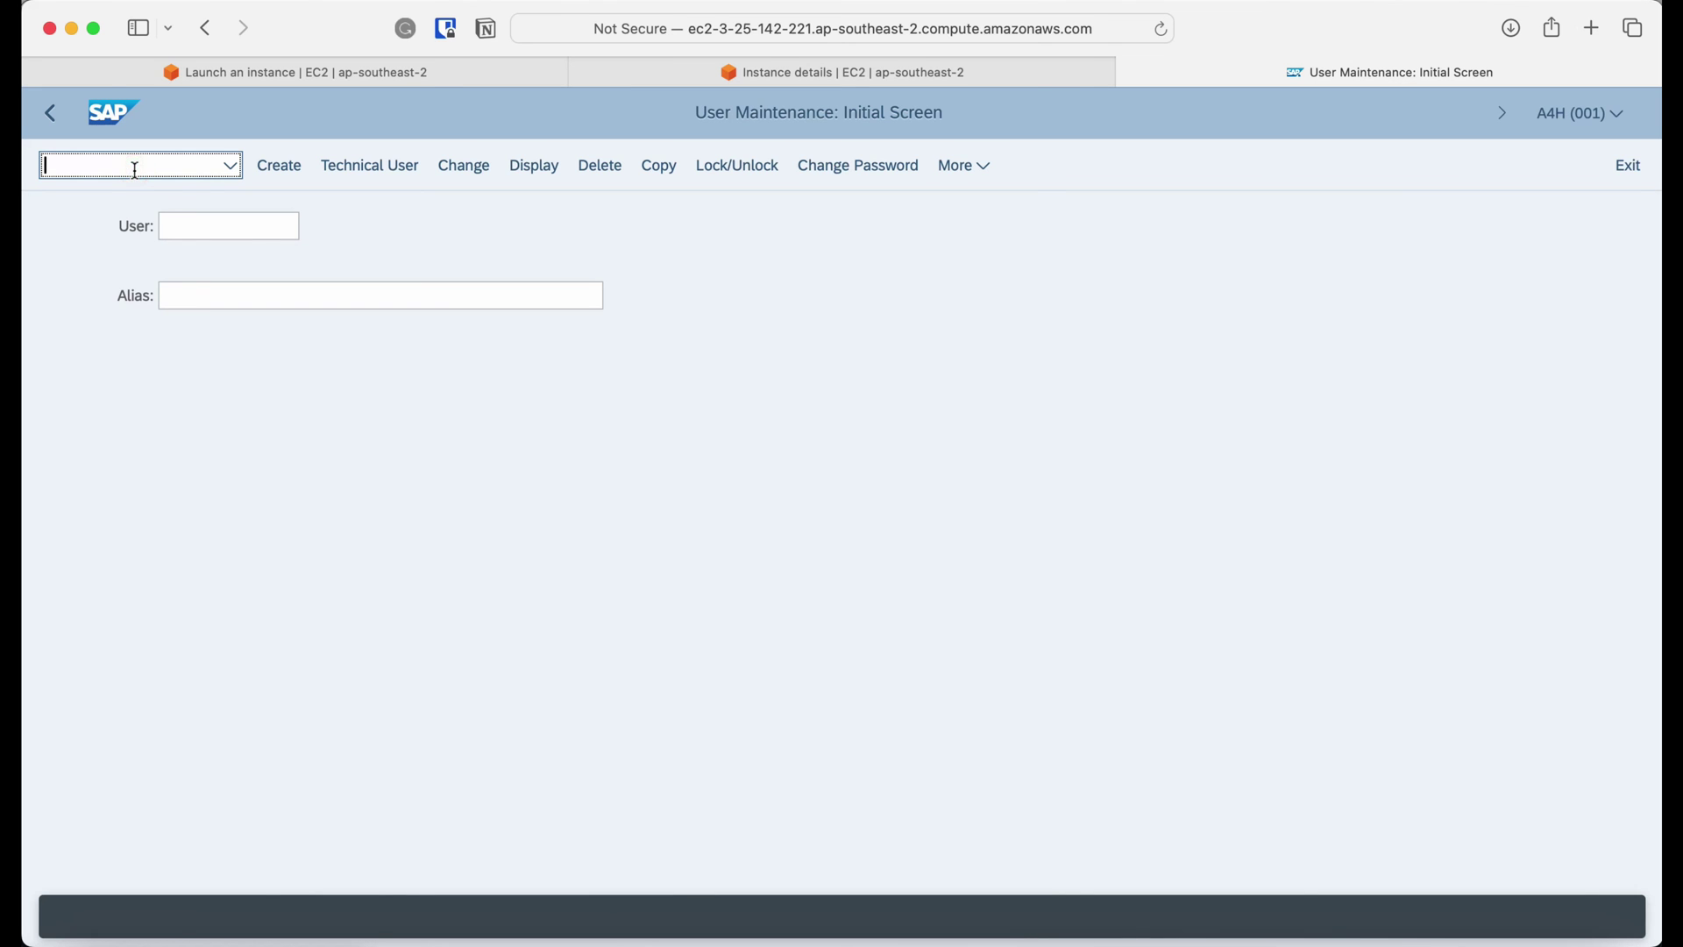